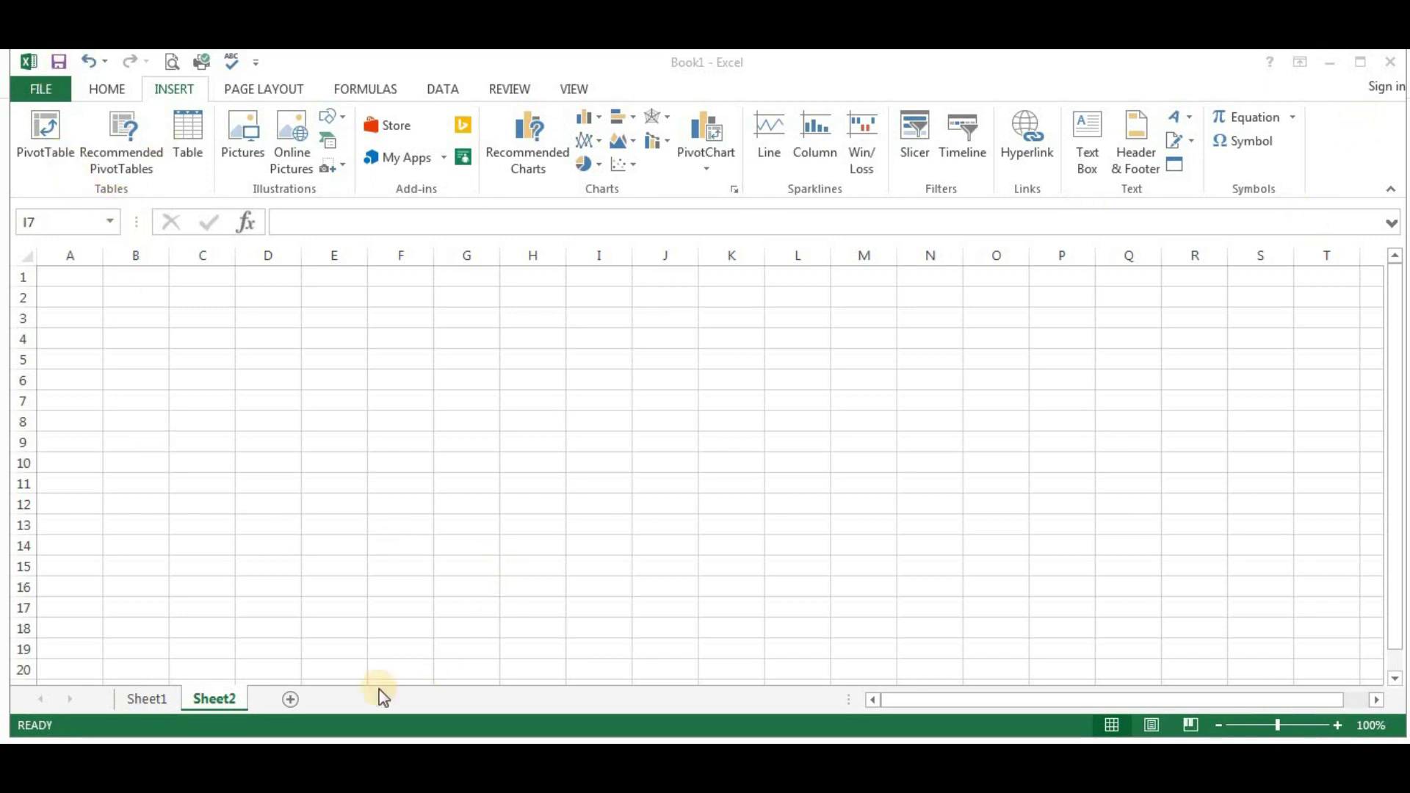
Step: Move the zoom slider through 77% and 190%, leaving empty Sheet2 at 82%
{"action": "left_click", "coordinate": [1291, 725]}
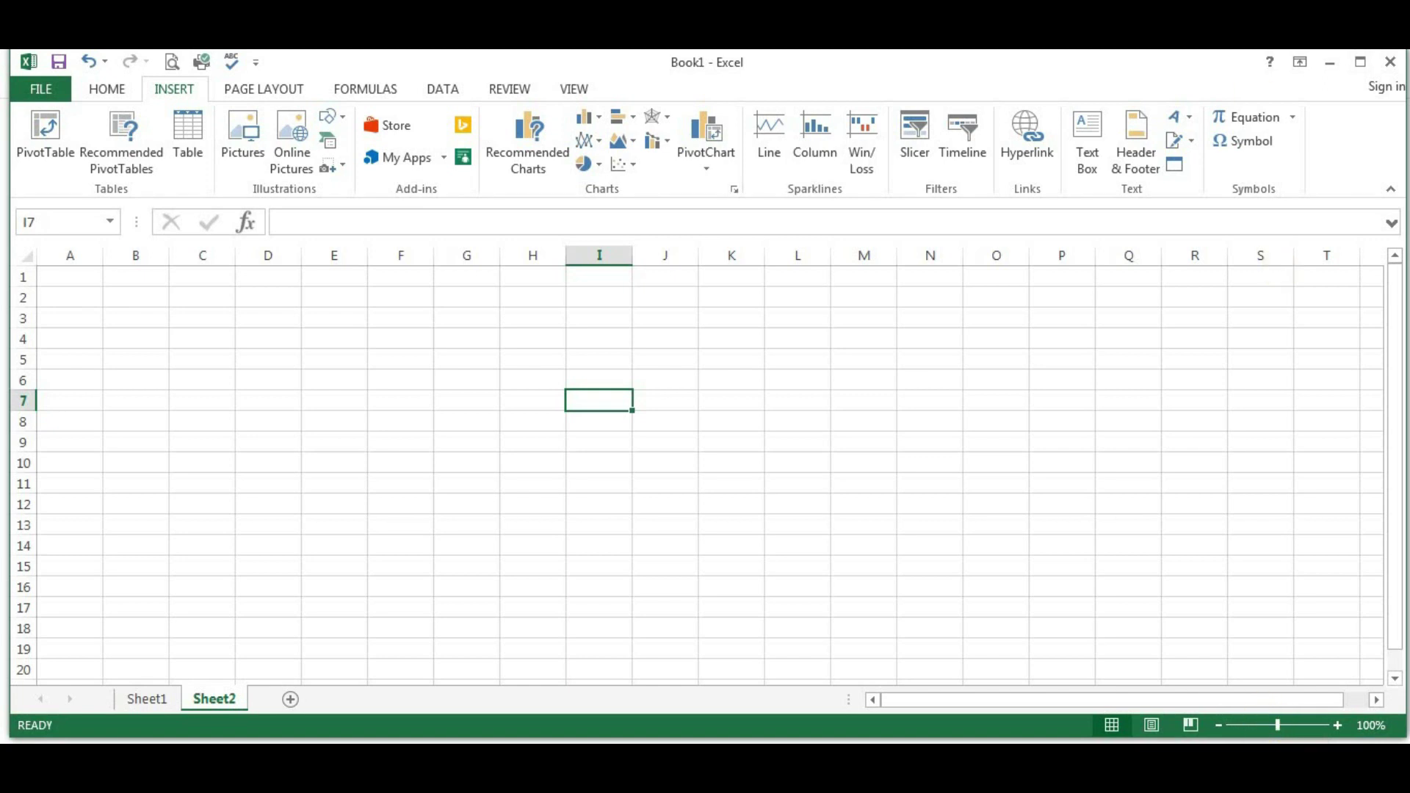
{"action": "scroll", "coordinate": [520, 346], "scroll_direction": "up", "scroll_amount": 5}
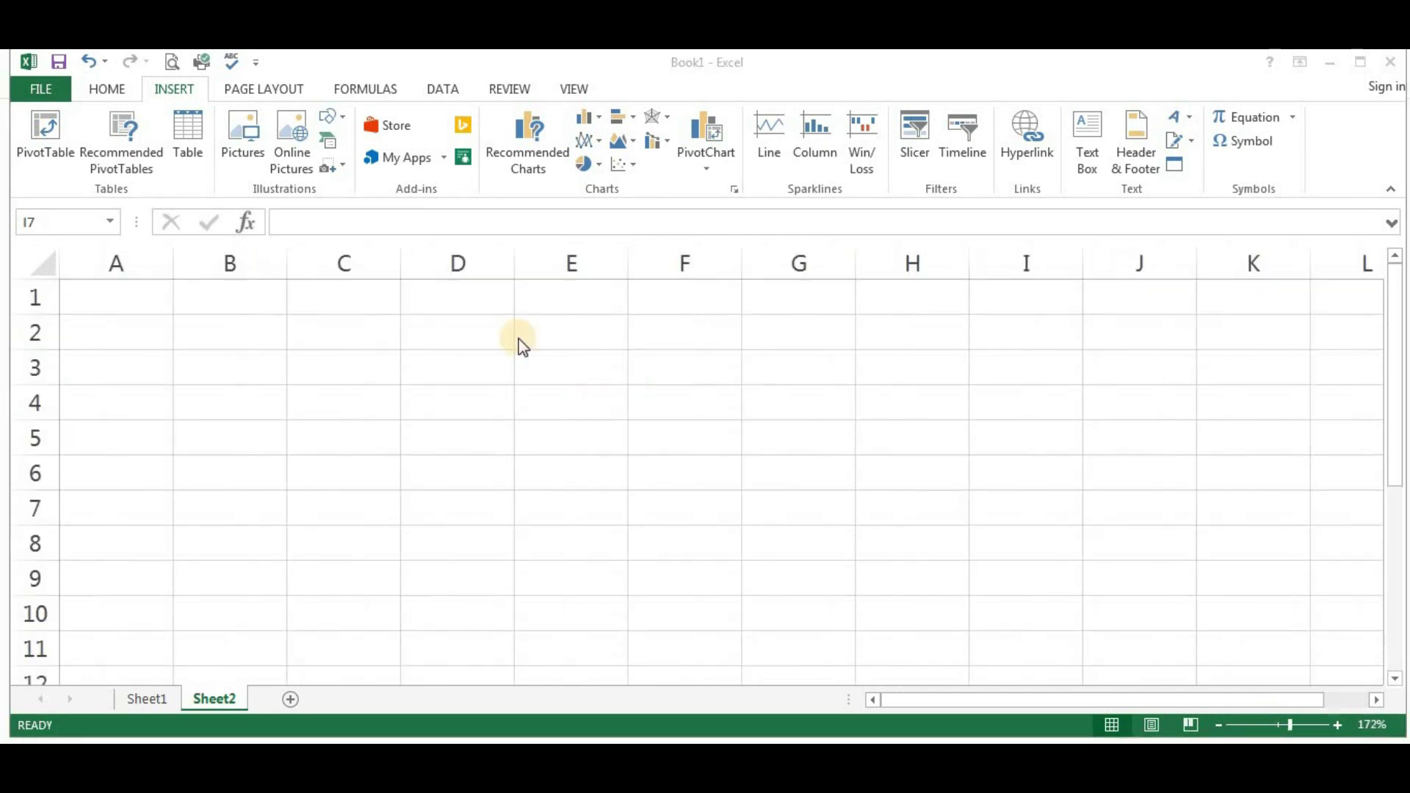
{"action": "left_click", "coordinate": [1269, 725]}
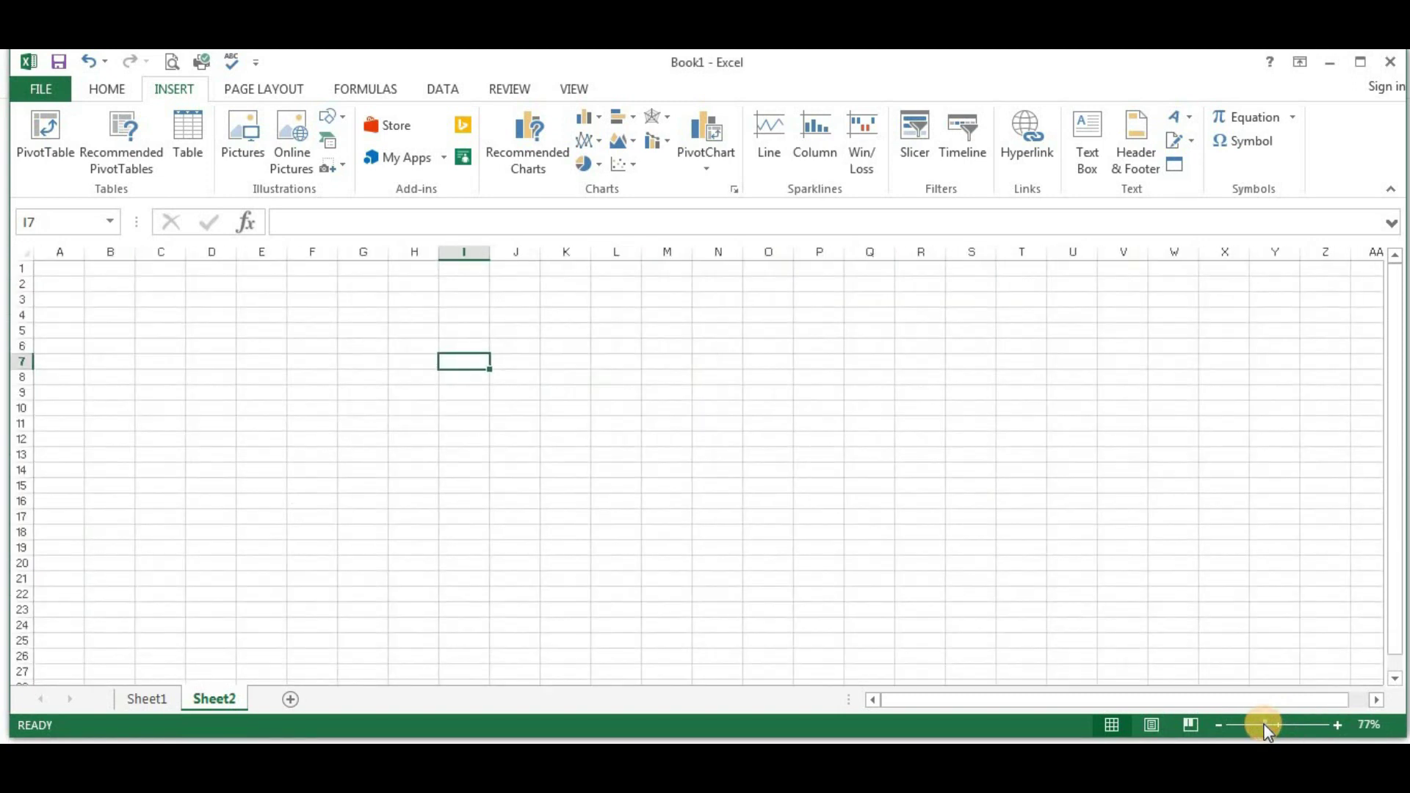
{"action": "left_click", "coordinate": [1267, 726]}
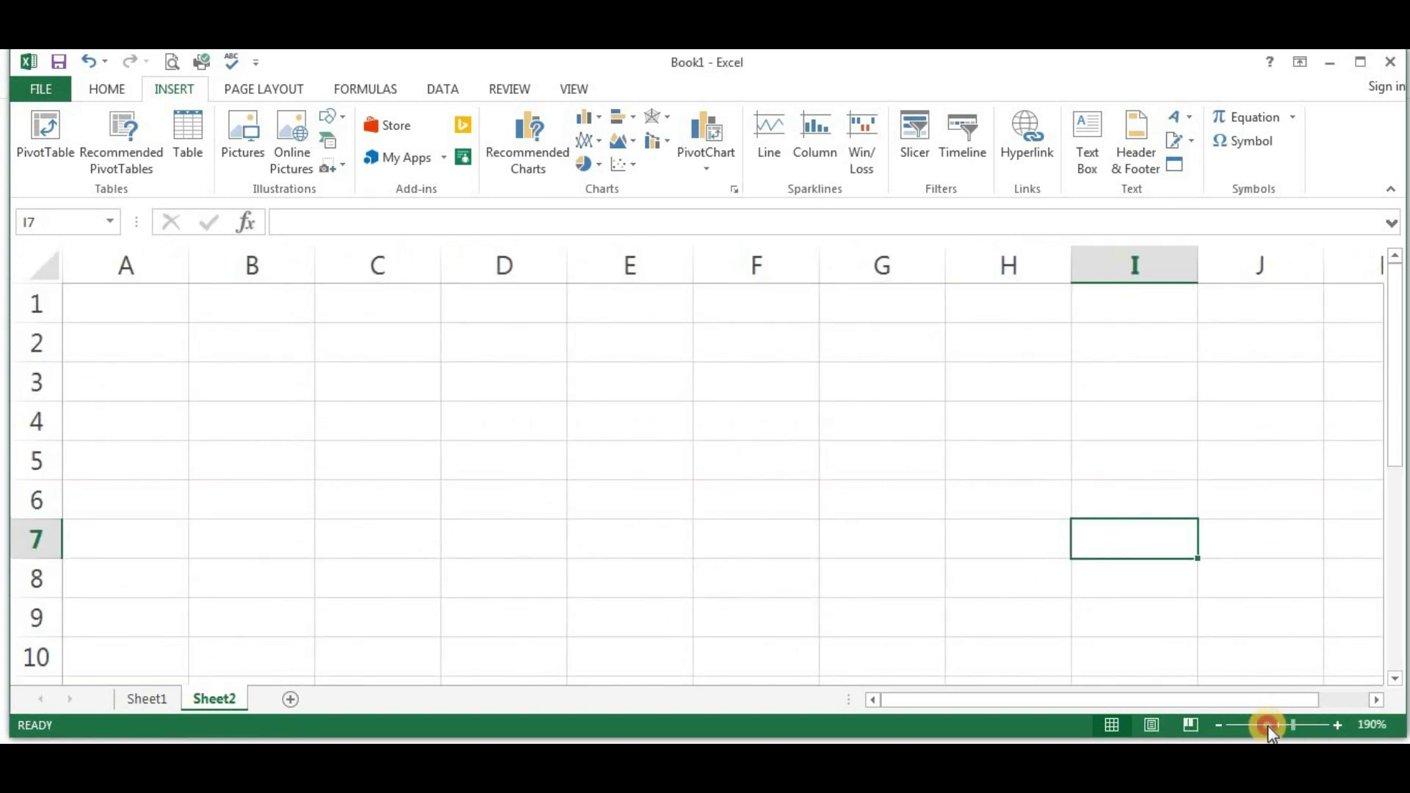
{"action": "left_click", "coordinate": [1269, 726]}
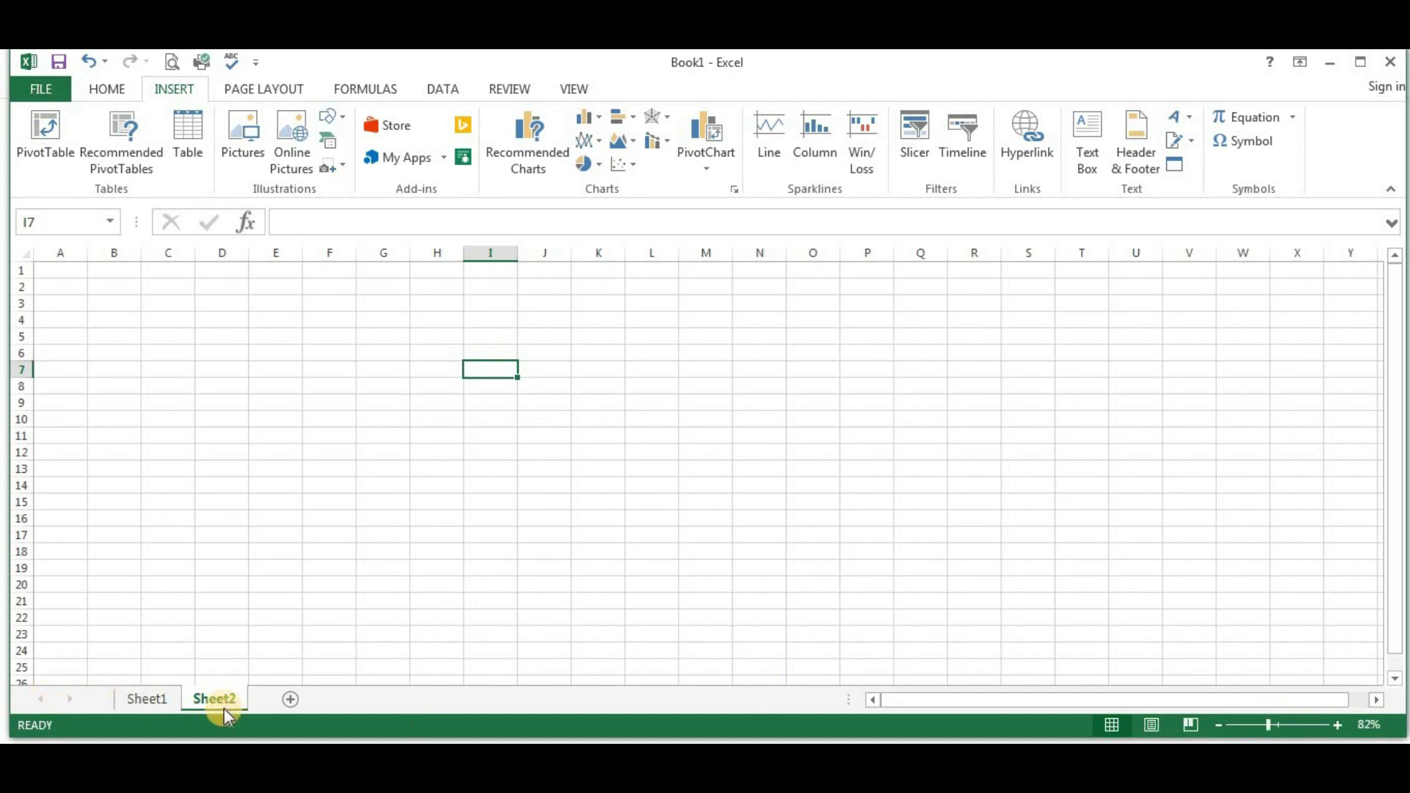
Step: Add a new blank worksheet, Sheet3, to Book1
{"action": "left_click", "coordinate": [290, 701]}
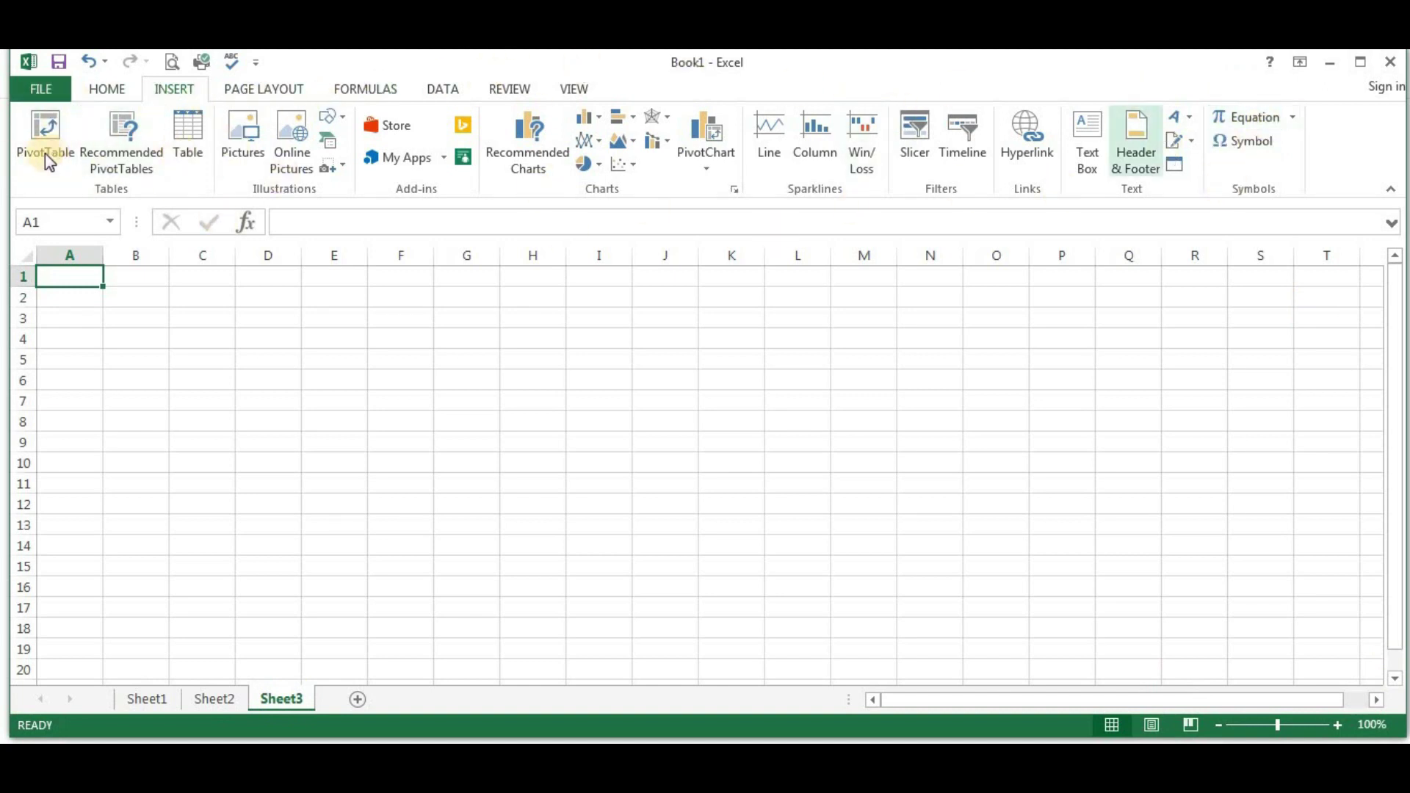
{"action": "scroll", "coordinate": [164, 96], "scroll_direction": "up", "scroll_amount": 1}
{"action": "scroll", "coordinate": [220, 92], "scroll_direction": "down", "scroll_amount": 1}
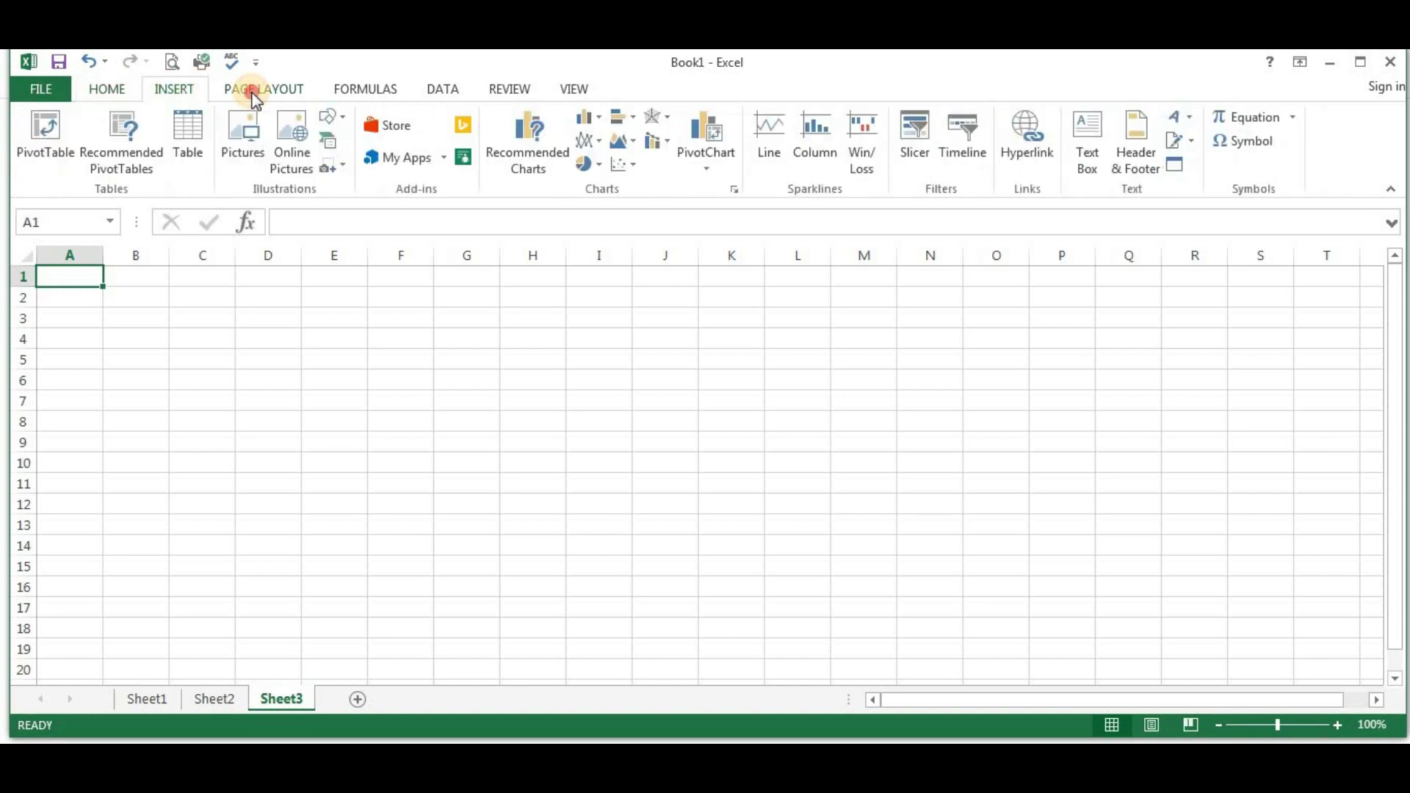
{"action": "scroll", "coordinate": [370, 96], "scroll_direction": "down", "scroll_amount": 1}
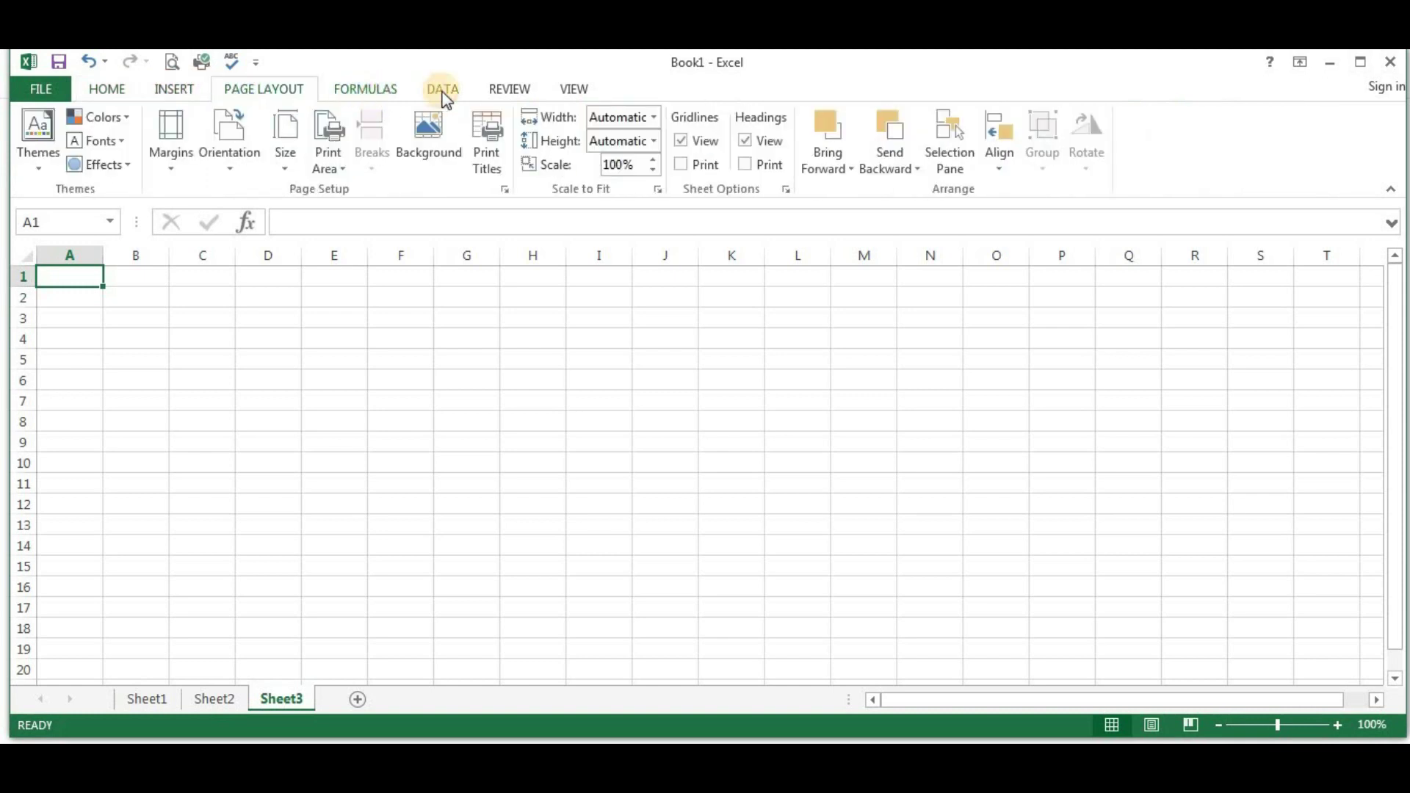
{"action": "scroll", "coordinate": [445, 91], "scroll_direction": "down", "scroll_amount": 1}
{"action": "scroll", "coordinate": [445, 91], "scroll_direction": "down", "scroll_amount": 1}
Step: Browse the HOME and INSERT ribbon commands, then select cells D4 and E4
{"action": "left_click", "coordinate": [108, 92]}
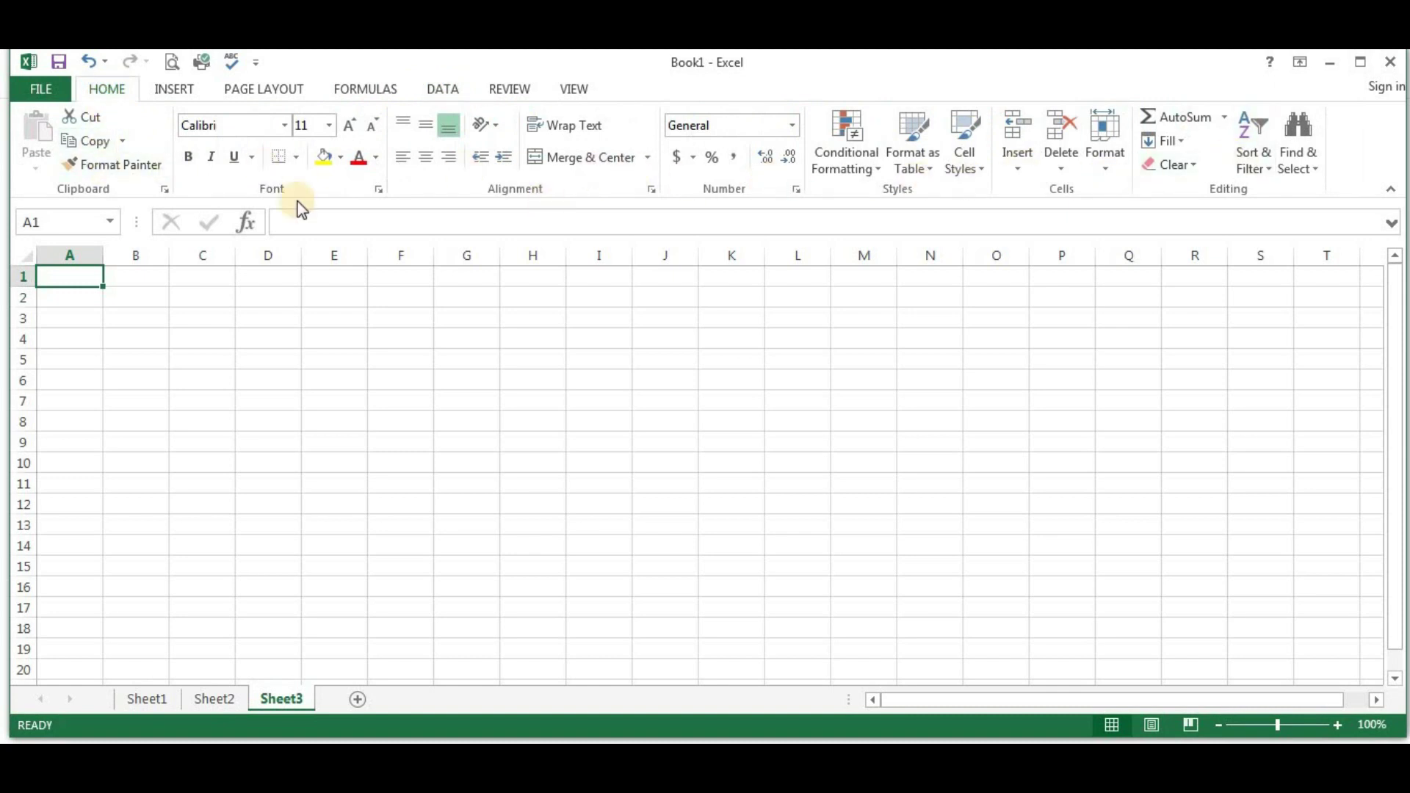
{"action": "left_click", "coordinate": [182, 92]}
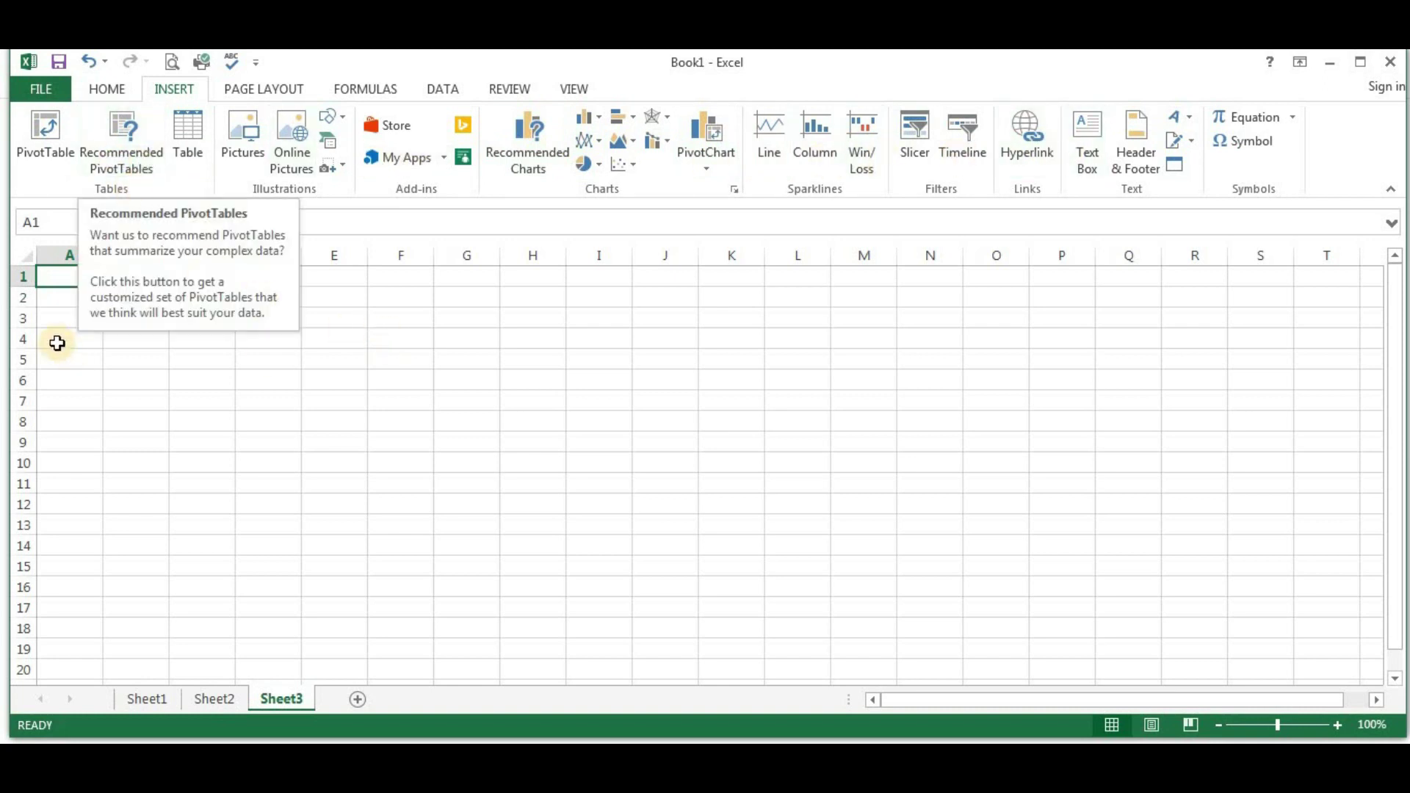
{"action": "left_click", "coordinate": [80, 258]}
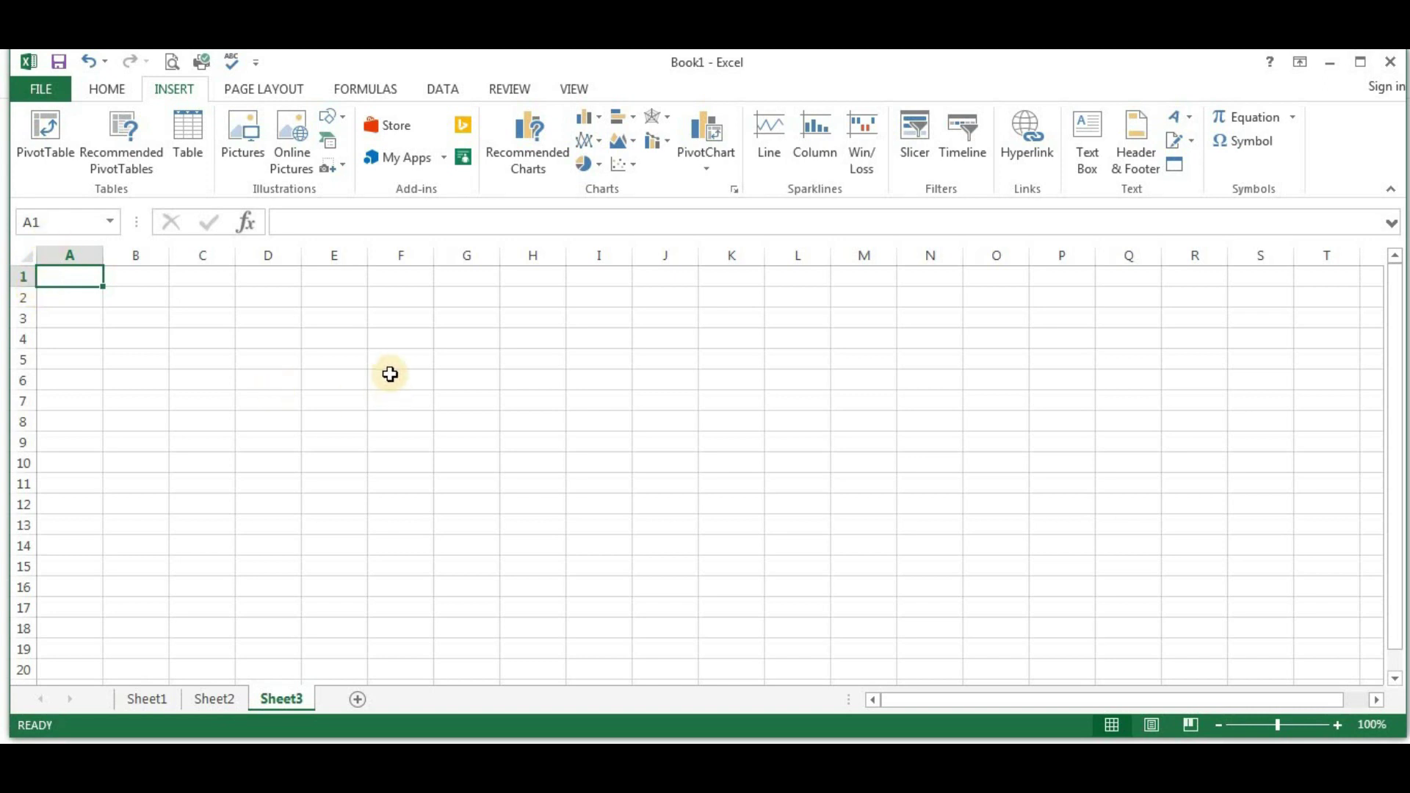
{"action": "left_click", "coordinate": [259, 342]}
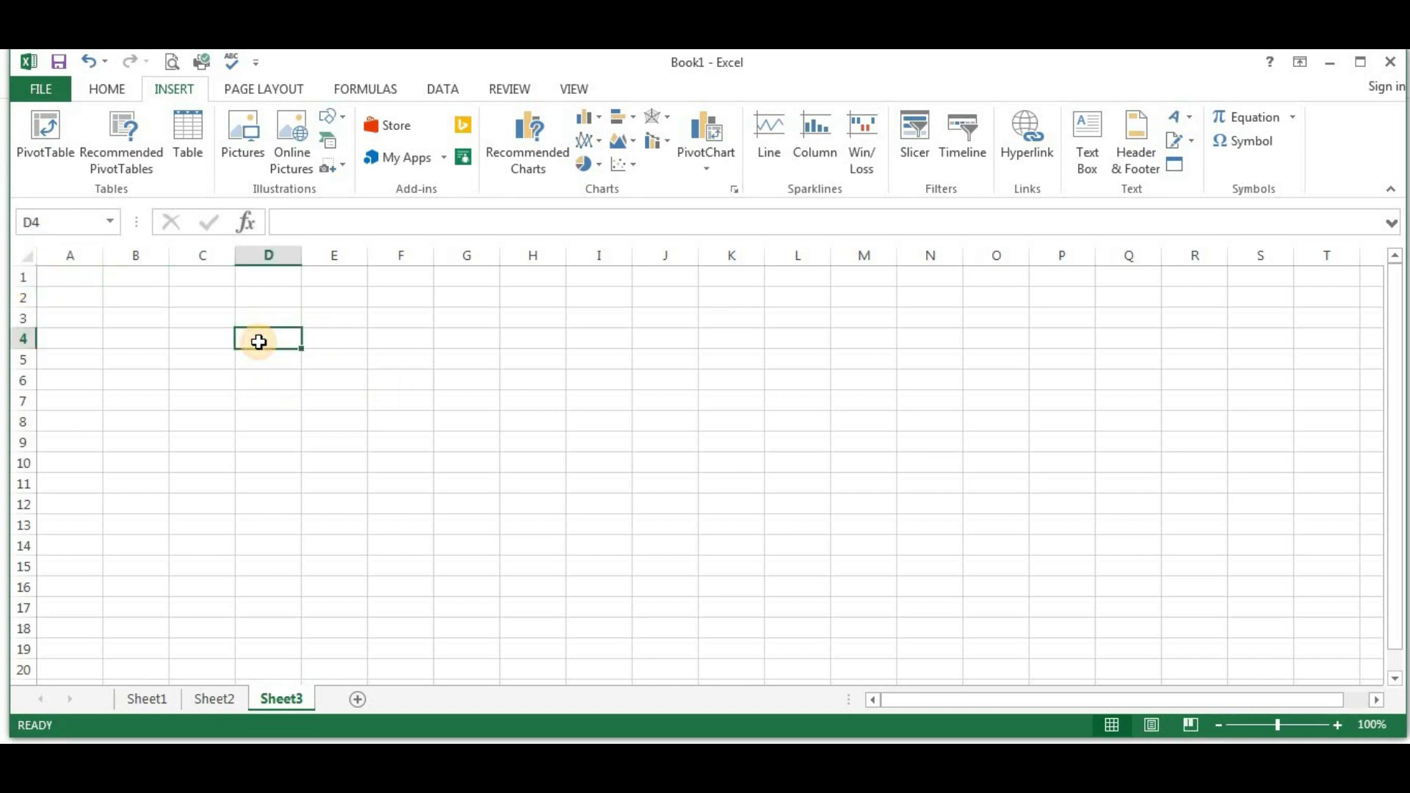
{"action": "left_click", "coordinate": [333, 340]}
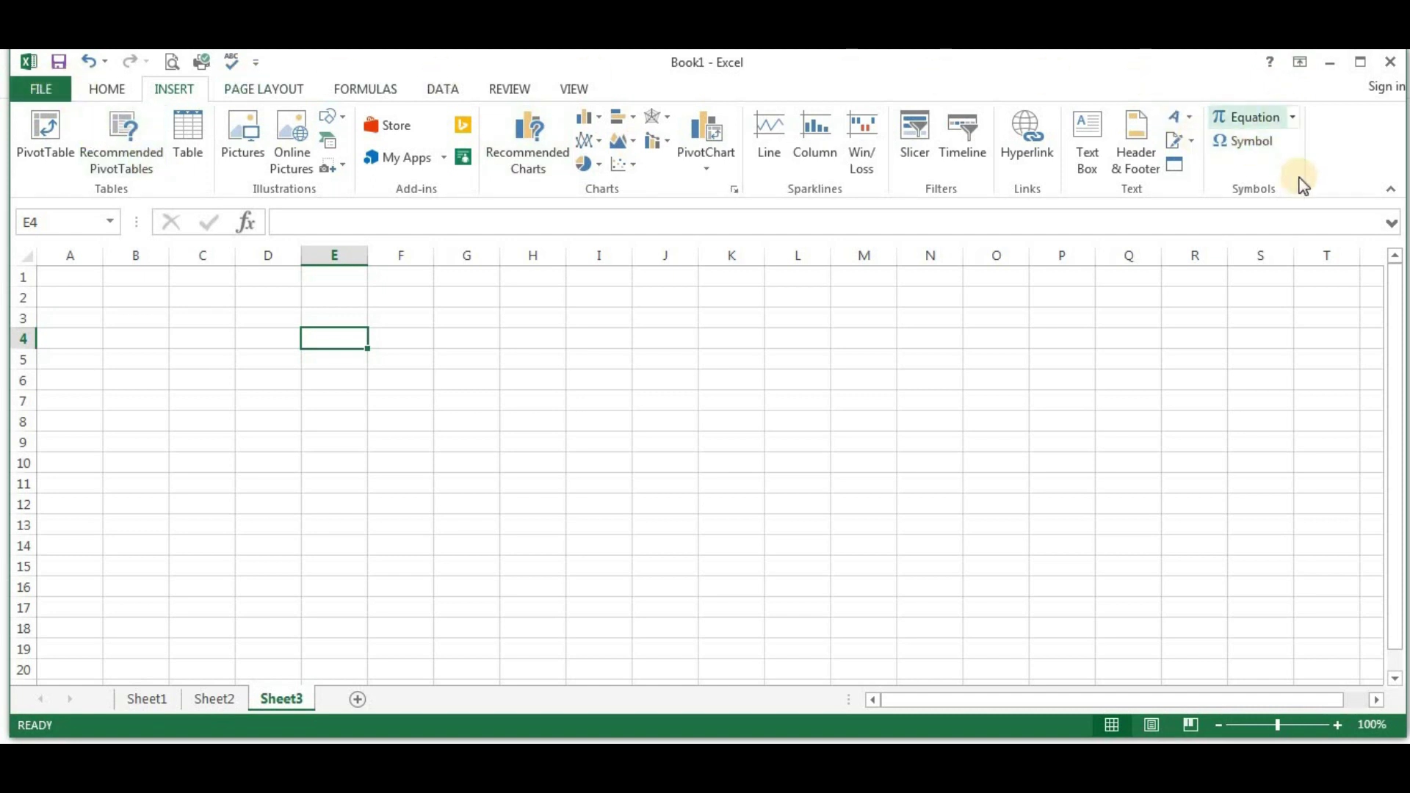
{"action": "left_click", "coordinate": [1300, 63]}
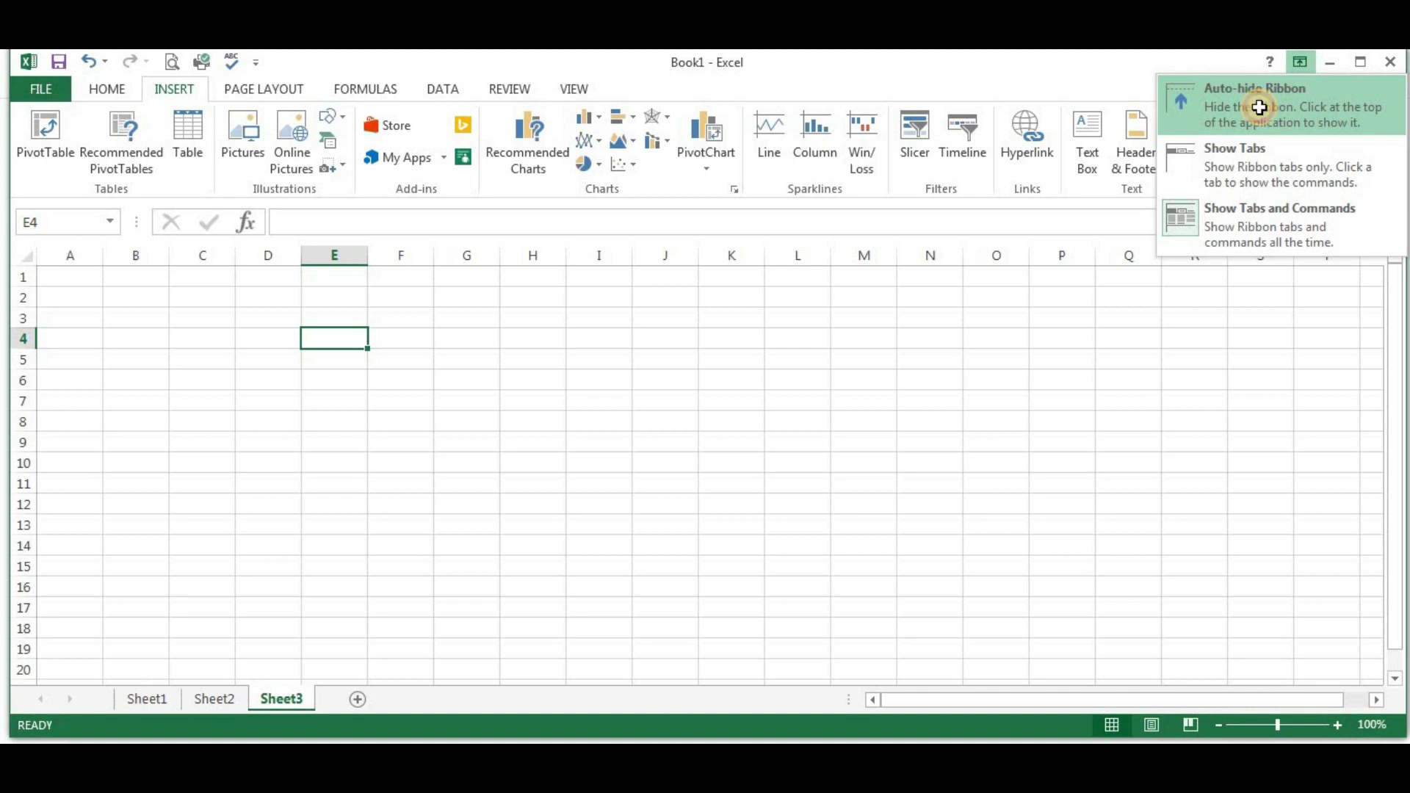
{"action": "left_click", "coordinate": [1259, 107]}
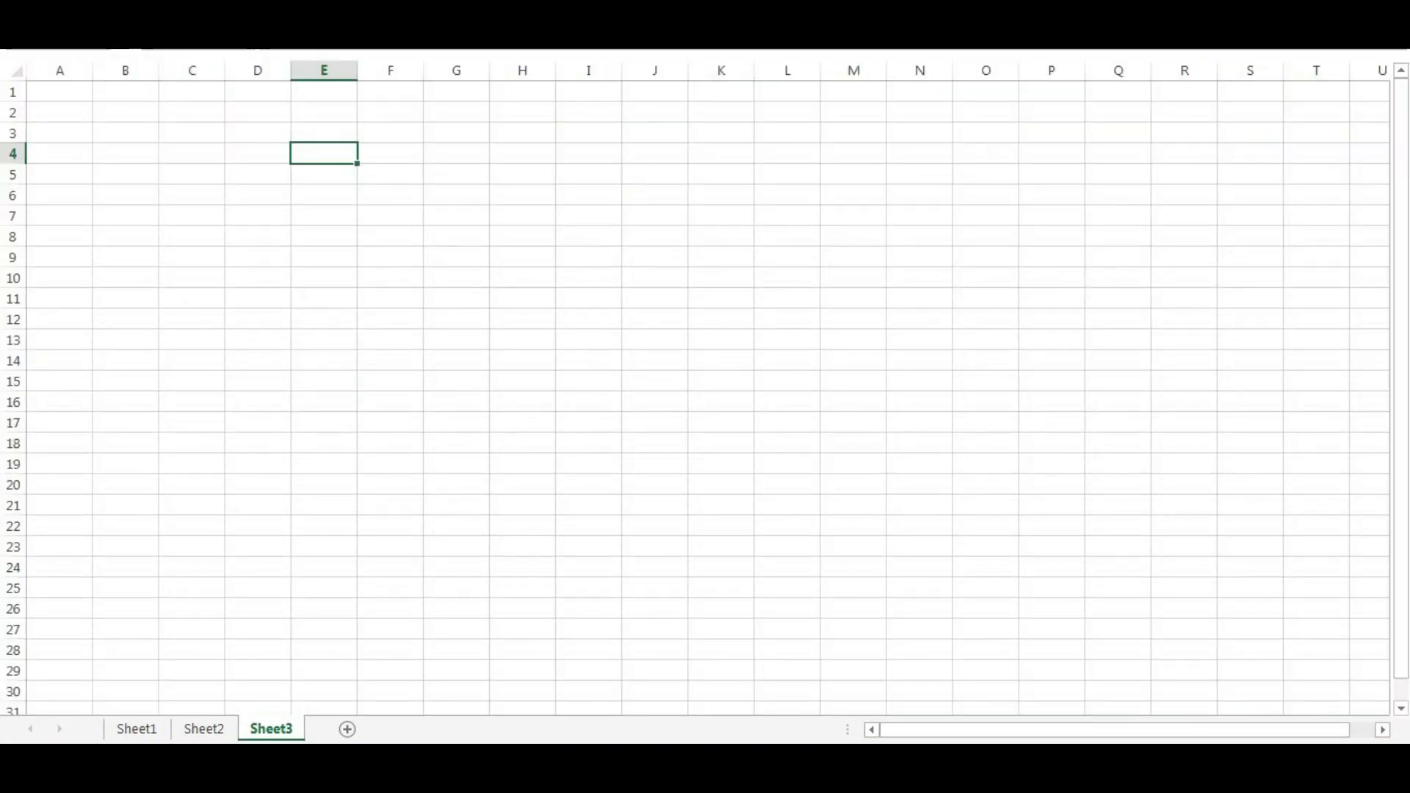
{"action": "left_click", "coordinate": [1300, 12]}
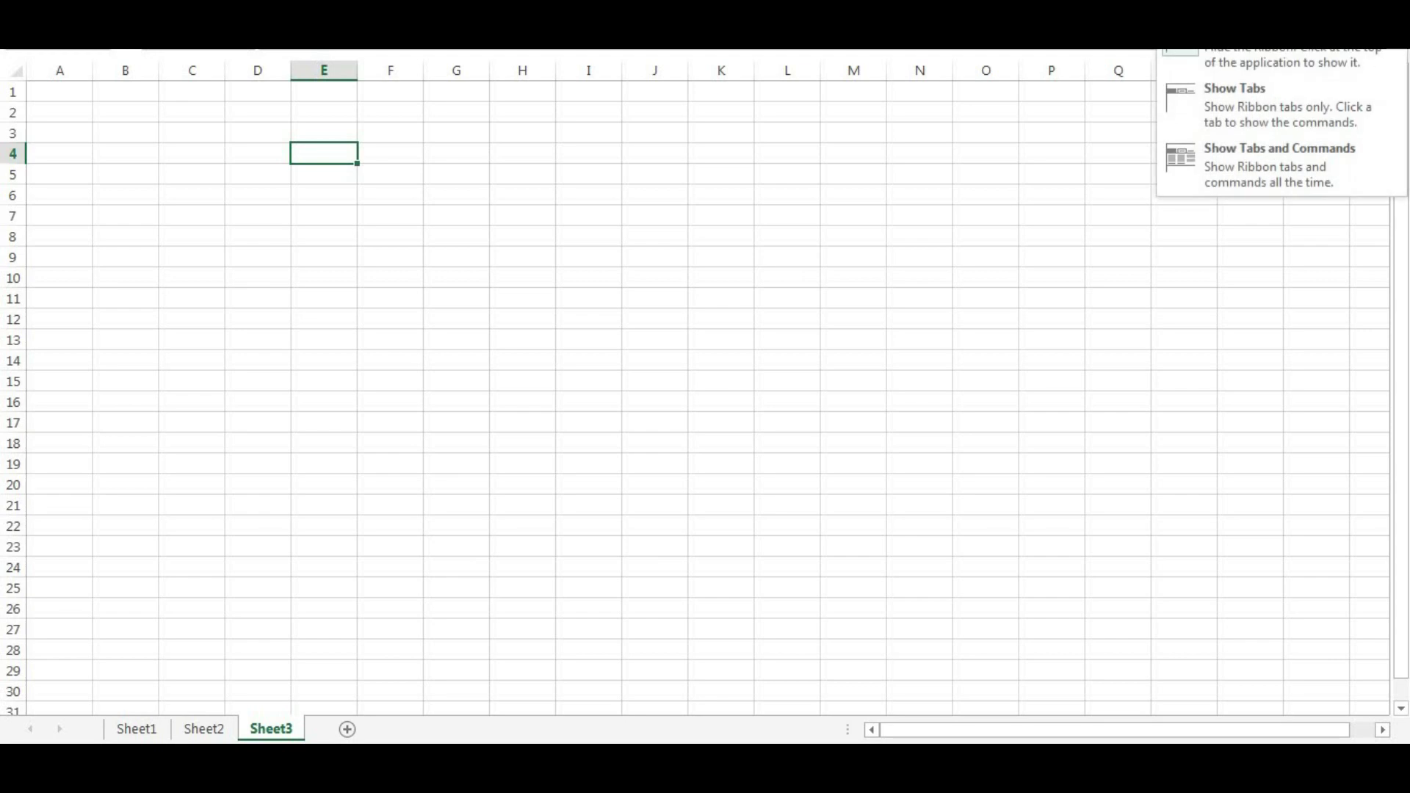
{"action": "left_click", "coordinate": [1303, 107]}
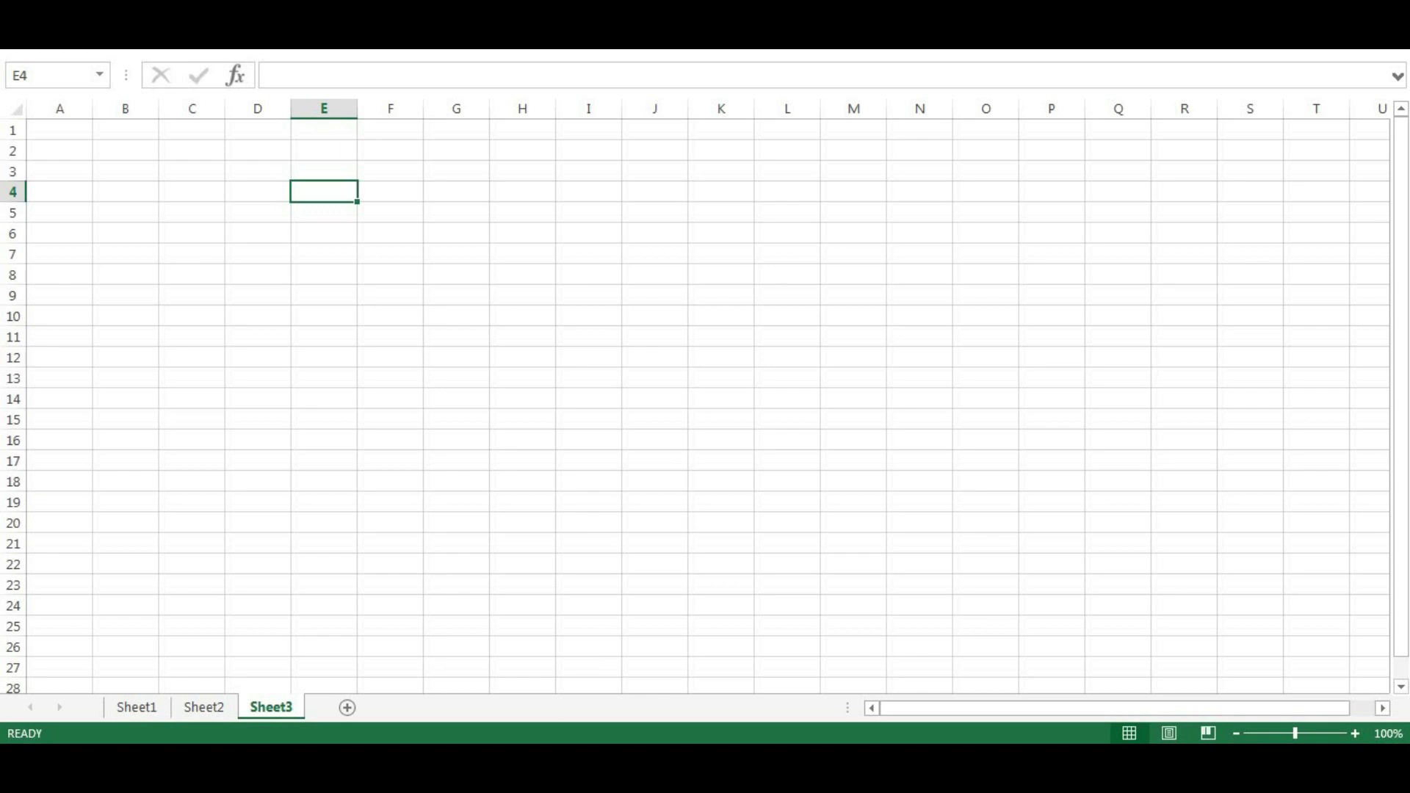
{"action": "left_click", "coordinate": [1300, 12]}
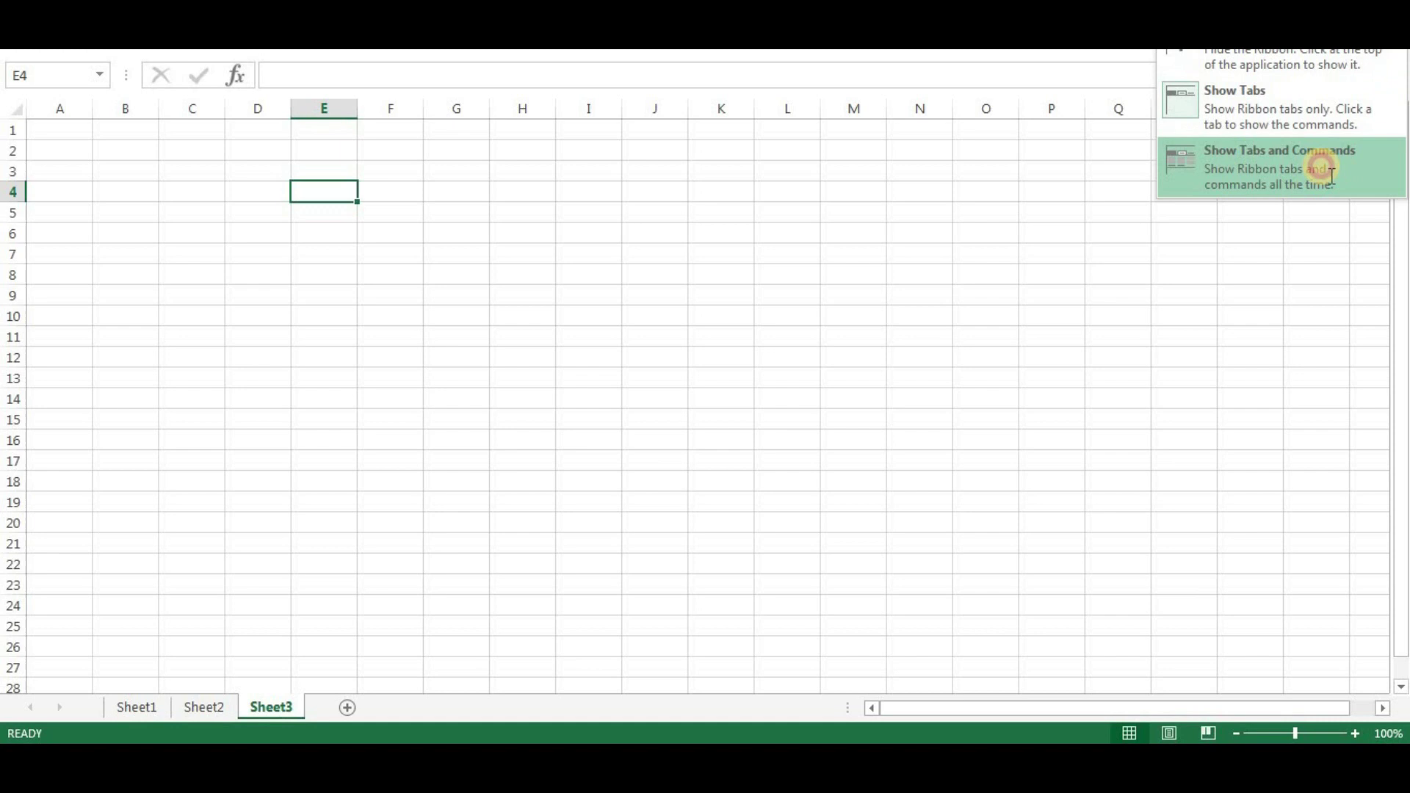
{"action": "left_click", "coordinate": [1322, 166]}
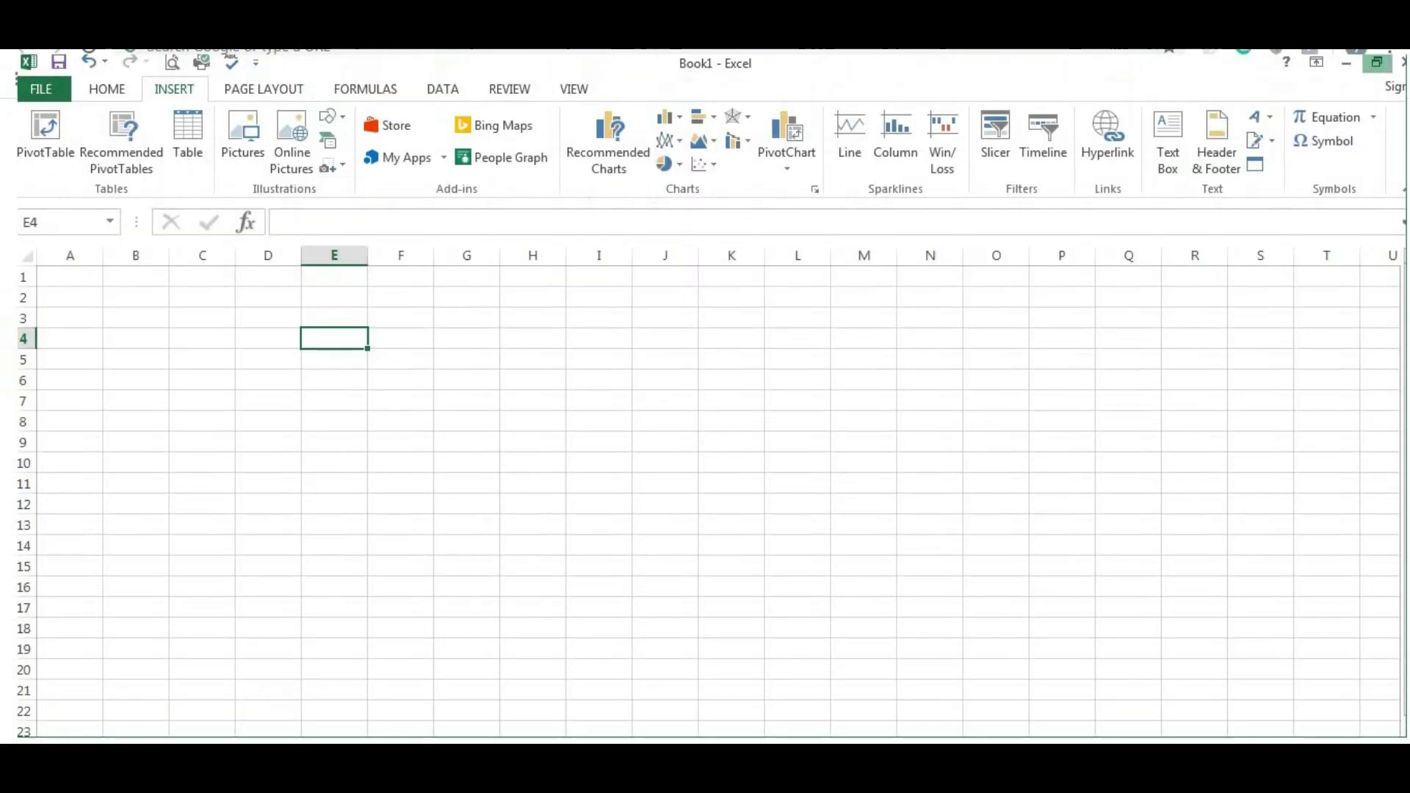
{"action": "left_click", "coordinate": [1300, 62]}
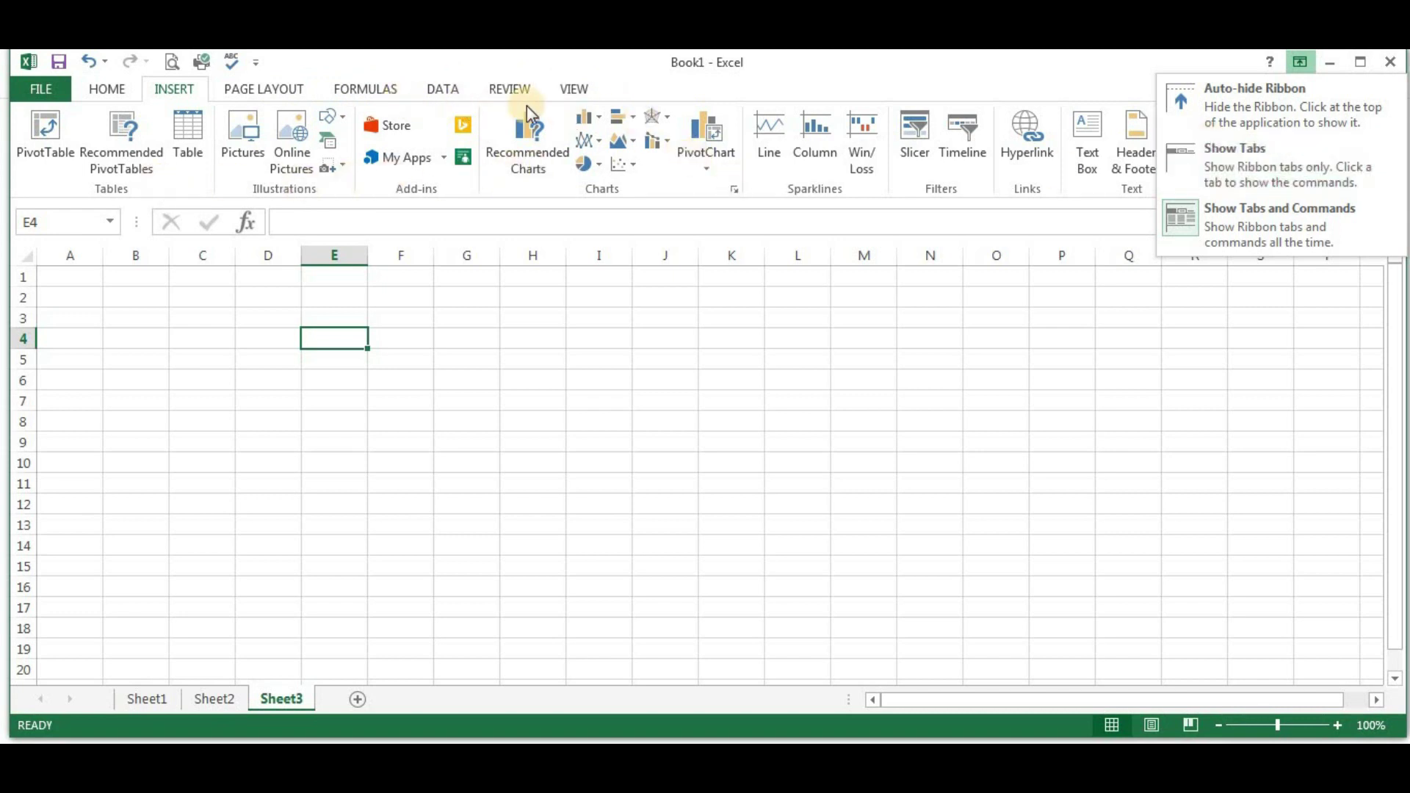
{"action": "left_click", "coordinate": [877, 81]}
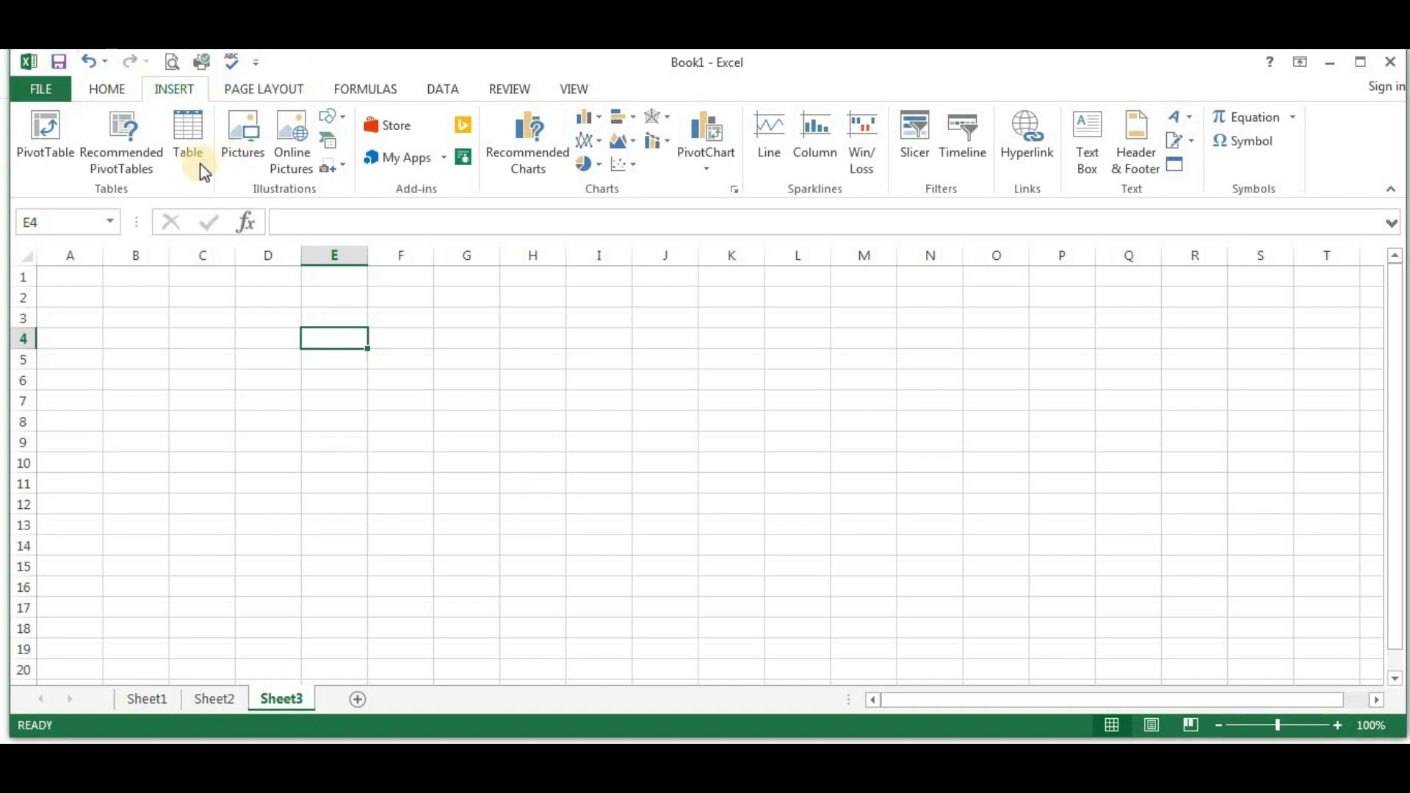
Step: Check the sheet's print preview and the Quick Access Toolbar list, then view the FILE Info page
{"action": "left_click", "coordinate": [170, 63]}
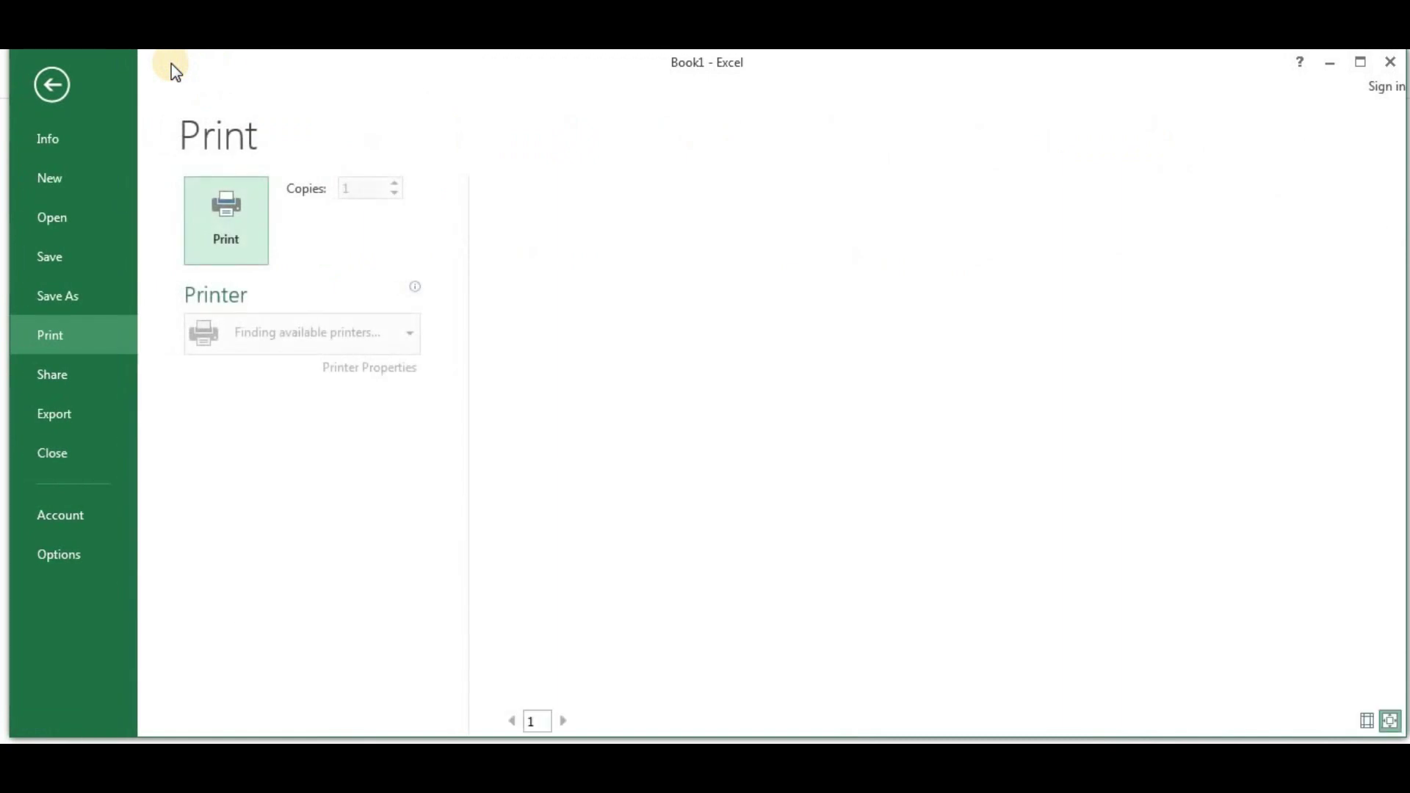
{"action": "left_click", "coordinate": [54, 80]}
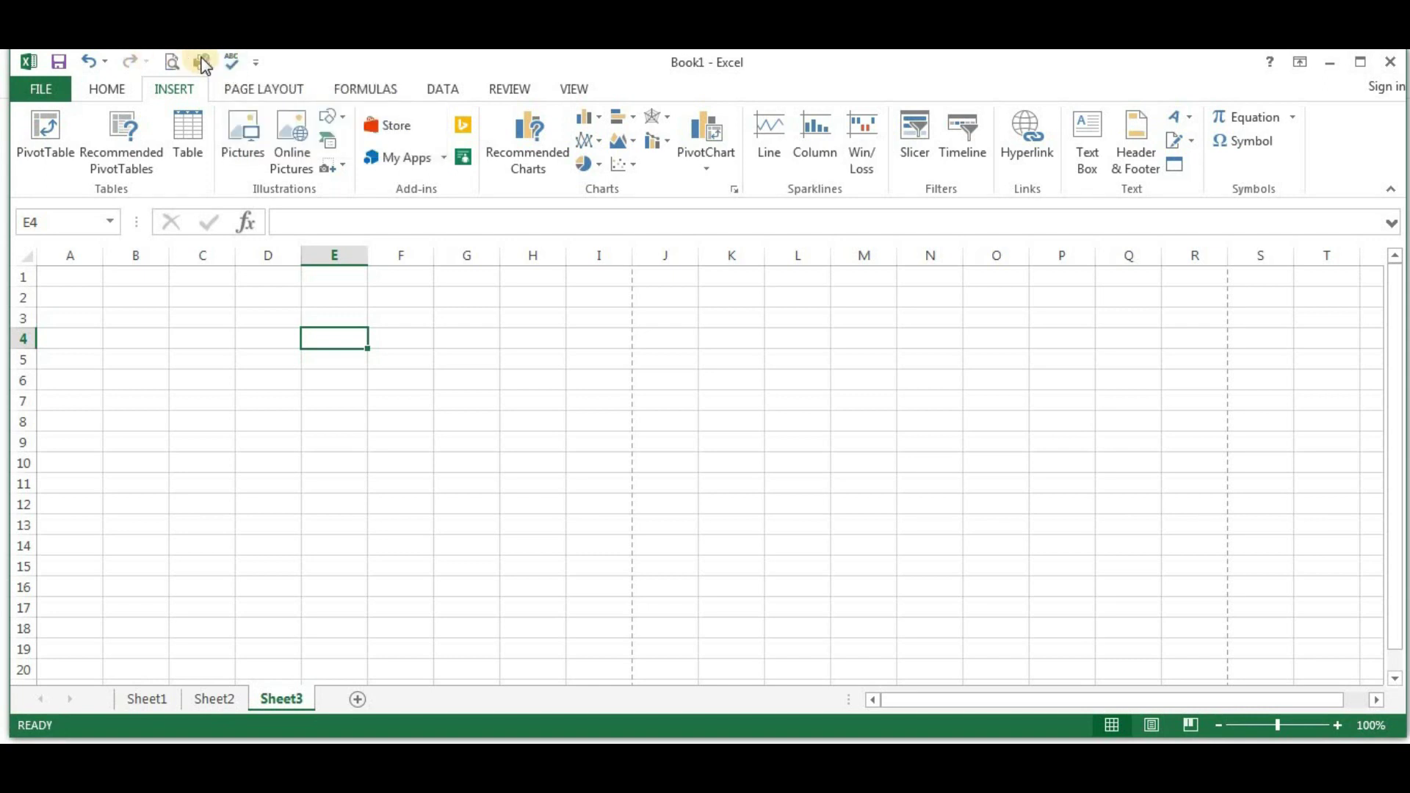
{"action": "left_click", "coordinate": [257, 63]}
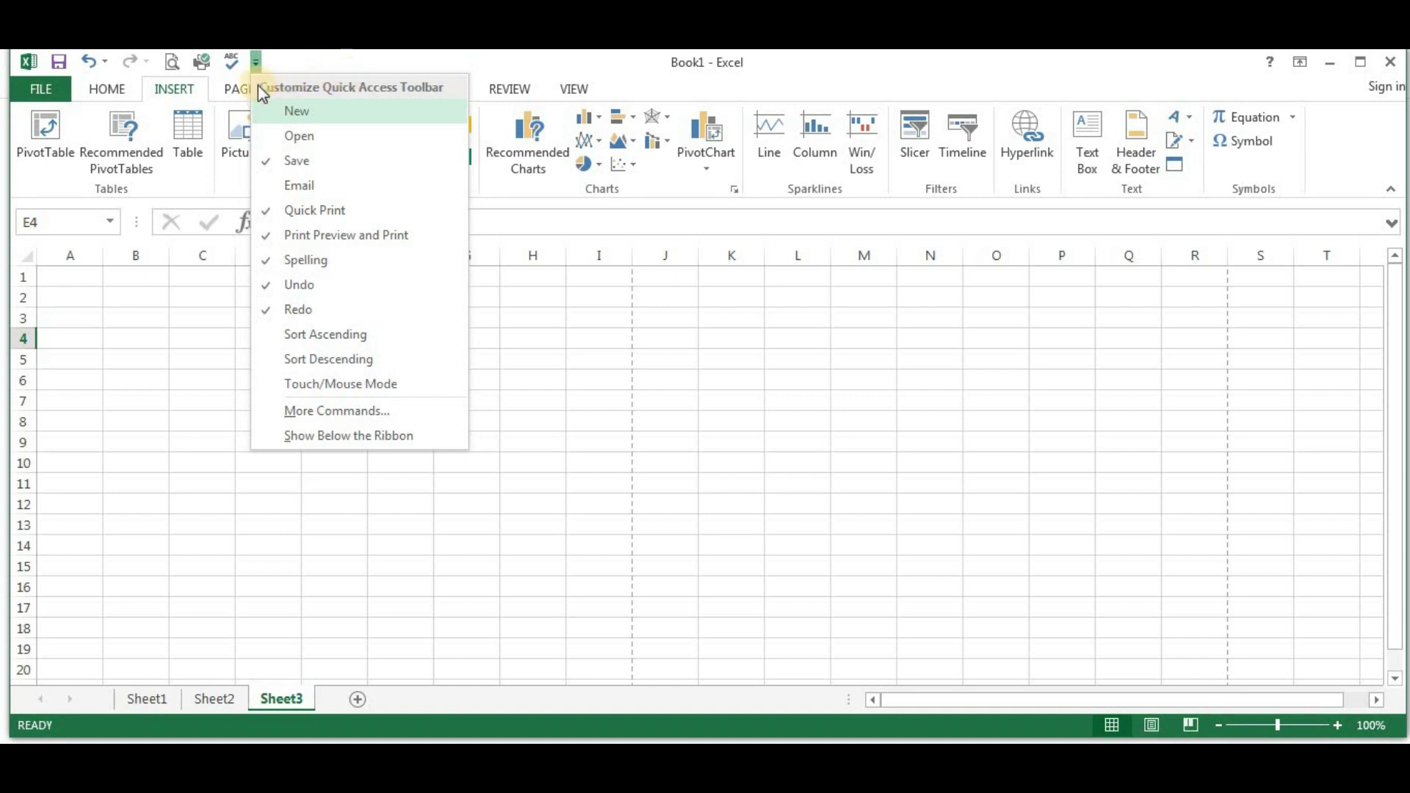
{"action": "left_click", "coordinate": [369, 64]}
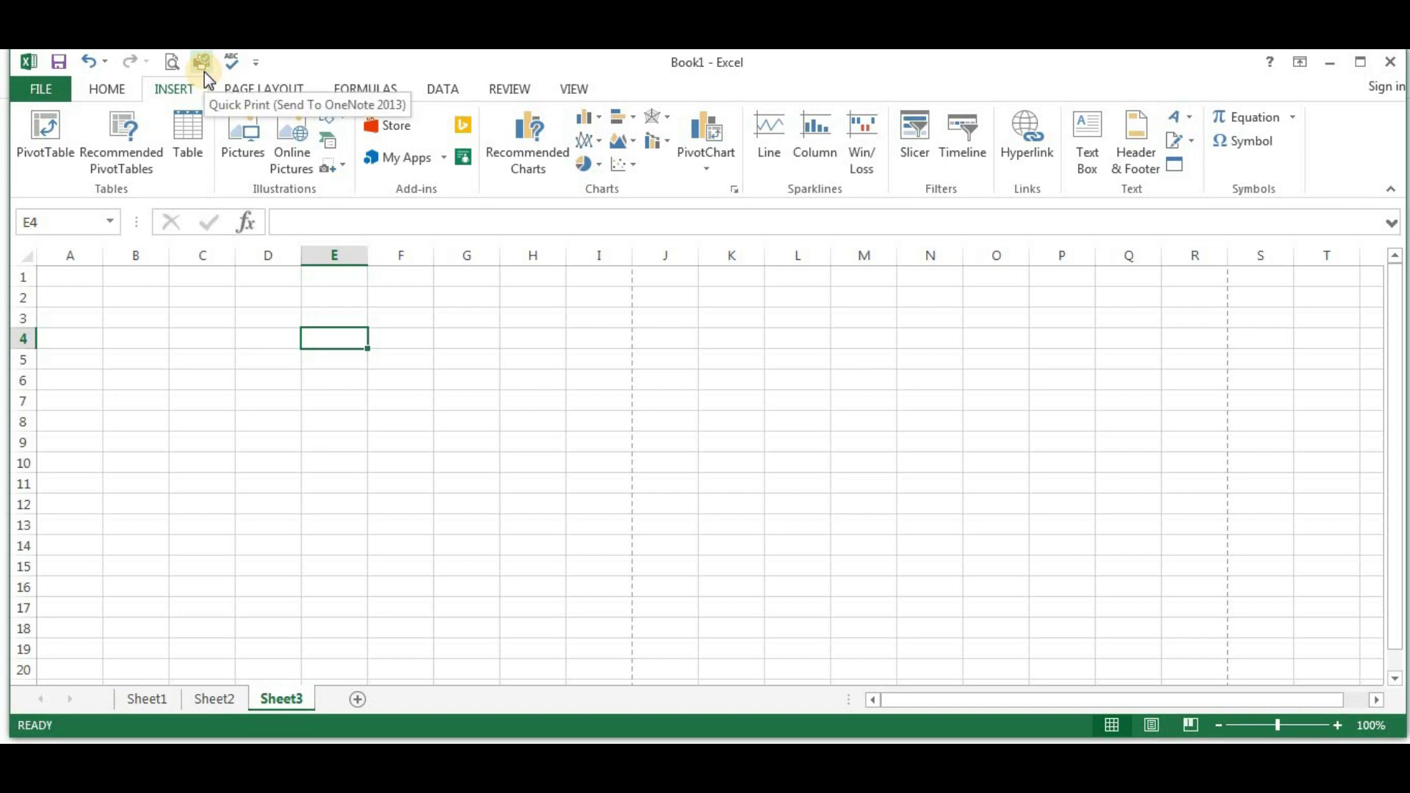
{"action": "left_click", "coordinate": [45, 86]}
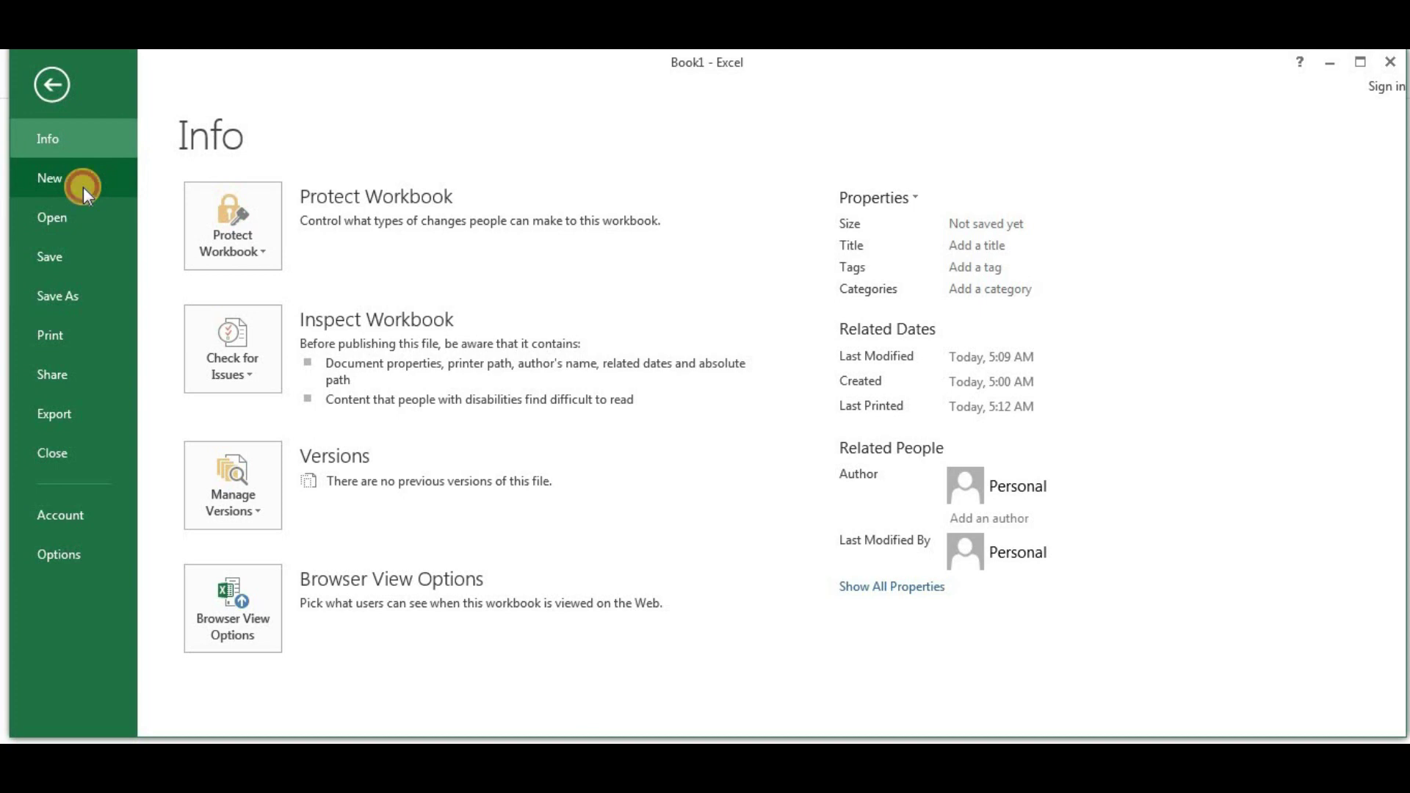
Step: Browse the New template gallery and create a workbook from Seasonal photo calendar
{"action": "left_click", "coordinate": [82, 187]}
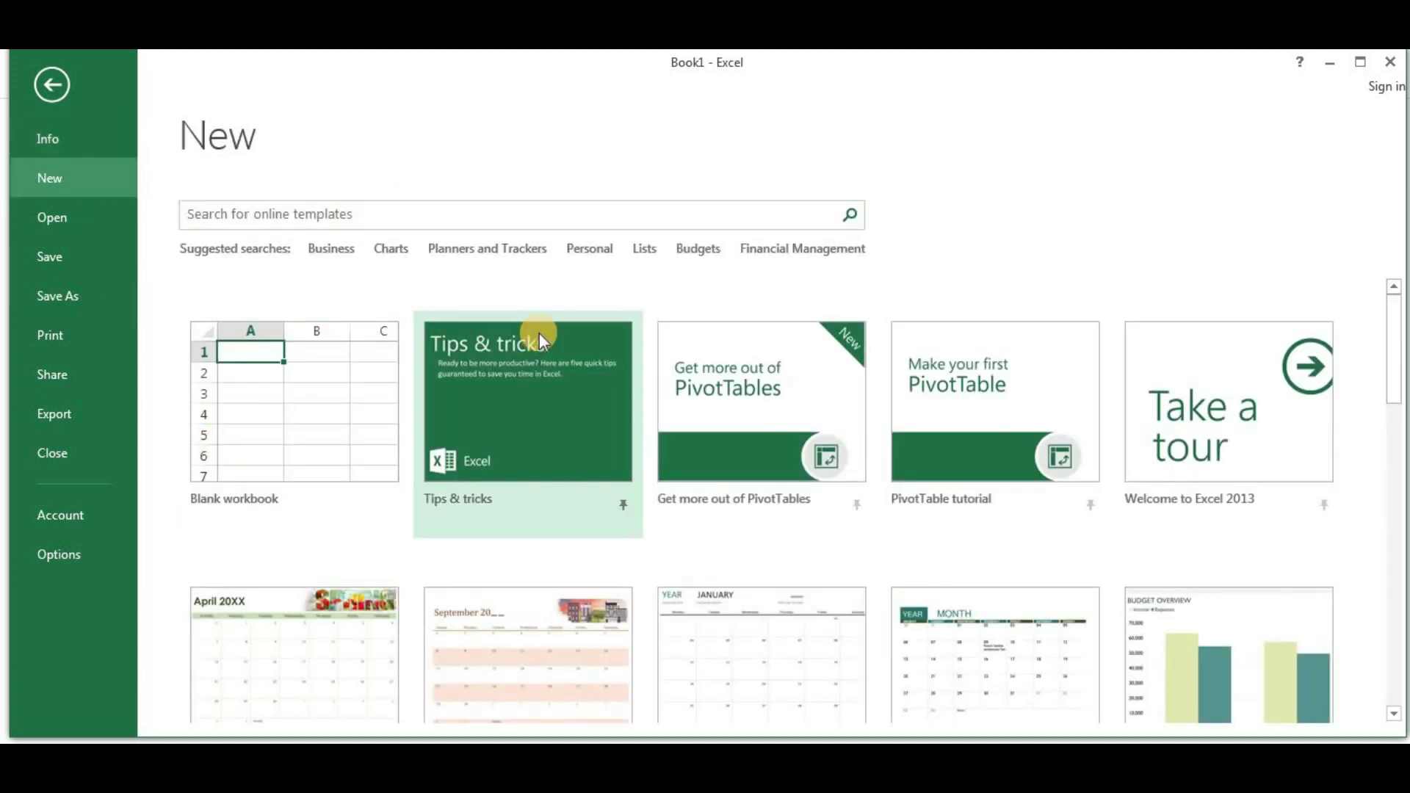
{"action": "scroll", "coordinate": [540, 333], "scroll_direction": "down", "scroll_amount": 1}
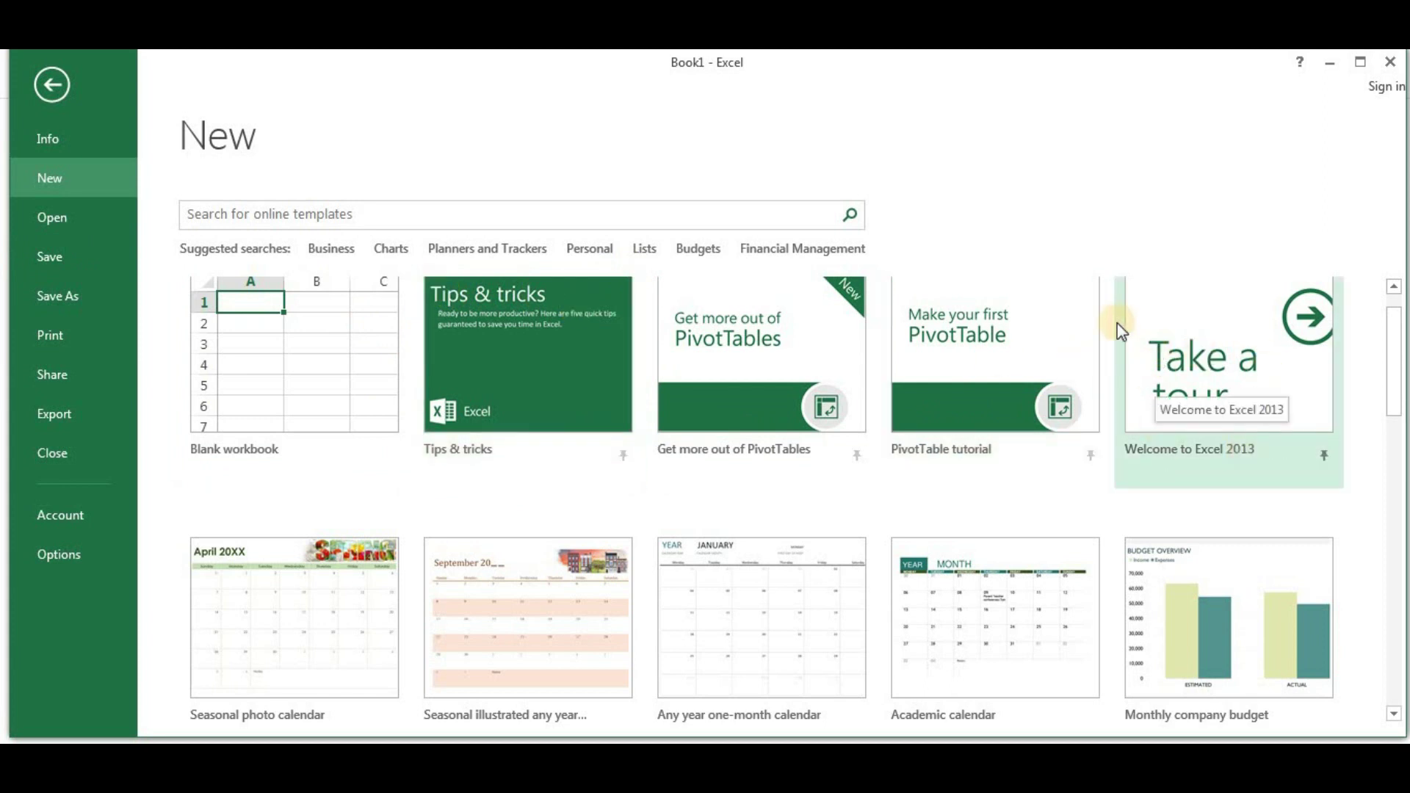
{"action": "scroll", "coordinate": [1116, 331], "scroll_direction": "down", "scroll_amount": 1}
{"action": "scroll", "coordinate": [544, 469], "scroll_direction": "down", "scroll_amount": 1}
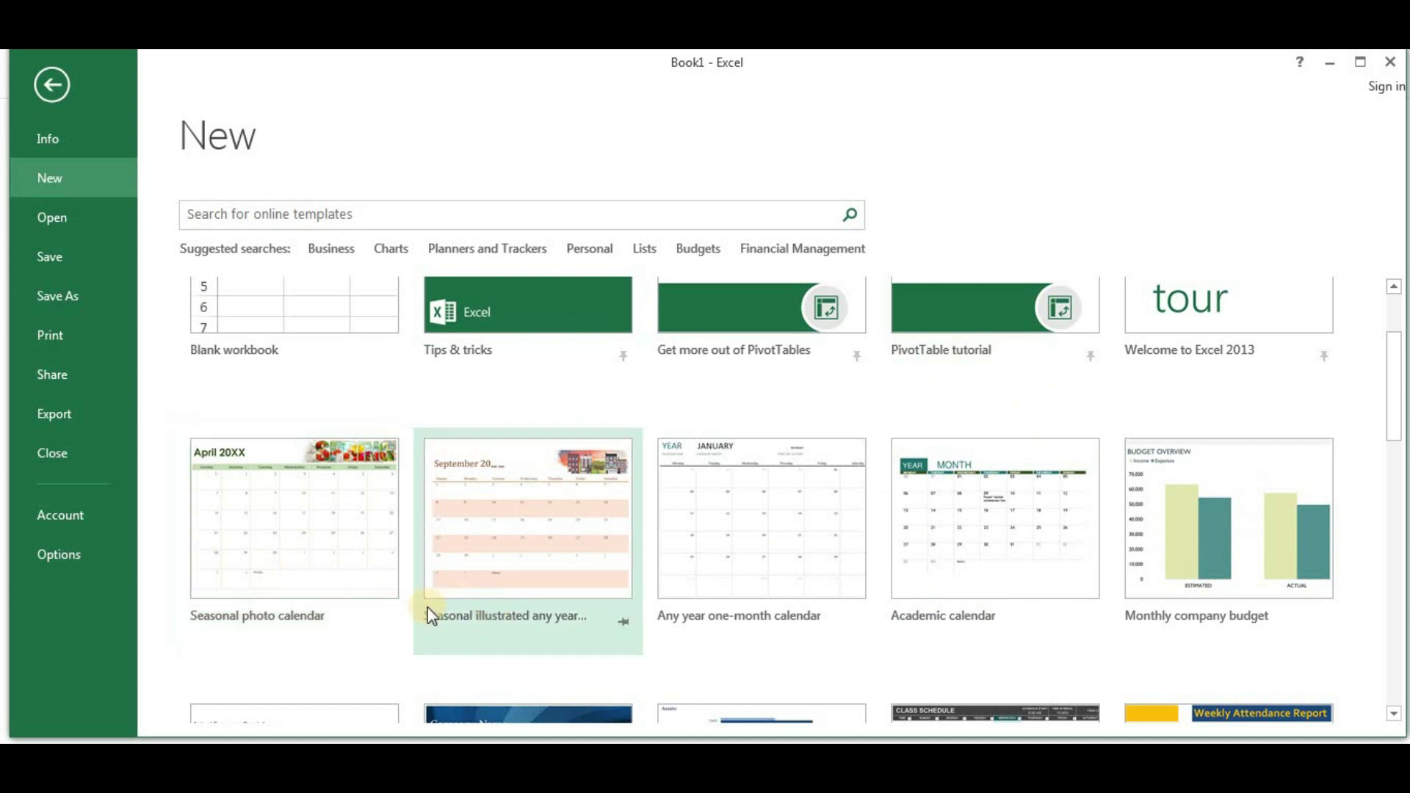
{"action": "left_click", "coordinate": [309, 540]}
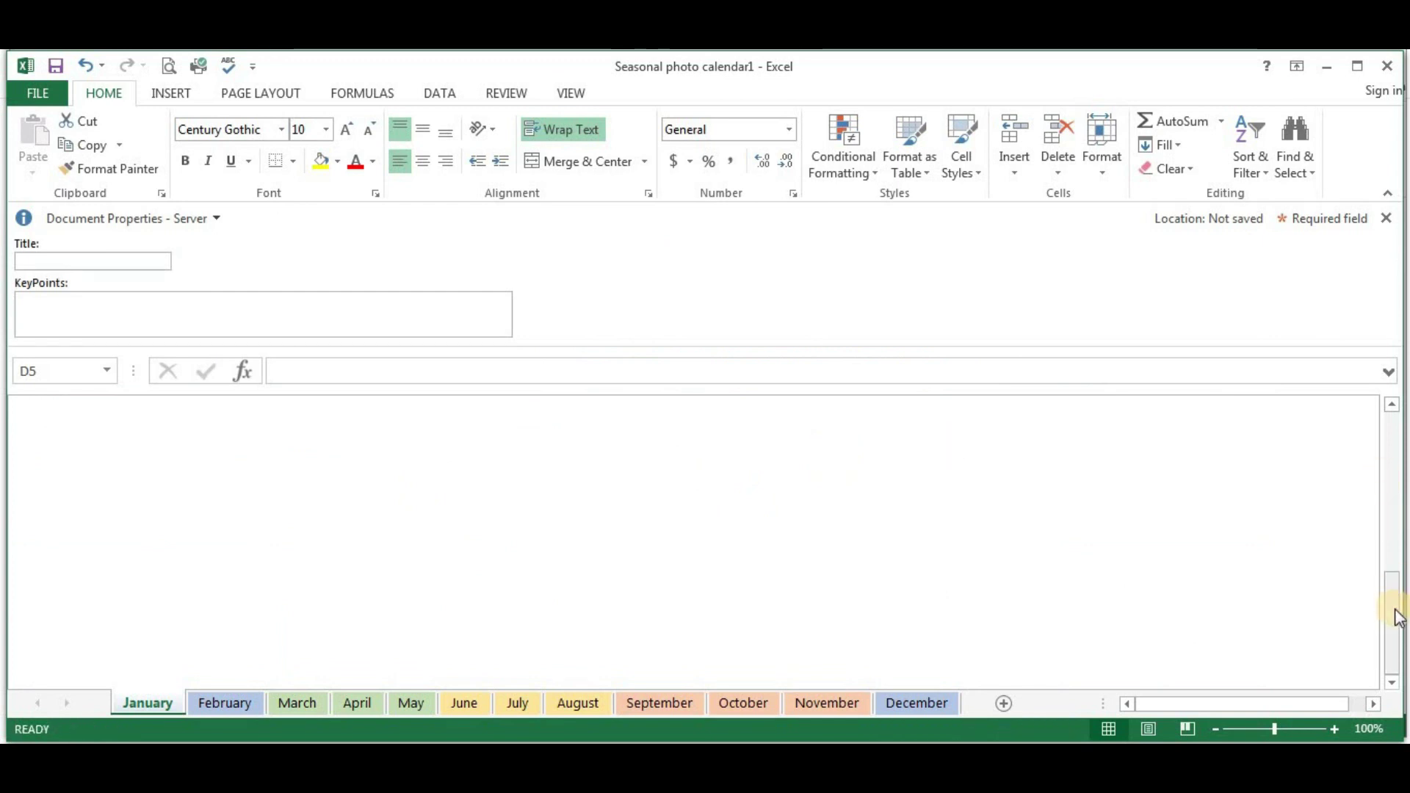
Step: Zoom out on the calendar and close the Document Properties panel
{"action": "left_click_drag", "start_coordinate": [1398, 617], "coordinate": [1398, 437]}
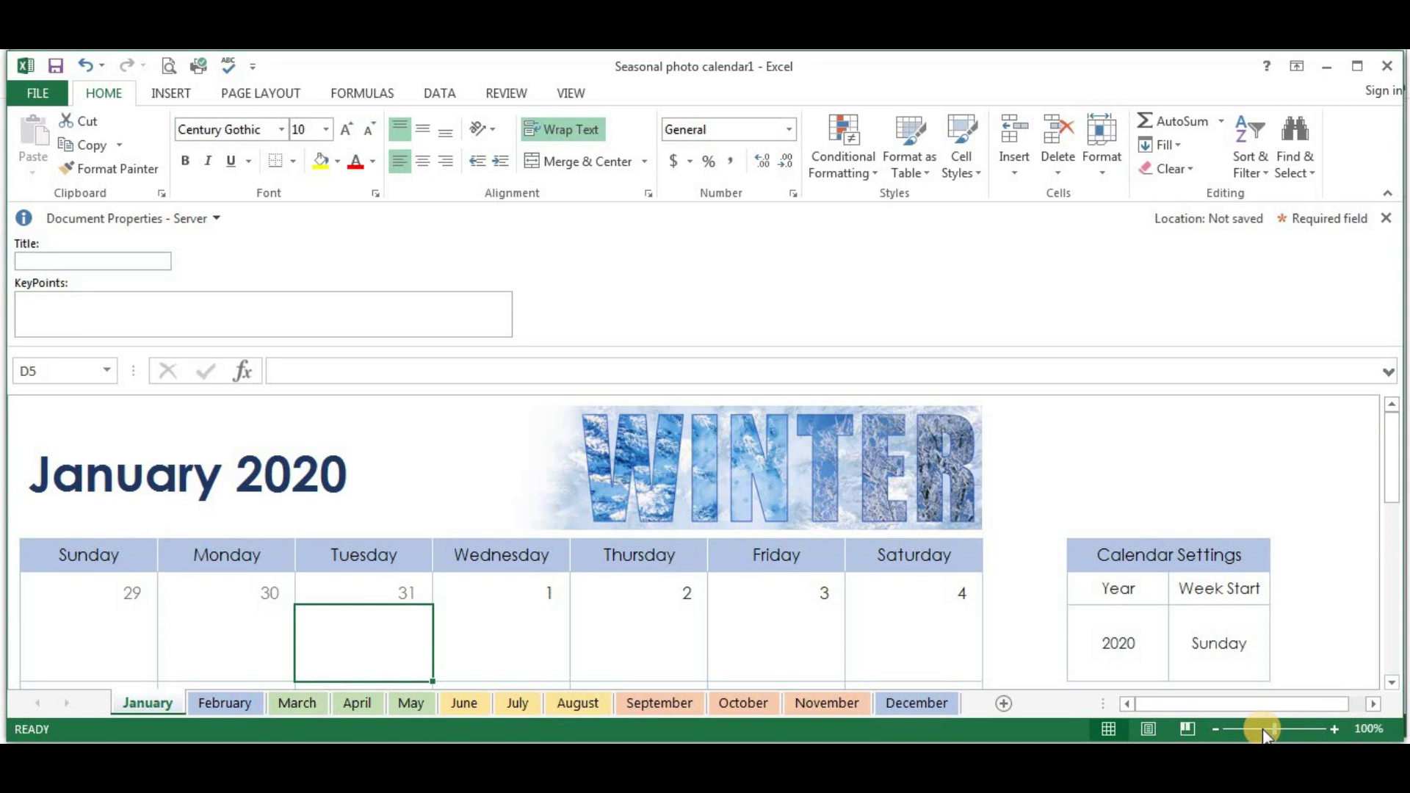
{"action": "left_click_drag", "start_coordinate": [1265, 730], "coordinate": [1256, 731]}
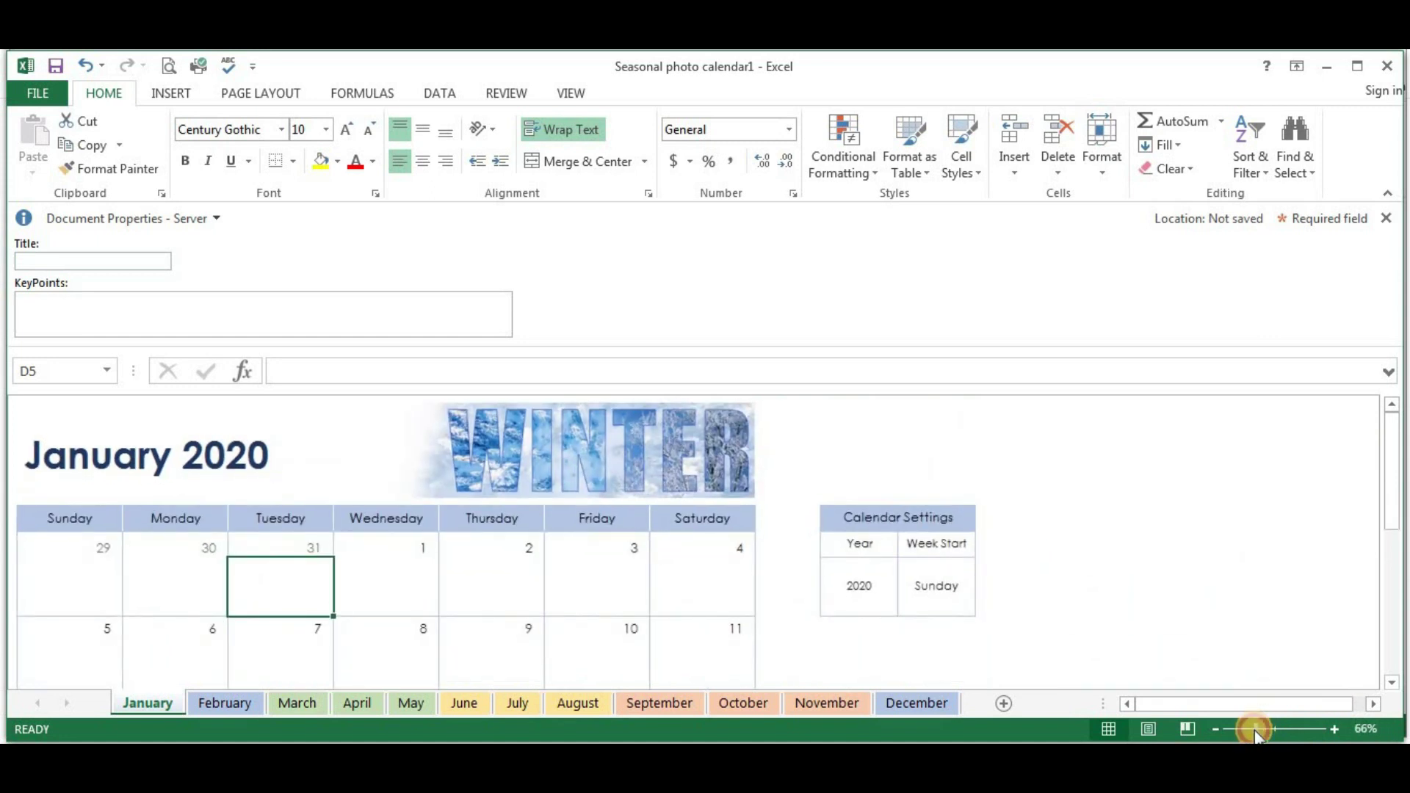
{"action": "scroll", "coordinate": [1176, 561], "scroll_direction": "down", "scroll_amount": 2}
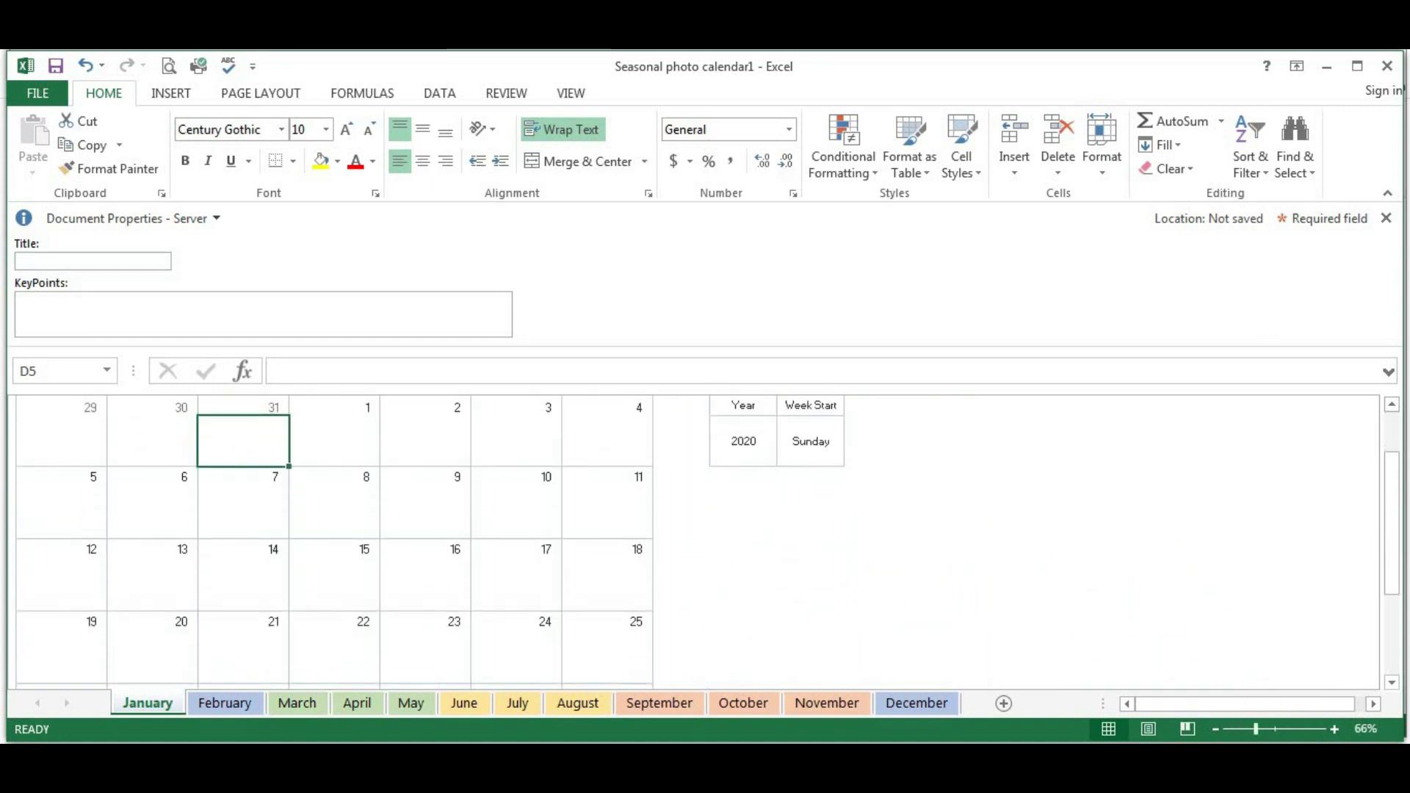
{"action": "left_click", "coordinate": [1389, 219]}
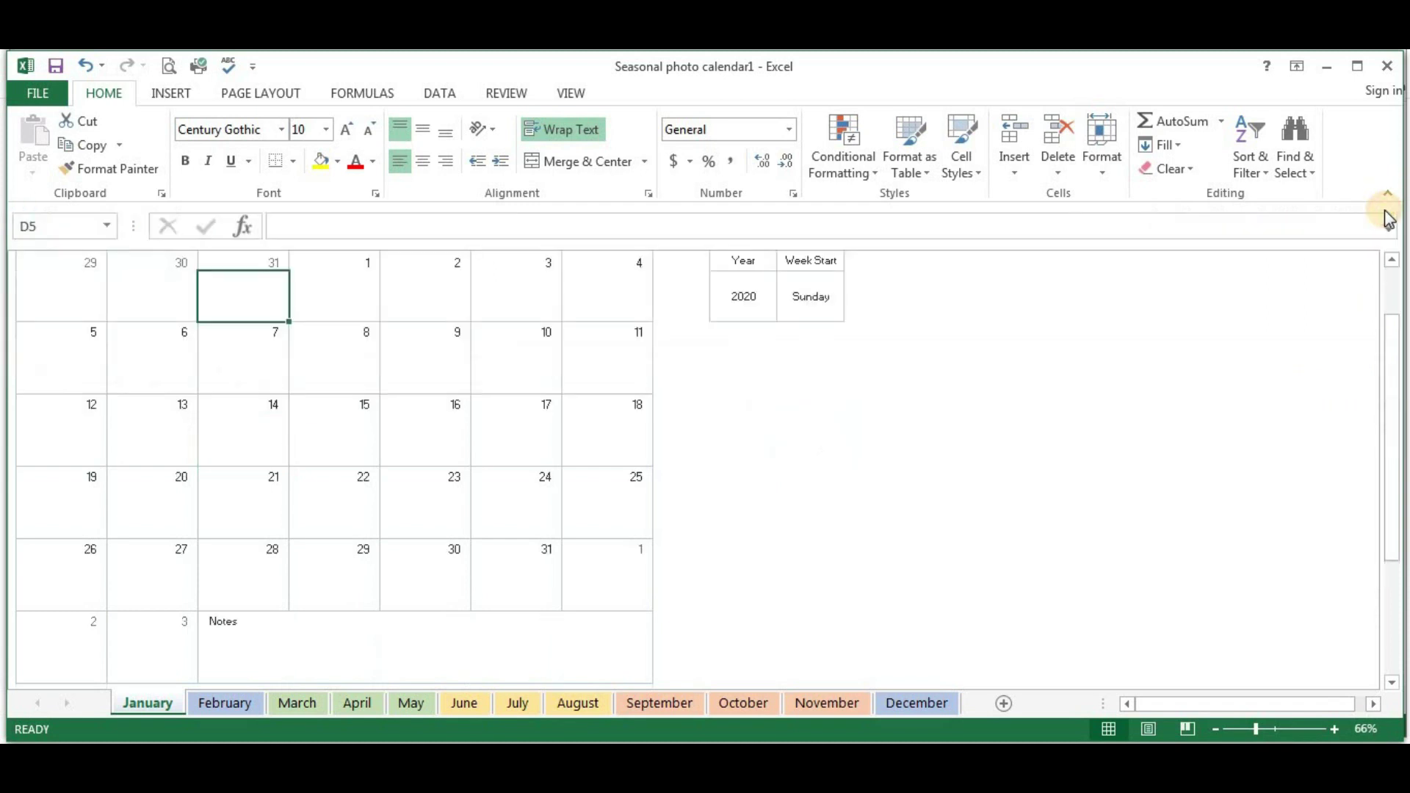
{"action": "scroll", "coordinate": [838, 430], "scroll_direction": "up", "scroll_amount": 2}
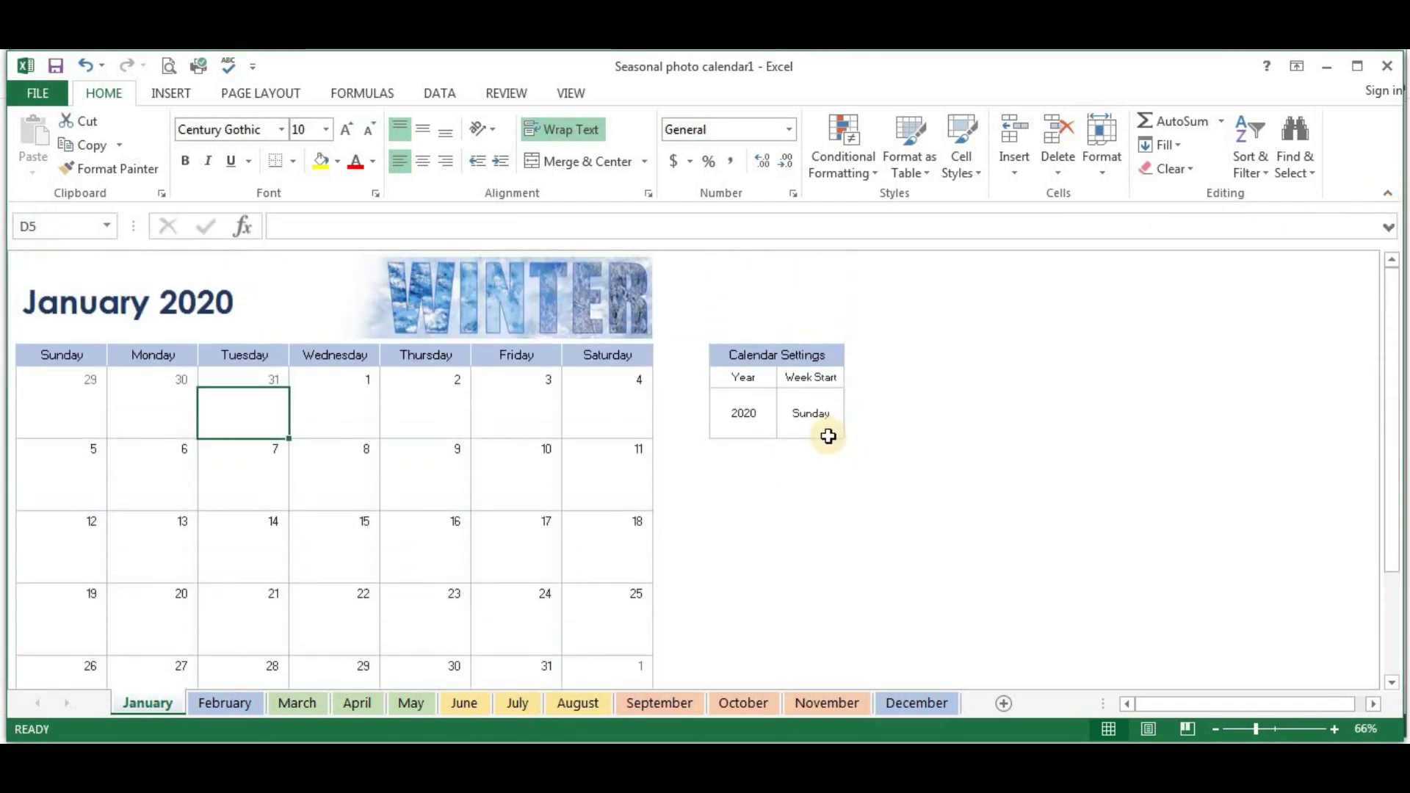
Step: Switch to the February 2020 sheet and open the backstage Info page
{"action": "scroll", "coordinate": [828, 440], "scroll_direction": "down", "scroll_amount": 1}
{"action": "scroll", "coordinate": [828, 440], "scroll_direction": "down", "scroll_amount": 2}
{"action": "scroll", "coordinate": [828, 441], "scroll_direction": "up", "scroll_amount": 3}
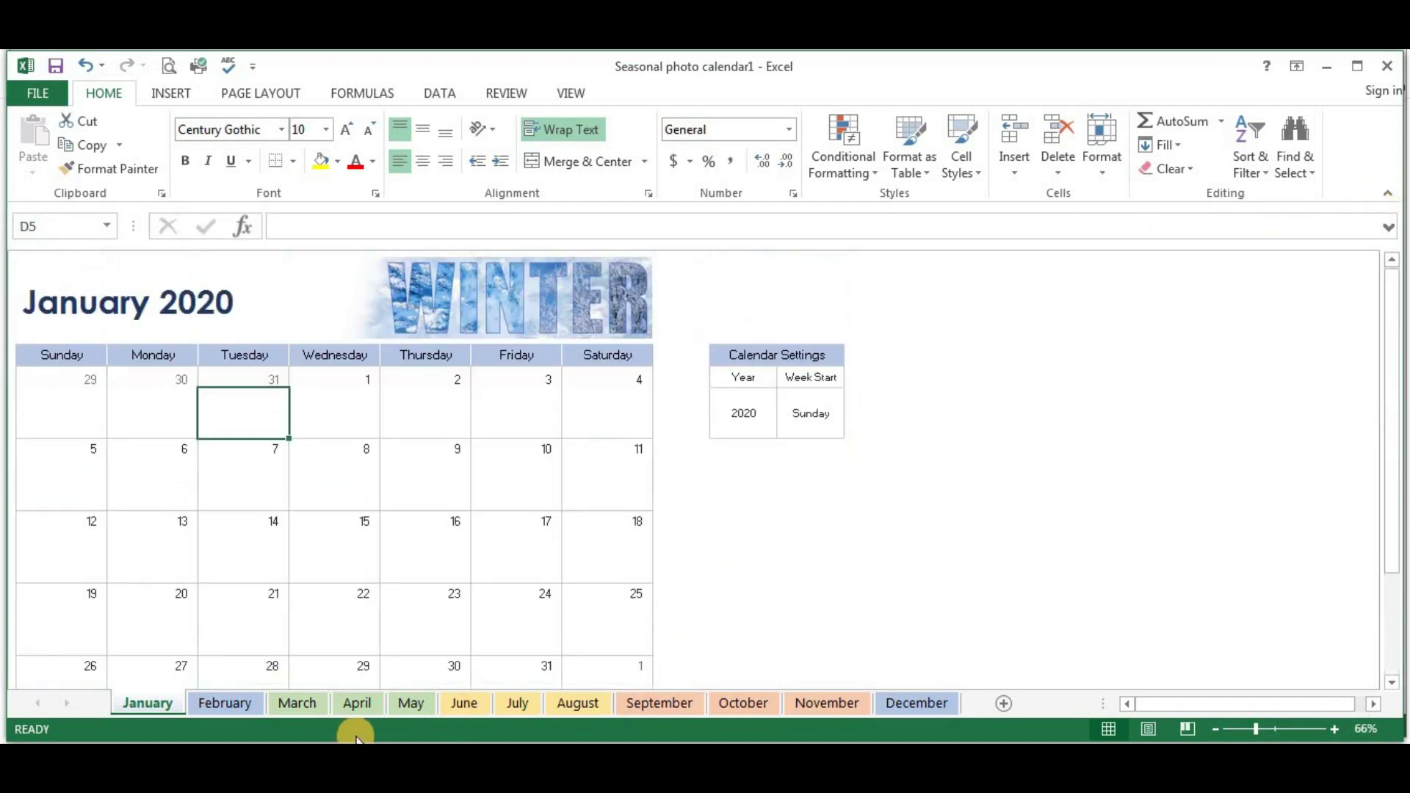
{"action": "left_click", "coordinate": [231, 707]}
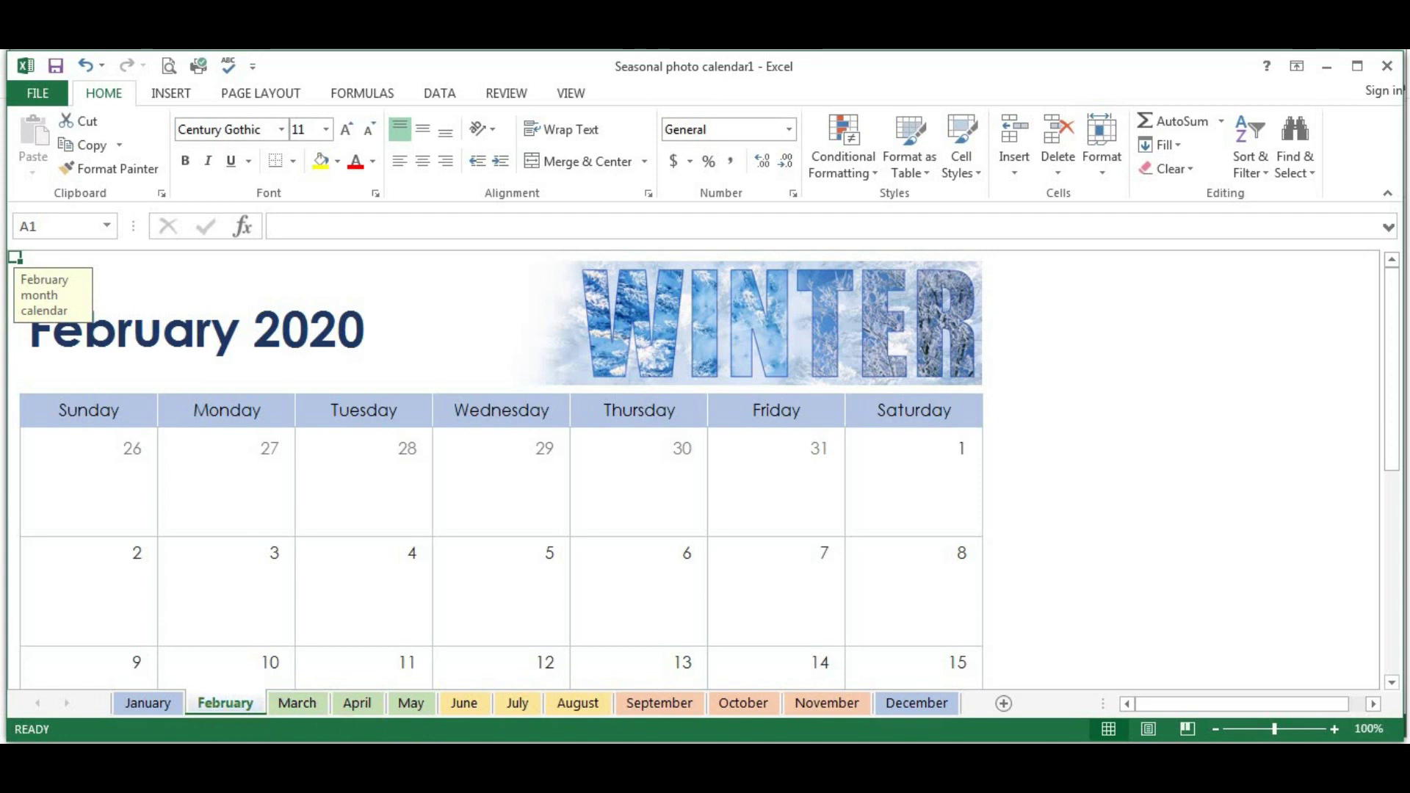
{"action": "left_click", "coordinate": [38, 94]}
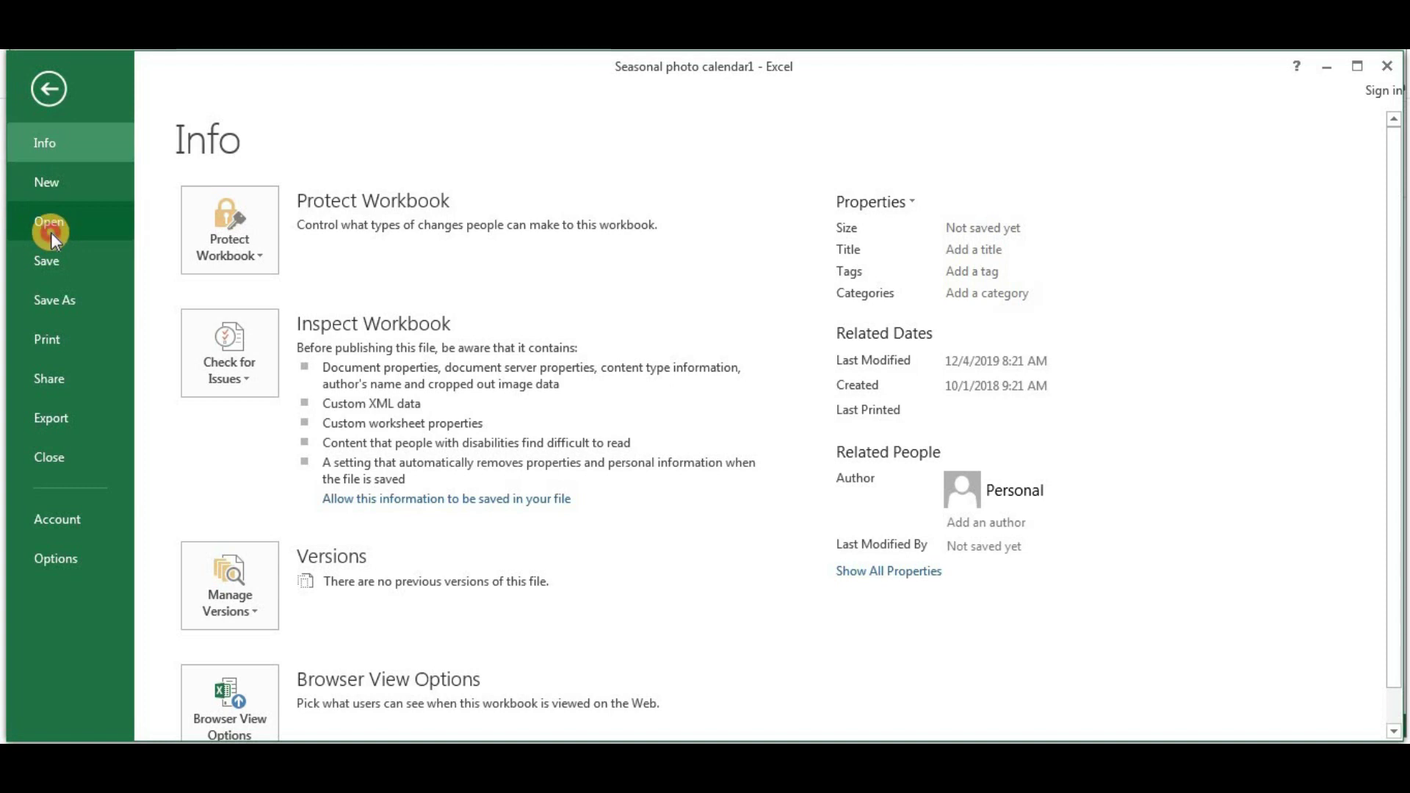
Step: Review the Open, Save, Save As and Print backstage pages, then return to the roster worksheet
{"action": "left_click", "coordinate": [51, 232]}
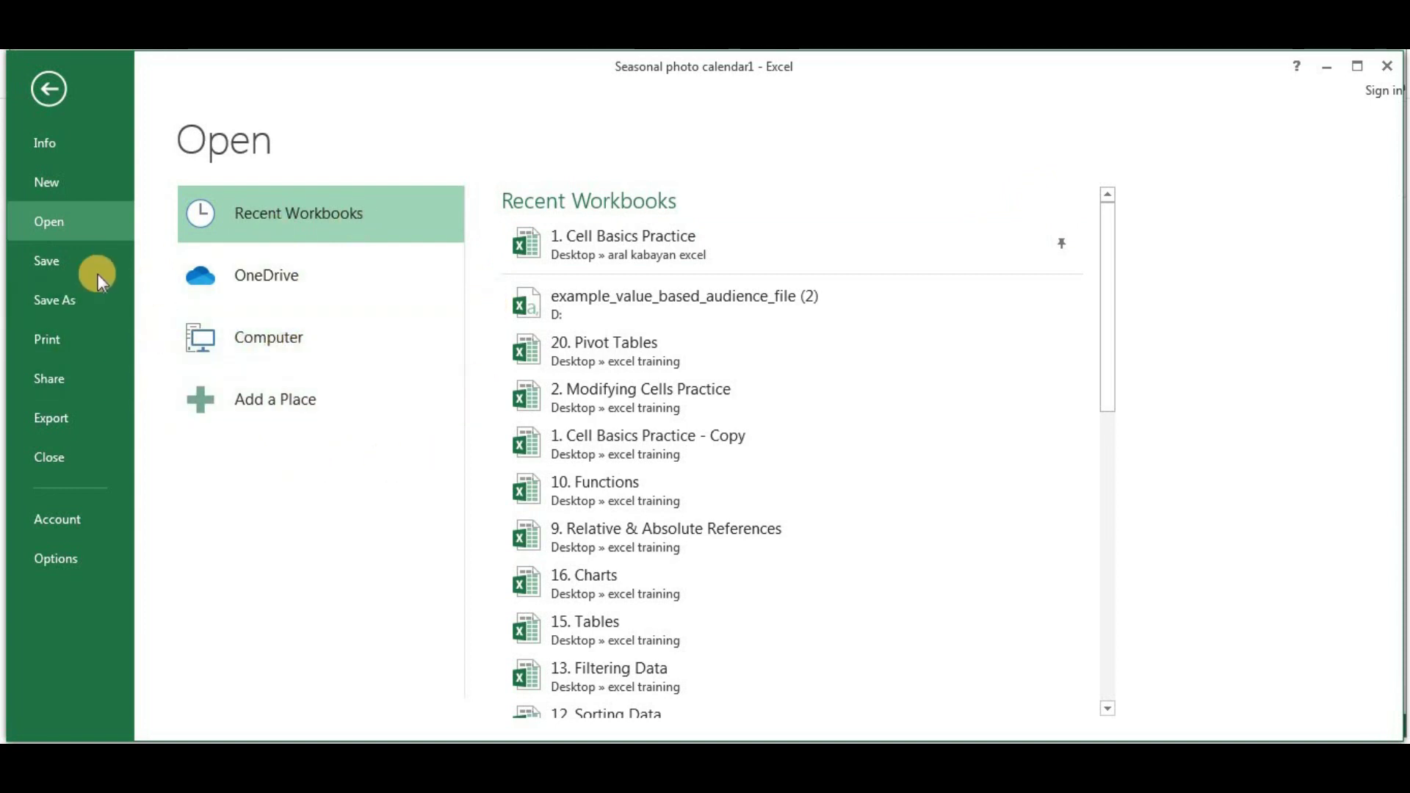
{"action": "left_click", "coordinate": [63, 263]}
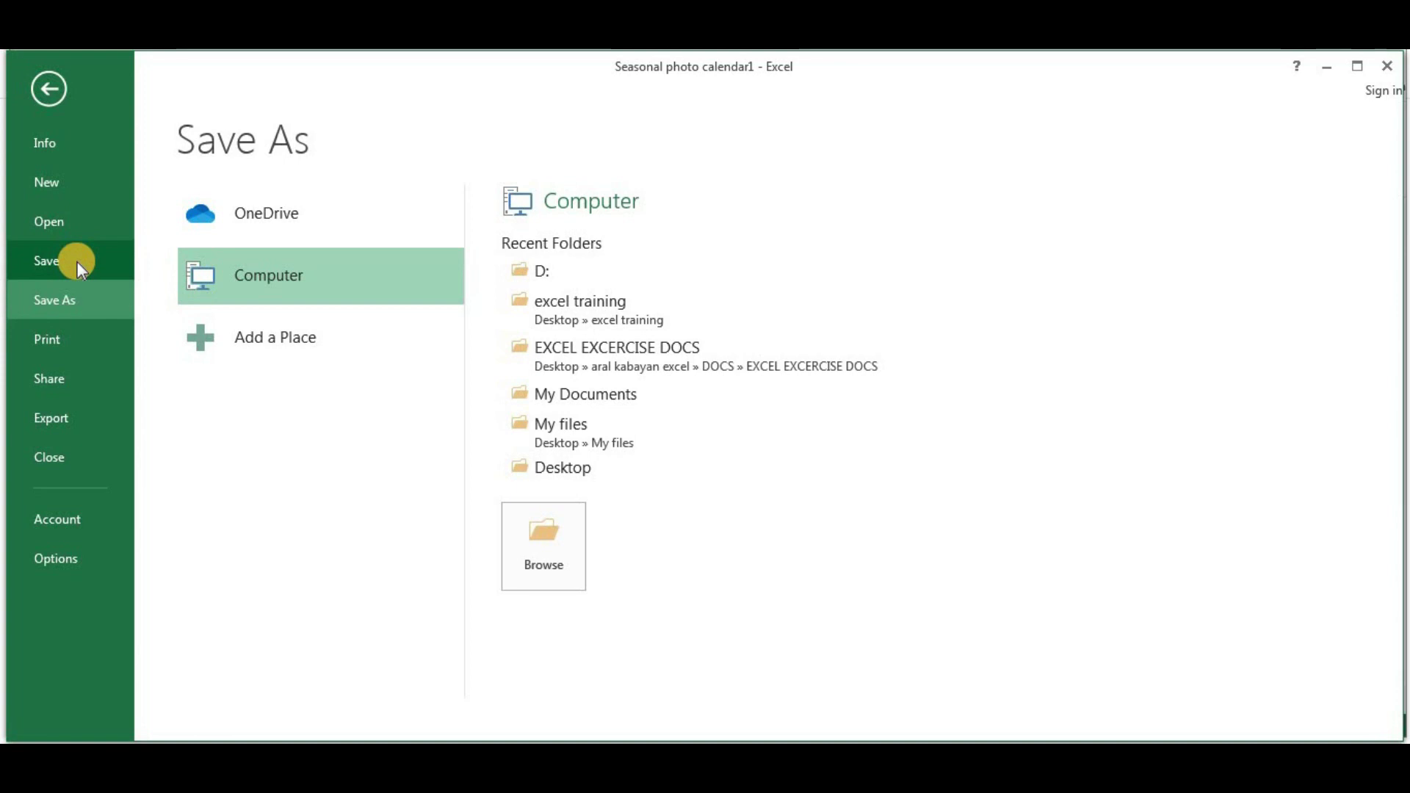
{"action": "left_click", "coordinate": [81, 297]}
{"action": "left_click", "coordinate": [66, 341]}
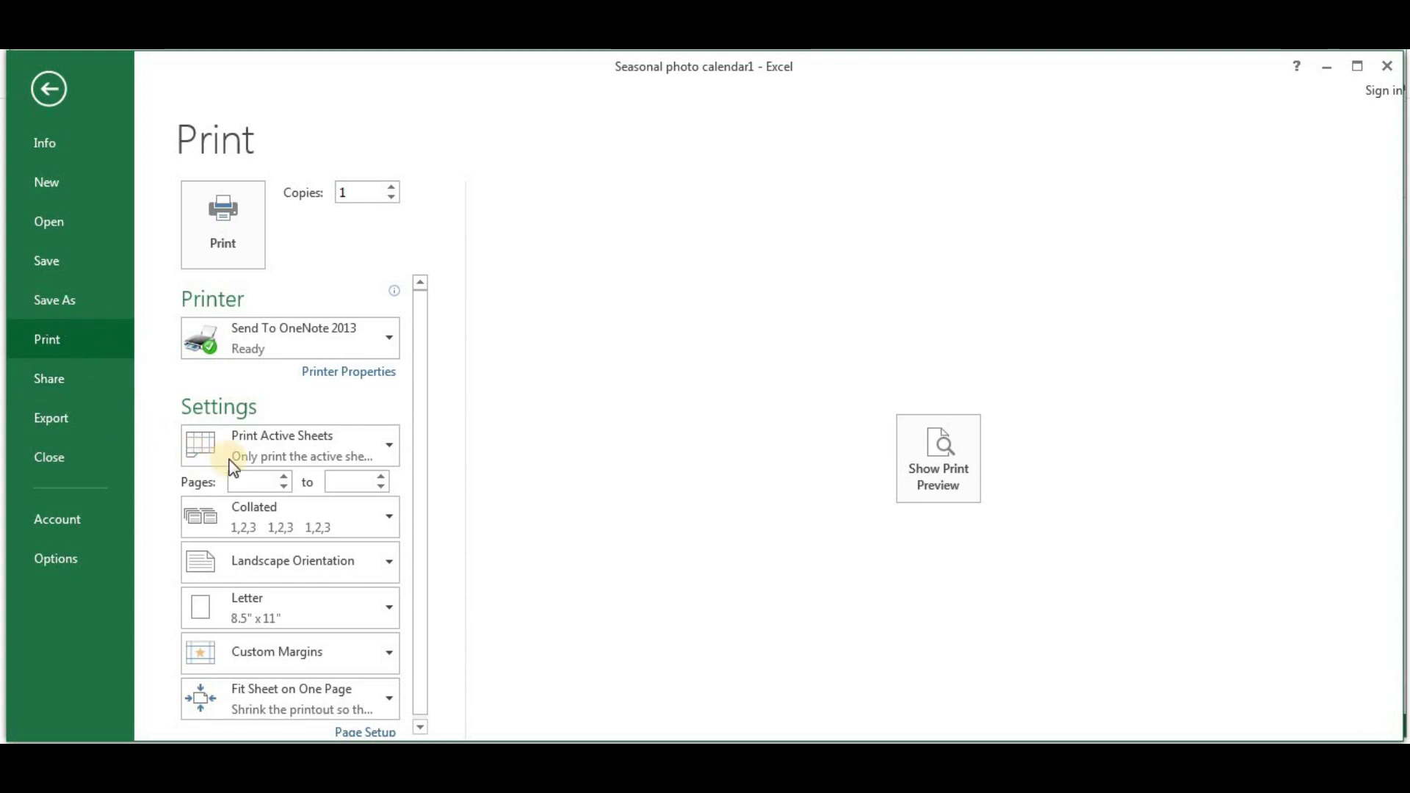
{"action": "left_click", "coordinate": [50, 88]}
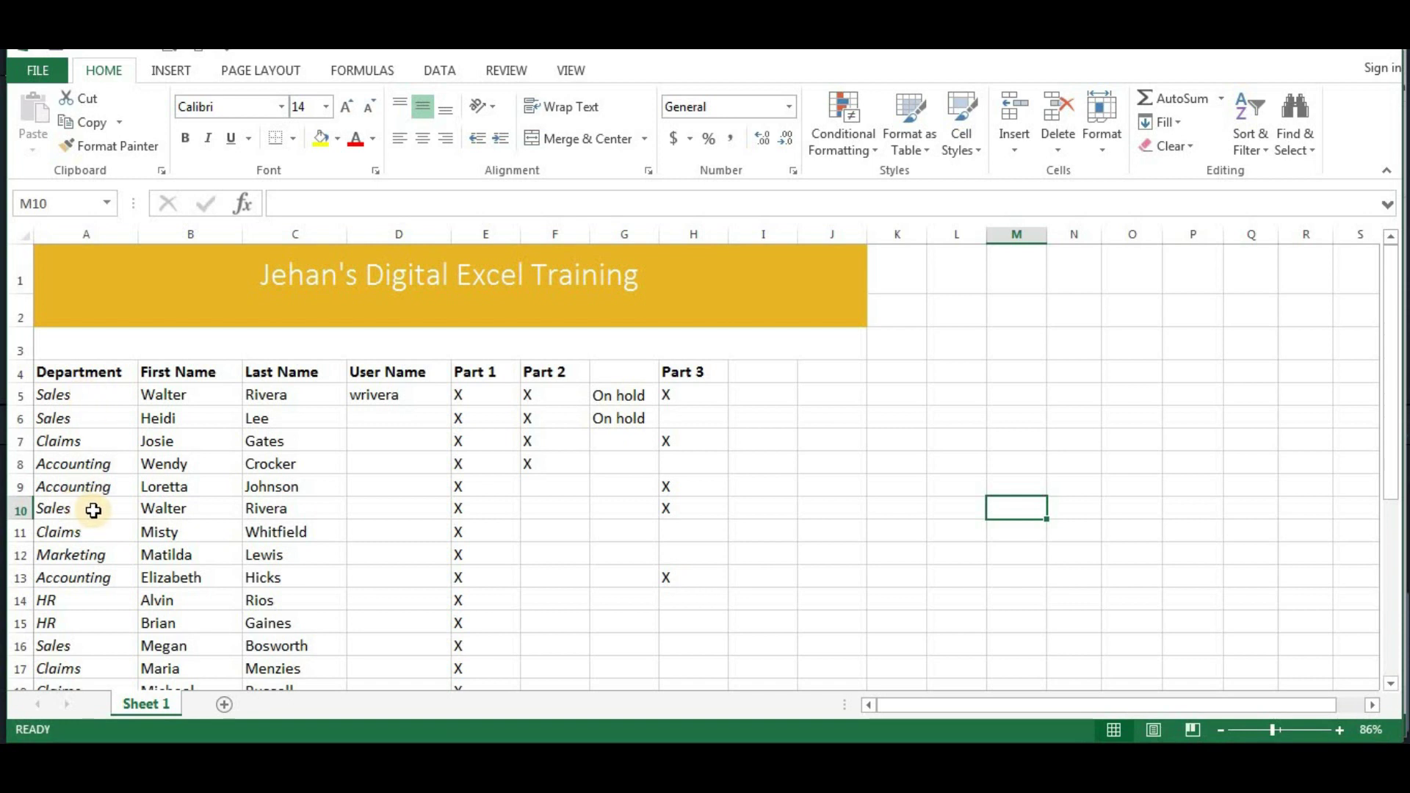
Step: Clear the contents of the duplicate entry in row 10 using Clear Contents
{"action": "left_click", "coordinate": [93, 511]}
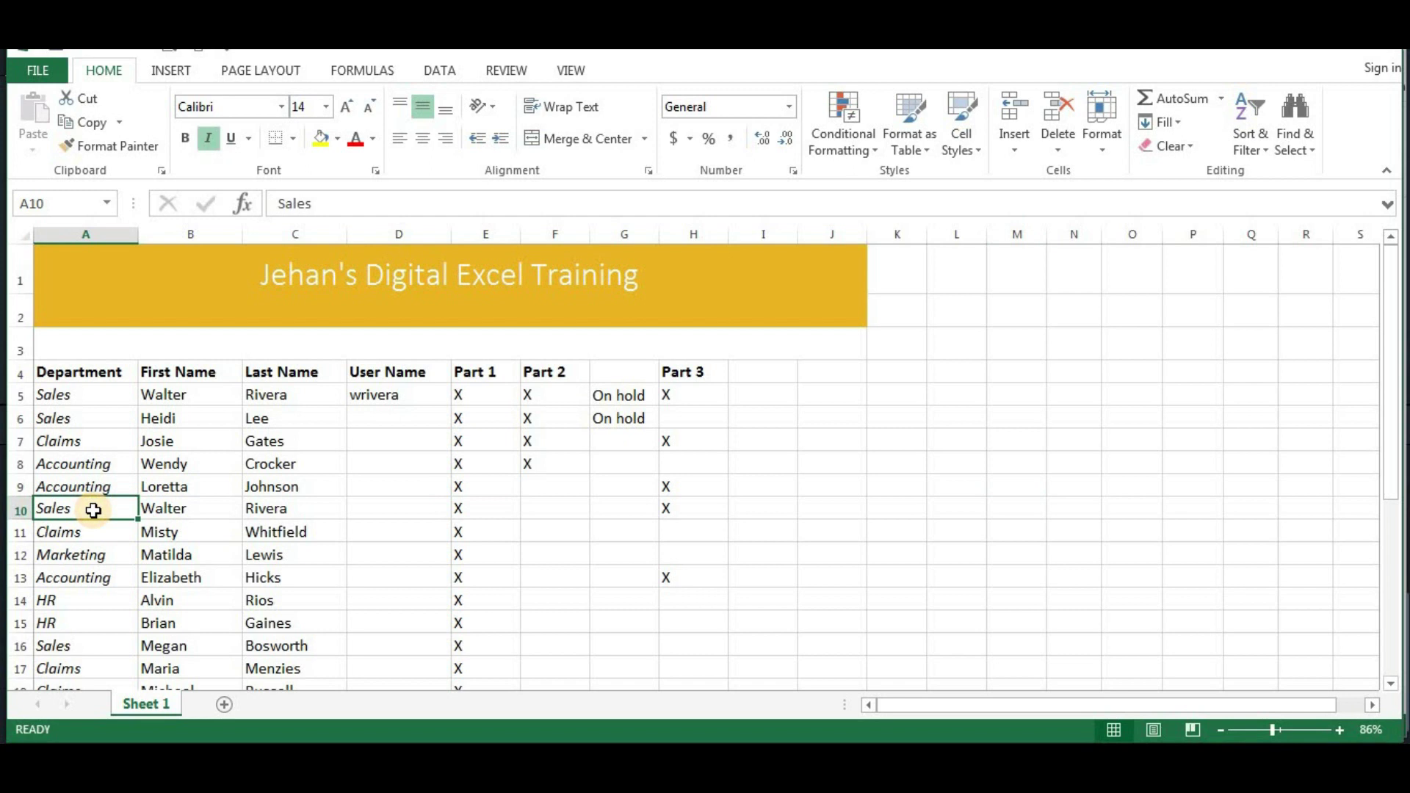
{"action": "left_click_drag", "start_coordinate": [94, 511], "coordinate": [668, 508]}
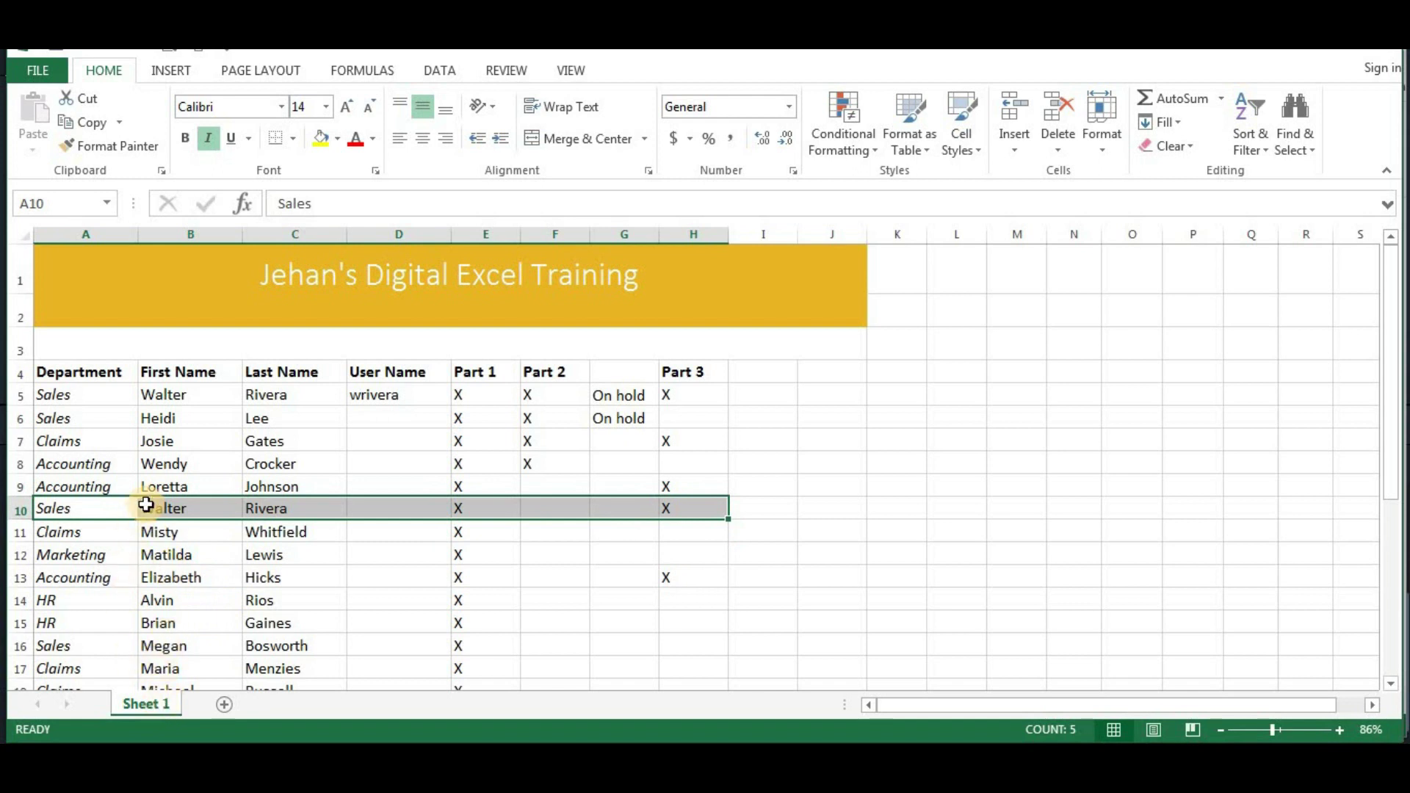
{"action": "left_click", "coordinate": [16, 508]}
{"action": "left_click", "coordinate": [77, 507]}
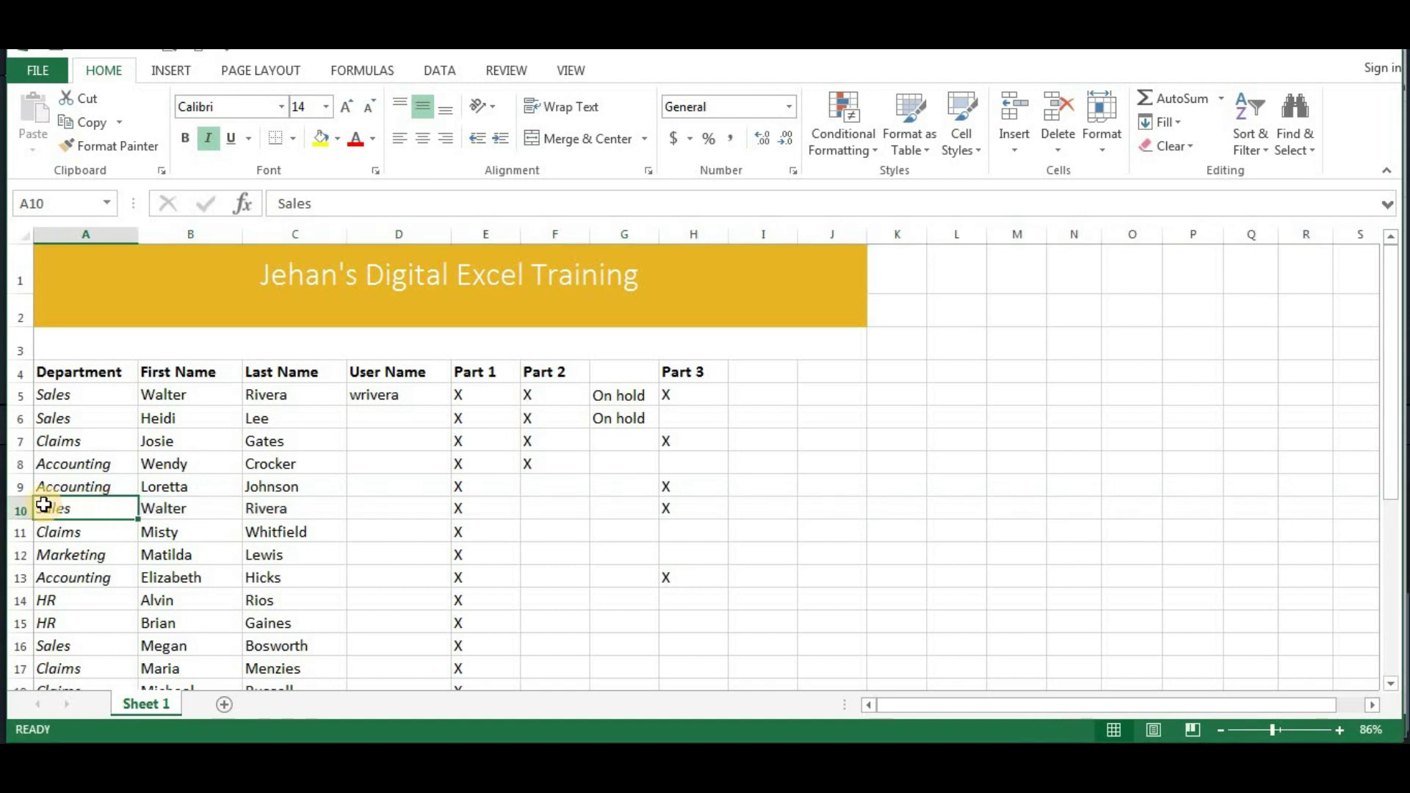
{"action": "left_click", "coordinate": [21, 507]}
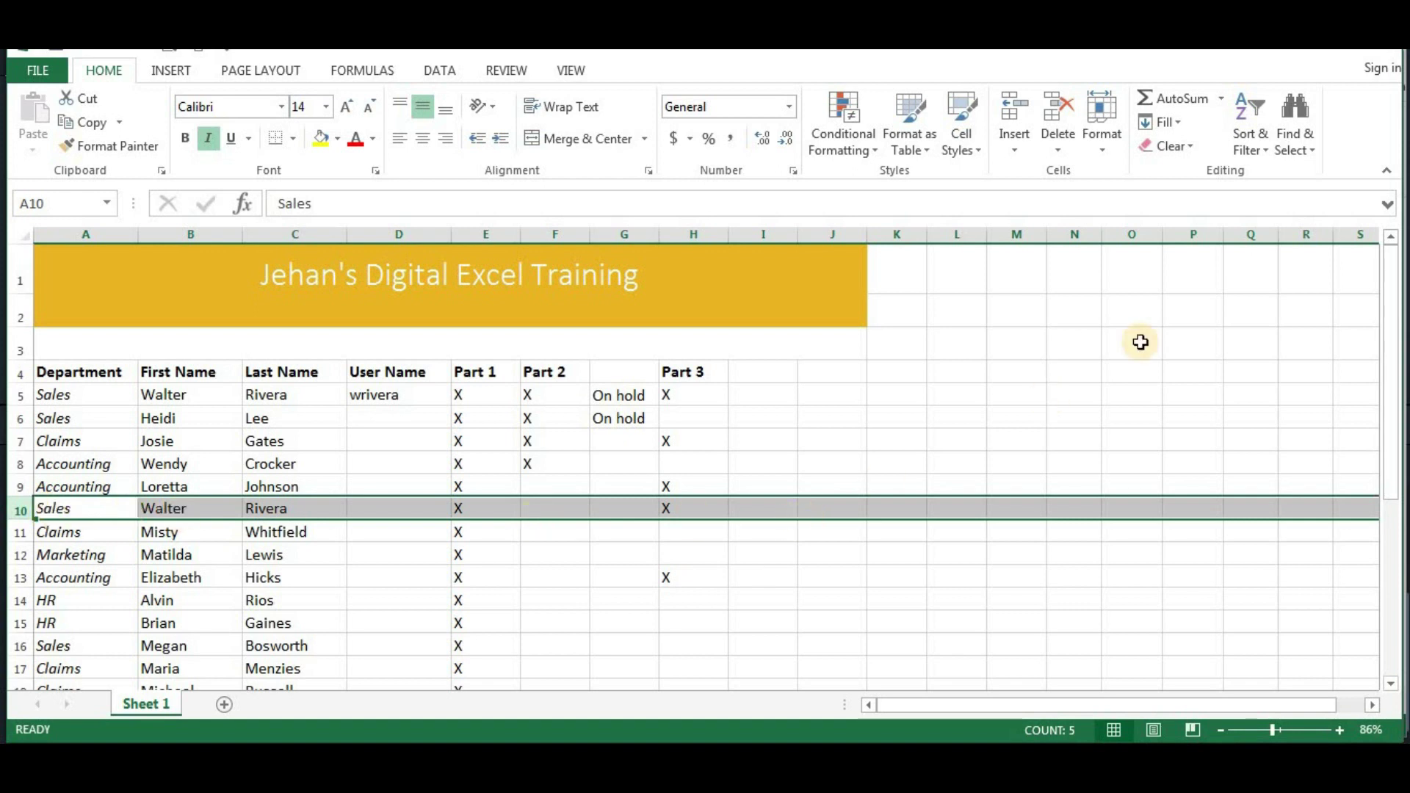
{"action": "left_click", "coordinate": [1189, 151]}
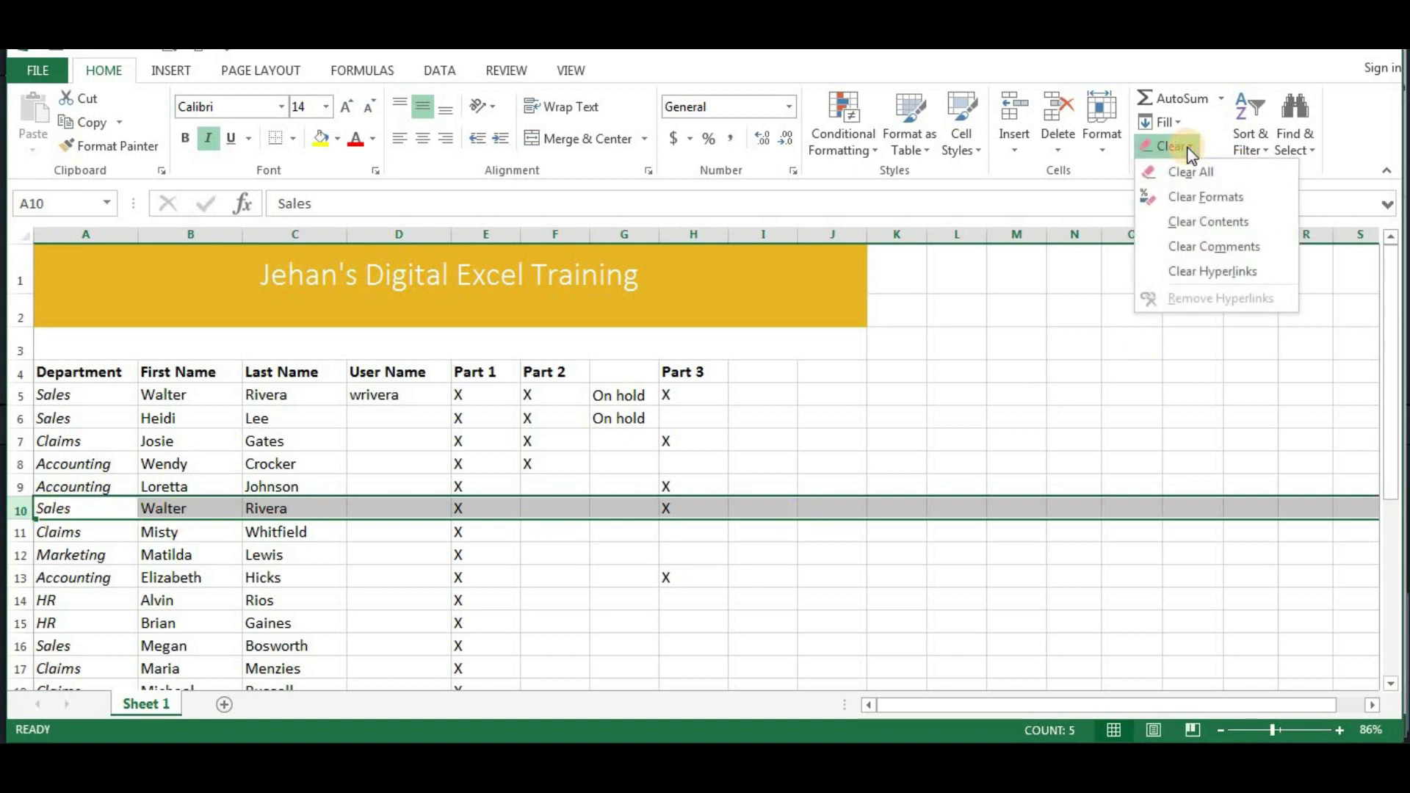
{"action": "left_click", "coordinate": [1254, 222]}
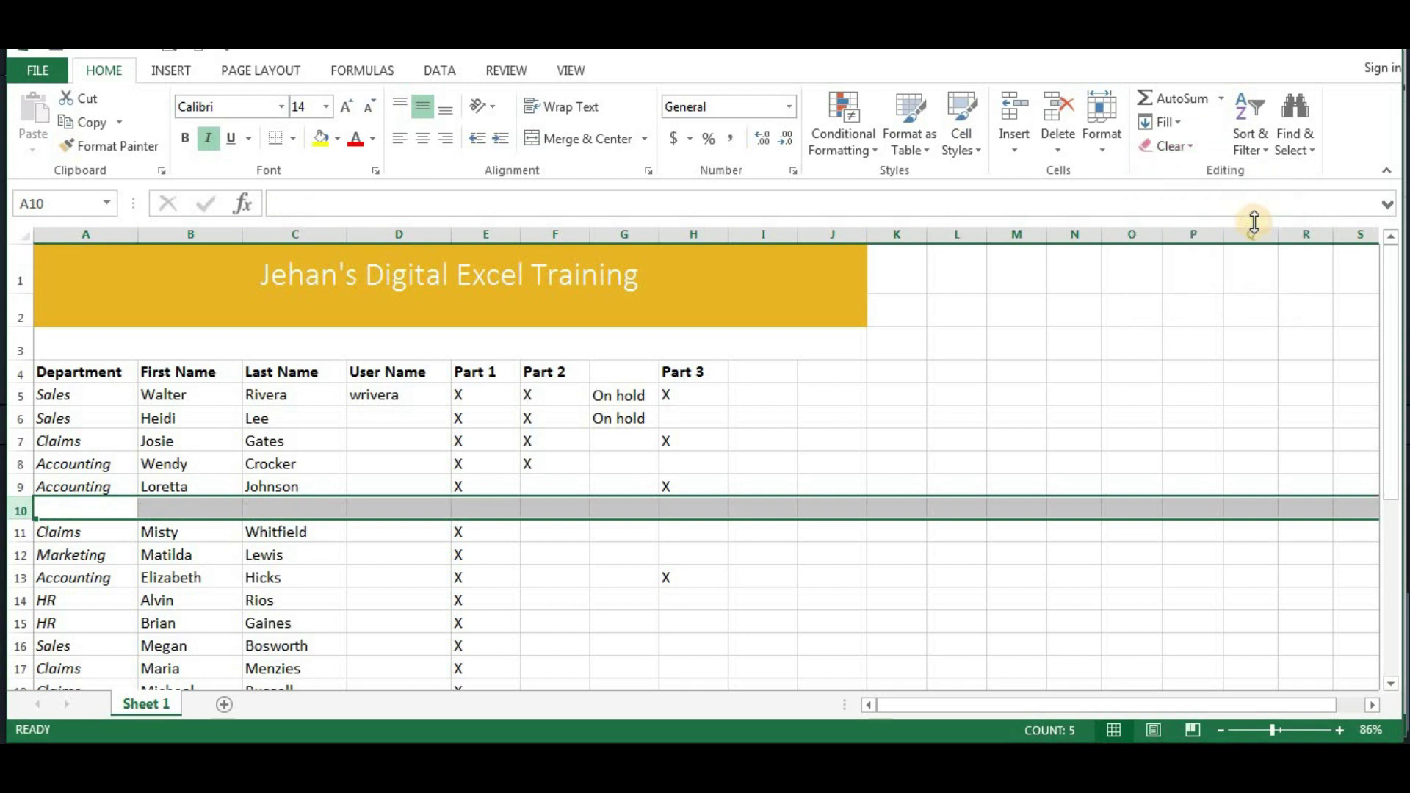
{"action": "left_click", "coordinate": [846, 551]}
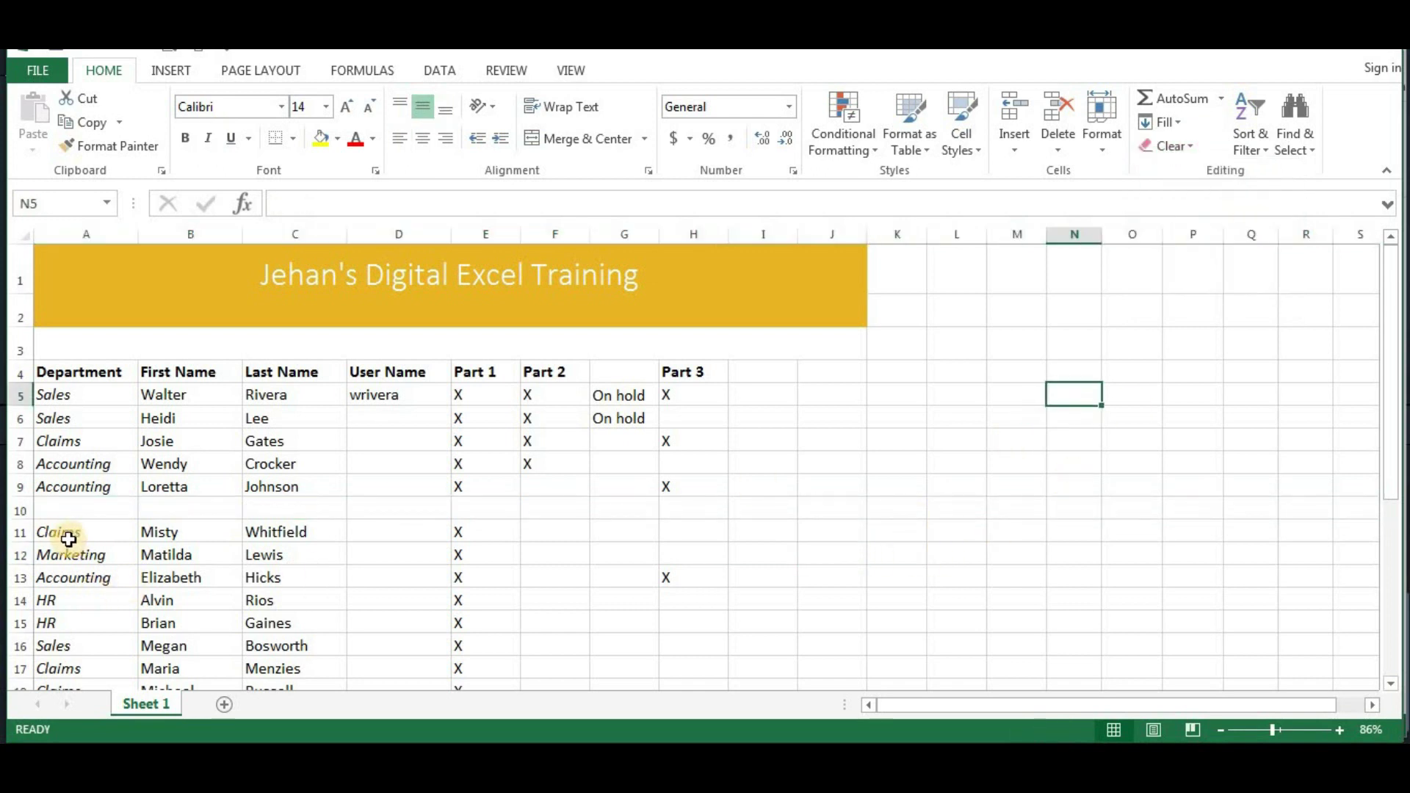
Step: Delete the blank sheet row 10 so the Claims entry moves up into row 10
{"action": "left_click_drag", "start_coordinate": [65, 535], "coordinate": [294, 580]}
{"action": "left_click_drag", "start_coordinate": [506, 612], "coordinate": [678, 677]}
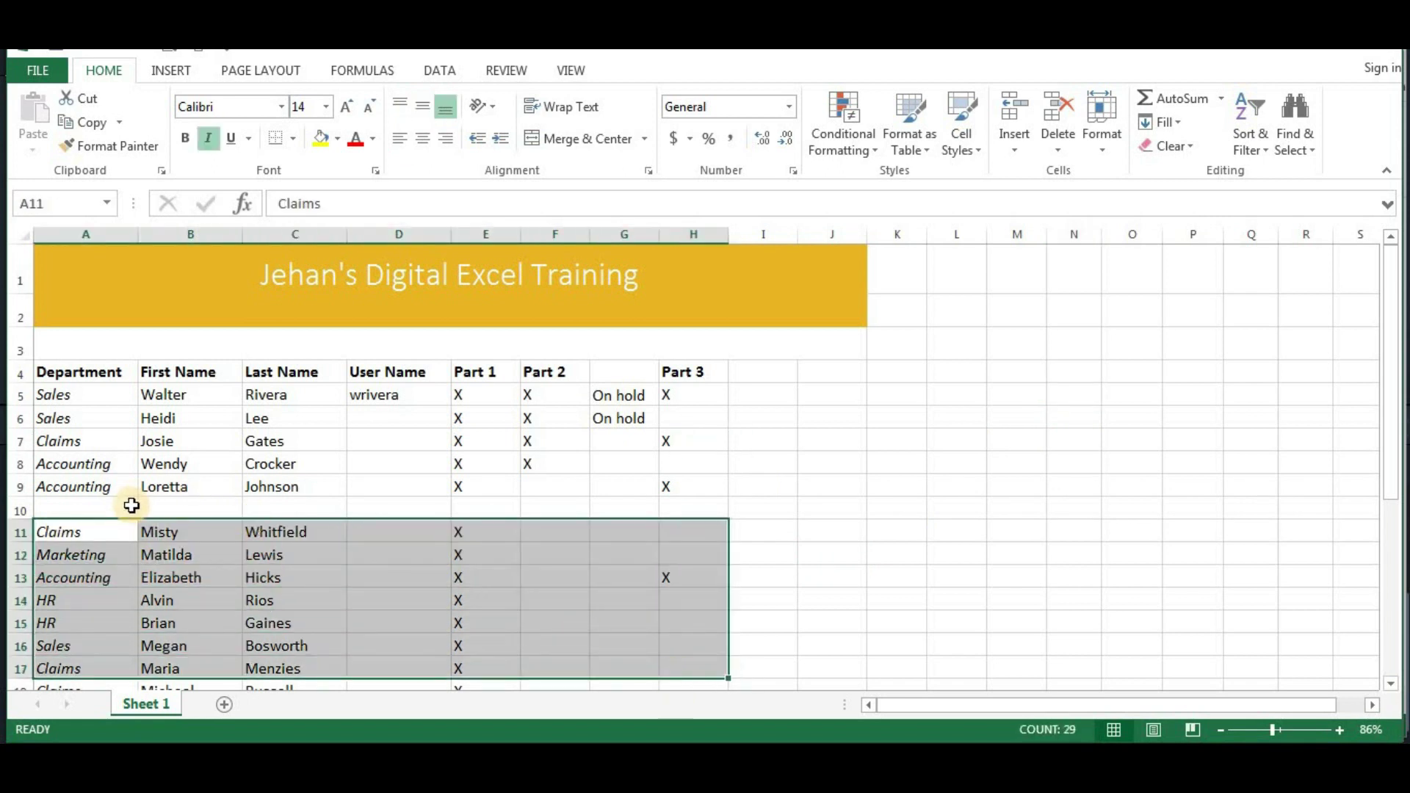
{"action": "left_click", "coordinate": [64, 504]}
{"action": "left_click_drag", "start_coordinate": [65, 505], "coordinate": [668, 665]}
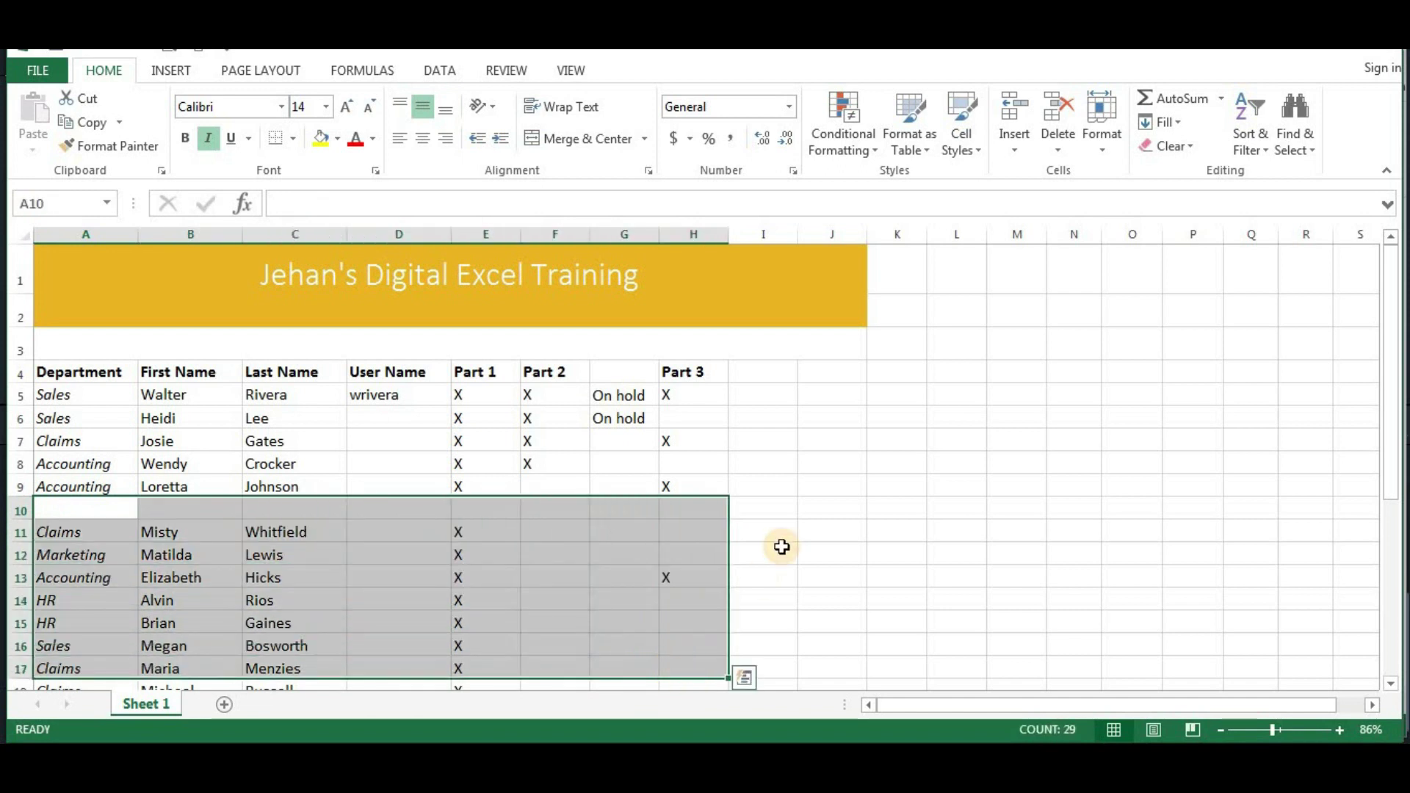
{"action": "left_click", "coordinate": [779, 551]}
{"action": "left_click", "coordinate": [804, 594]}
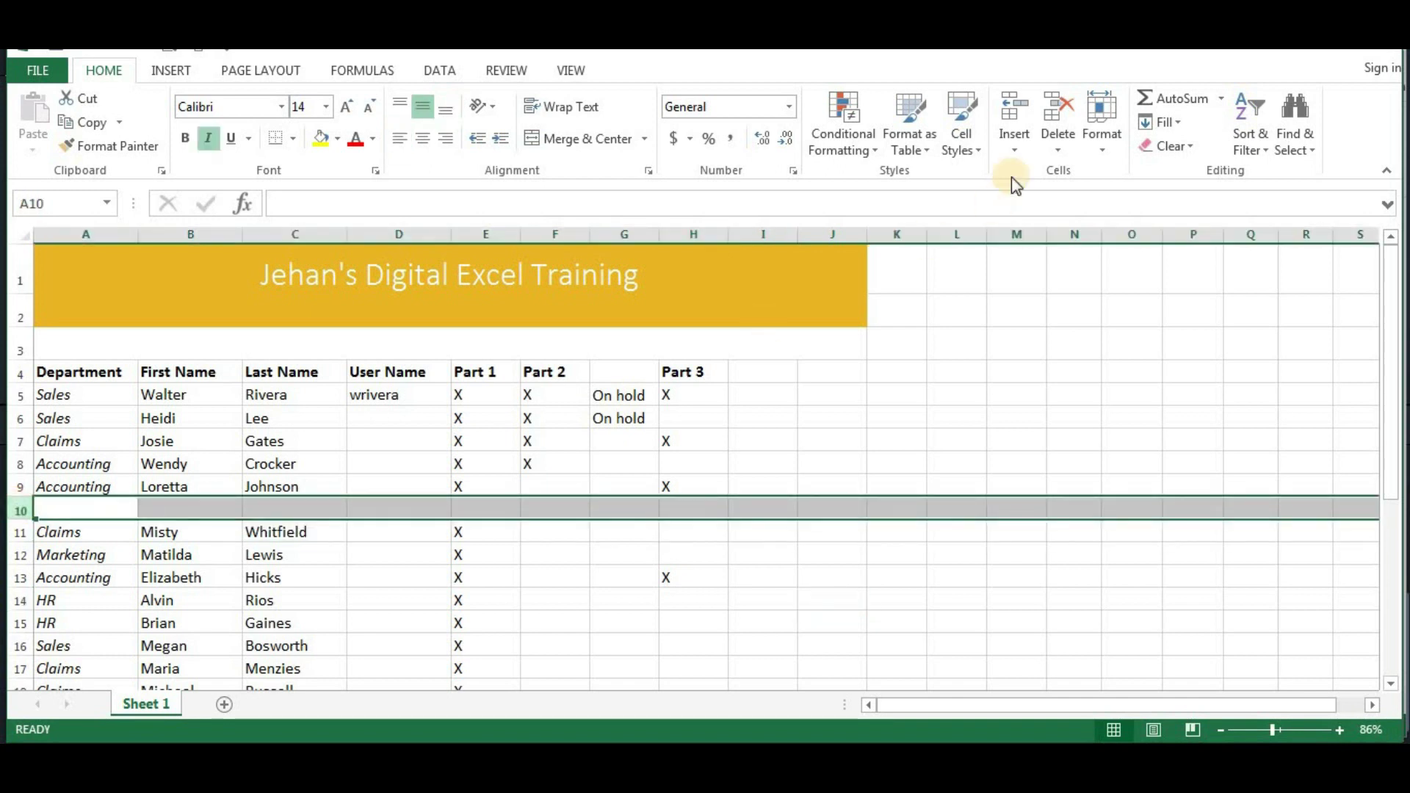
{"action": "left_click", "coordinate": [1054, 100]}
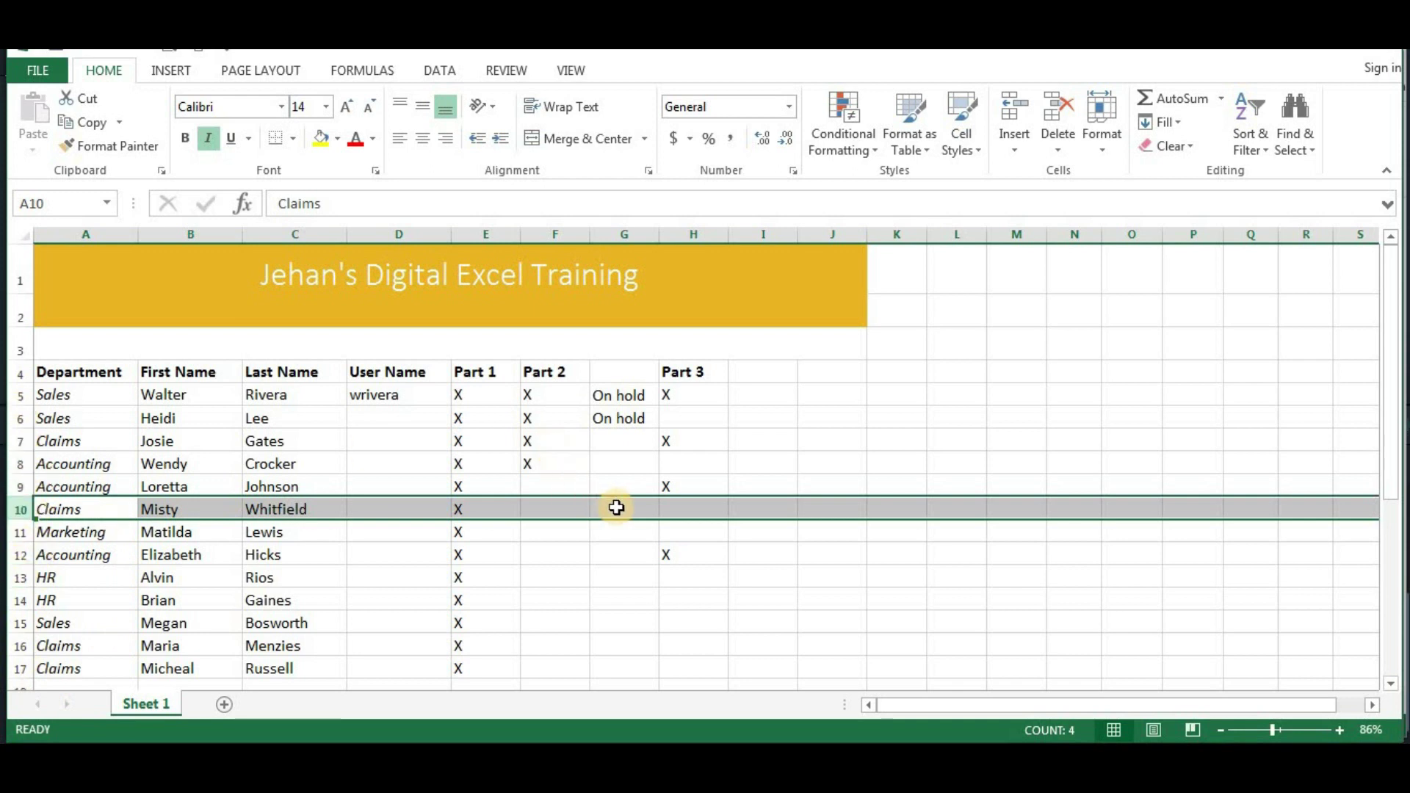
{"action": "left_click", "coordinate": [814, 600]}
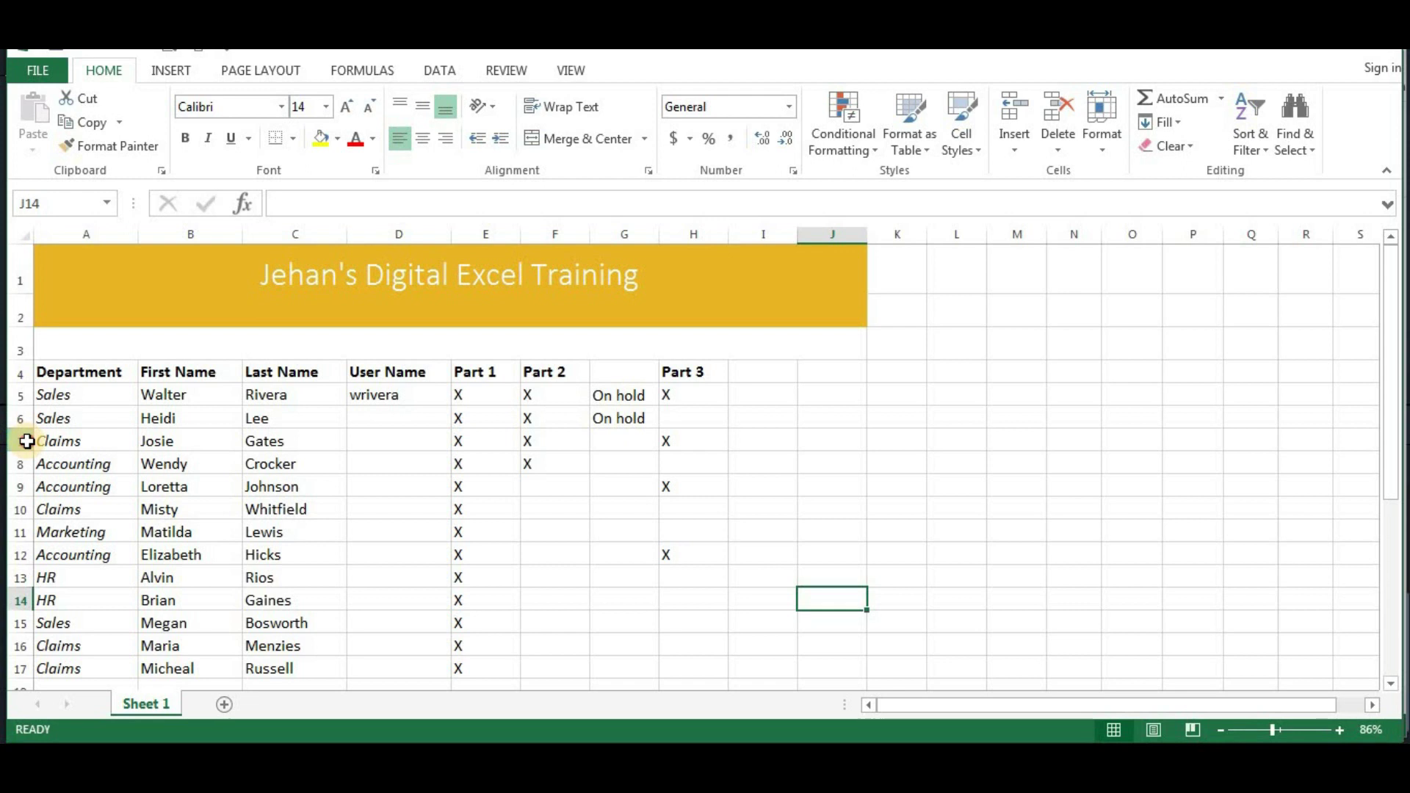
Step: Insert a blank sheet row 7 above the first Claims entry
{"action": "left_click", "coordinate": [19, 441]}
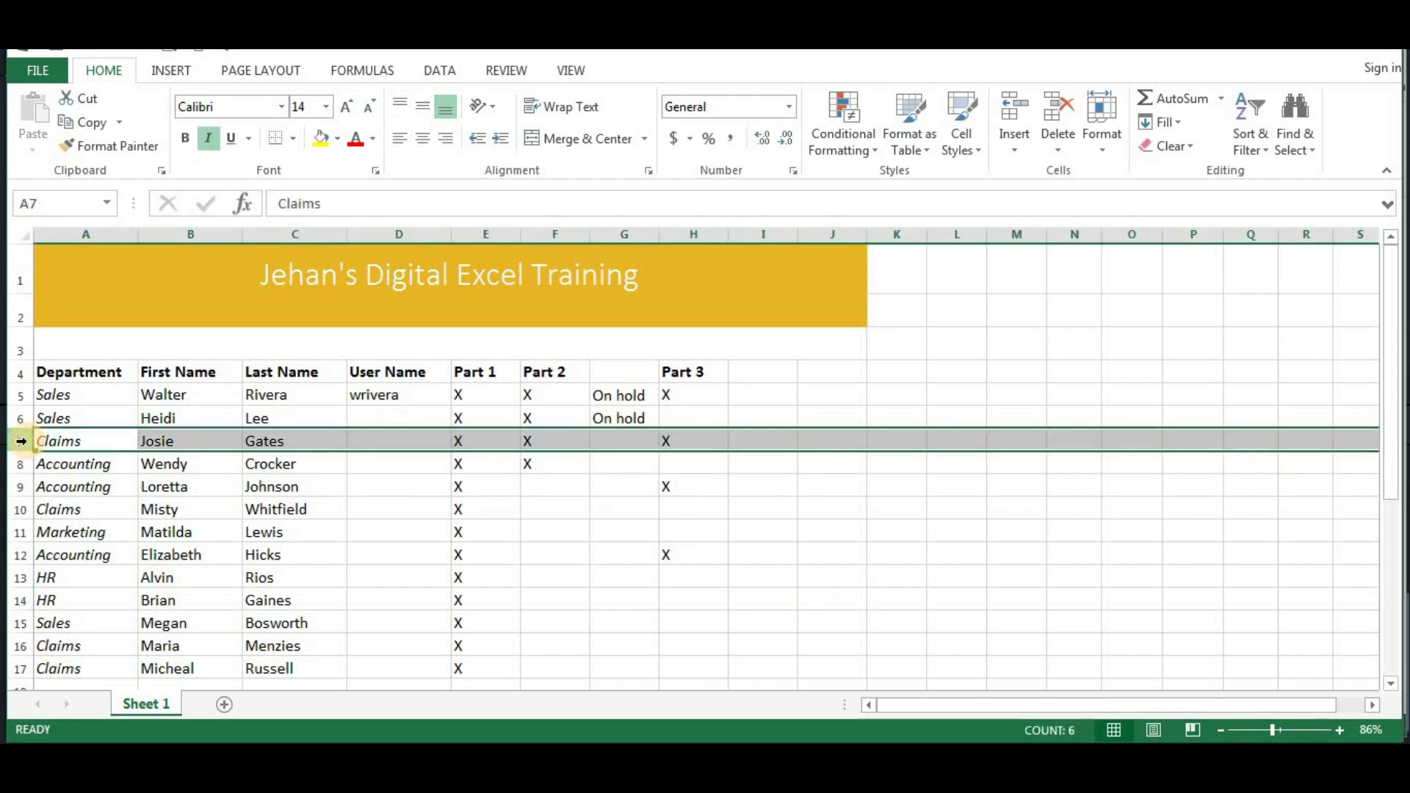
{"action": "left_click", "coordinate": [1018, 118]}
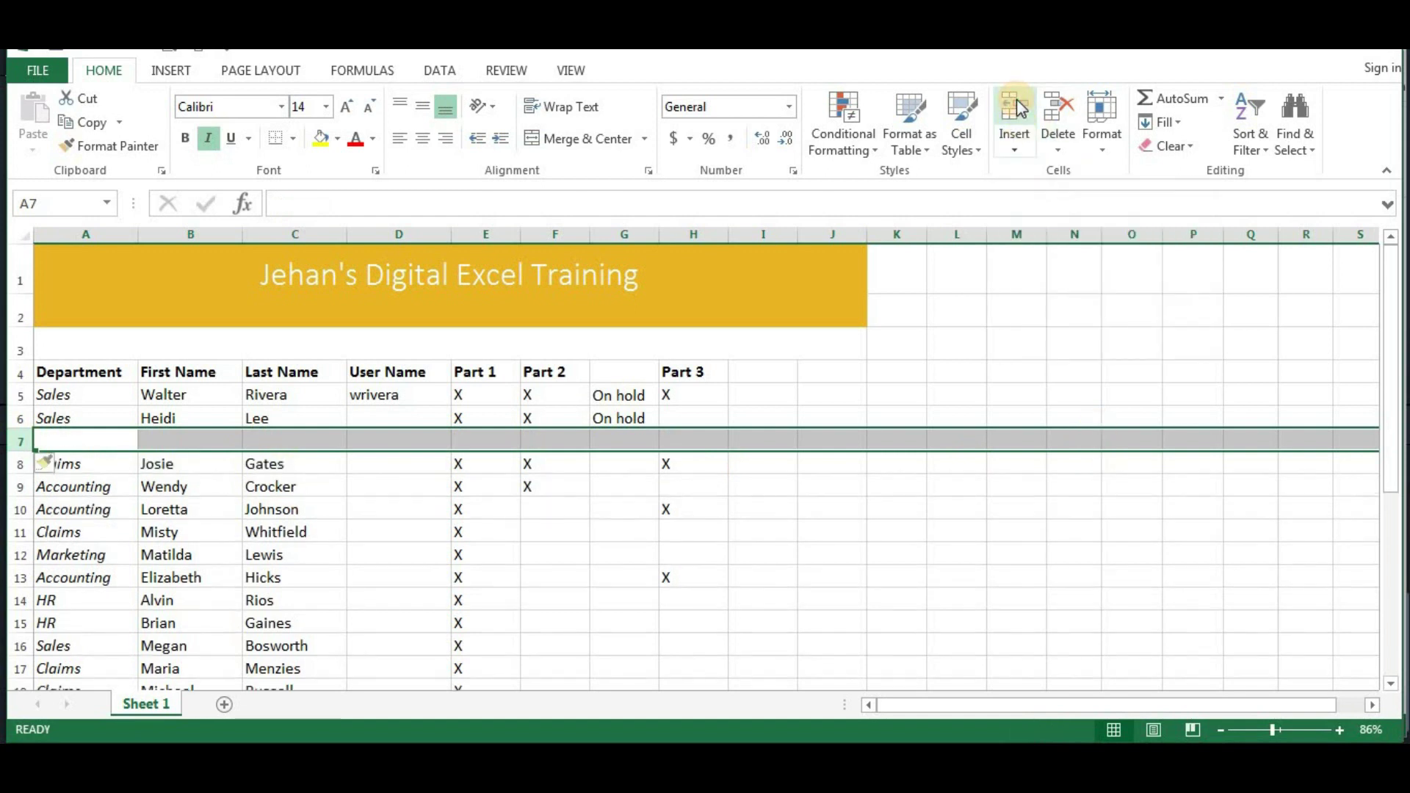
{"action": "left_click", "coordinate": [570, 443]}
{"action": "left_click", "coordinate": [100, 444]}
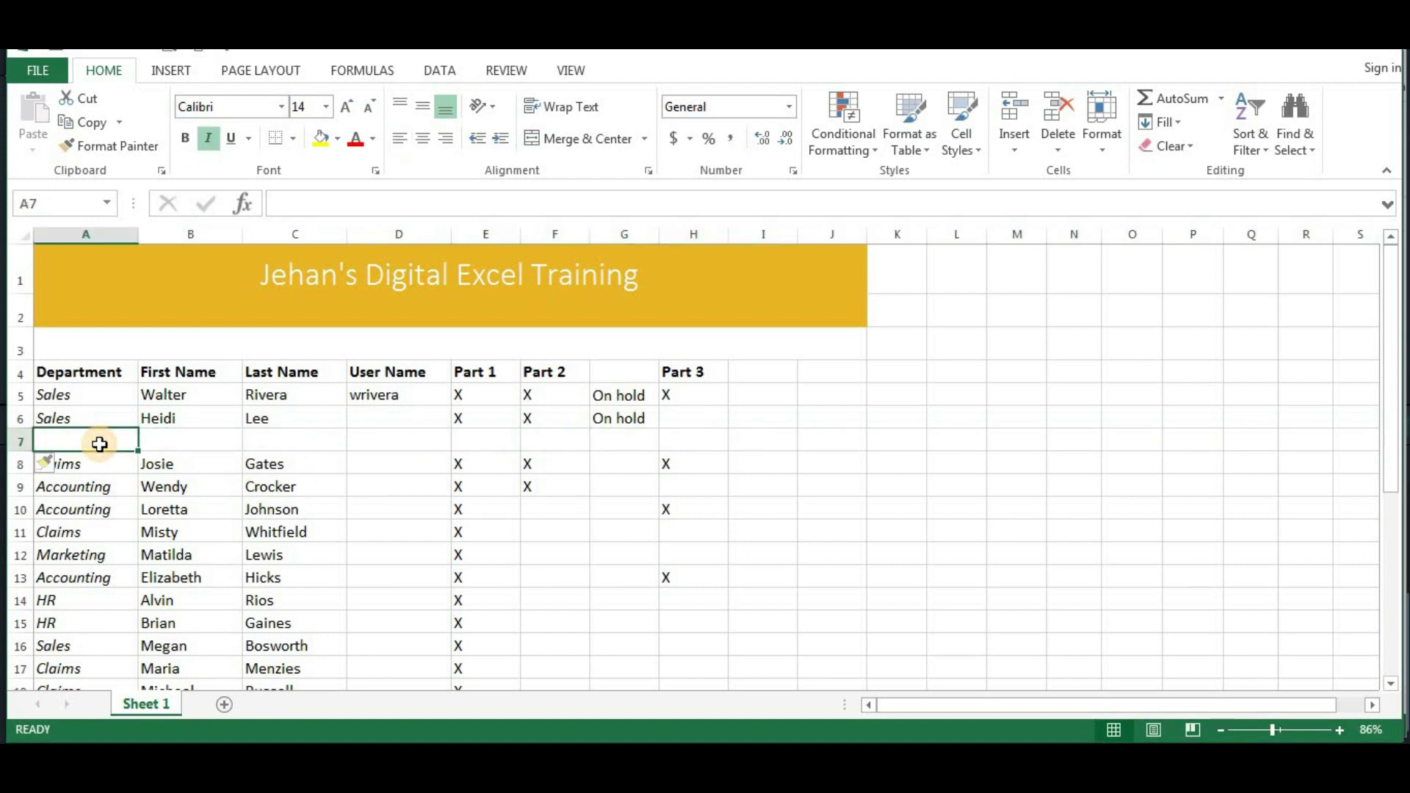
Step: Step through the cells of the new empty row 7, ending back at A7
{"action": "left_click", "coordinate": [180, 440]}
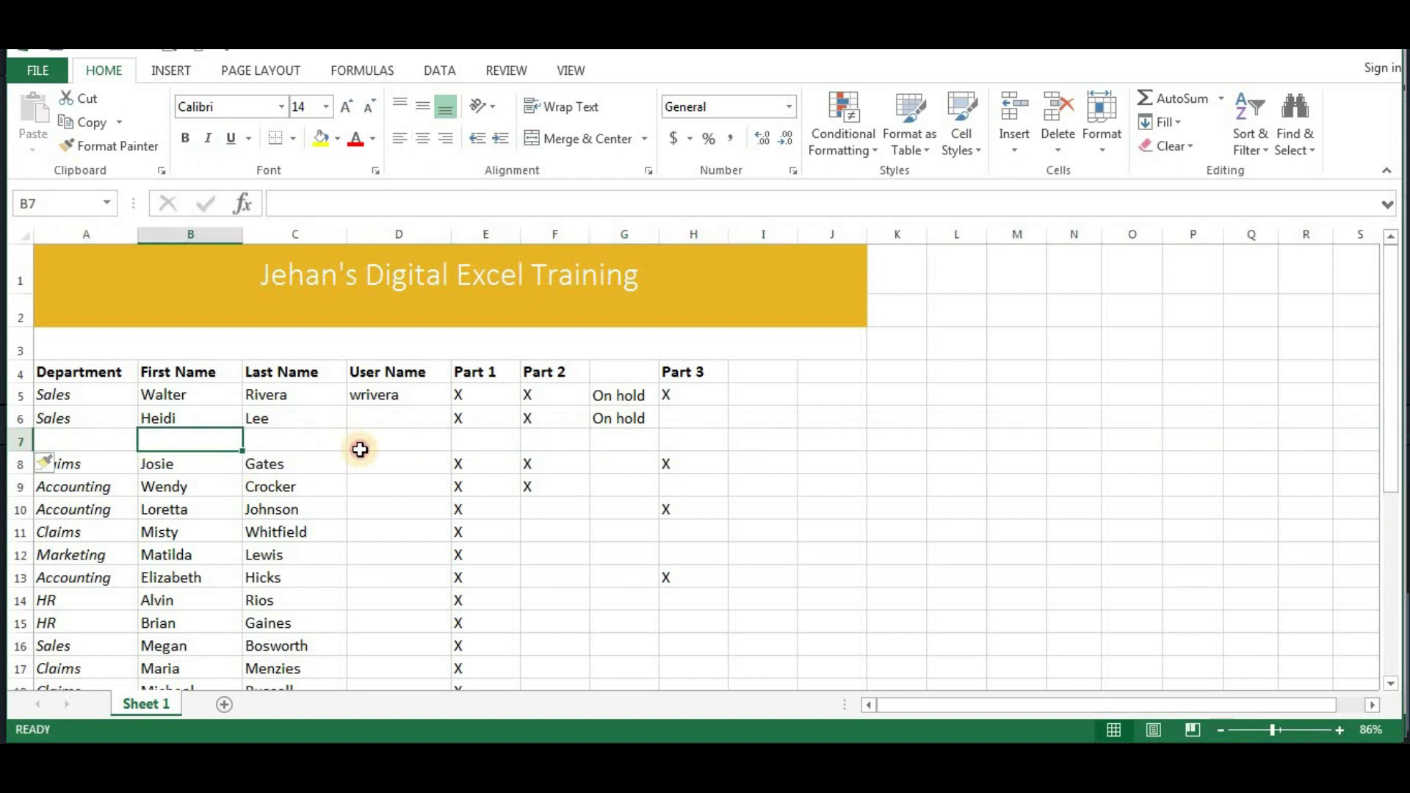
{"action": "key", "text": "Right"}
{"action": "key", "text": "Right"}
{"action": "key", "text": "Right"}
{"action": "key", "text": "Right"}
{"action": "key", "text": "Right"}
{"action": "key", "text": "Right"}
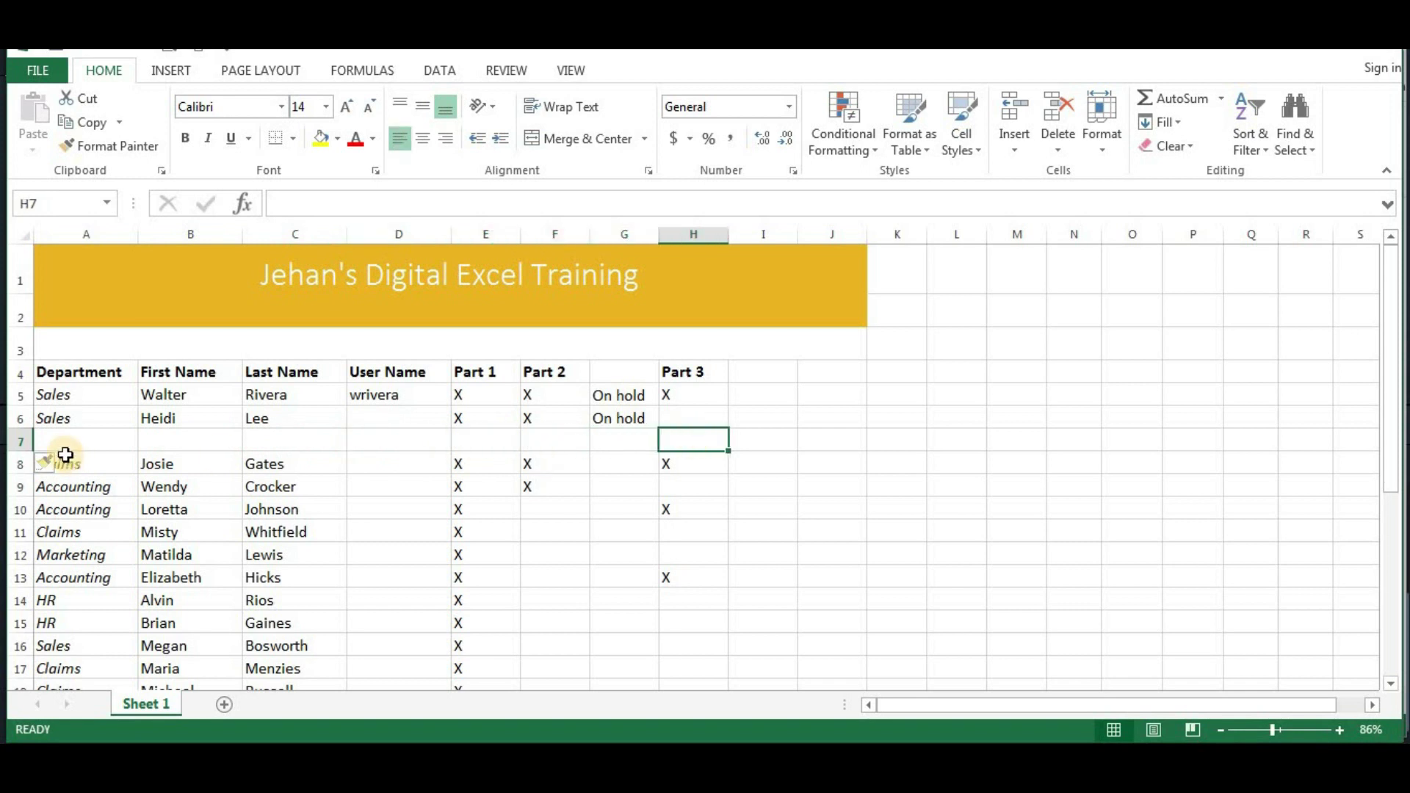
{"action": "left_click", "coordinate": [69, 439]}
{"action": "key", "text": "Right"}
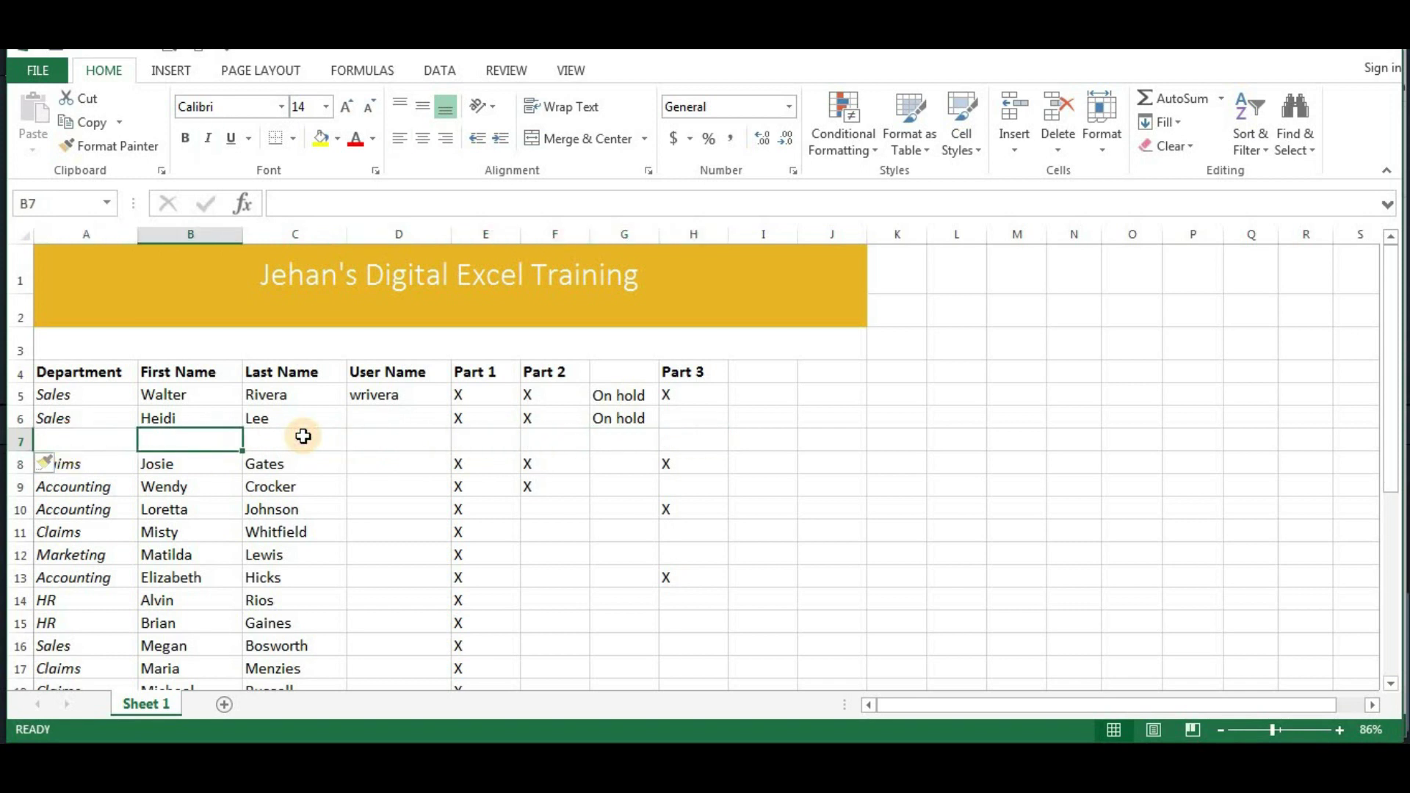
{"action": "left_click", "coordinate": [304, 436]}
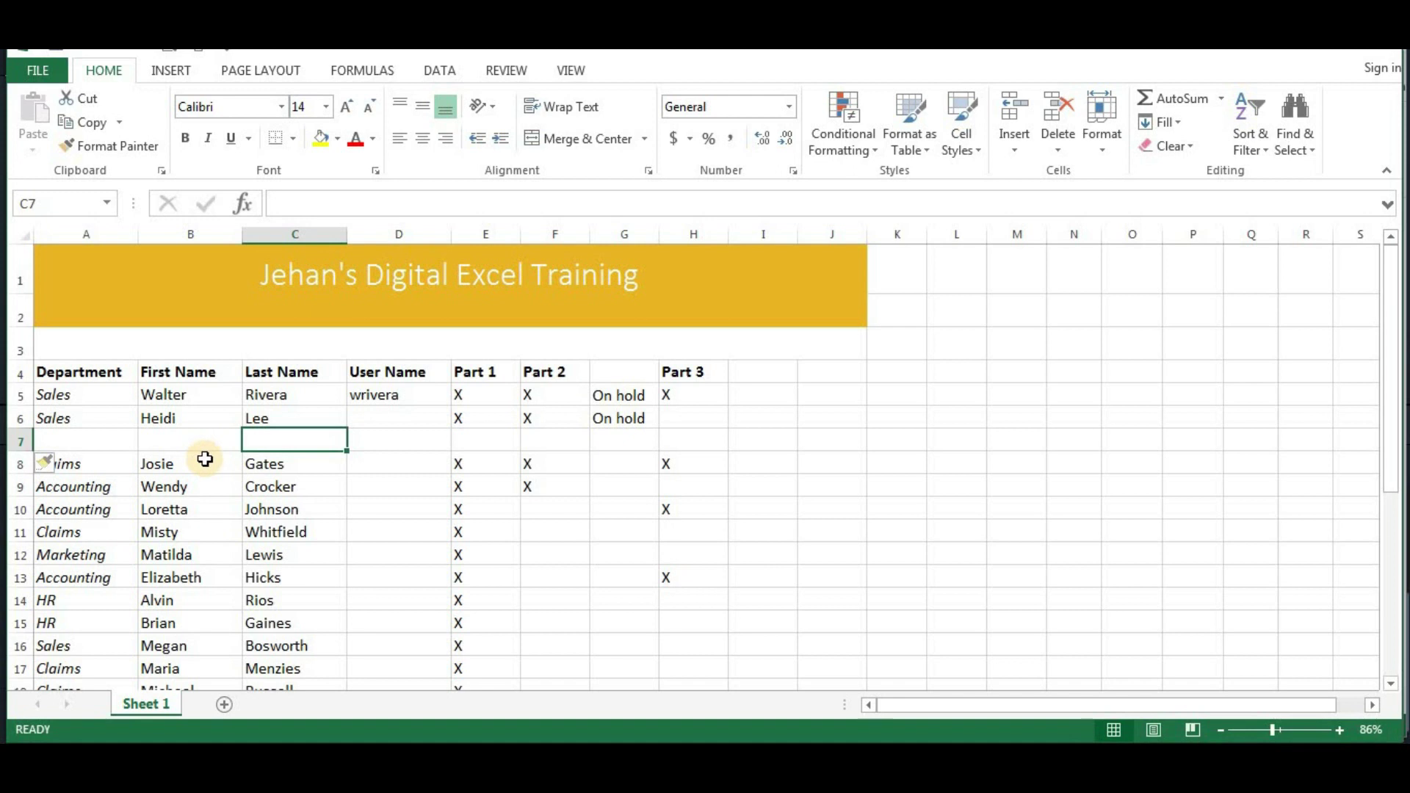
{"action": "left_click", "coordinate": [118, 447]}
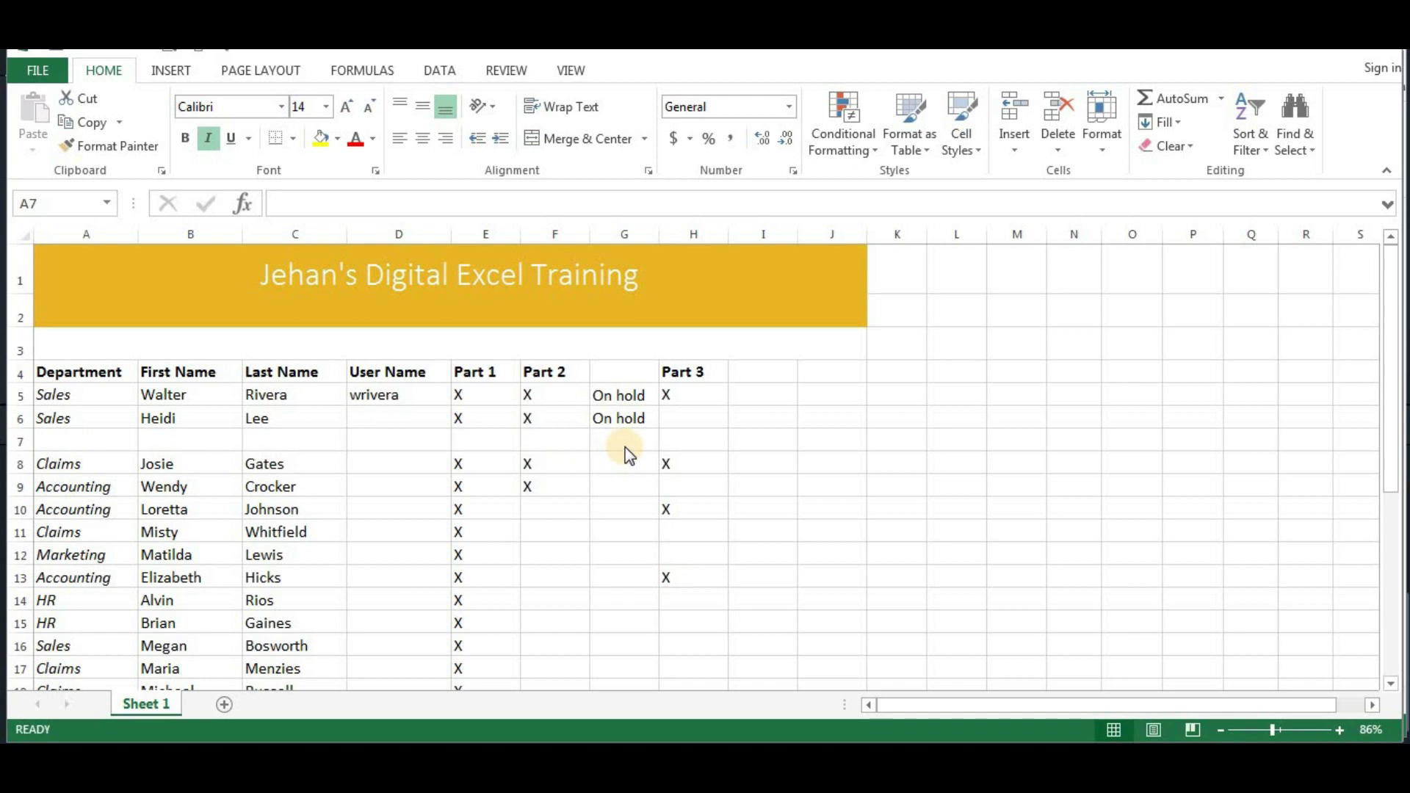
{"action": "left_click", "coordinate": [90, 441]}
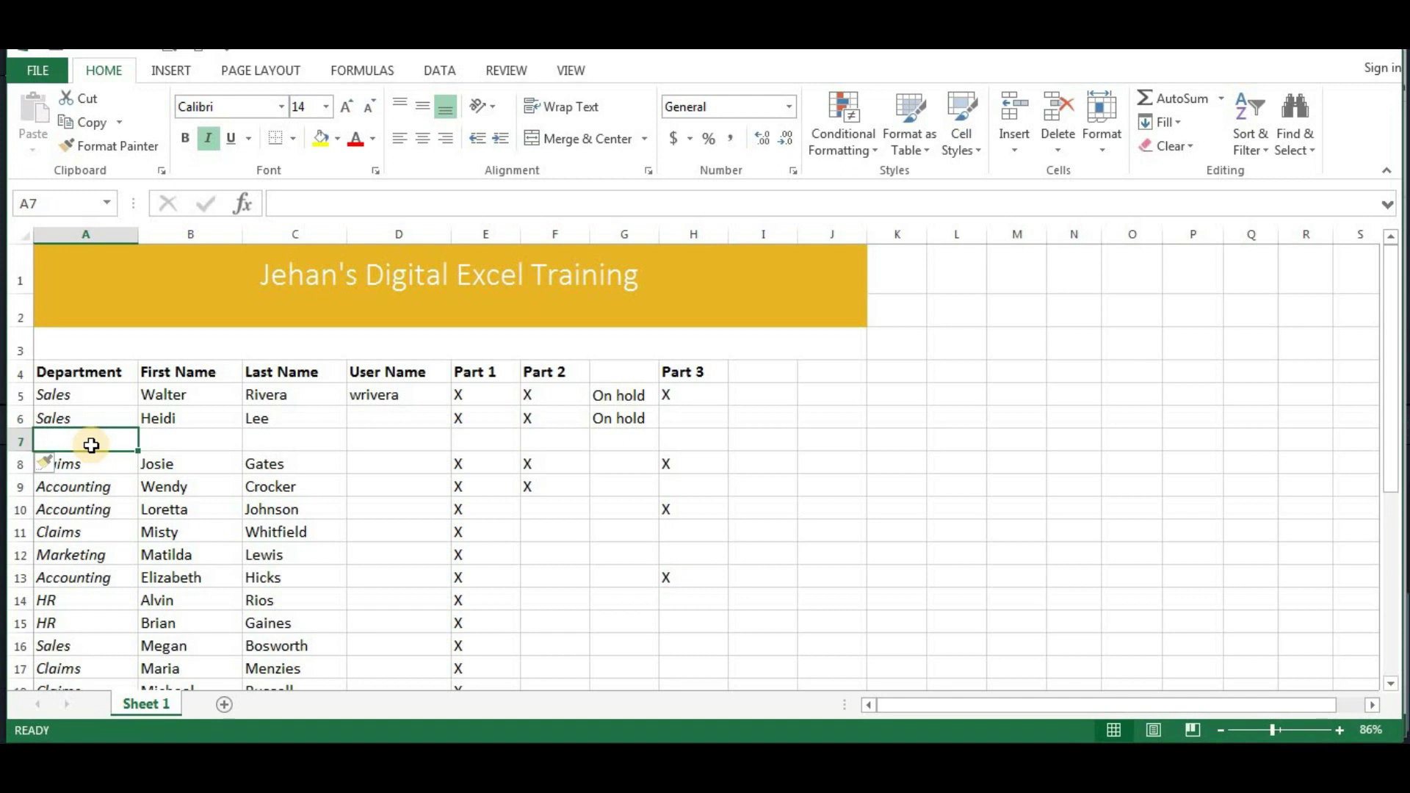
Step: Confirm invest in A7, then enter the person's first and last names in B7 and C7
{"action": "double_click", "coordinate": [91, 445]}
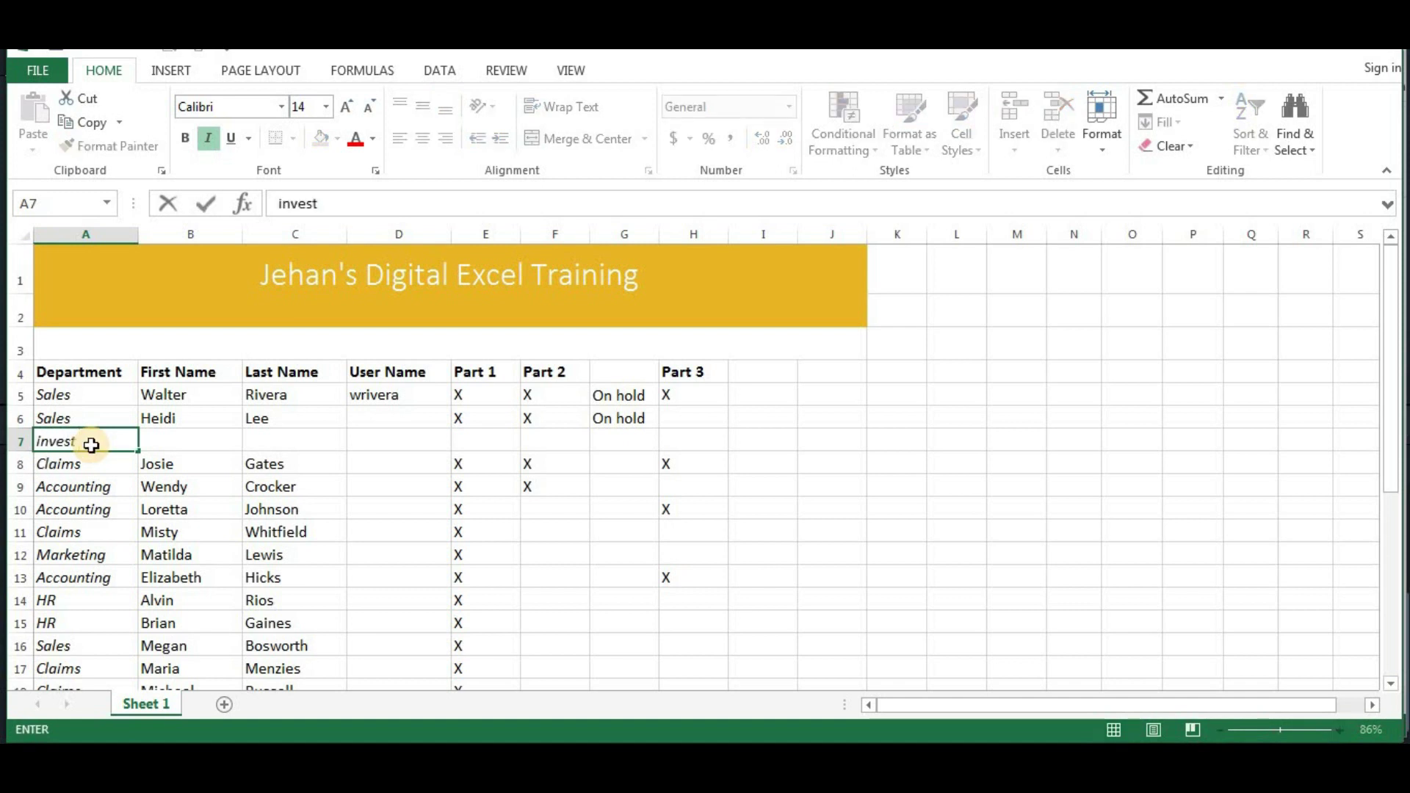
{"action": "key", "text": "Return"}
{"action": "left_click", "coordinate": [91, 446]}
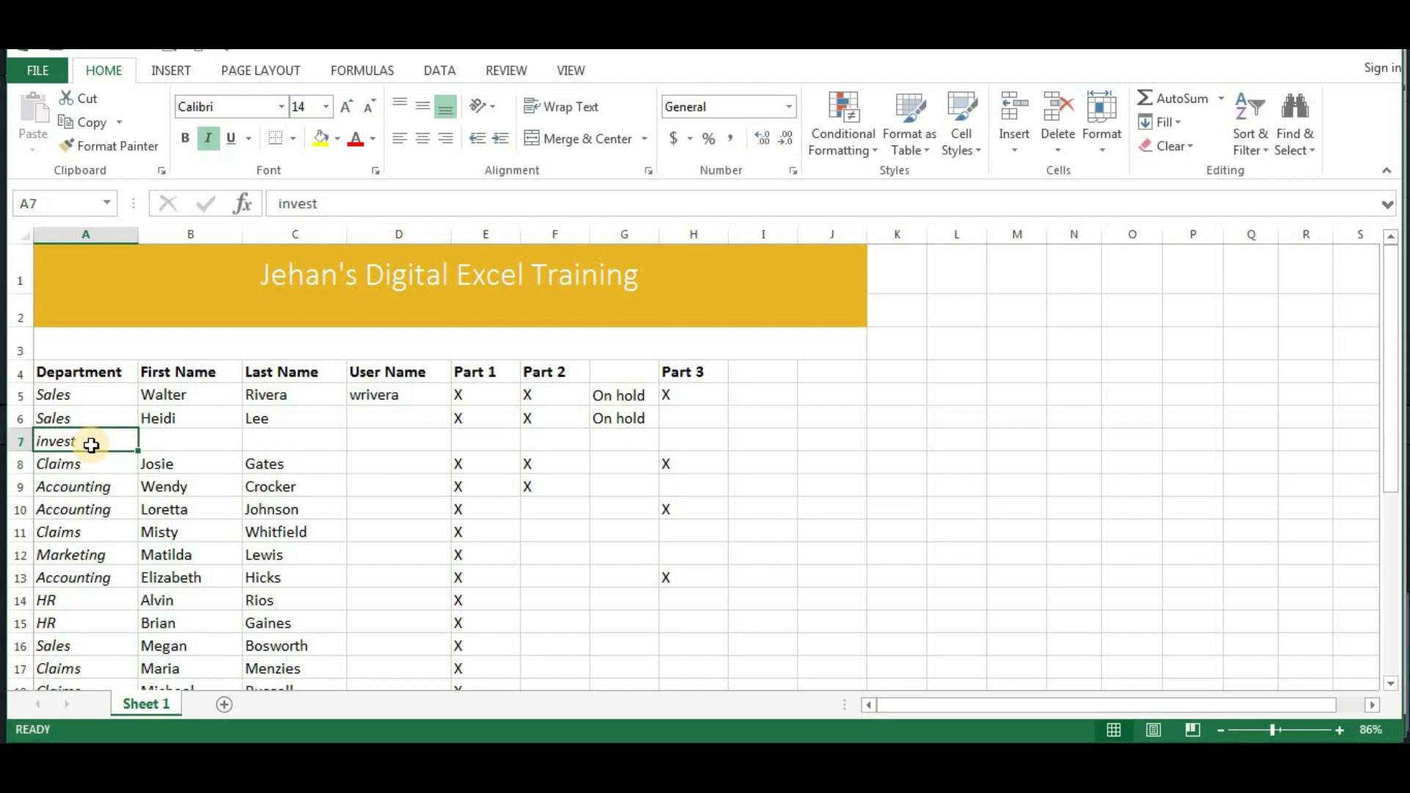
{"action": "key", "text": "Tab"}
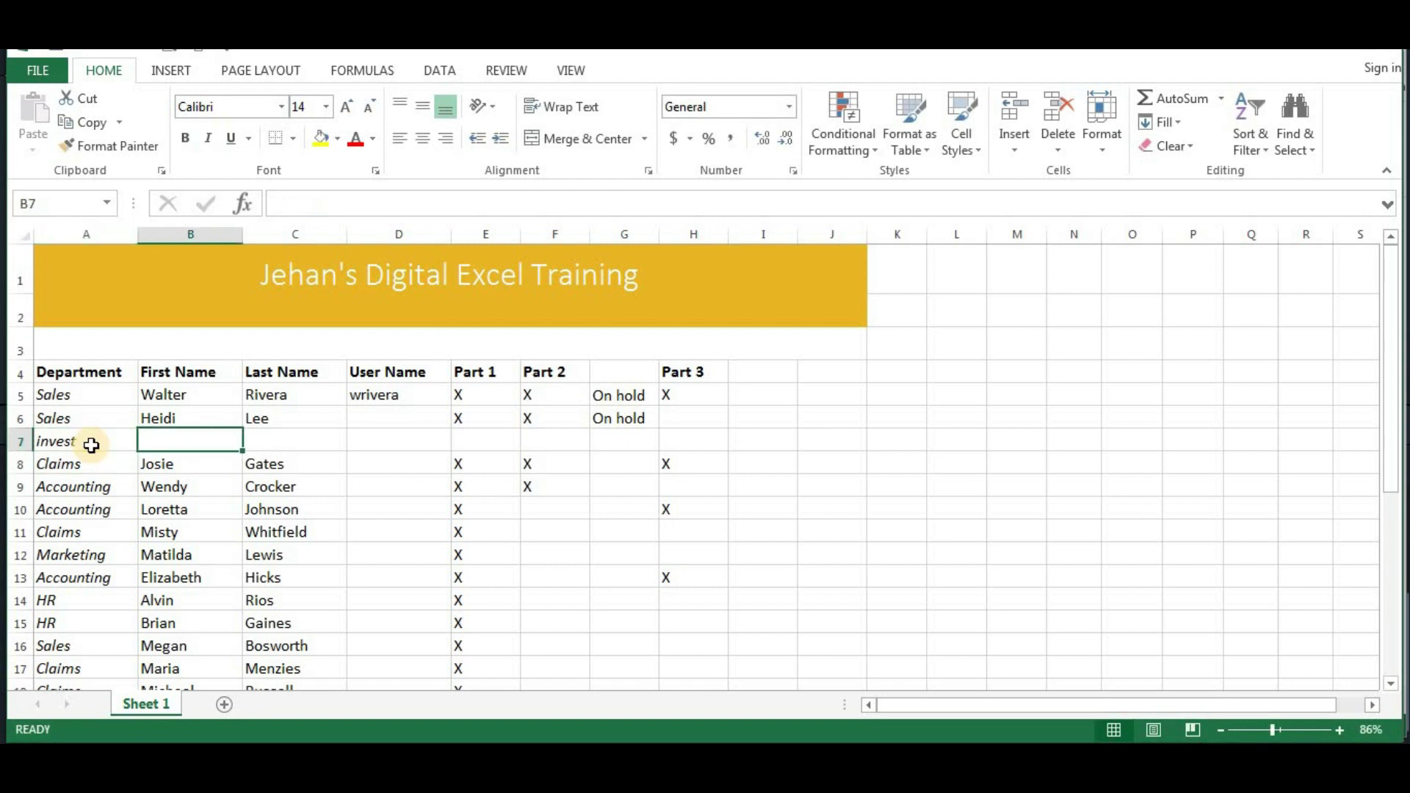
{"action": "type", "text": "jehan"}
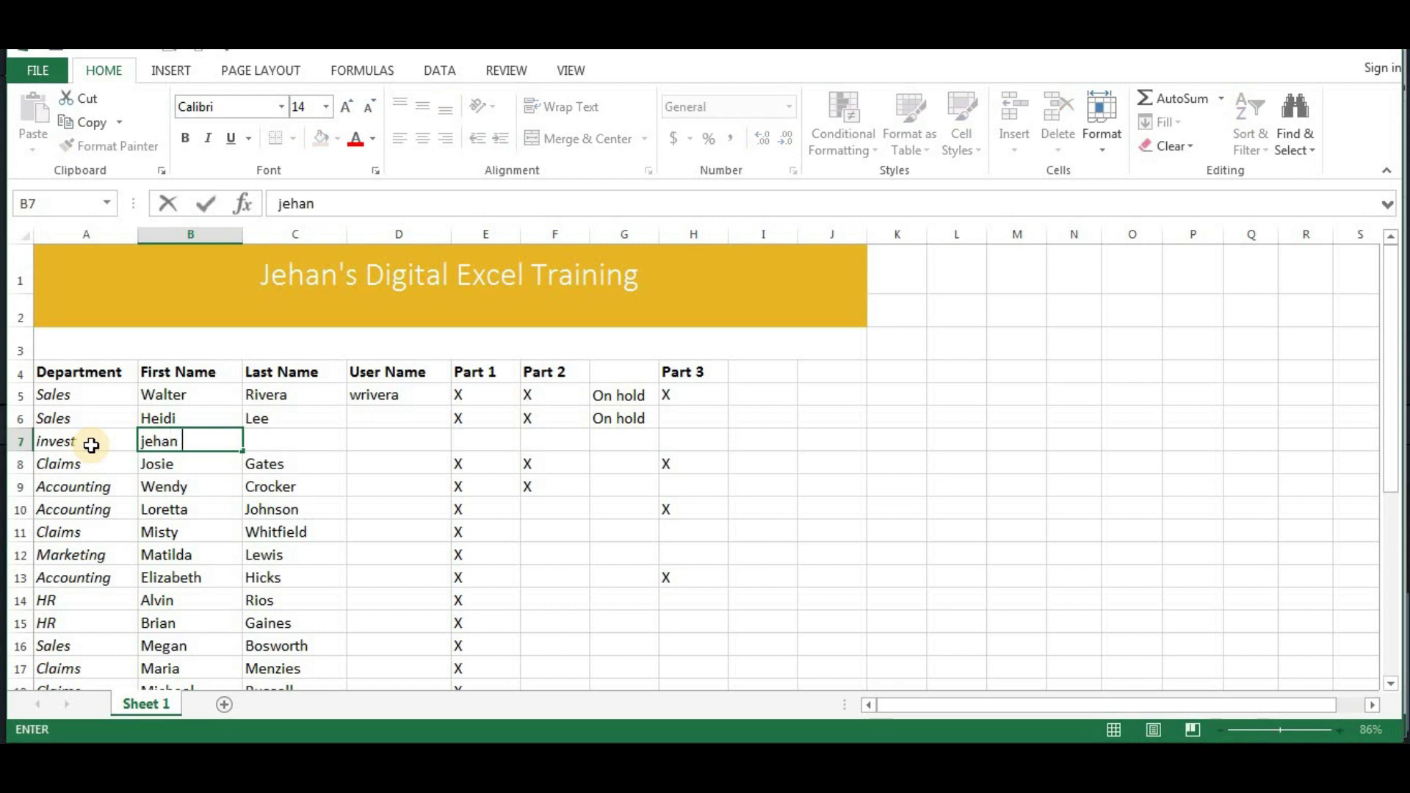
{"action": "key", "text": "Tab"}
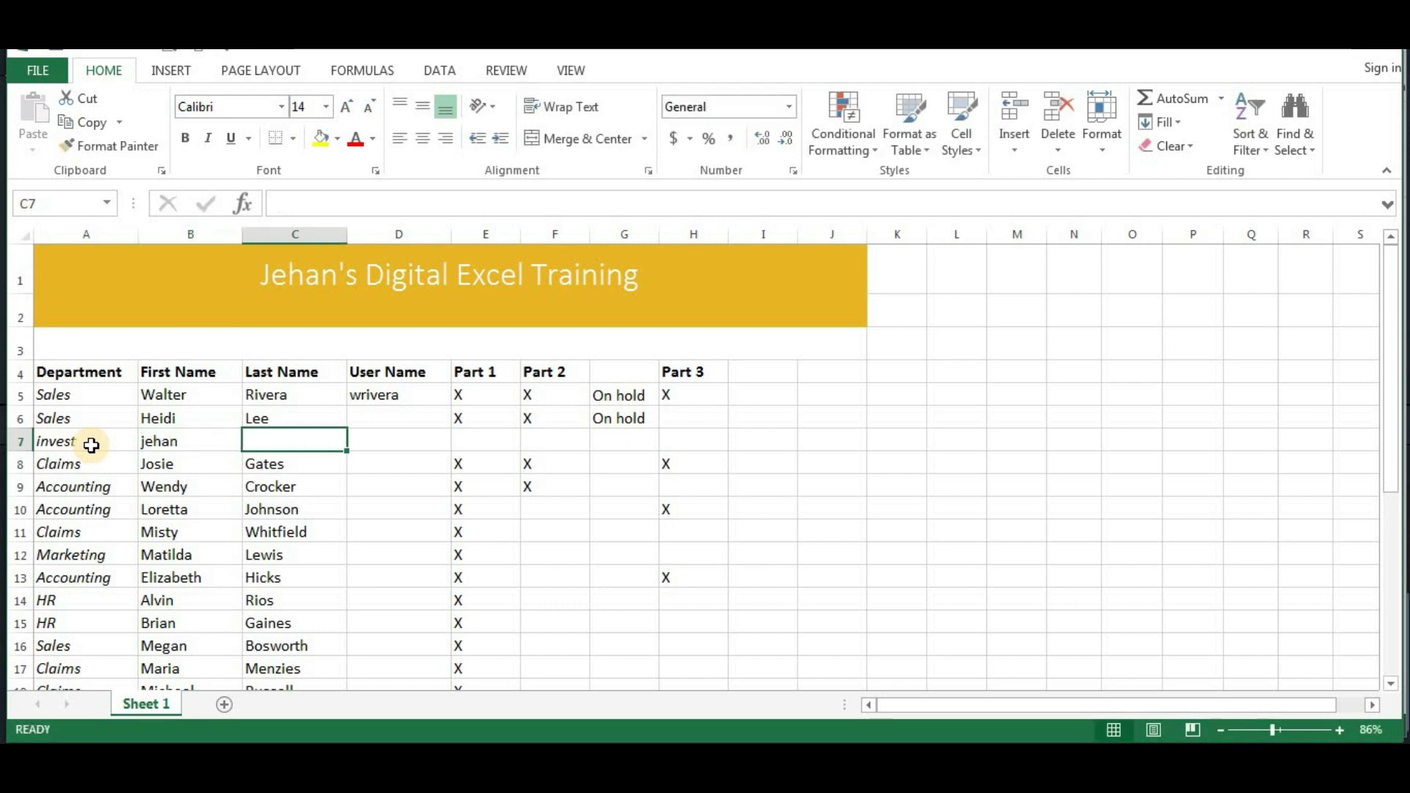
{"action": "type", "text": "macapundag"}
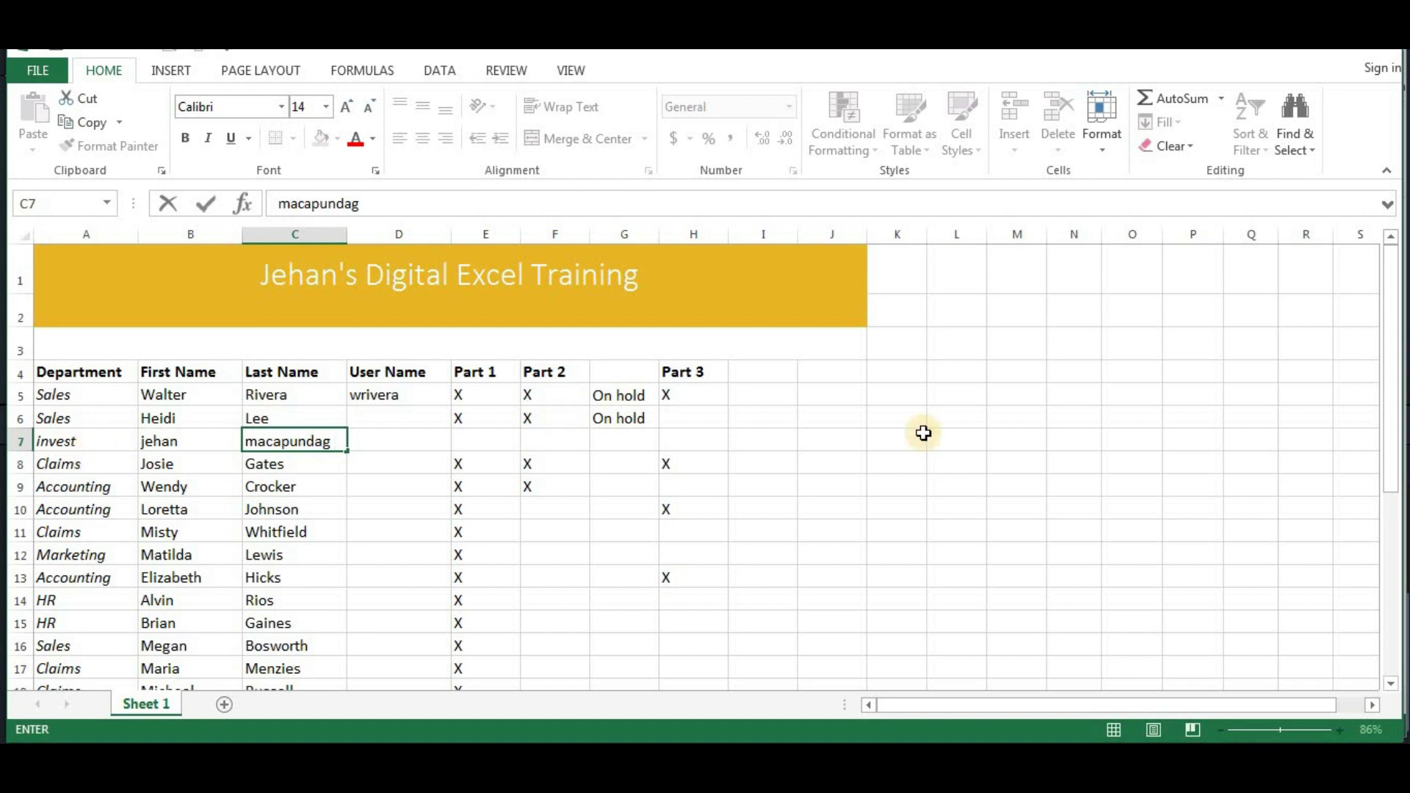
{"action": "left_click", "coordinate": [762, 441]}
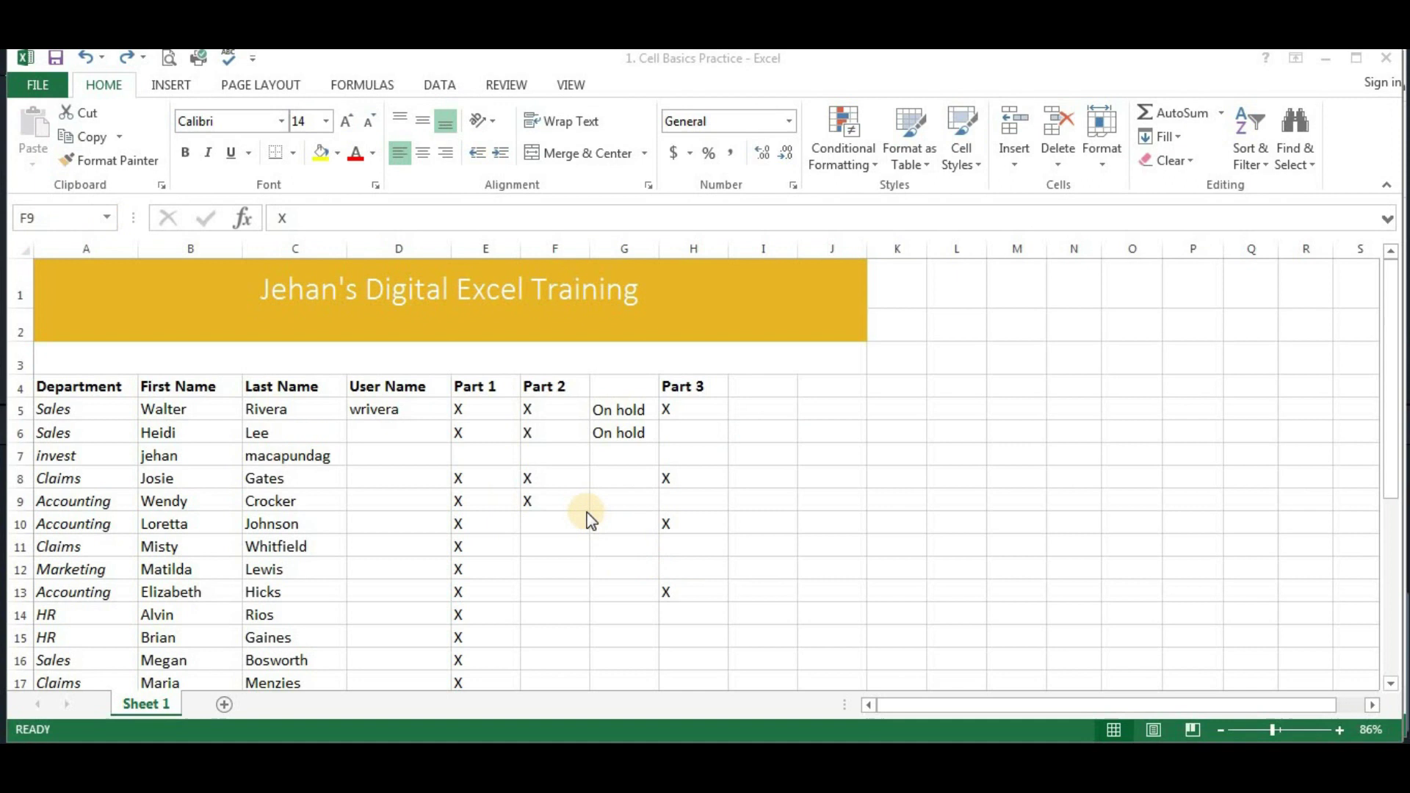
Step: Enter x in cells F10 through F13 of the Part 2 column
{"action": "left_click", "coordinate": [550, 496]}
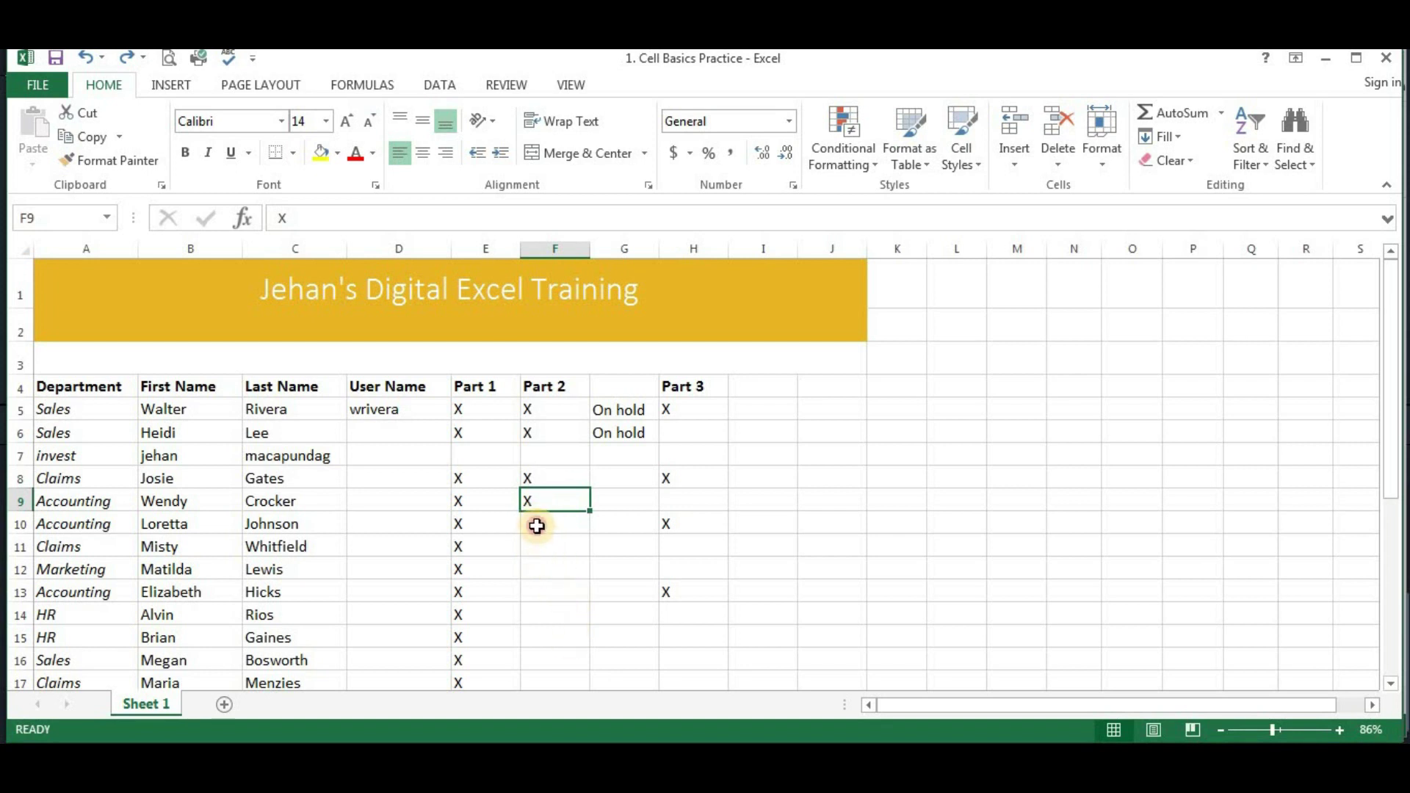
{"action": "left_click", "coordinate": [537, 526]}
{"action": "type", "text": "x"}
{"action": "key", "text": "Return"}
{"action": "type", "text": "x"}
{"action": "key", "text": "Return"}
{"action": "type", "text": "x"}
{"action": "key", "text": "Return"}
{"action": "type", "text": "x"}
{"action": "key", "text": "Return"}
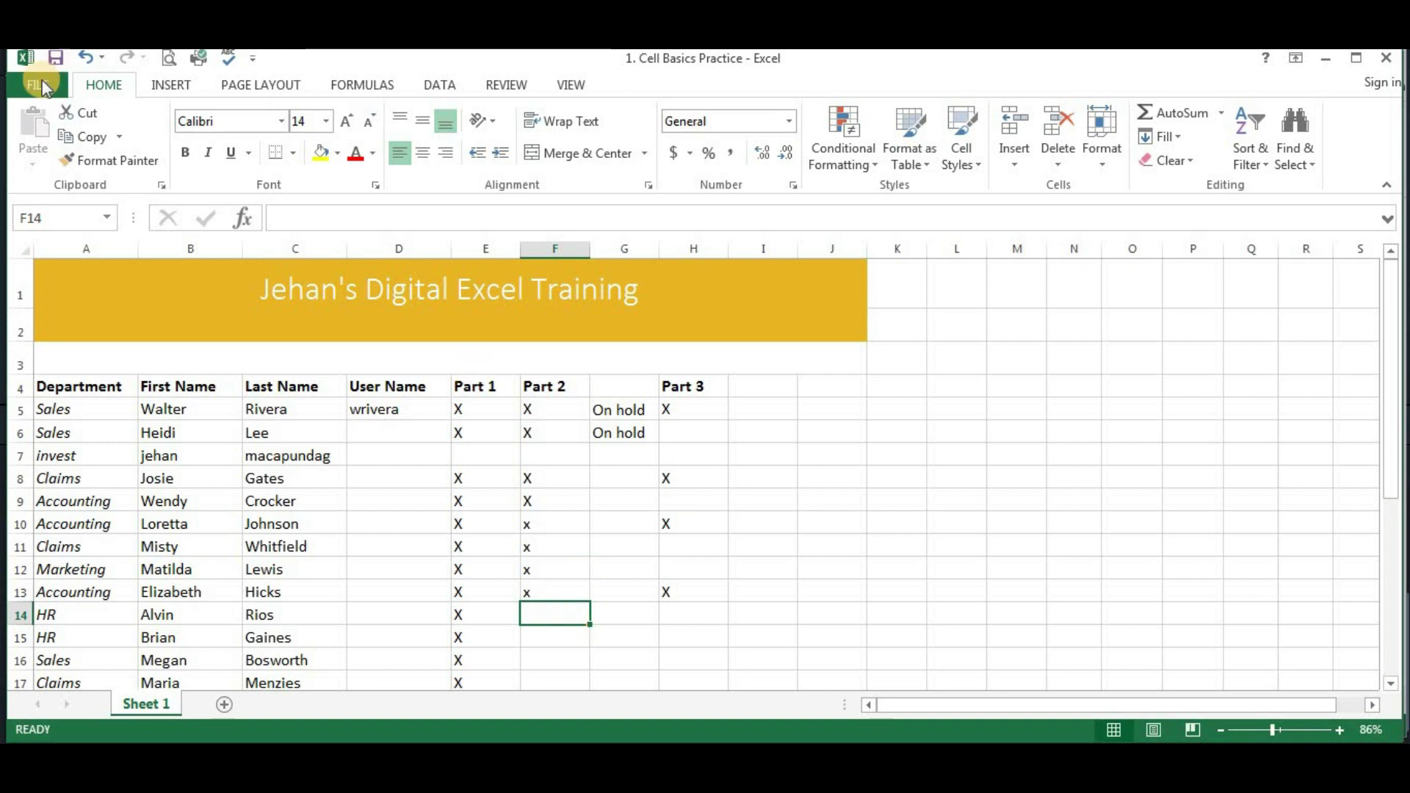
Step: Undo the four x entries
{"action": "left_click", "coordinate": [97, 59]}
{"action": "left_click", "coordinate": [97, 59]}
{"action": "left_click", "coordinate": [97, 58]}
{"action": "left_click", "coordinate": [97, 59]}
{"action": "left_click", "coordinate": [97, 59]}
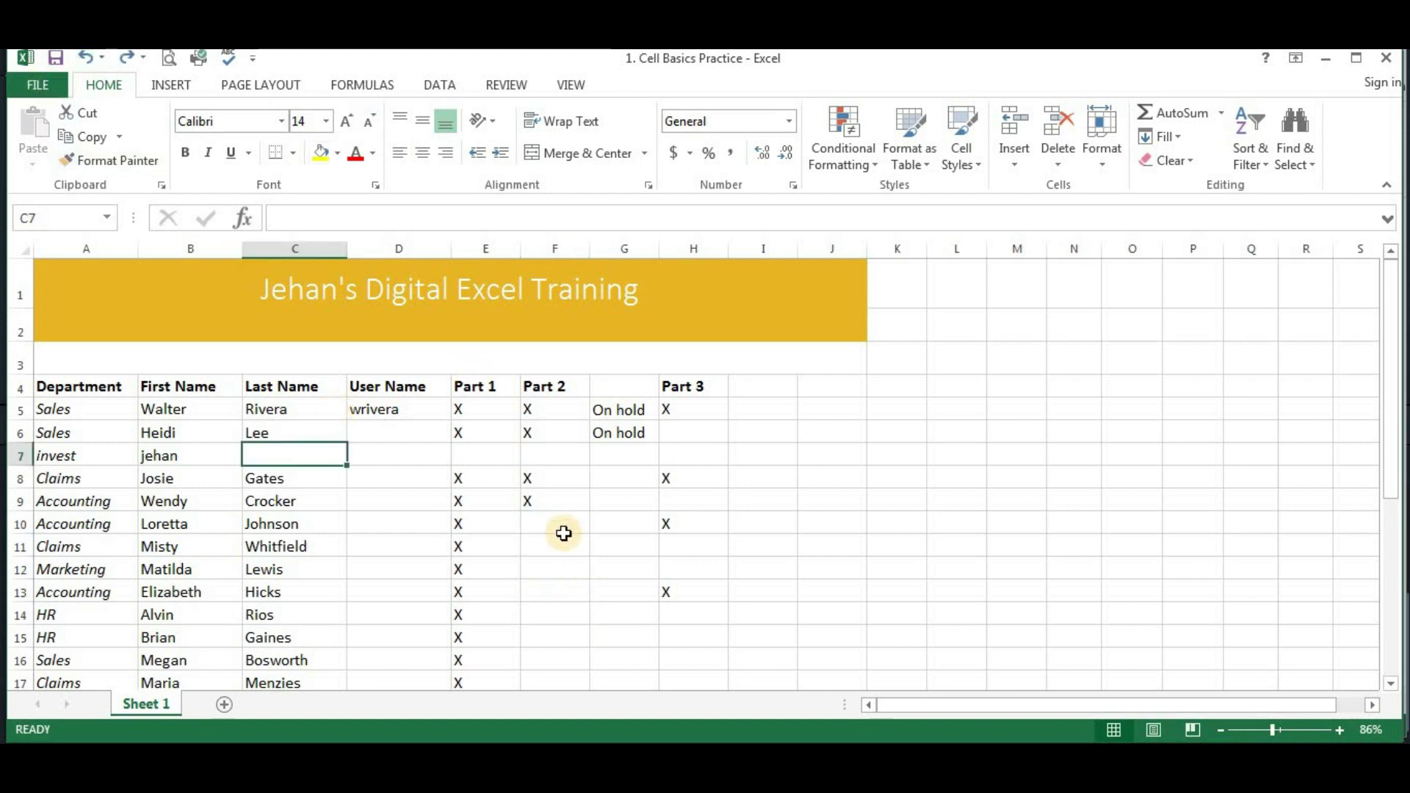
Step: Fill the X from F9 down to F15, then copy F13:F15
{"action": "left_click", "coordinate": [536, 501]}
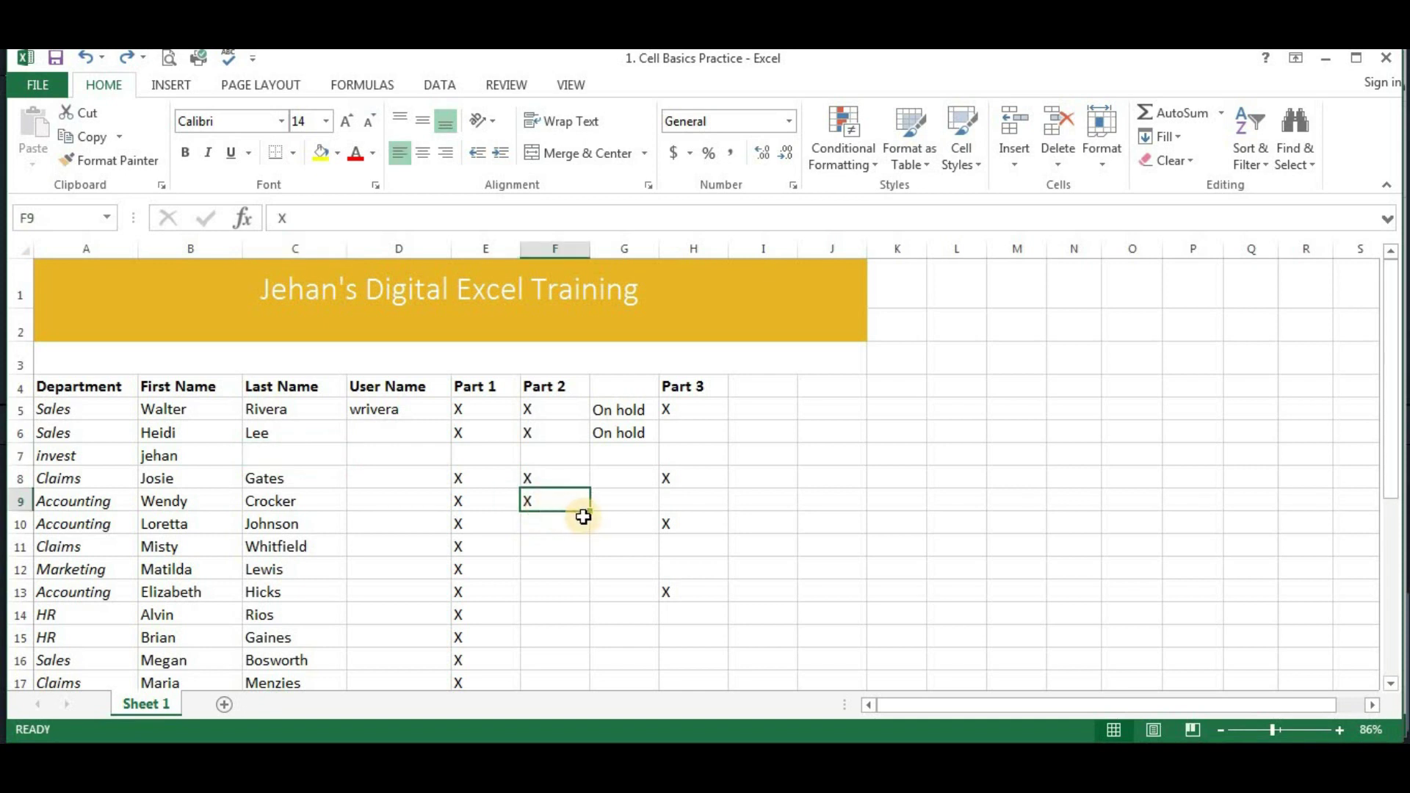
{"action": "left_click_drag", "start_coordinate": [590, 510], "coordinate": [590, 643]}
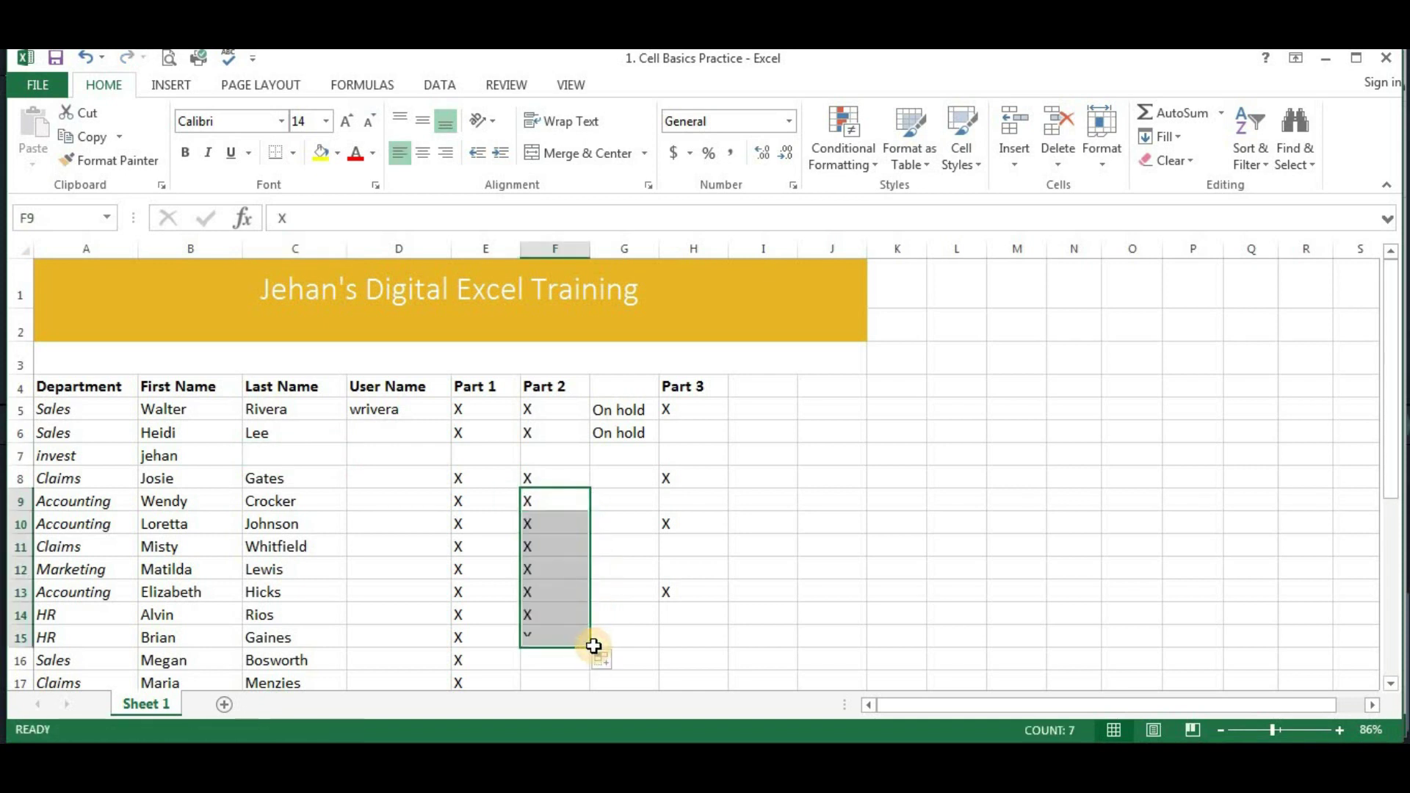
{"action": "left_click", "coordinate": [630, 518]}
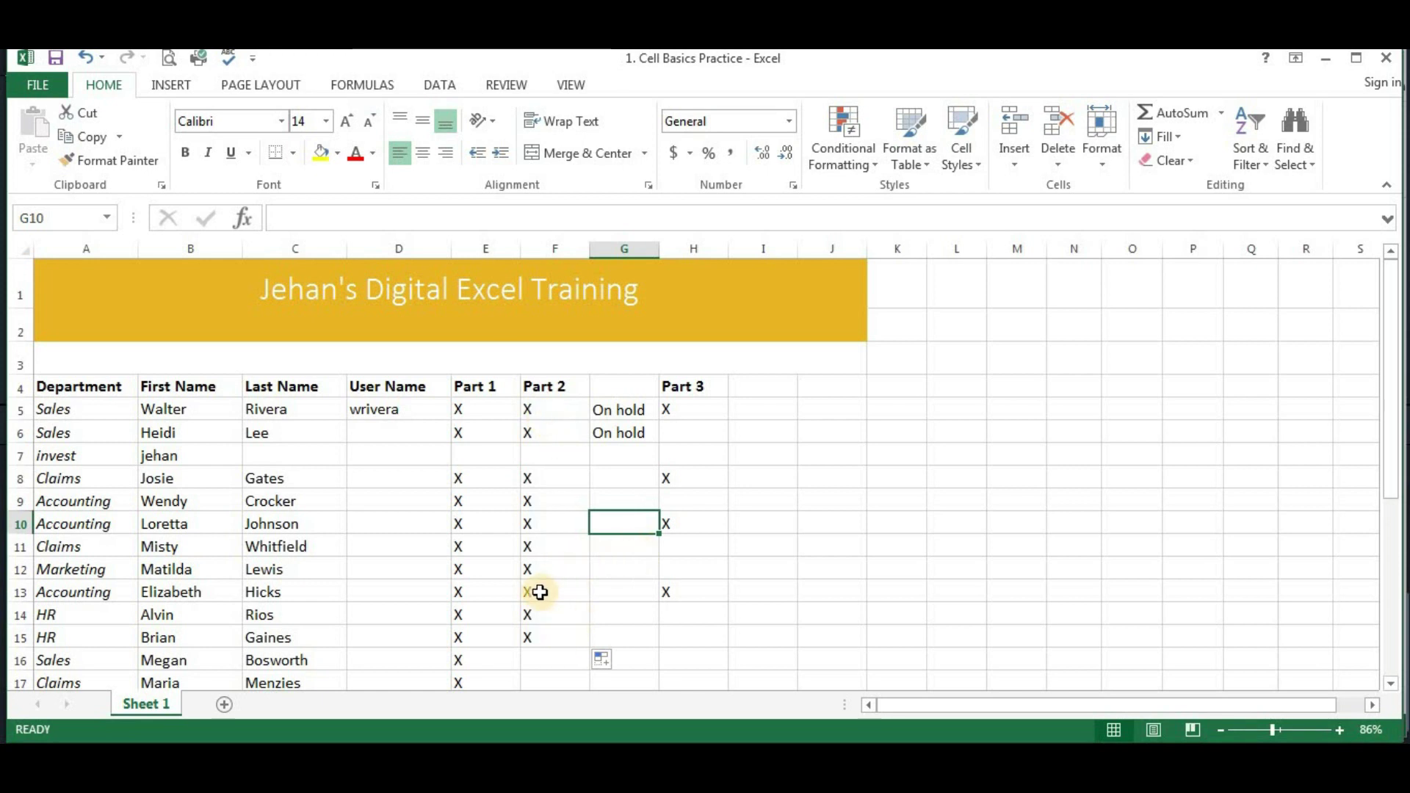
{"action": "mouse_move", "coordinate": [527, 590]}
{"action": "left_mouse_down"}
{"action": "mouse_move", "coordinate": [573, 650]}
{"action": "mouse_move", "coordinate": [582, 638]}
{"action": "left_mouse_up"}
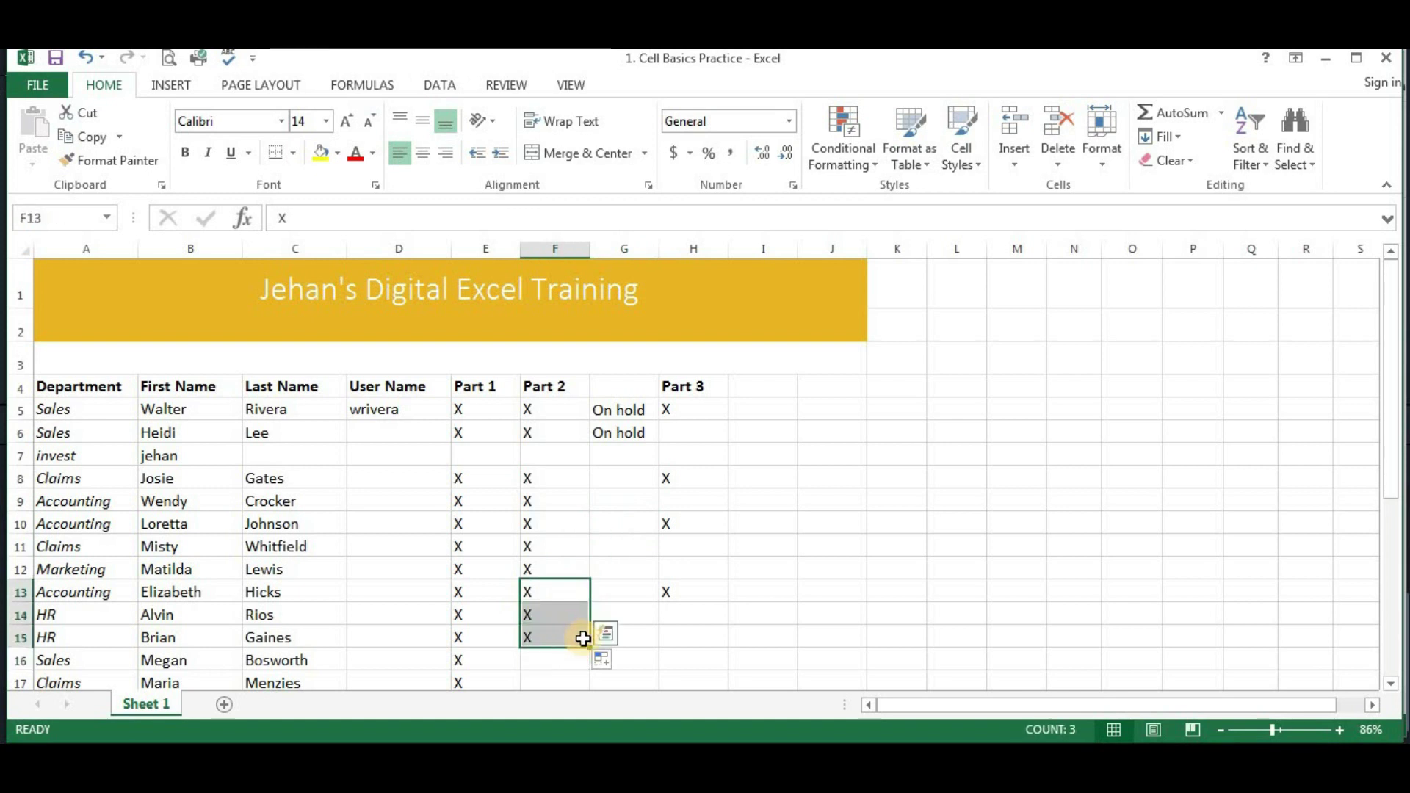
{"action": "key", "text": "ctrl+c"}
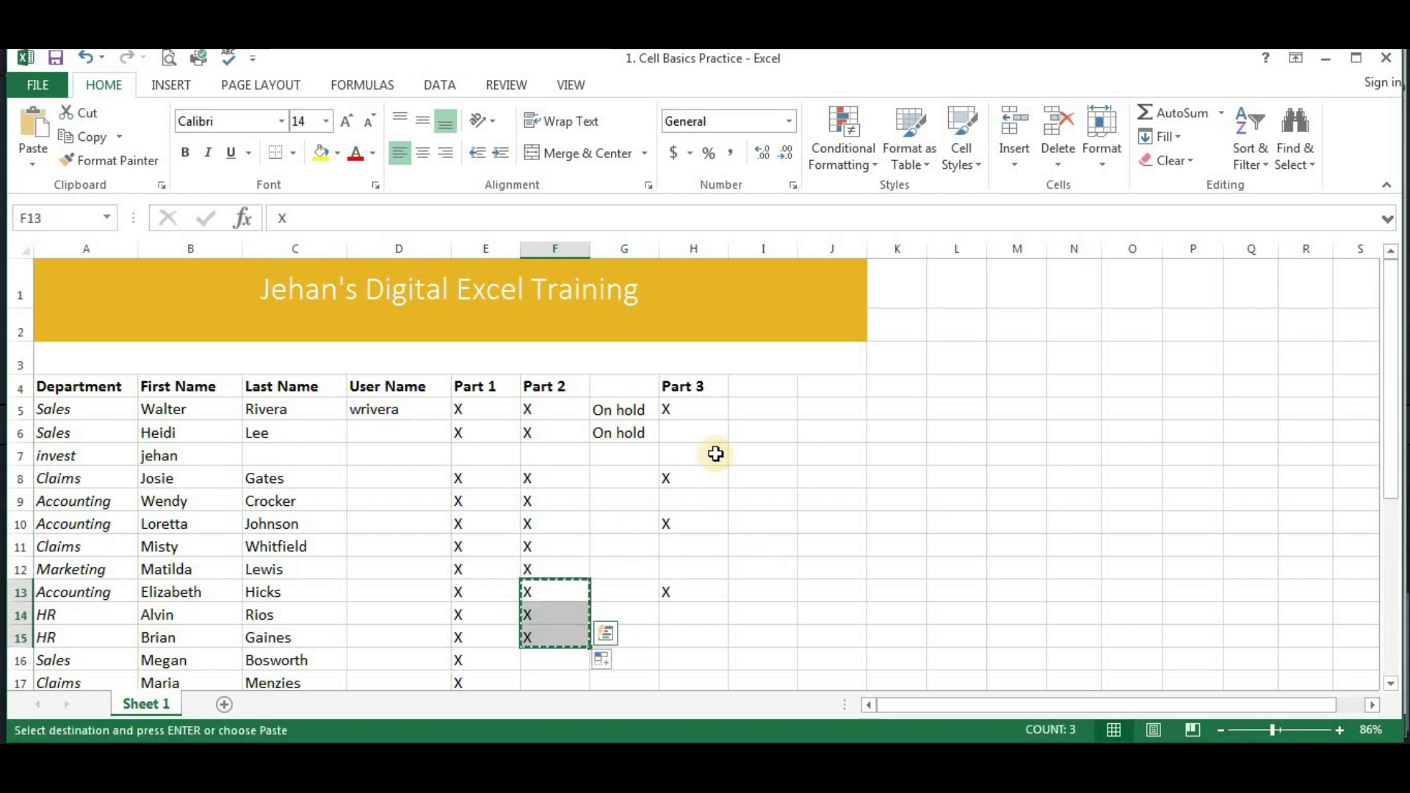
Step: Paste the X marks into H15:H17 and clear cell G12
{"action": "left_click", "coordinate": [685, 640]}
{"action": "key", "text": "ctrl+v"}
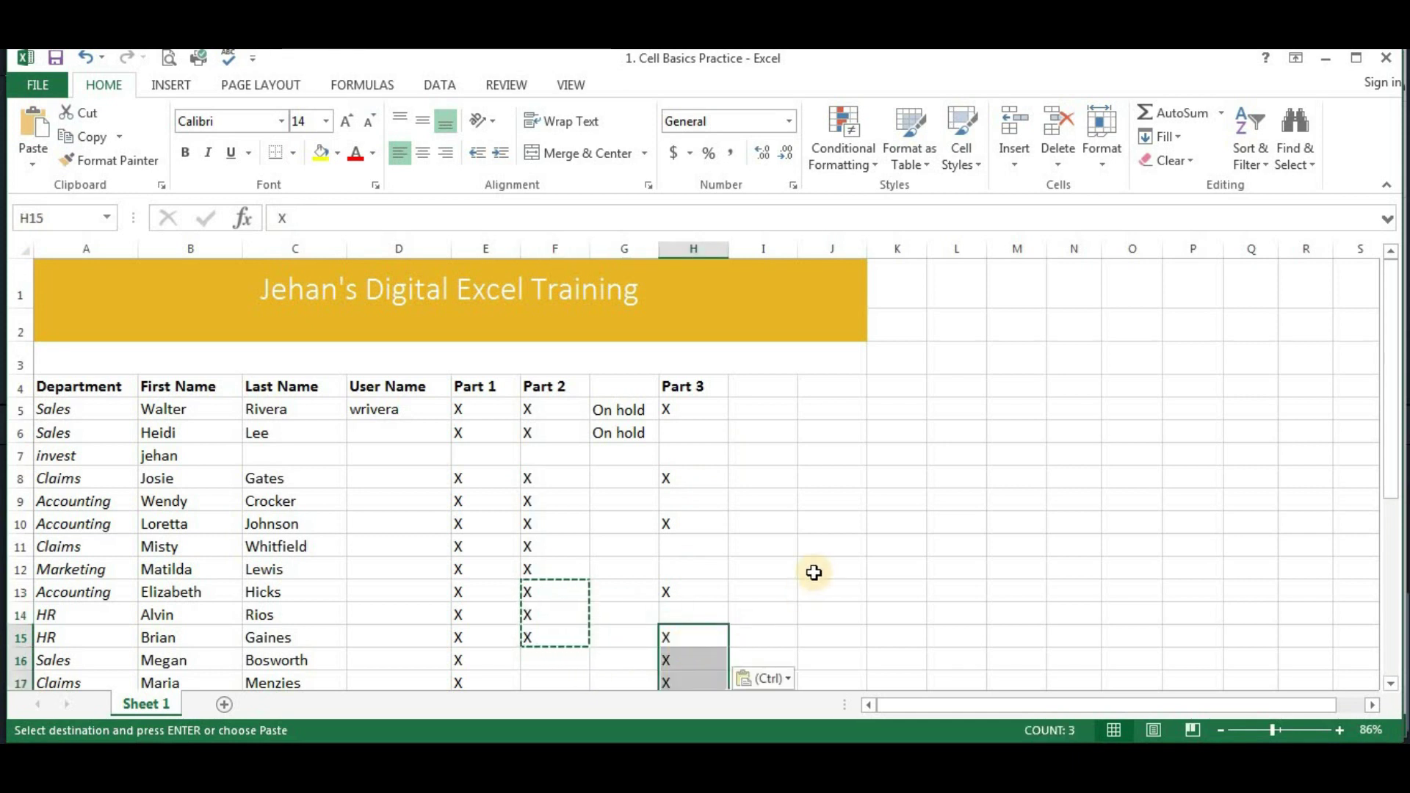
{"action": "left_click", "coordinate": [768, 576]}
{"action": "left_click", "coordinate": [599, 523]}
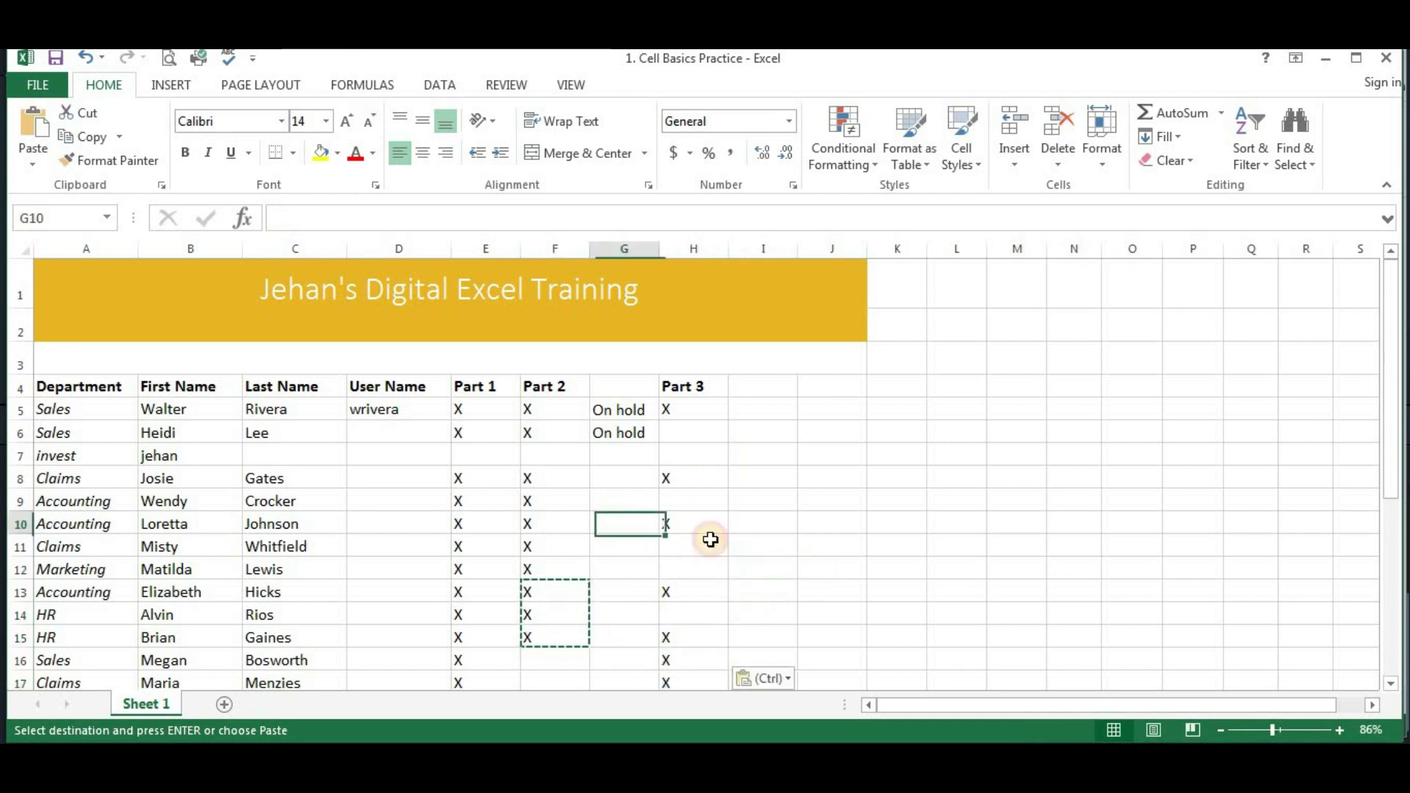
{"action": "left_click", "coordinate": [709, 523]}
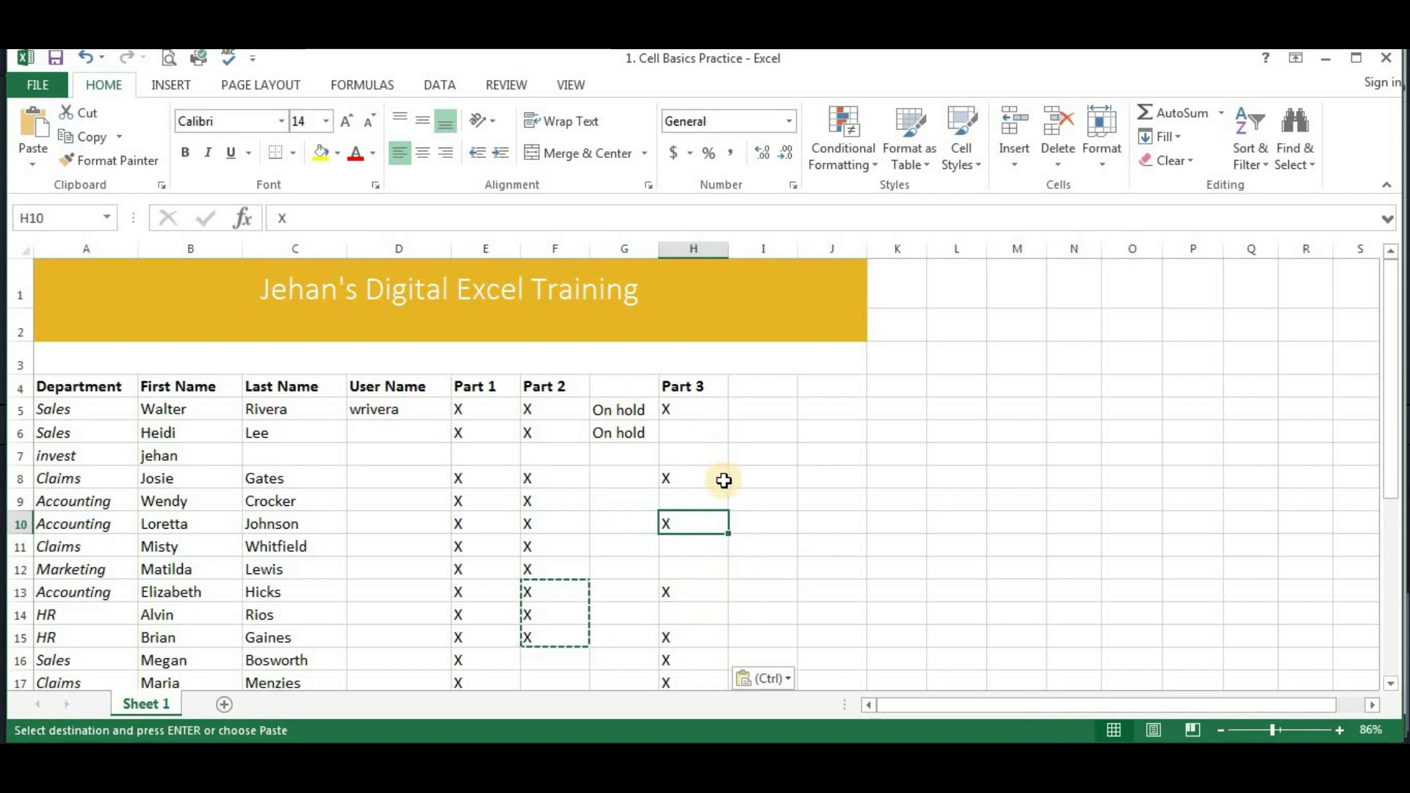
{"action": "left_click", "coordinate": [631, 433]}
{"action": "left_click", "coordinate": [623, 412]}
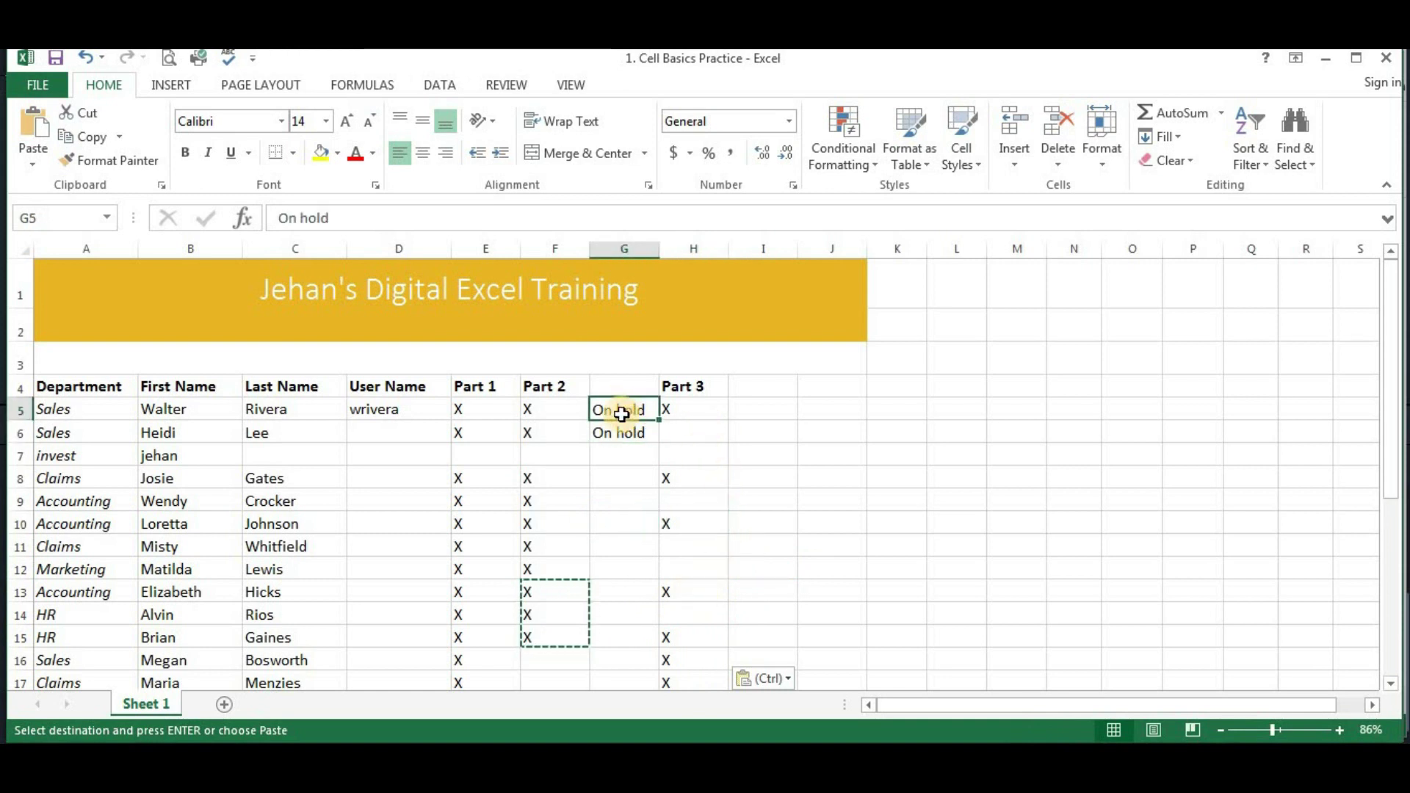
{"action": "left_click_drag", "start_coordinate": [551, 410], "coordinate": [641, 431]}
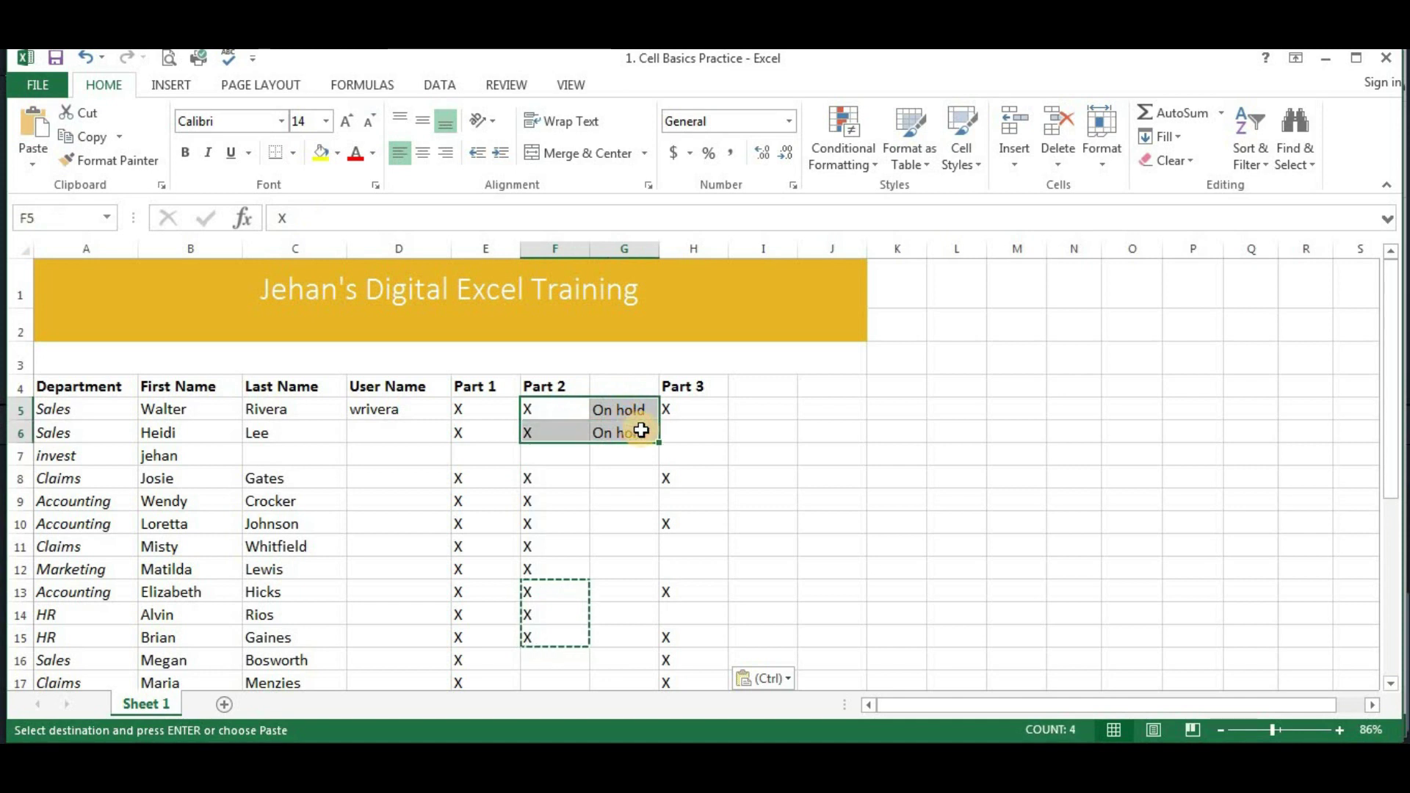
{"action": "left_click", "coordinate": [733, 434]}
{"action": "left_click", "coordinate": [626, 558]}
{"action": "left_click", "coordinate": [627, 560]}
{"action": "key", "text": "BackSpace"}
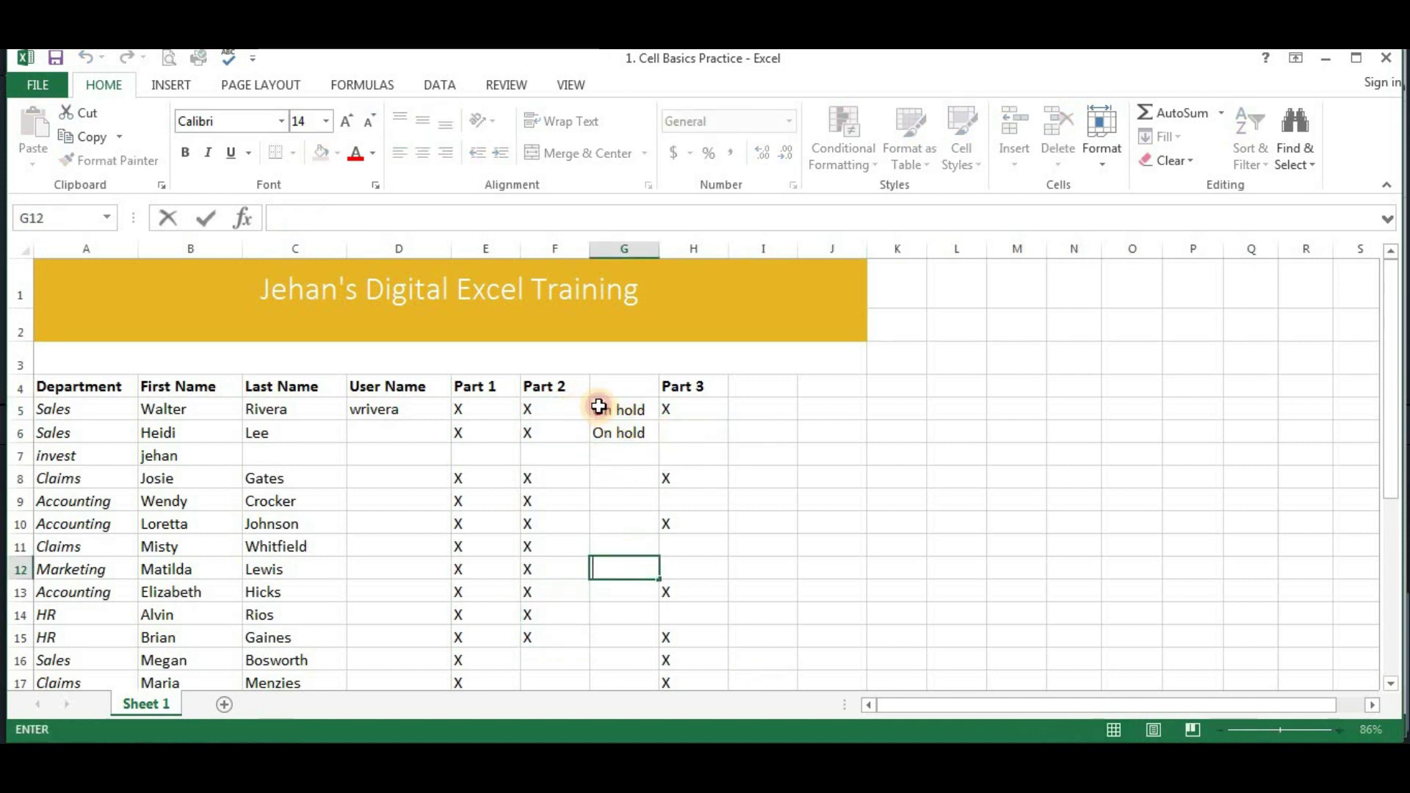
Step: Copy the On hold cells G5:G6 to I5 with Ctrl+C/Ctrl+V, then undo it
{"action": "left_click_drag", "start_coordinate": [599, 406], "coordinate": [619, 433]}
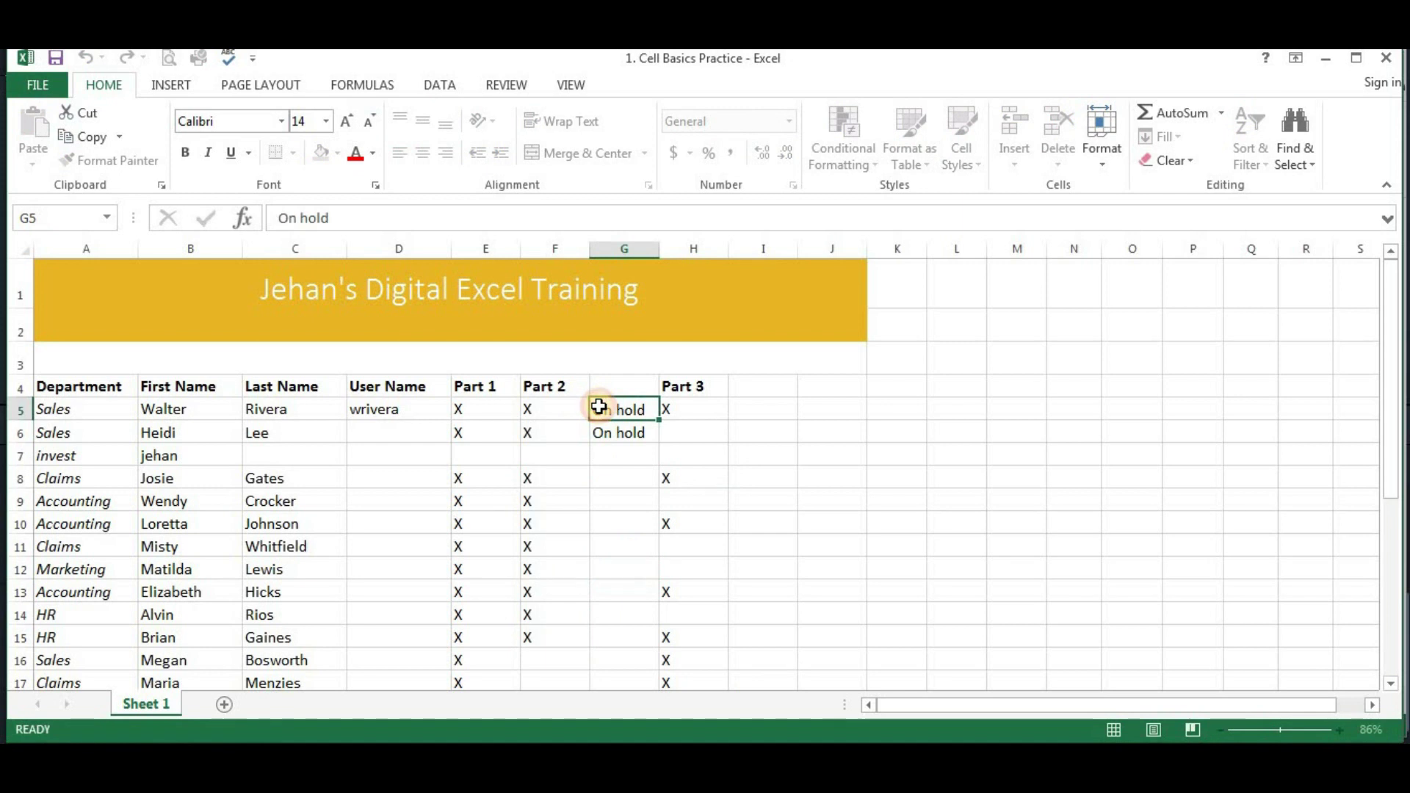
{"action": "left_click", "coordinate": [769, 428]}
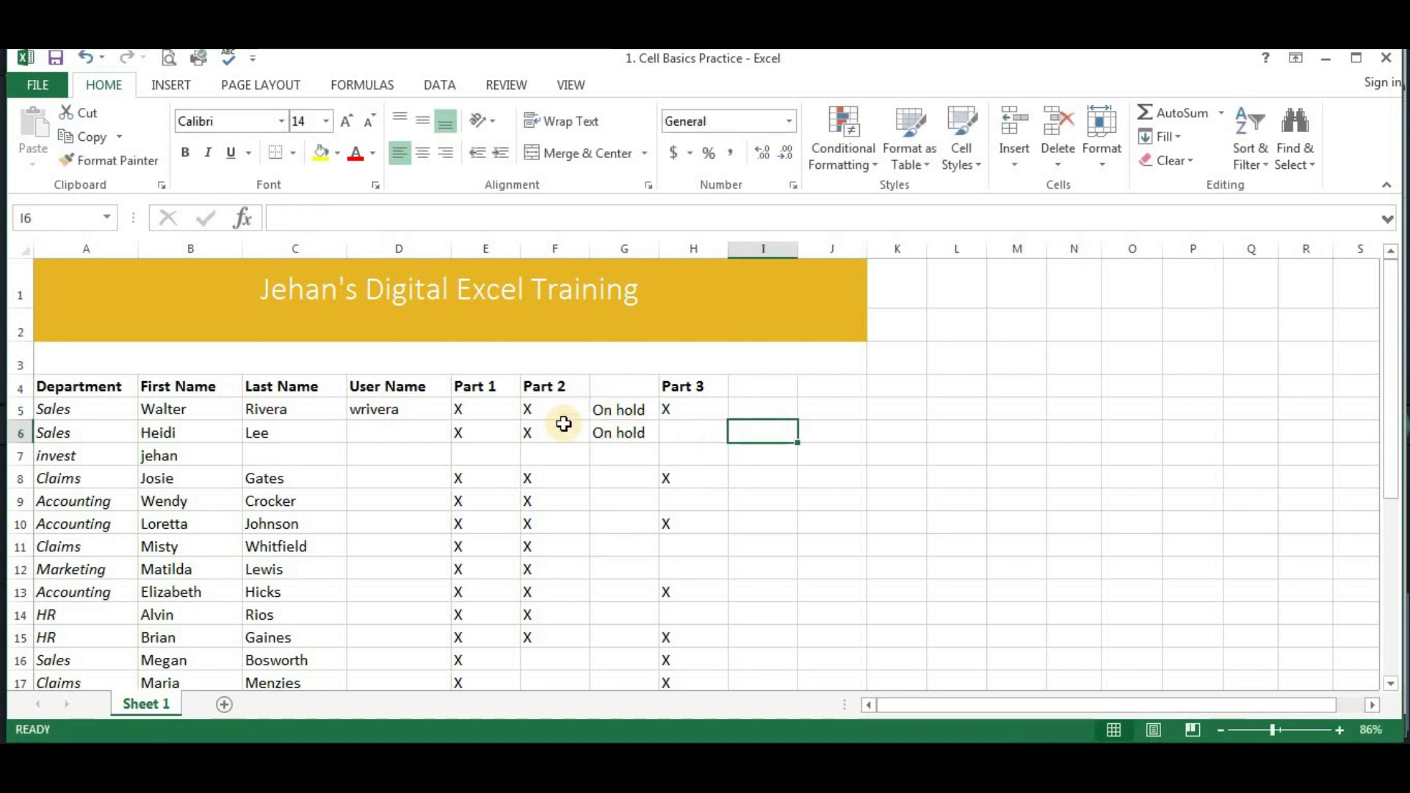
{"action": "left_click_drag", "start_coordinate": [633, 405], "coordinate": [654, 440]}
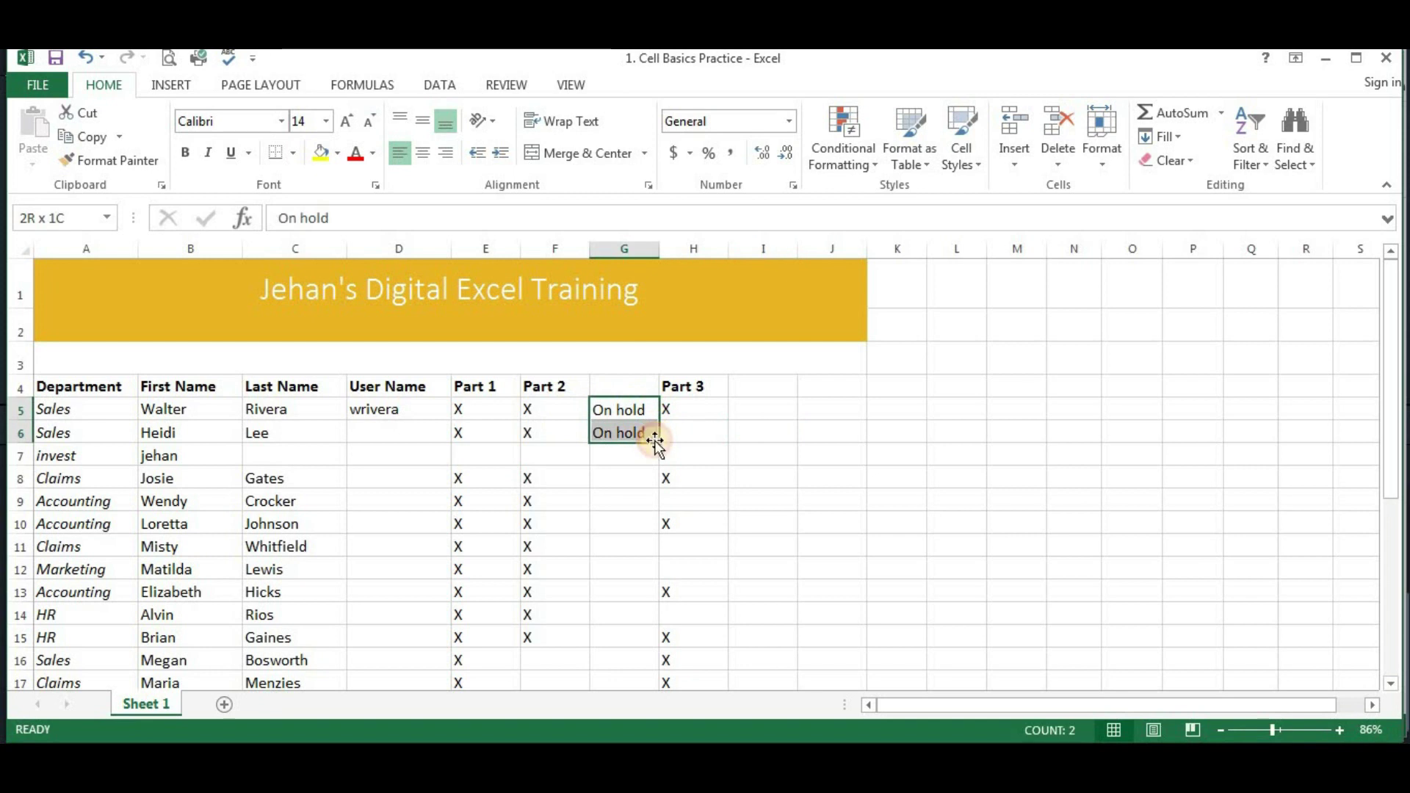
{"action": "key", "text": "ctrl+c"}
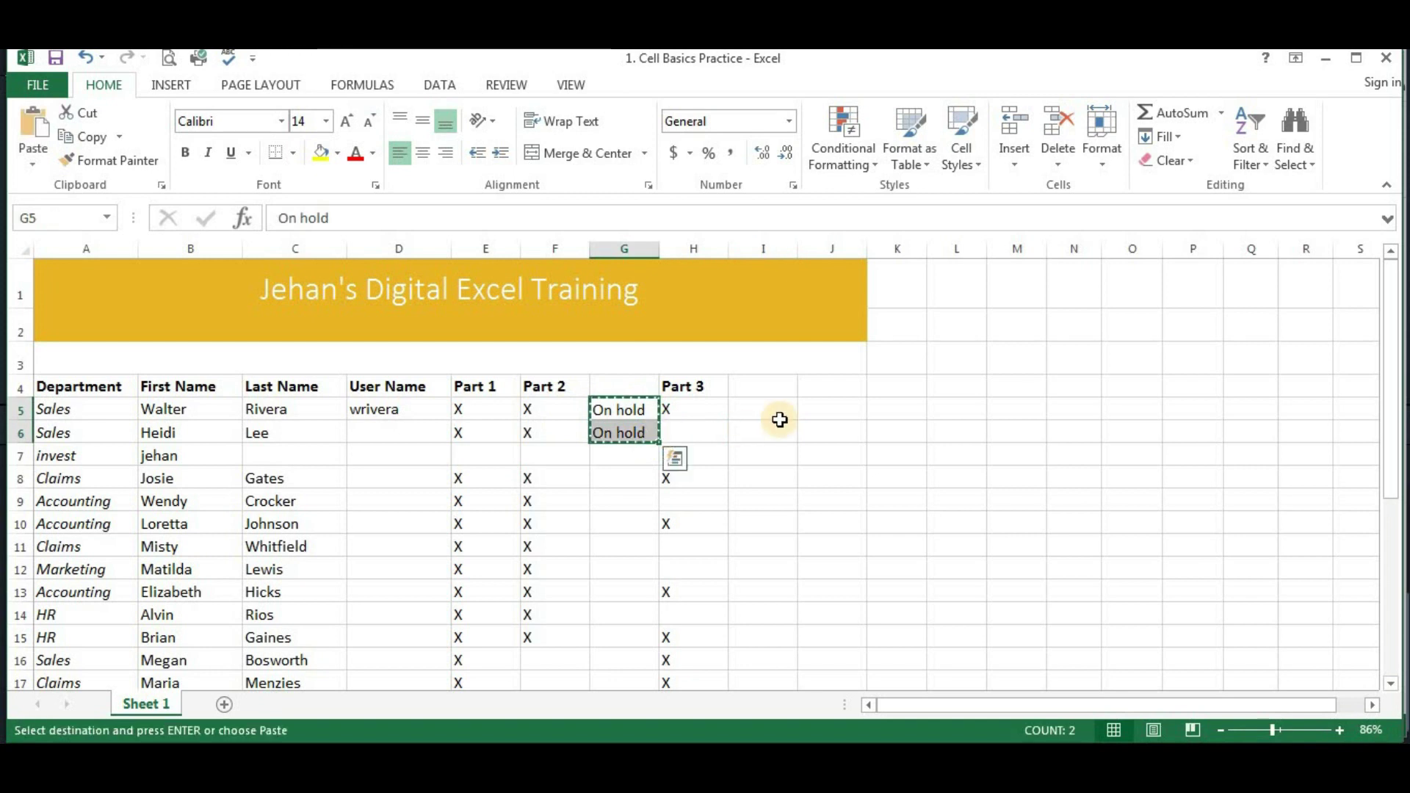
{"action": "left_click", "coordinate": [742, 409]}
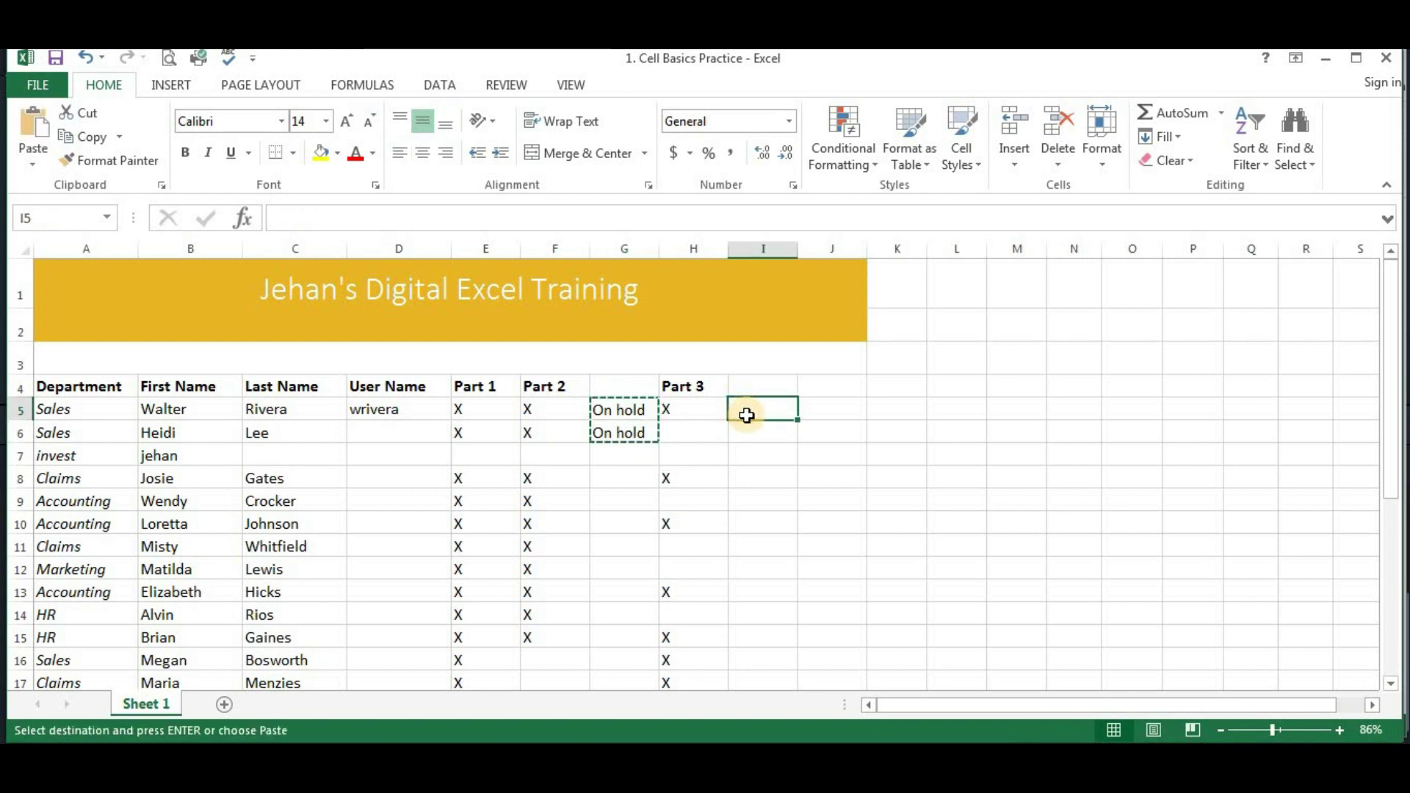
{"action": "key", "text": "ctrl+v"}
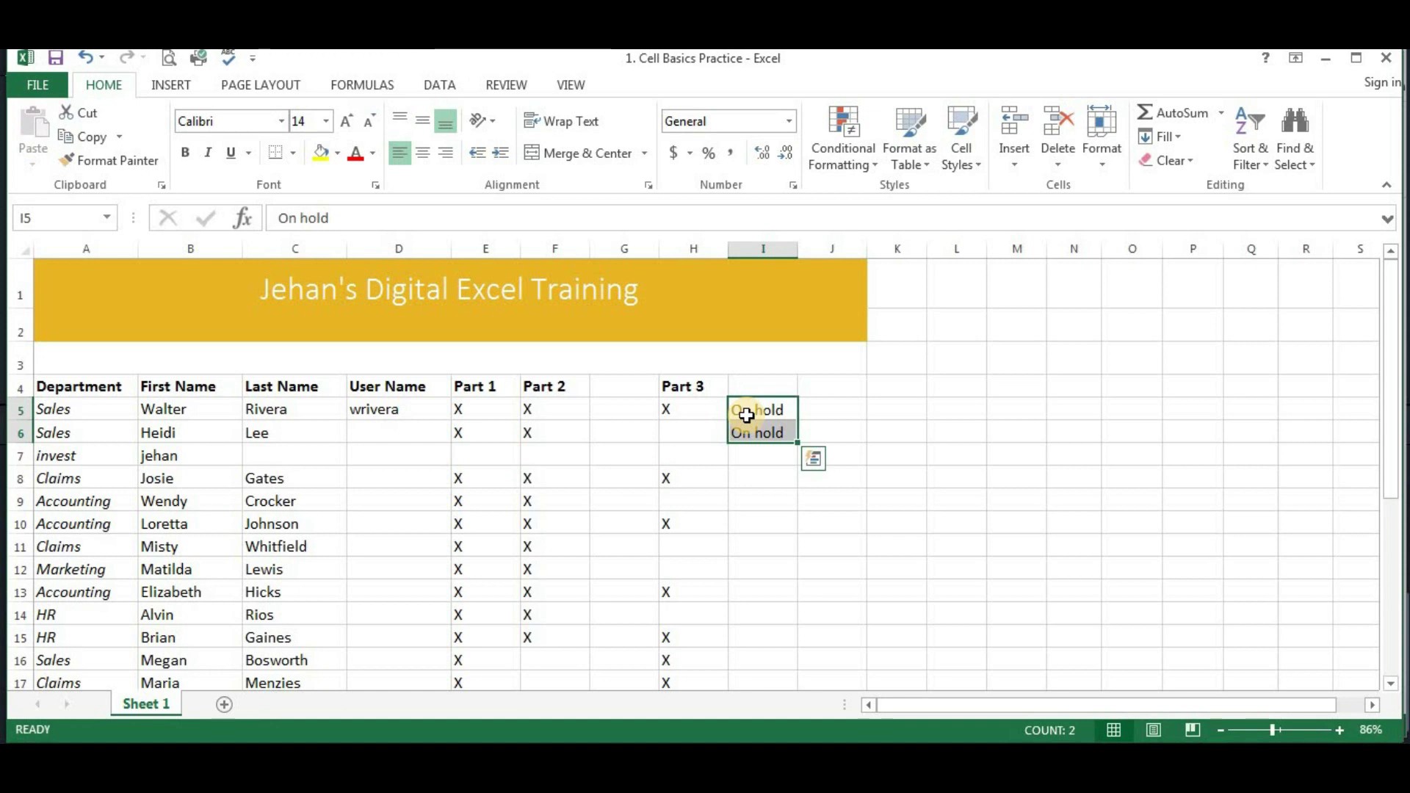
{"action": "left_click", "coordinate": [87, 60]}
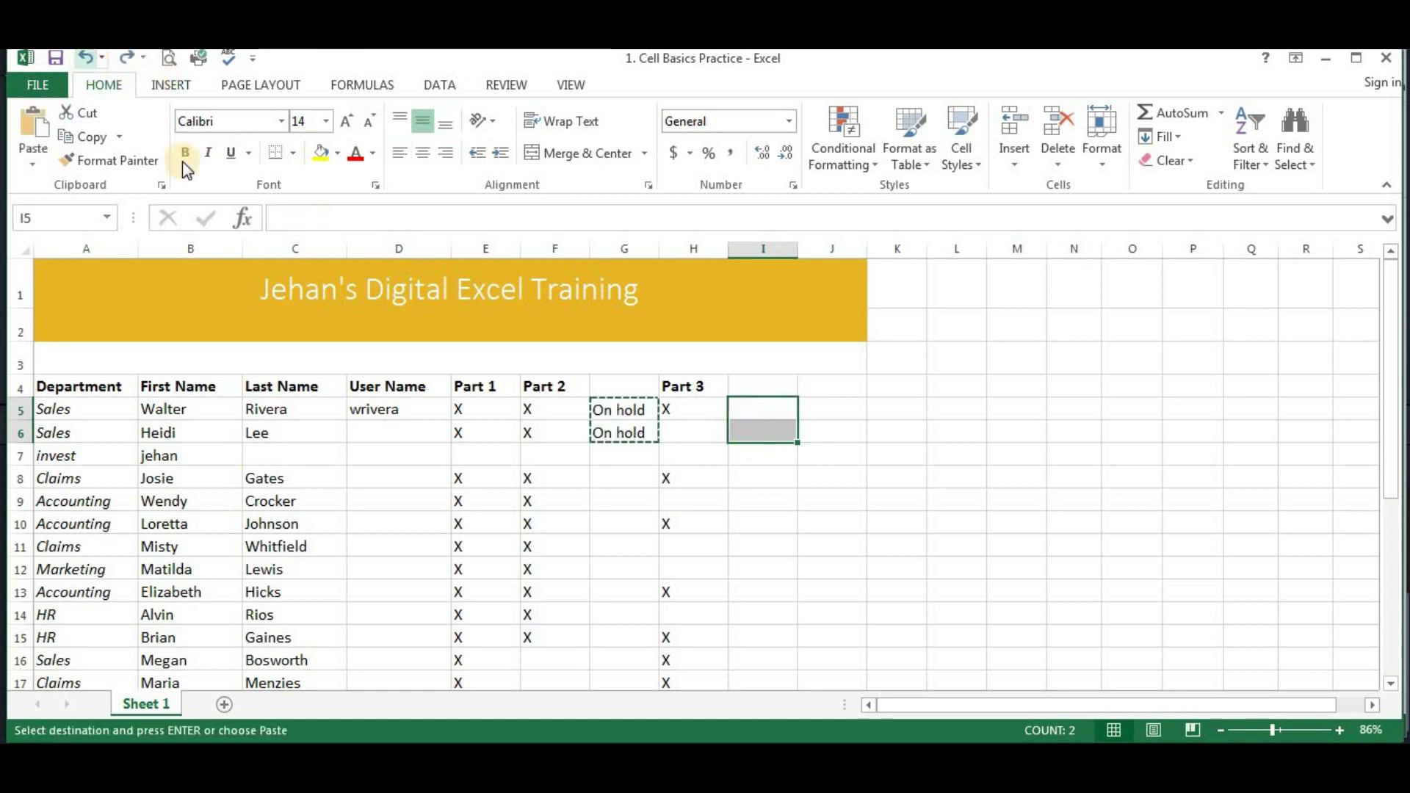
Step: Copy and paste G5:G6 into I5:I6 from the Home ribbon, then undo again
{"action": "left_click", "coordinate": [764, 520]}
{"action": "double_click", "coordinate": [568, 503]}
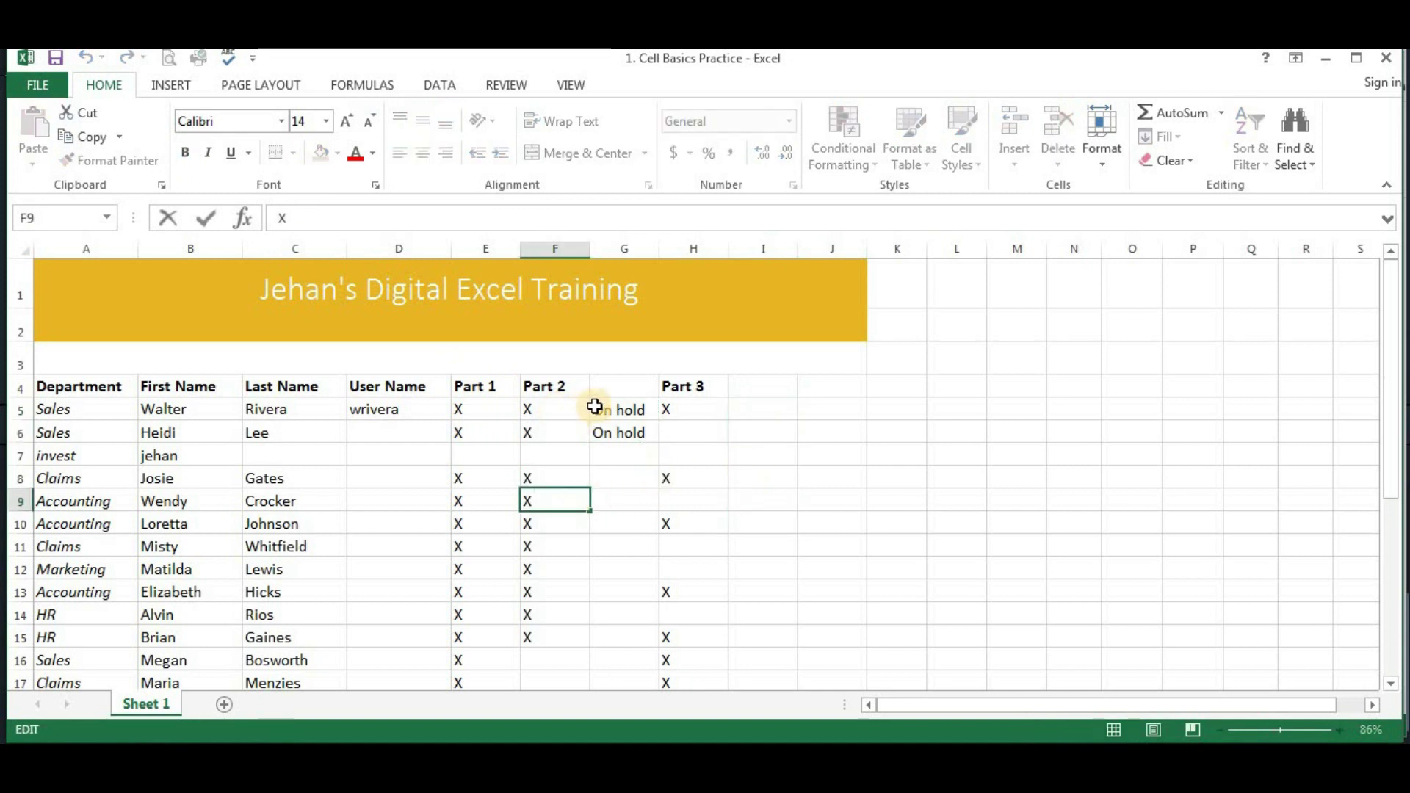
{"action": "left_click_drag", "start_coordinate": [624, 410], "coordinate": [650, 434]}
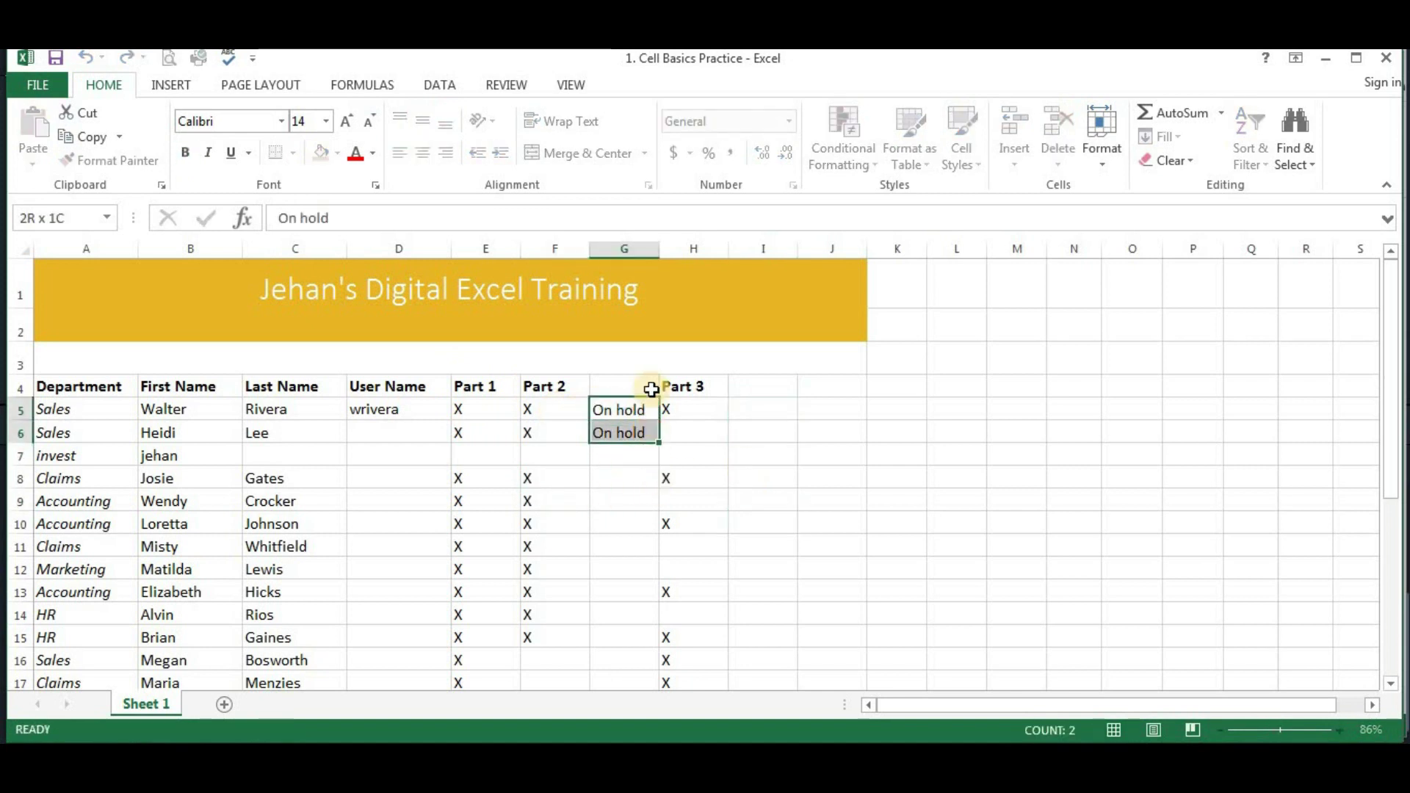
{"action": "left_click", "coordinate": [86, 112]}
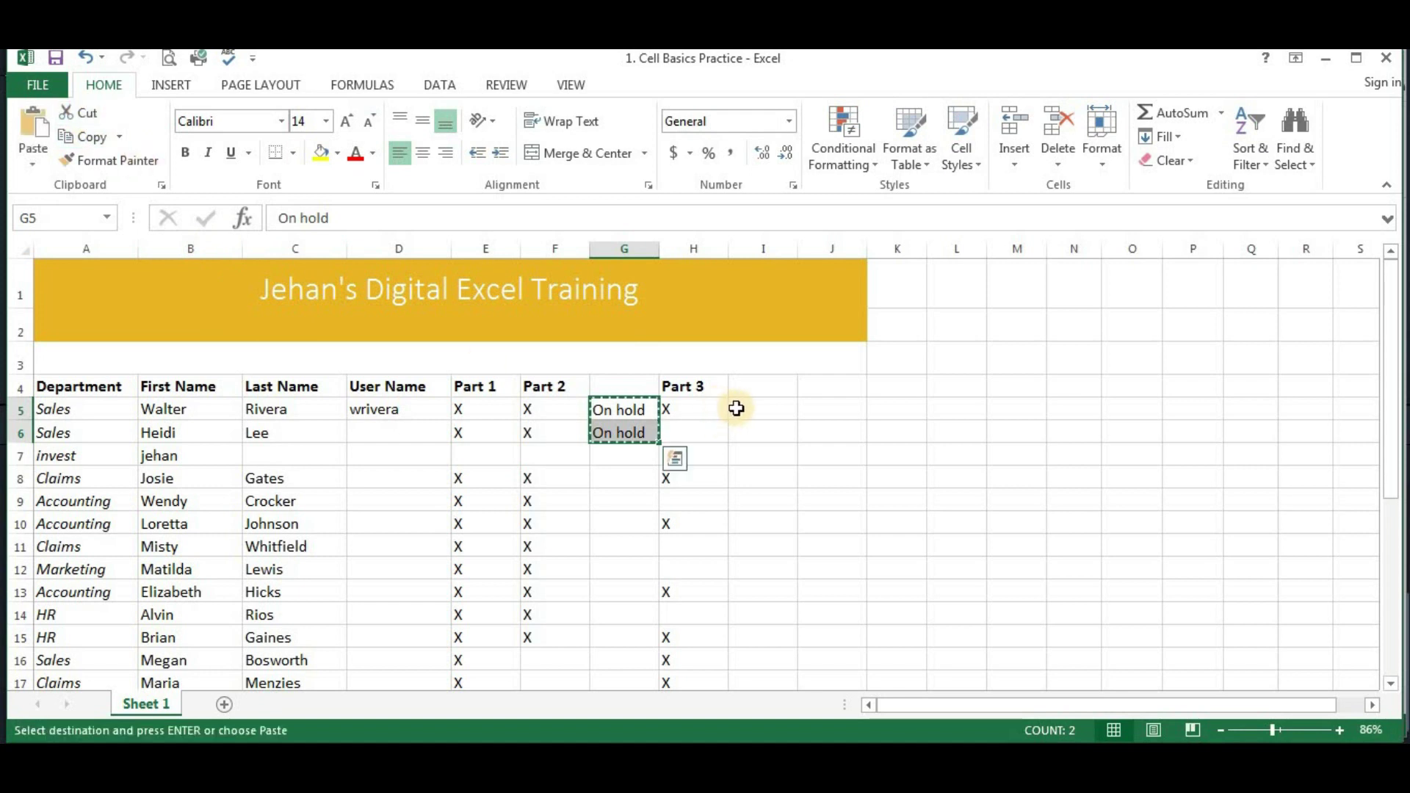
{"action": "left_click", "coordinate": [737, 405]}
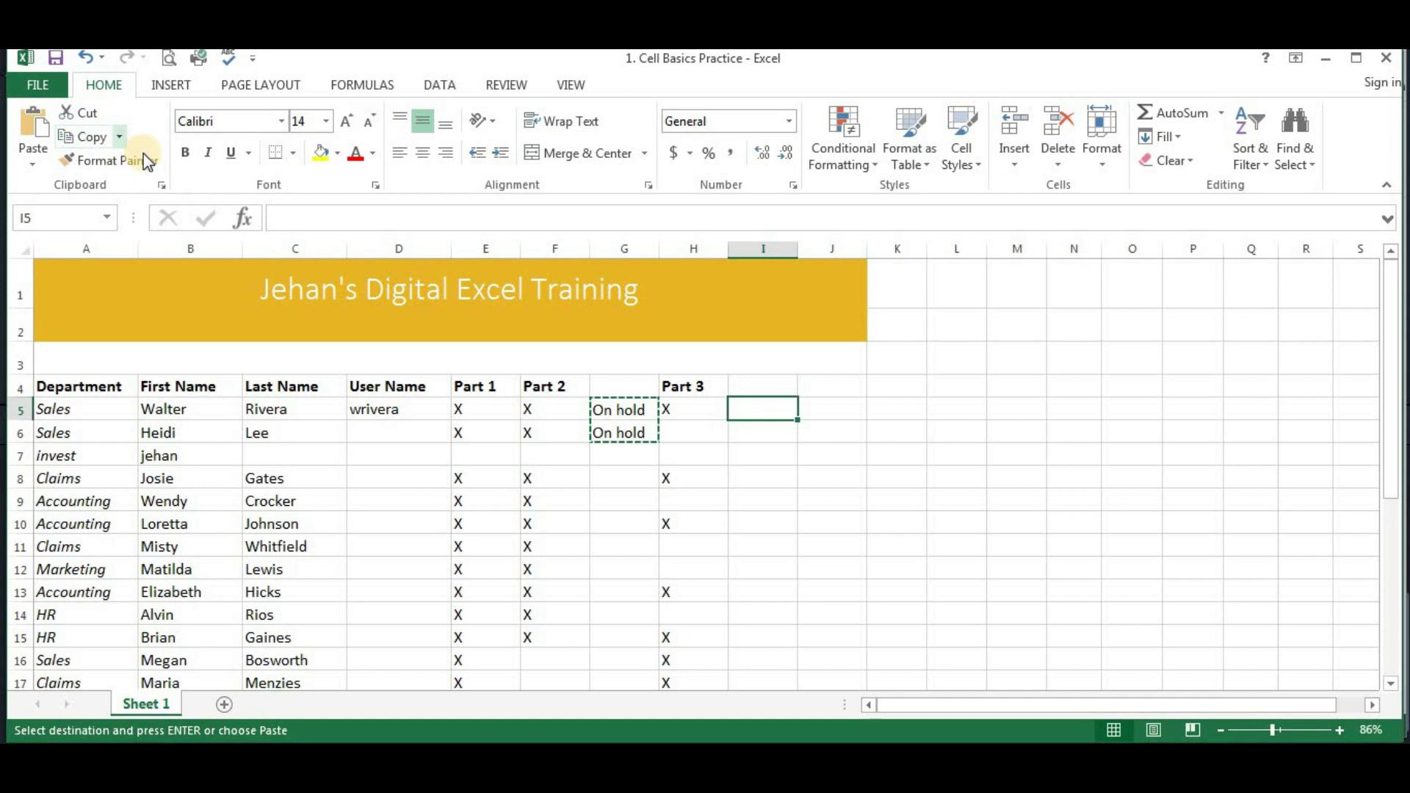
{"action": "left_click", "coordinate": [32, 142]}
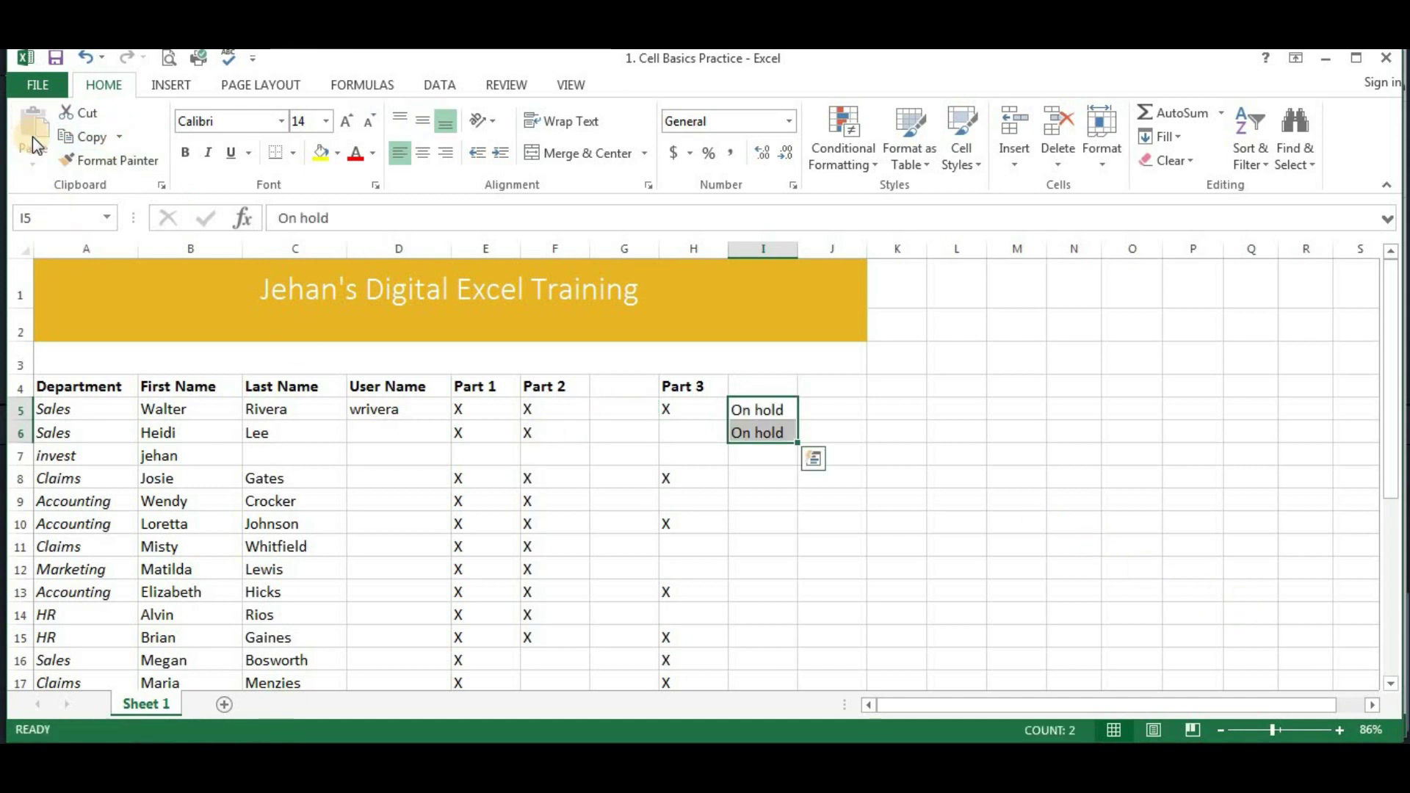
{"action": "left_click", "coordinate": [84, 59]}
Step: Drag the On hold cells G5:G6 to I5:I6, then undo the move
{"action": "left_click", "coordinate": [764, 588]}
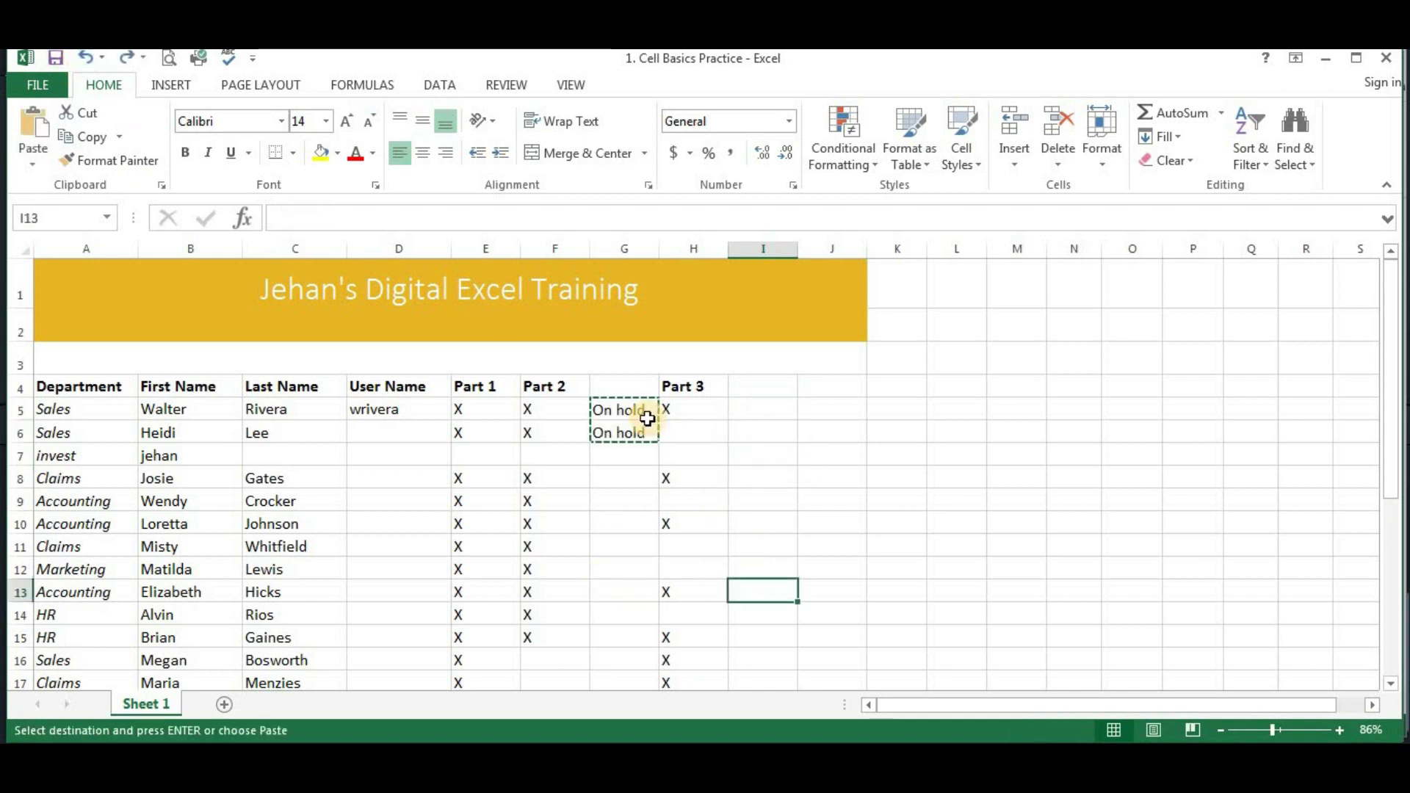
{"action": "left_click", "coordinate": [618, 533]}
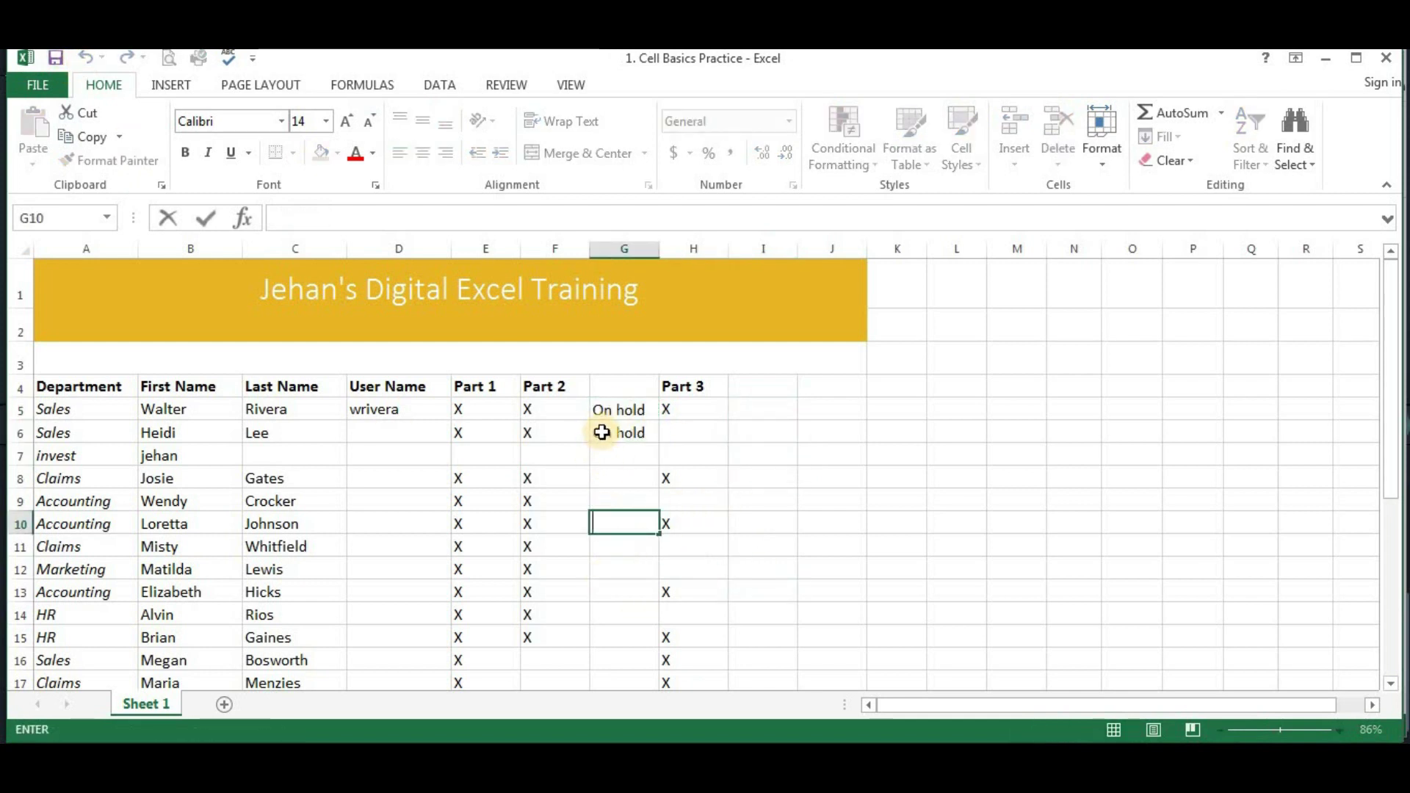
{"action": "left_click_drag", "start_coordinate": [607, 408], "coordinate": [632, 433]}
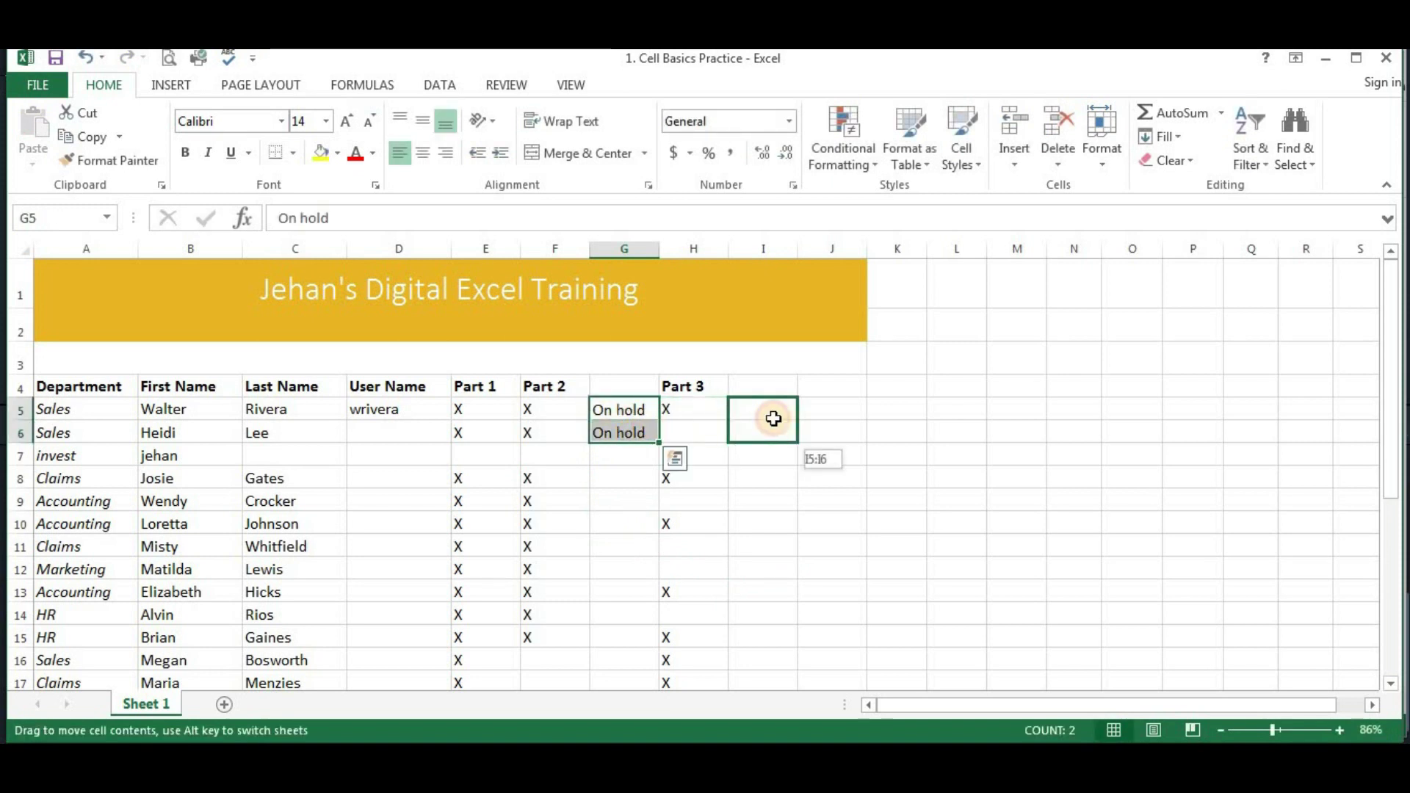
{"action": "left_click_drag", "start_coordinate": [661, 424], "coordinate": [771, 420]}
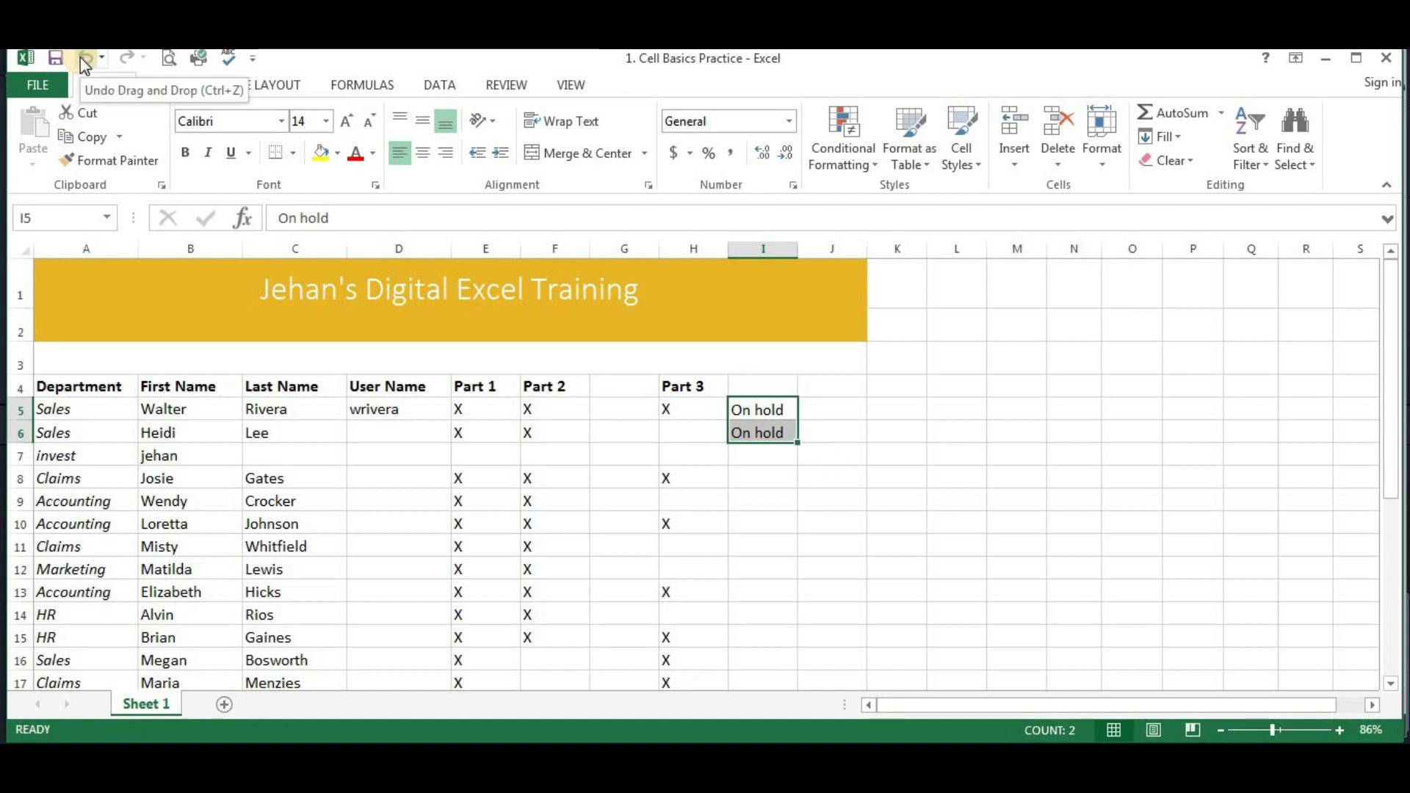
{"action": "left_click", "coordinate": [84, 60]}
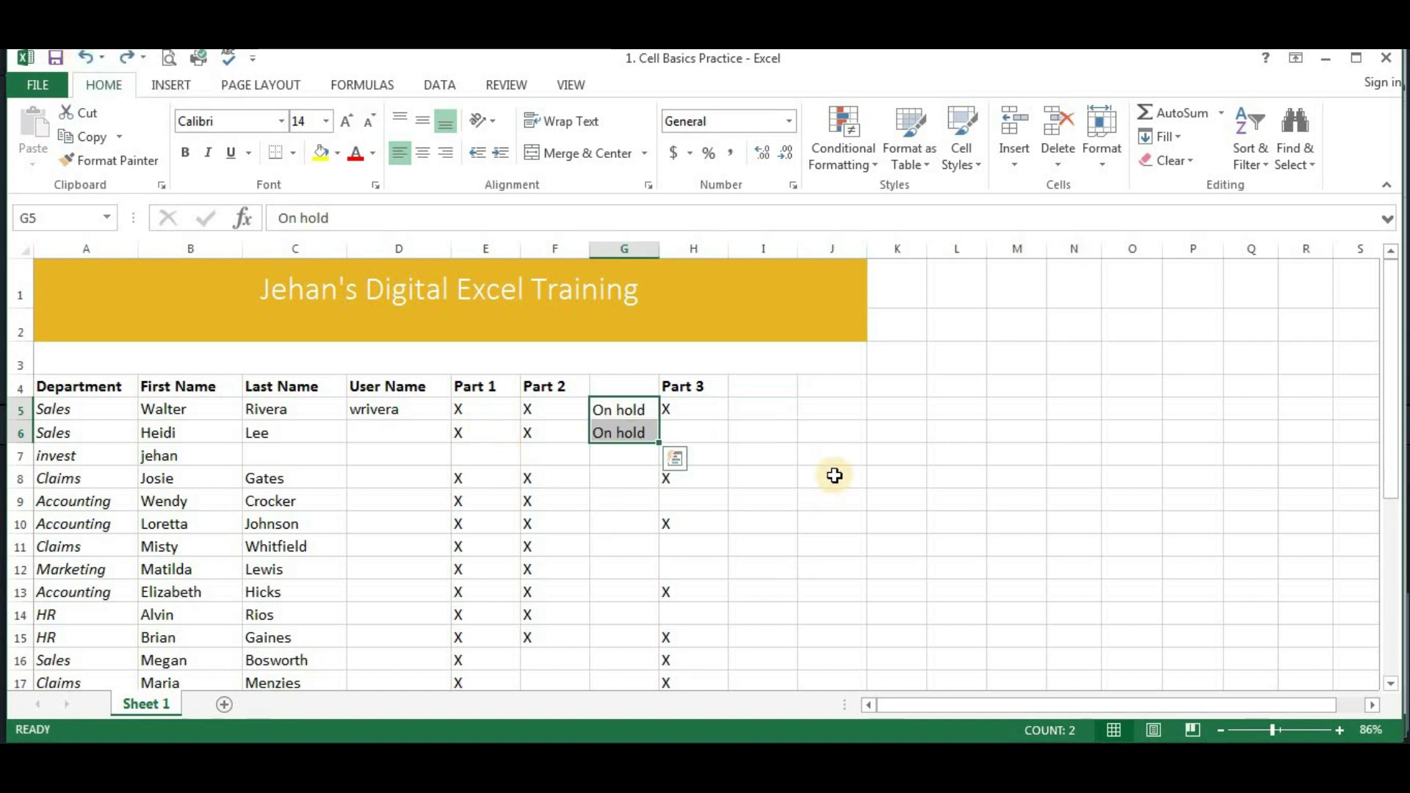
{"action": "left_click", "coordinate": [617, 528]}
Step: Drag G5:G6 to I5:I6, declining the prompt to overwrite Part 3 data
{"action": "left_click_drag", "start_coordinate": [596, 403], "coordinate": [655, 437]}
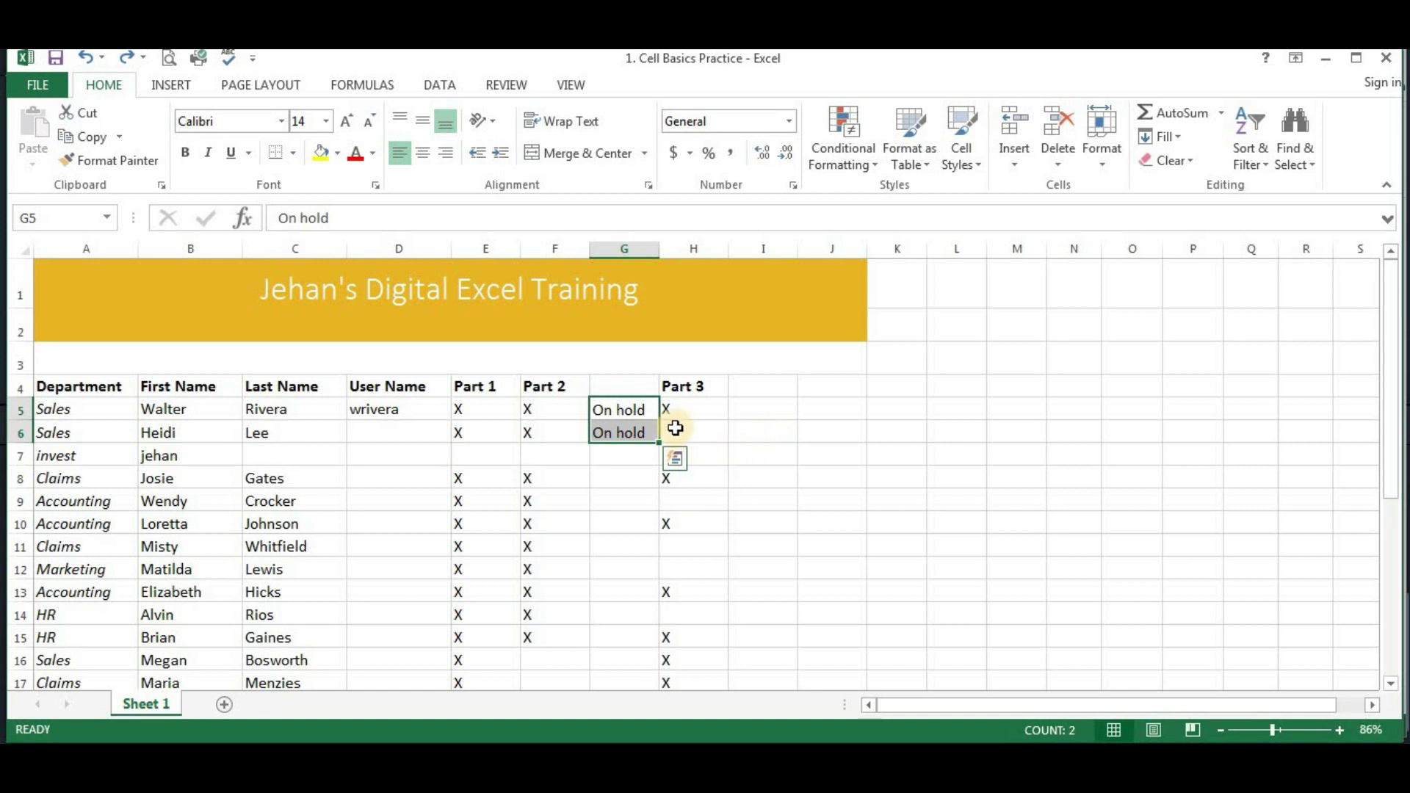
{"action": "left_click_drag", "start_coordinate": [665, 428], "coordinate": [706, 436]}
{"action": "left_click", "coordinate": [864, 346]}
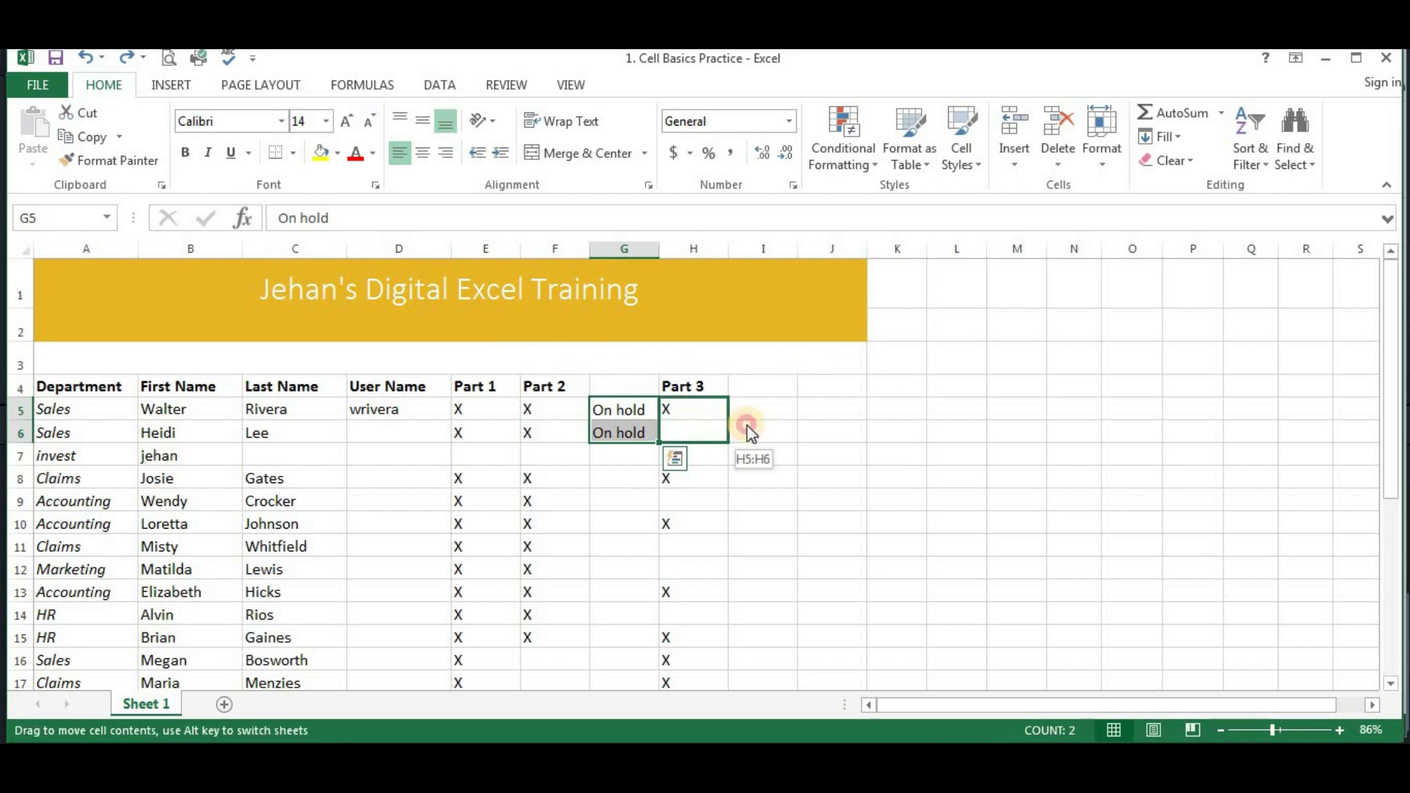
{"action": "left_click_drag", "start_coordinate": [666, 431], "coordinate": [775, 425]}
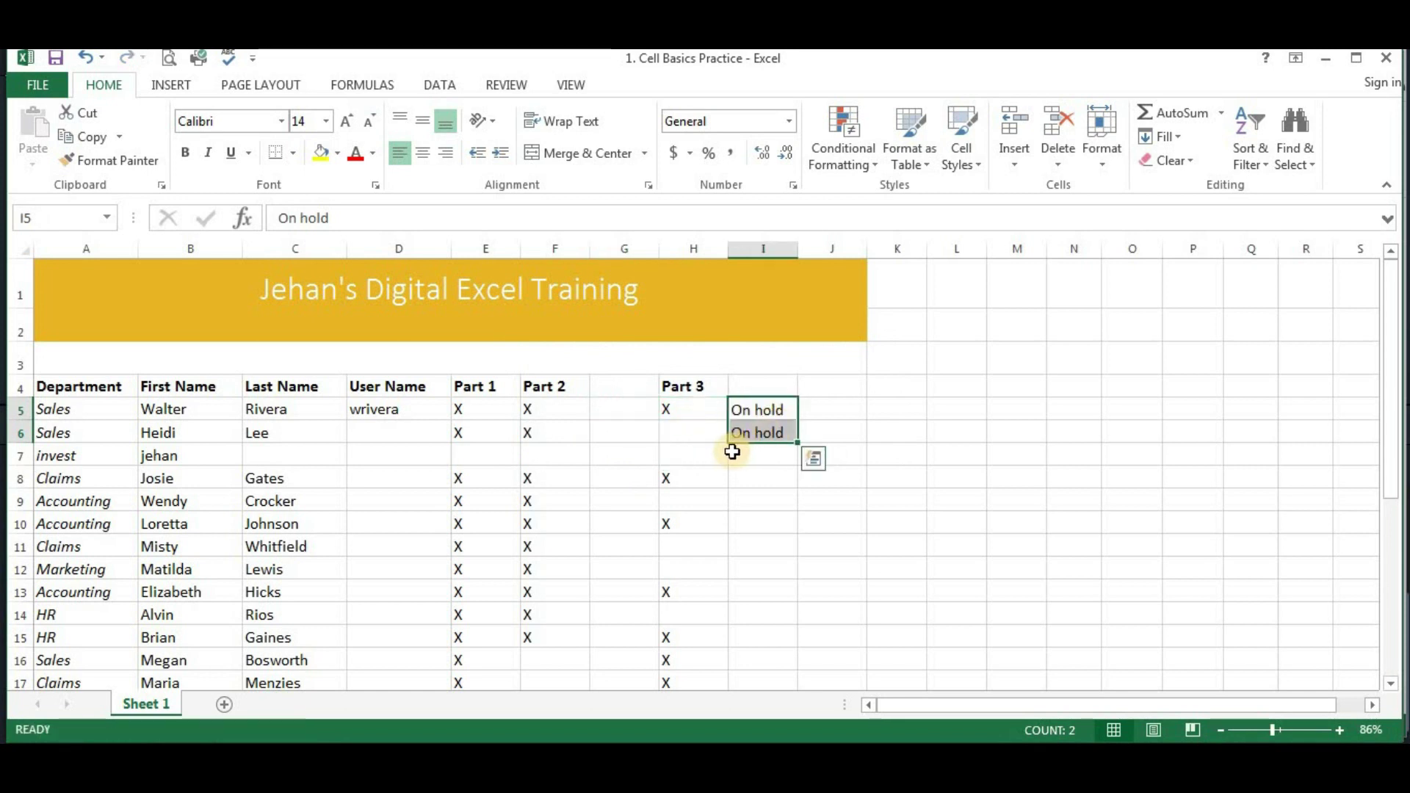
Step: Enter the headings 'page 4' in I4 and 'page 5' in J4
{"action": "left_click", "coordinate": [778, 572]}
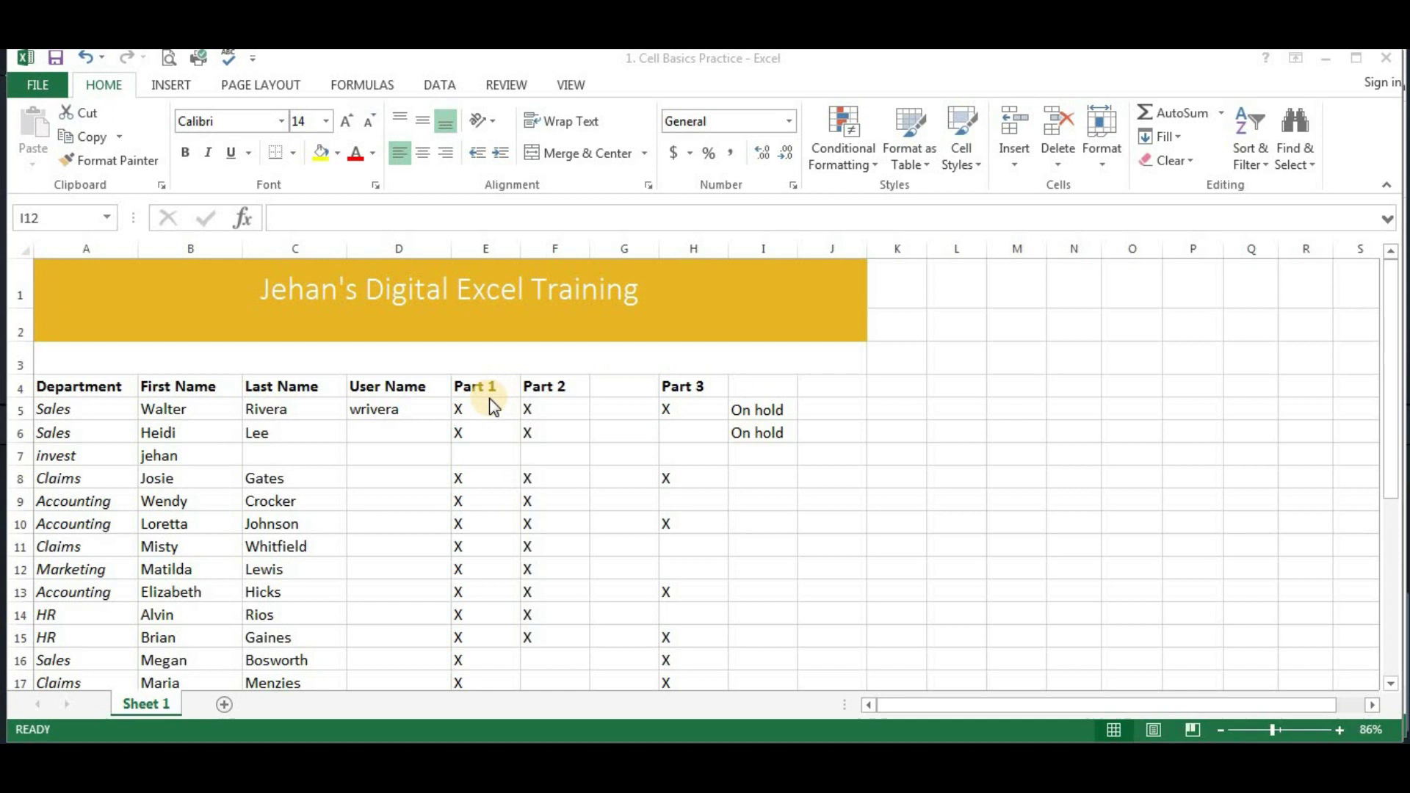
{"action": "left_click", "coordinate": [771, 388]}
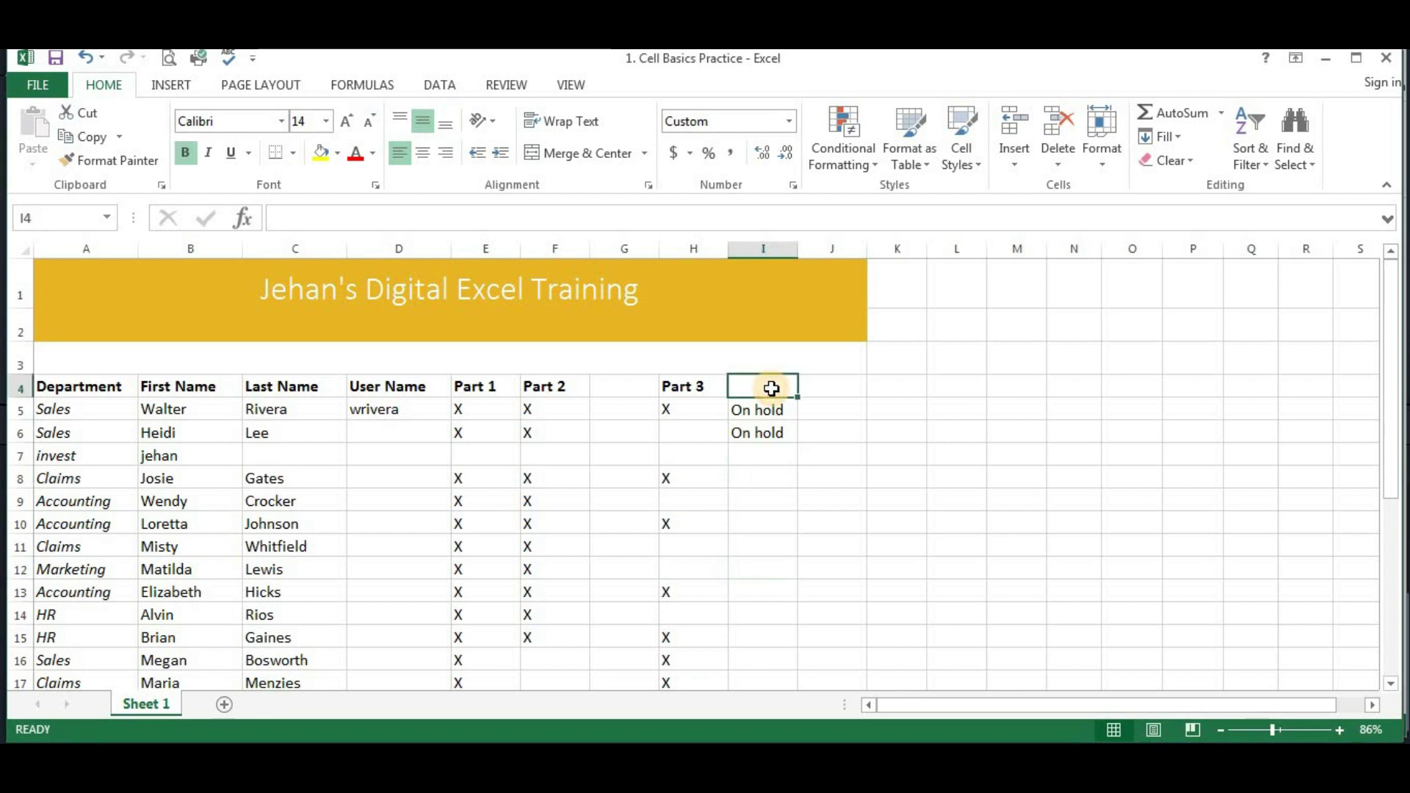
{"action": "type", "text": "page 4"}
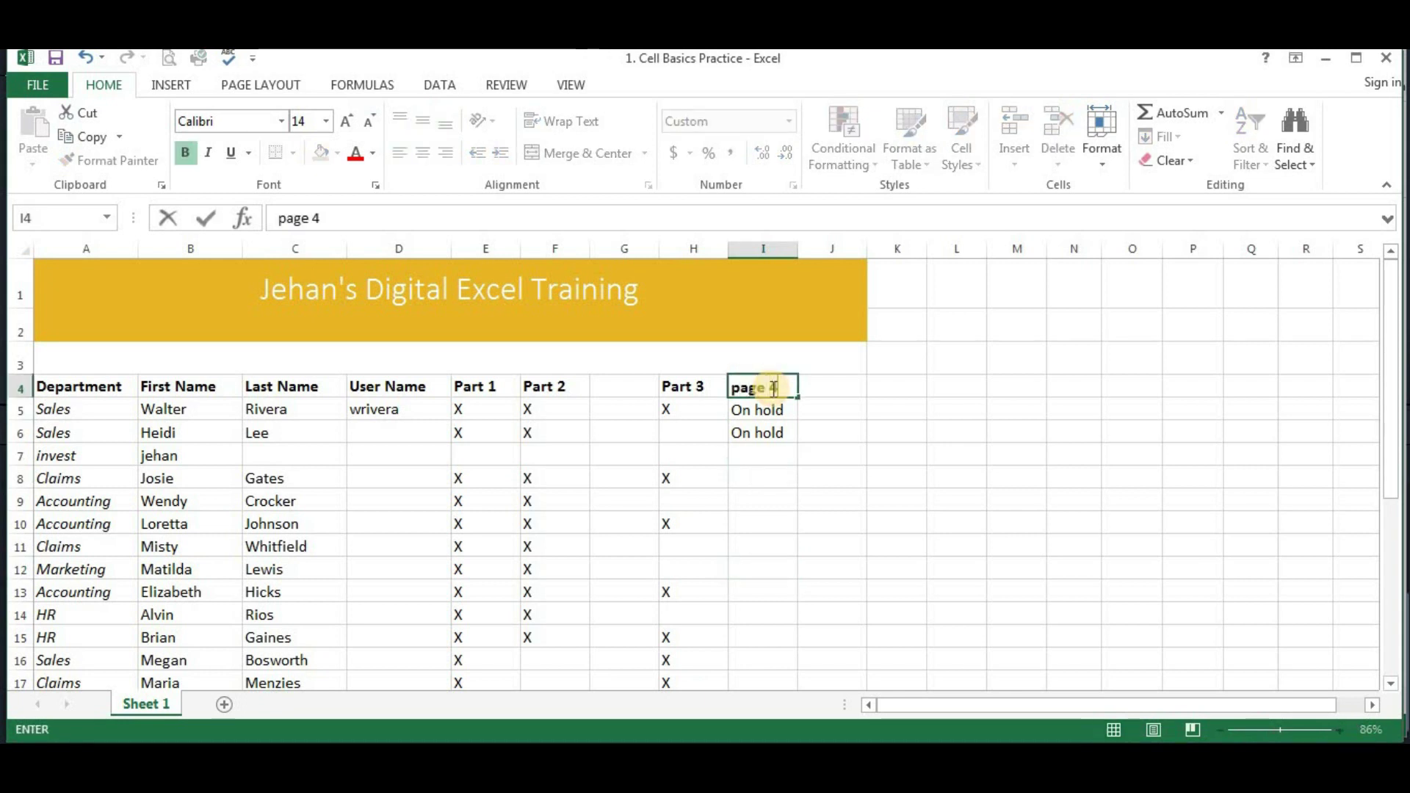
{"action": "key", "text": "Tab"}
{"action": "type", "text": "pag"}
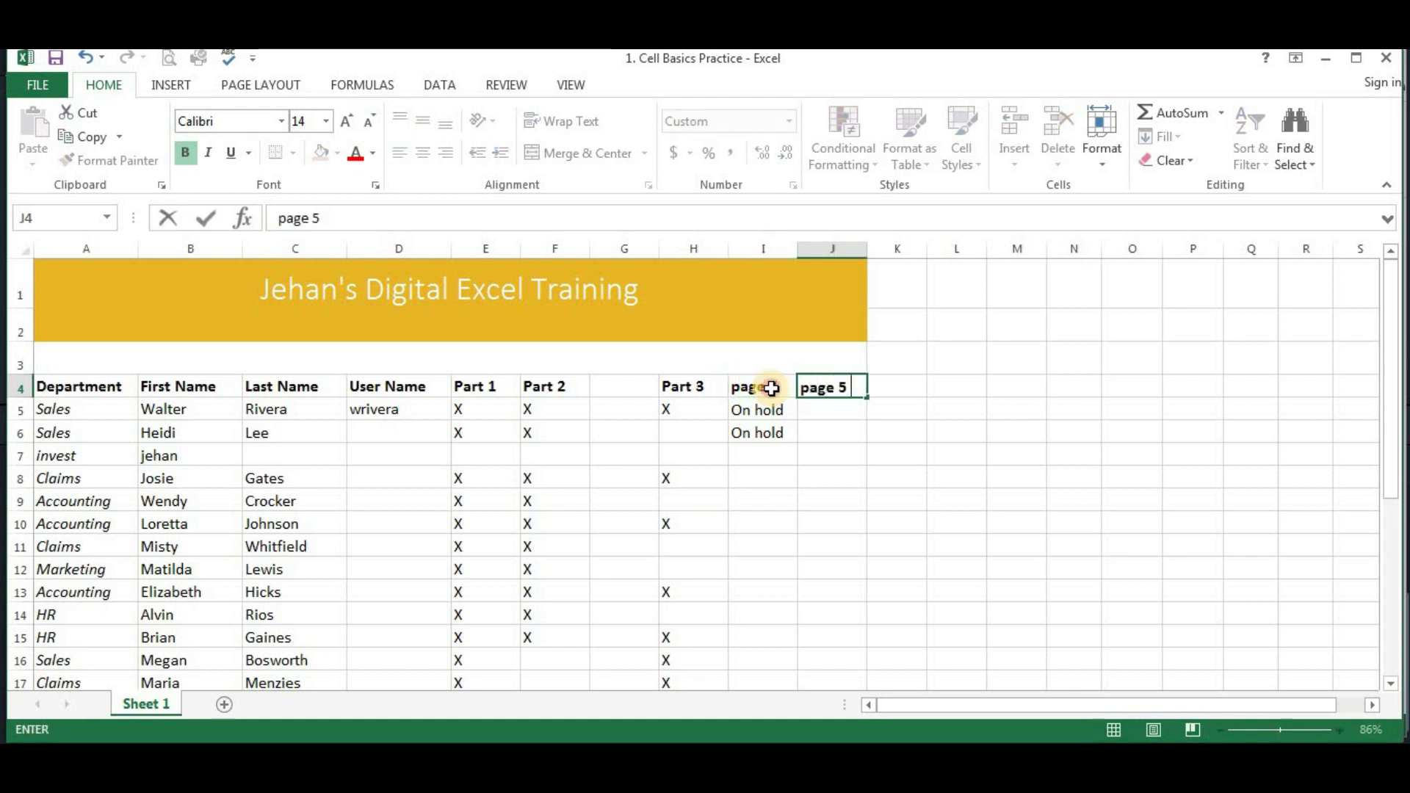
{"action": "left_click", "coordinate": [771, 389]}
Step: Undo both headings and the move, returning the On hold entries to G5:G6
{"action": "left_click", "coordinate": [86, 58]}
{"action": "left_click", "coordinate": [86, 58]}
{"action": "left_click", "coordinate": [86, 58]}
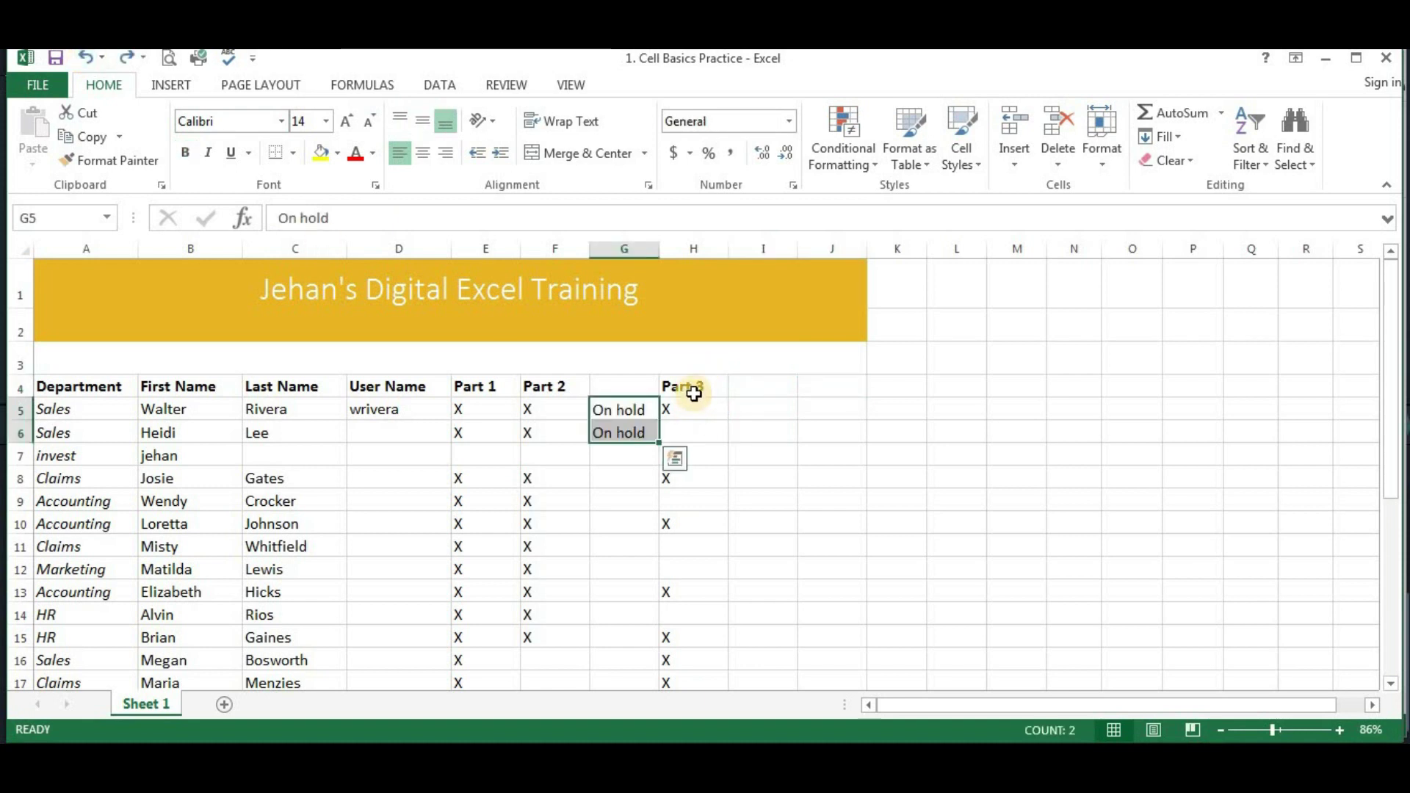
{"action": "left_click", "coordinate": [720, 385]}
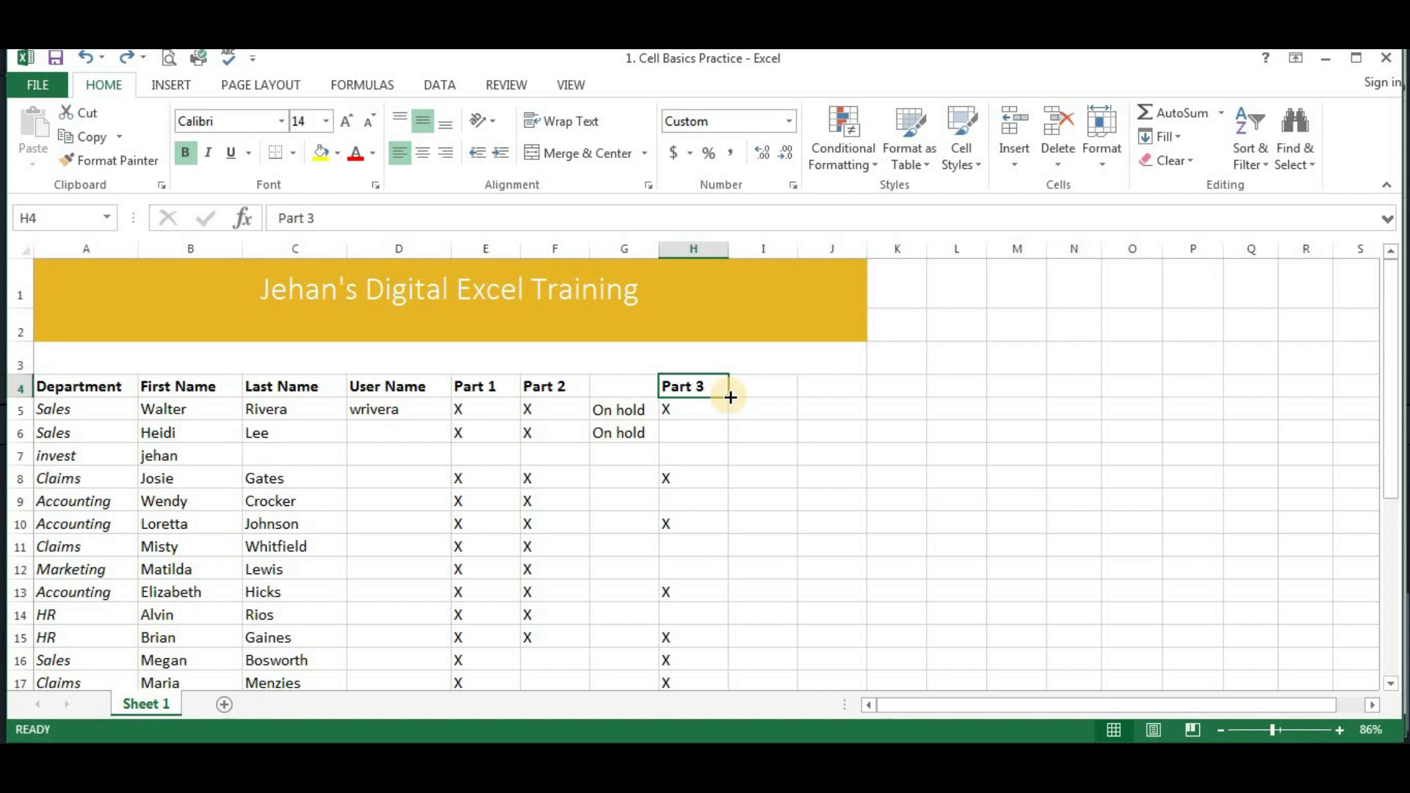
Step: Fill Part headings from H4 right to M4, and Part 6–Part 11 down J5:J10
{"action": "left_click_drag", "start_coordinate": [730, 396], "coordinate": [1064, 391]}
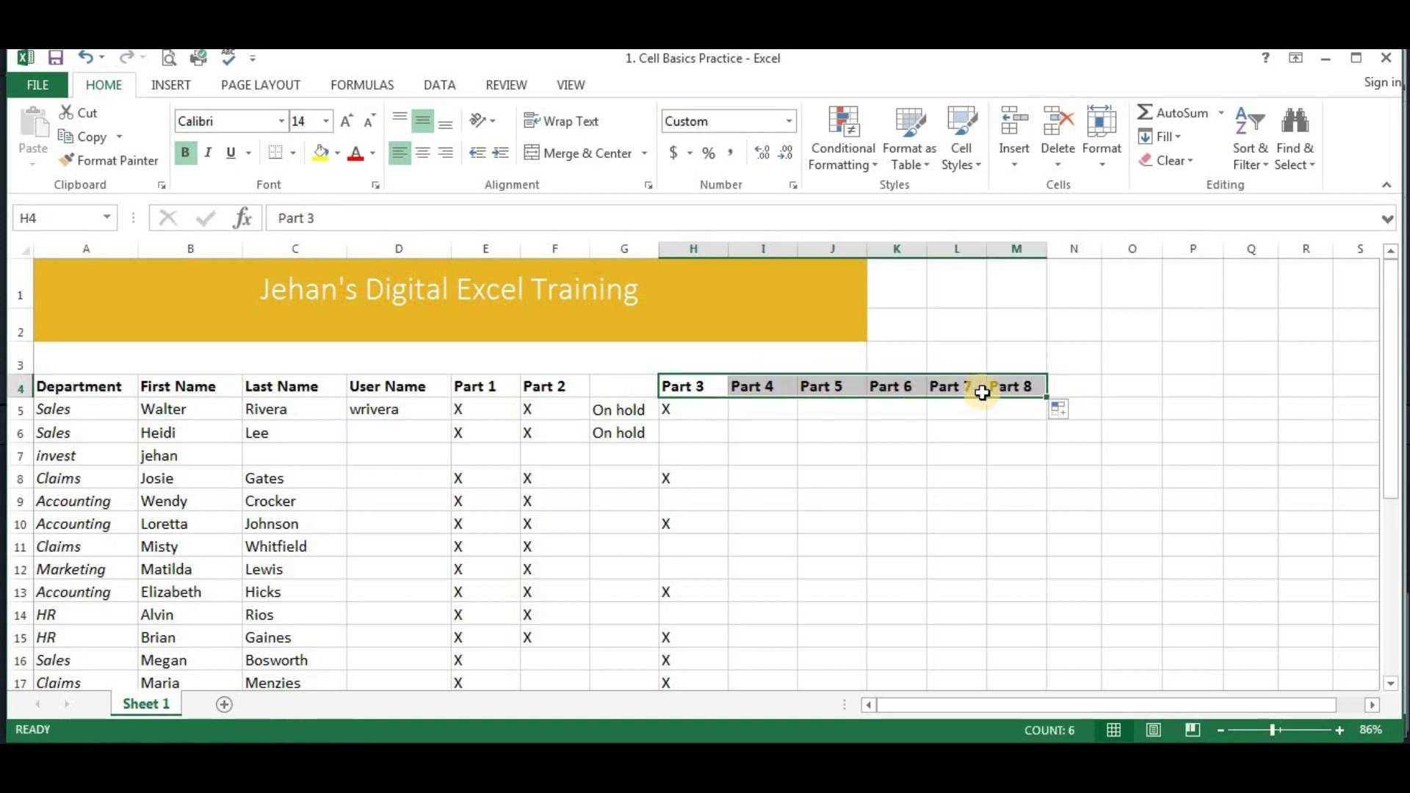
{"action": "left_click", "coordinate": [931, 522]}
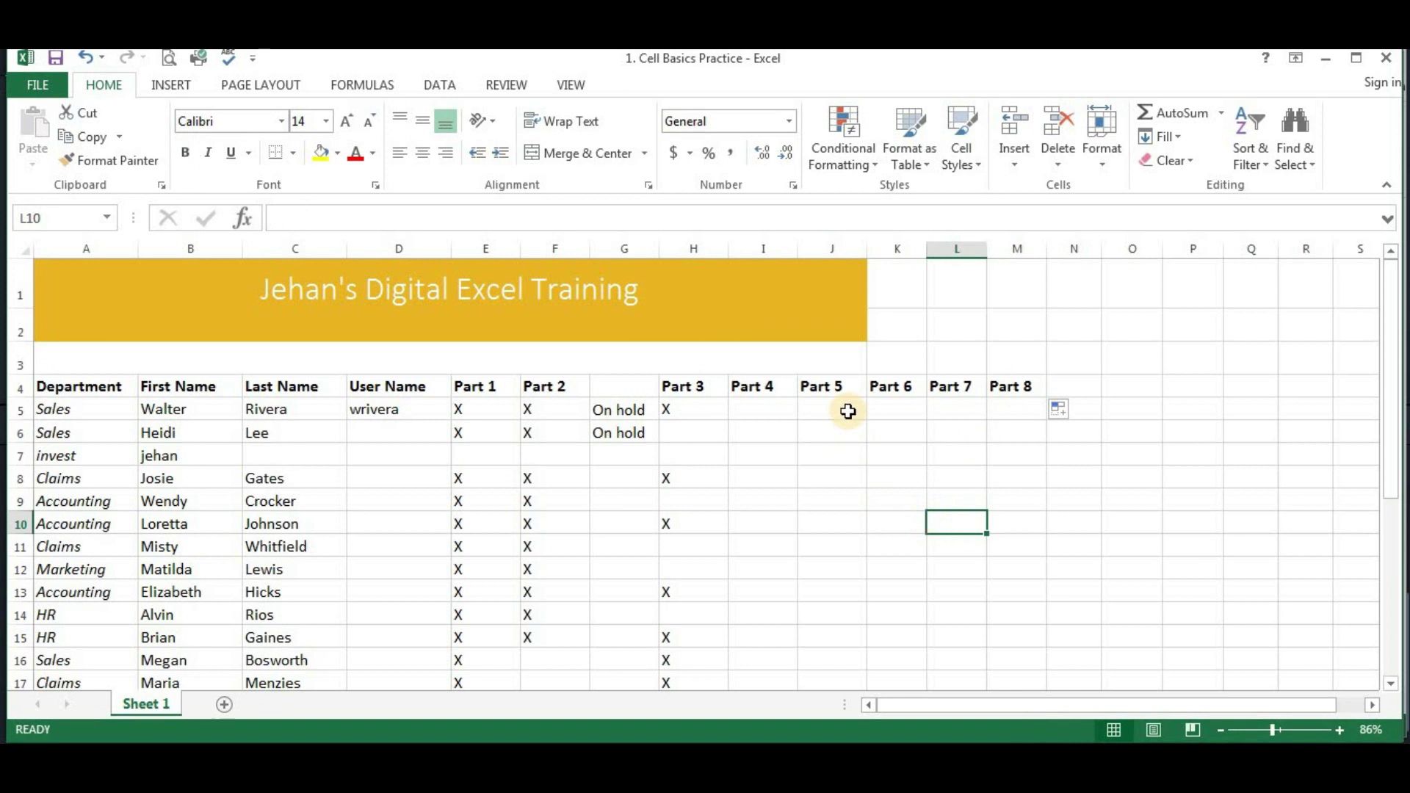
{"action": "left_click", "coordinate": [828, 389]}
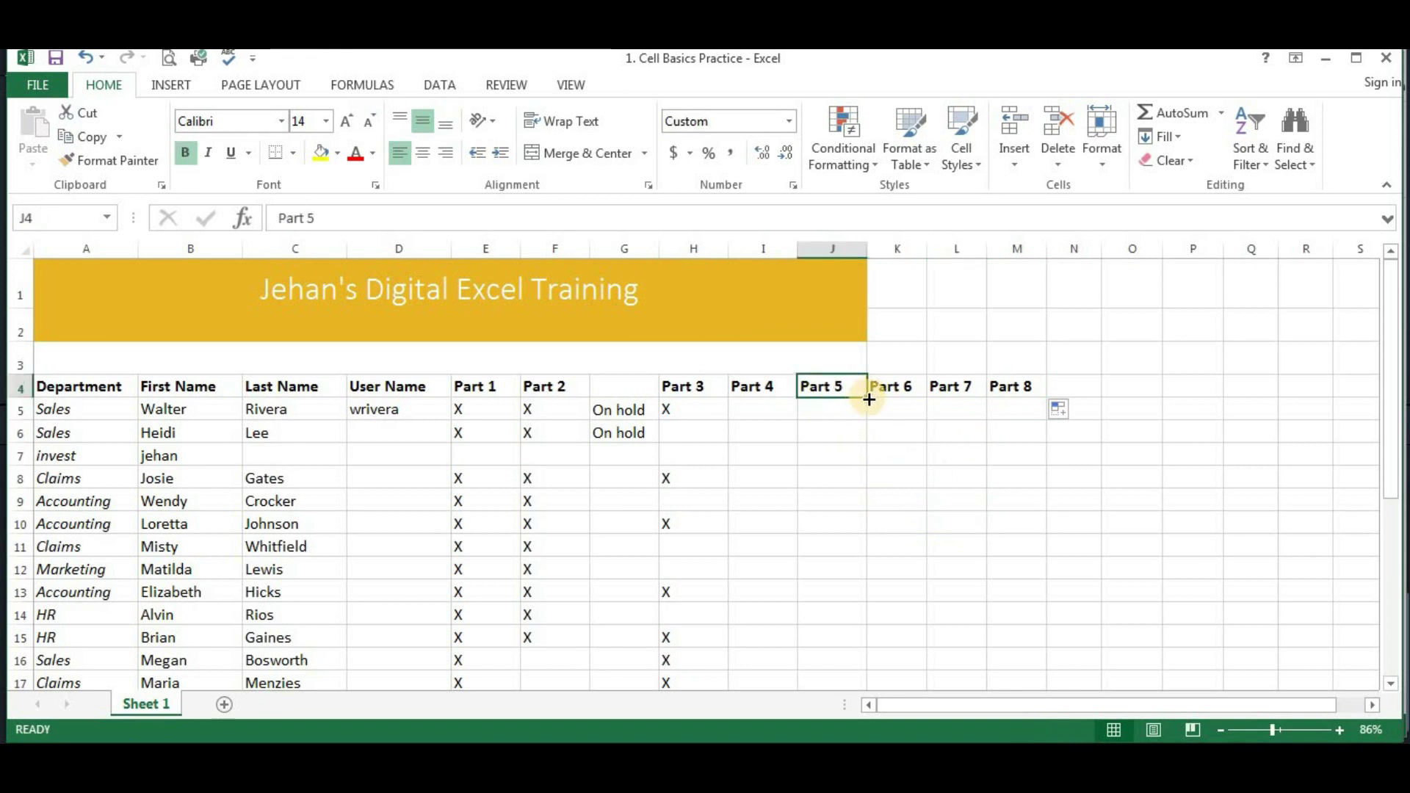
{"action": "left_click_drag", "start_coordinate": [869, 399], "coordinate": [878, 541]}
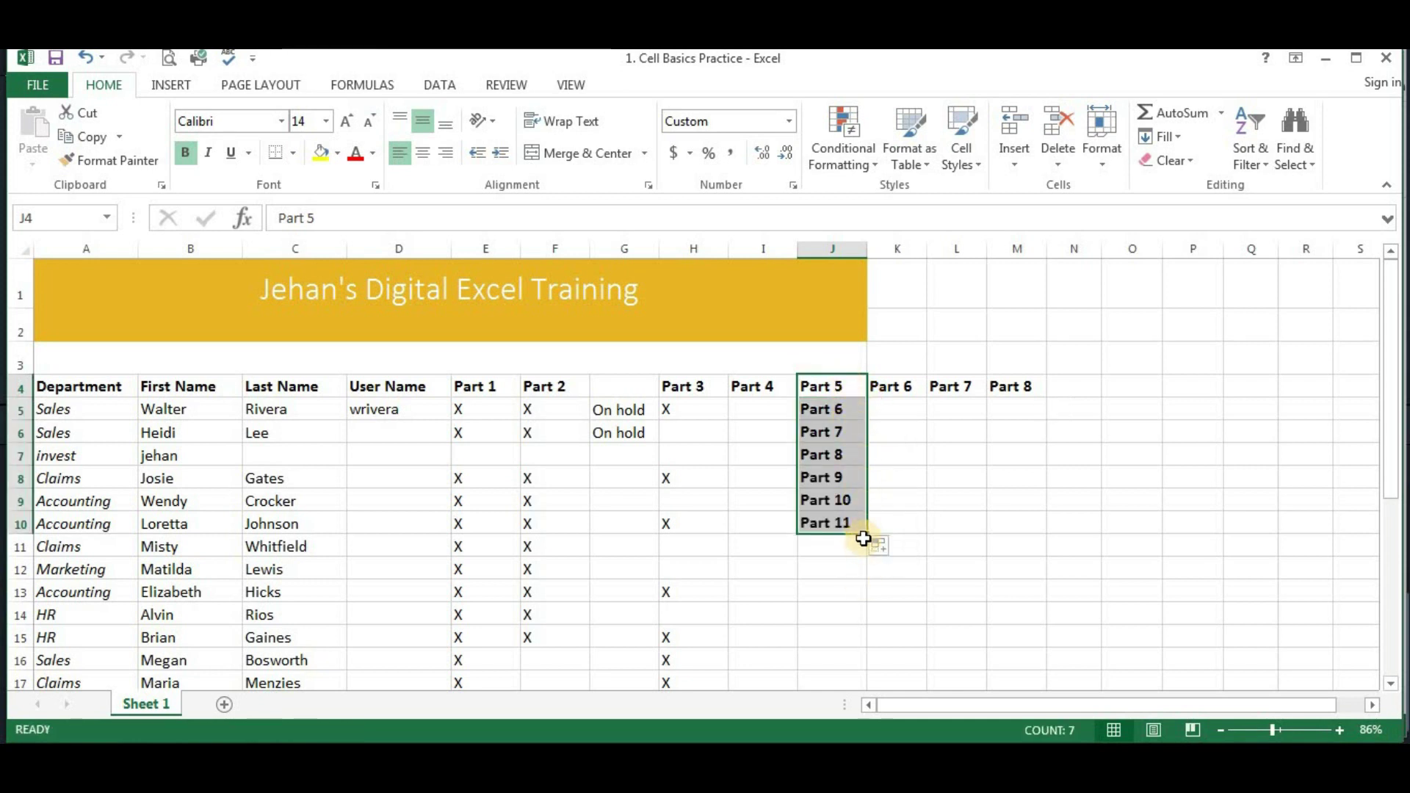
{"action": "left_click", "coordinate": [1023, 516]}
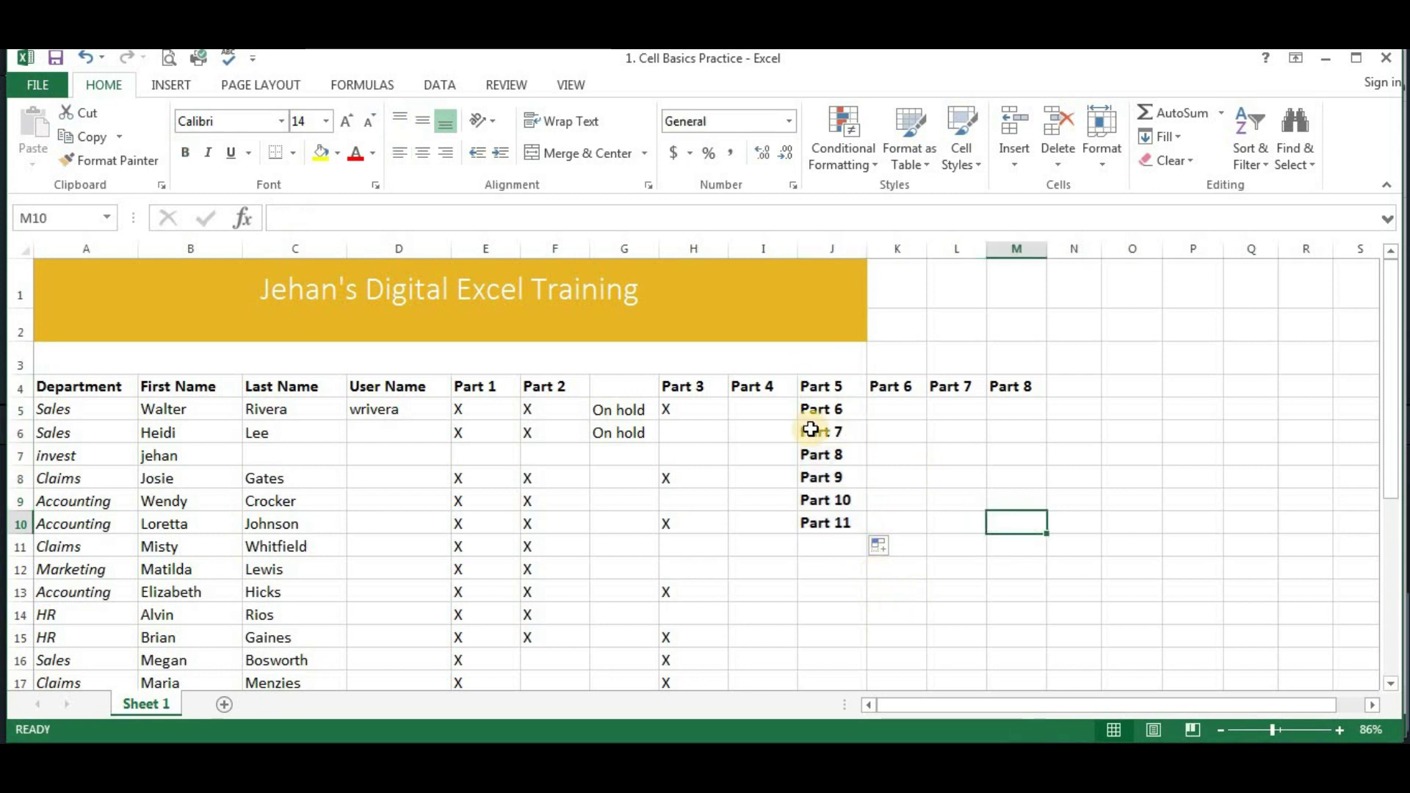
{"action": "left_click", "coordinate": [808, 390]}
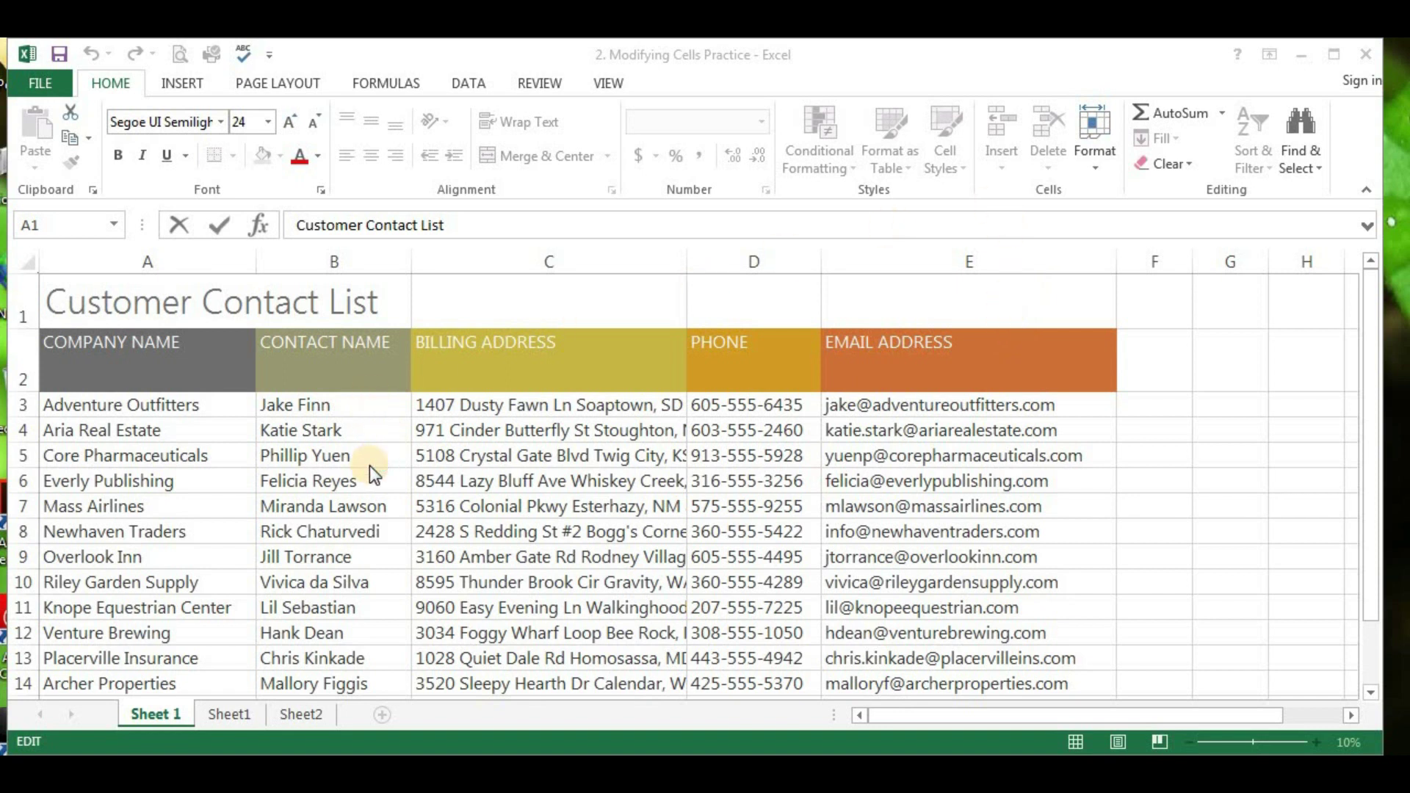
Step: In the Customer Contact List, insert a blank row 4 above Aria Real Estate, then delete it
{"action": "left_click", "coordinate": [29, 428]}
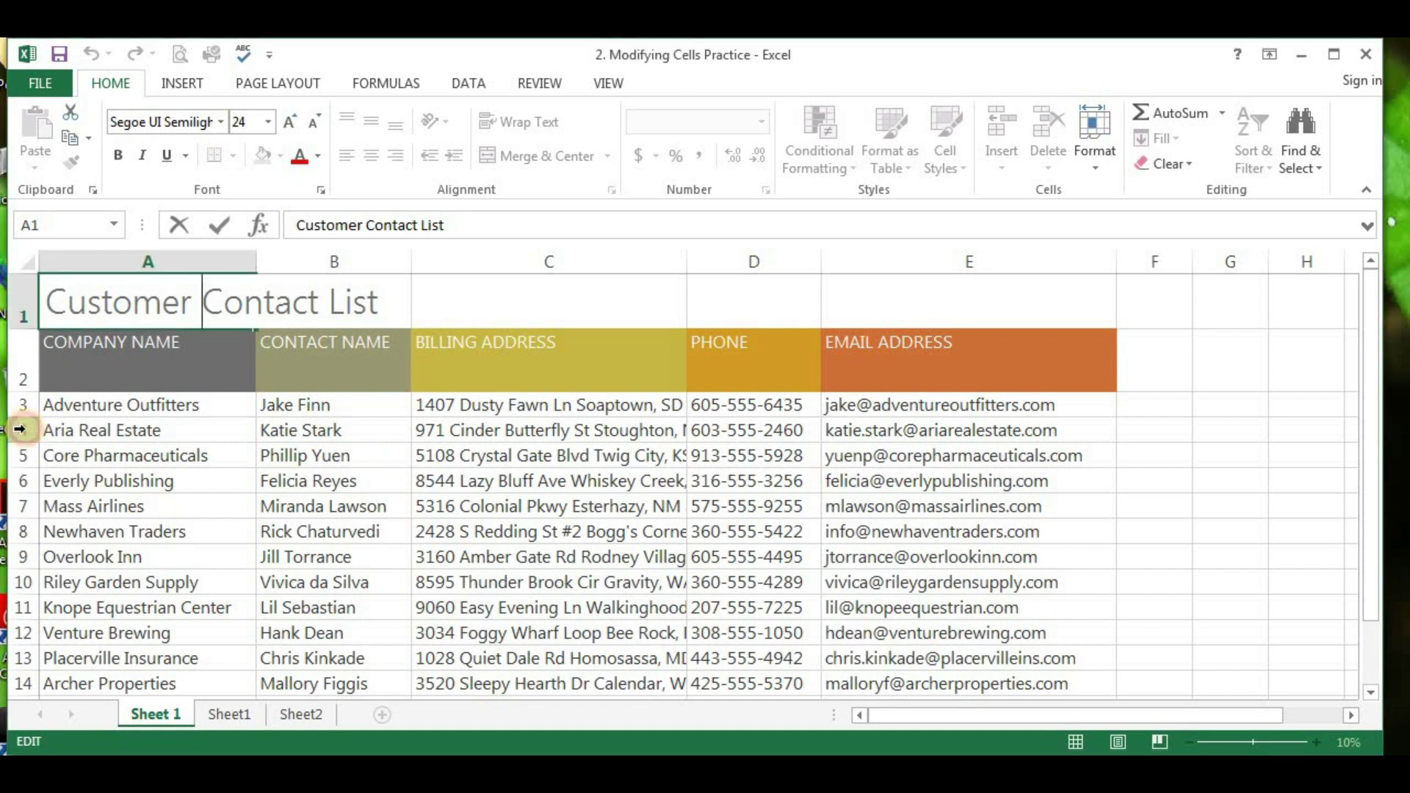
{"action": "left_click", "coordinate": [20, 429]}
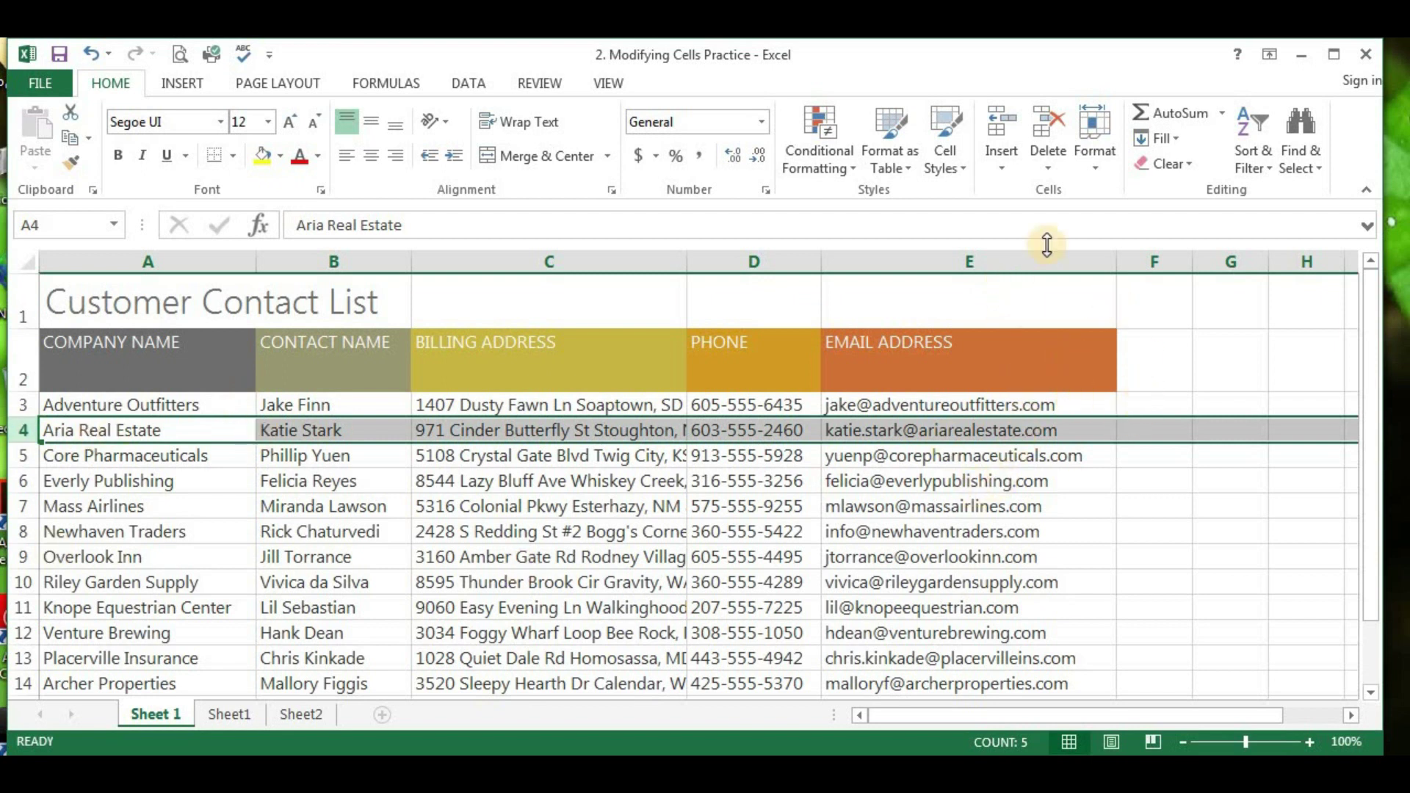
{"action": "left_click", "coordinate": [1010, 131]}
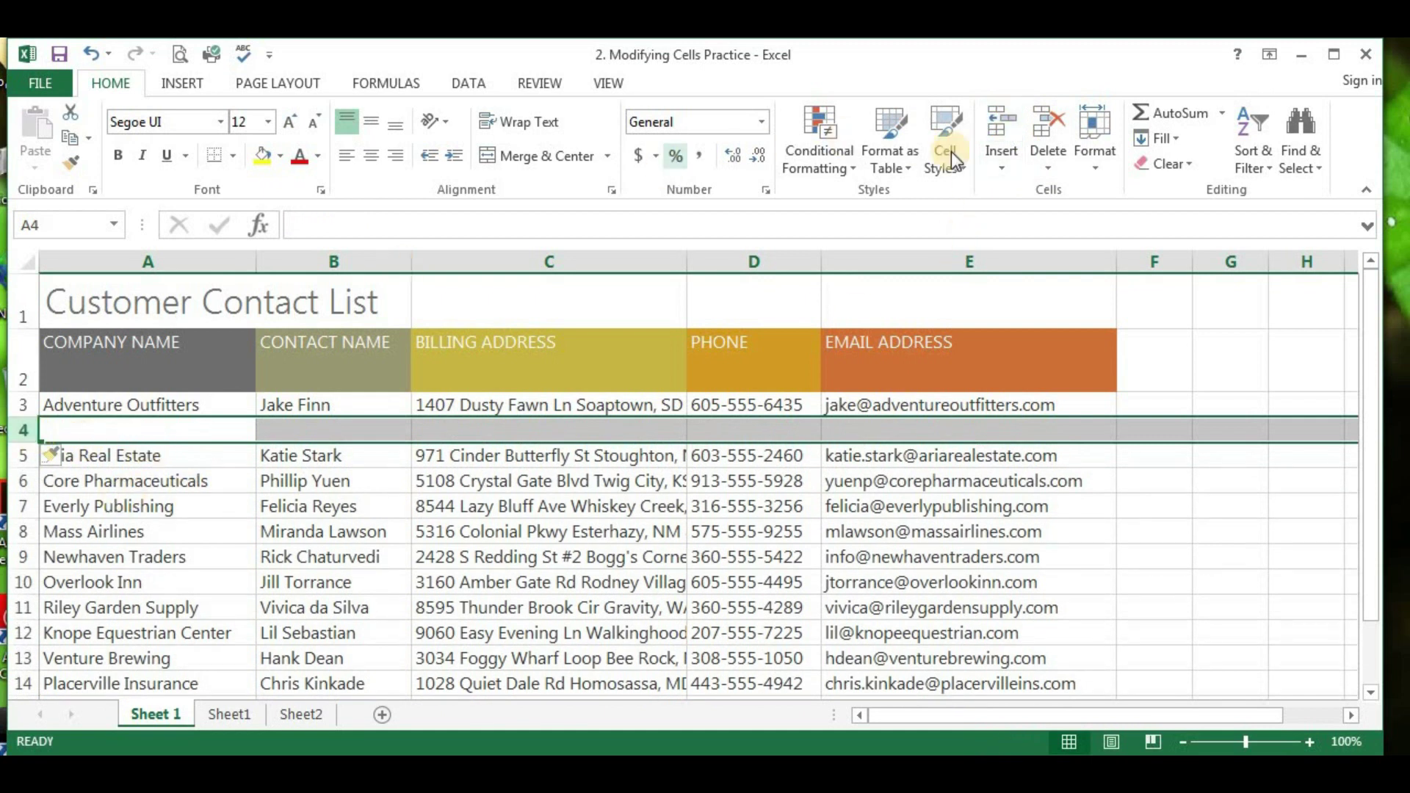
{"action": "left_click", "coordinate": [1051, 121]}
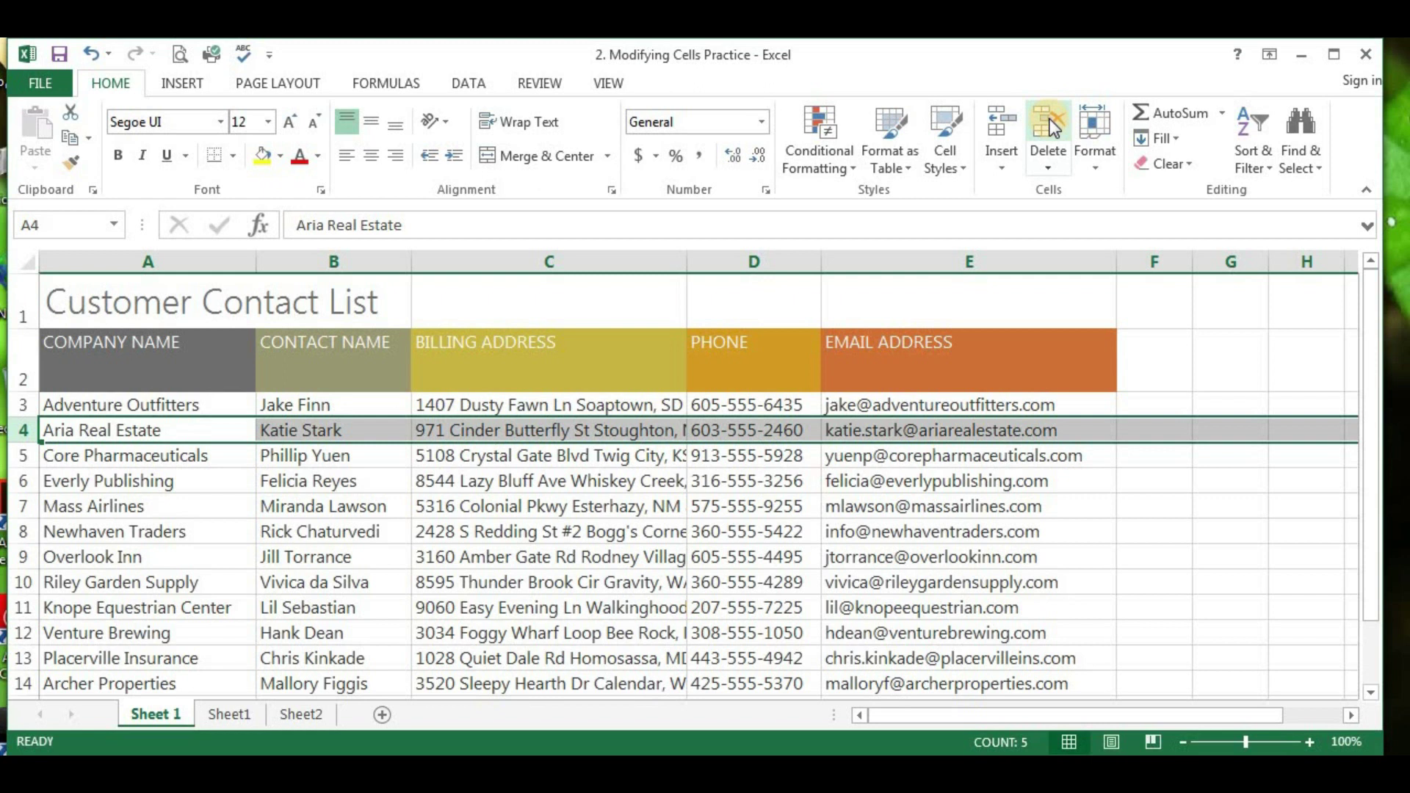
{"action": "left_click", "coordinate": [1163, 287]}
{"action": "left_click", "coordinate": [1143, 258]}
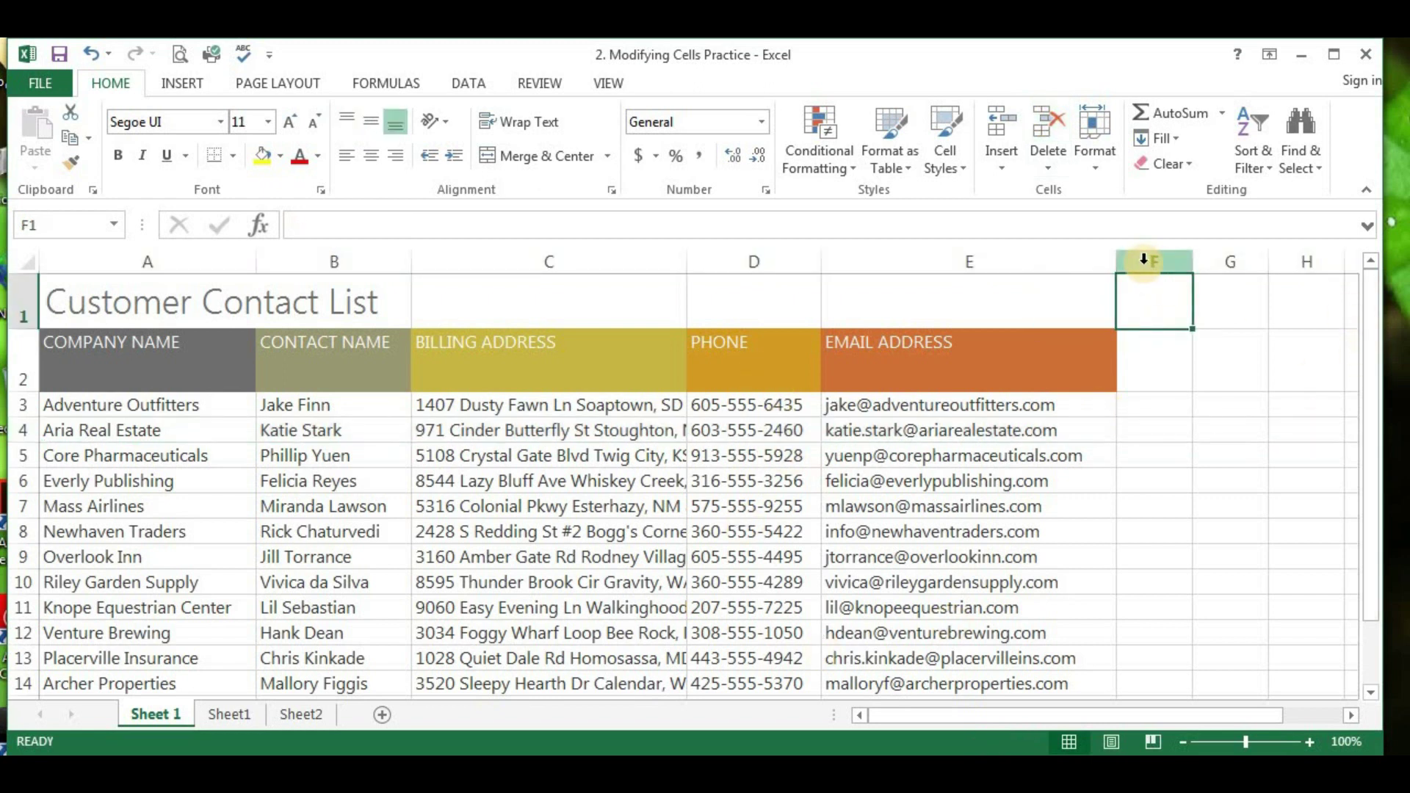
Step: Insert a blank column D before the PHONE column
{"action": "left_click", "coordinate": [1144, 259]}
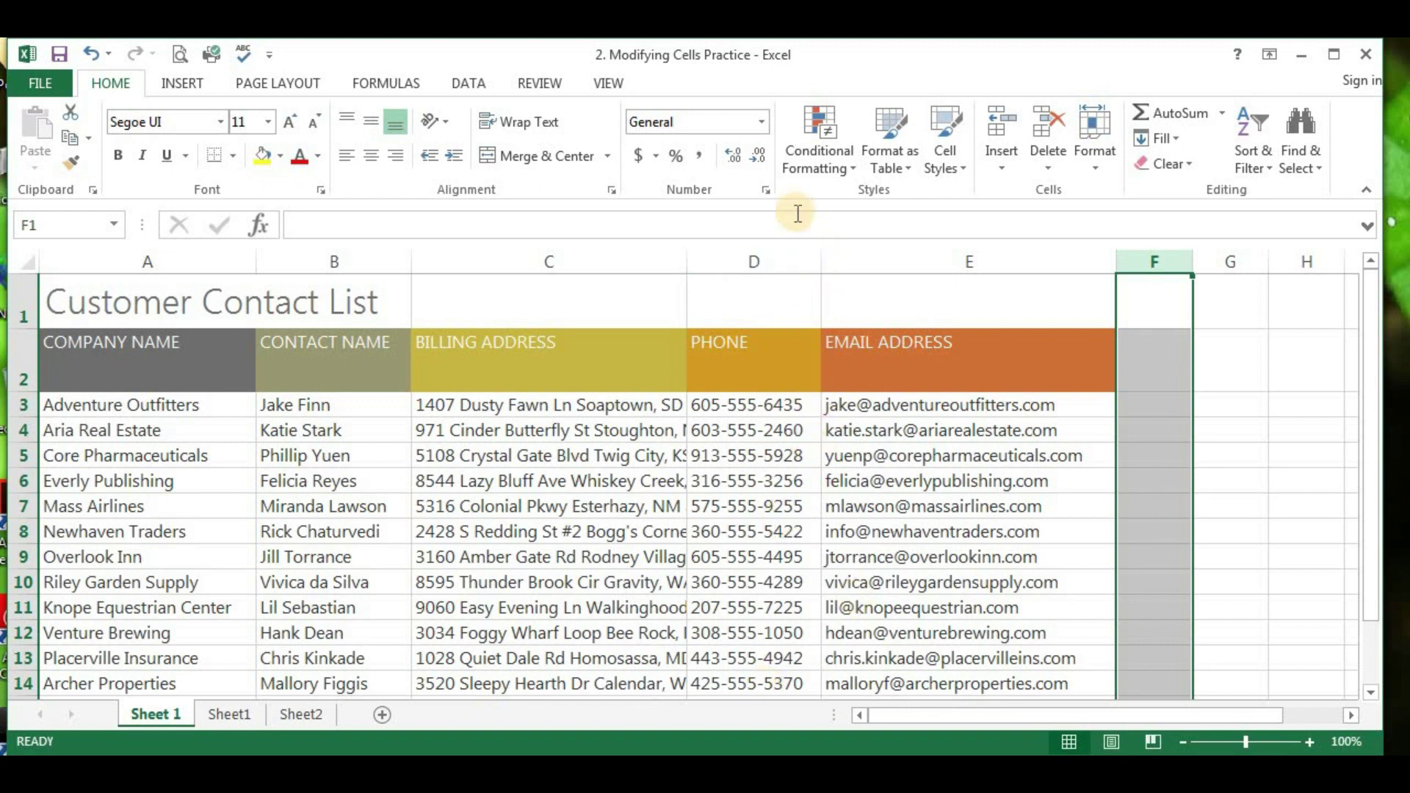
{"action": "left_click", "coordinate": [798, 249]}
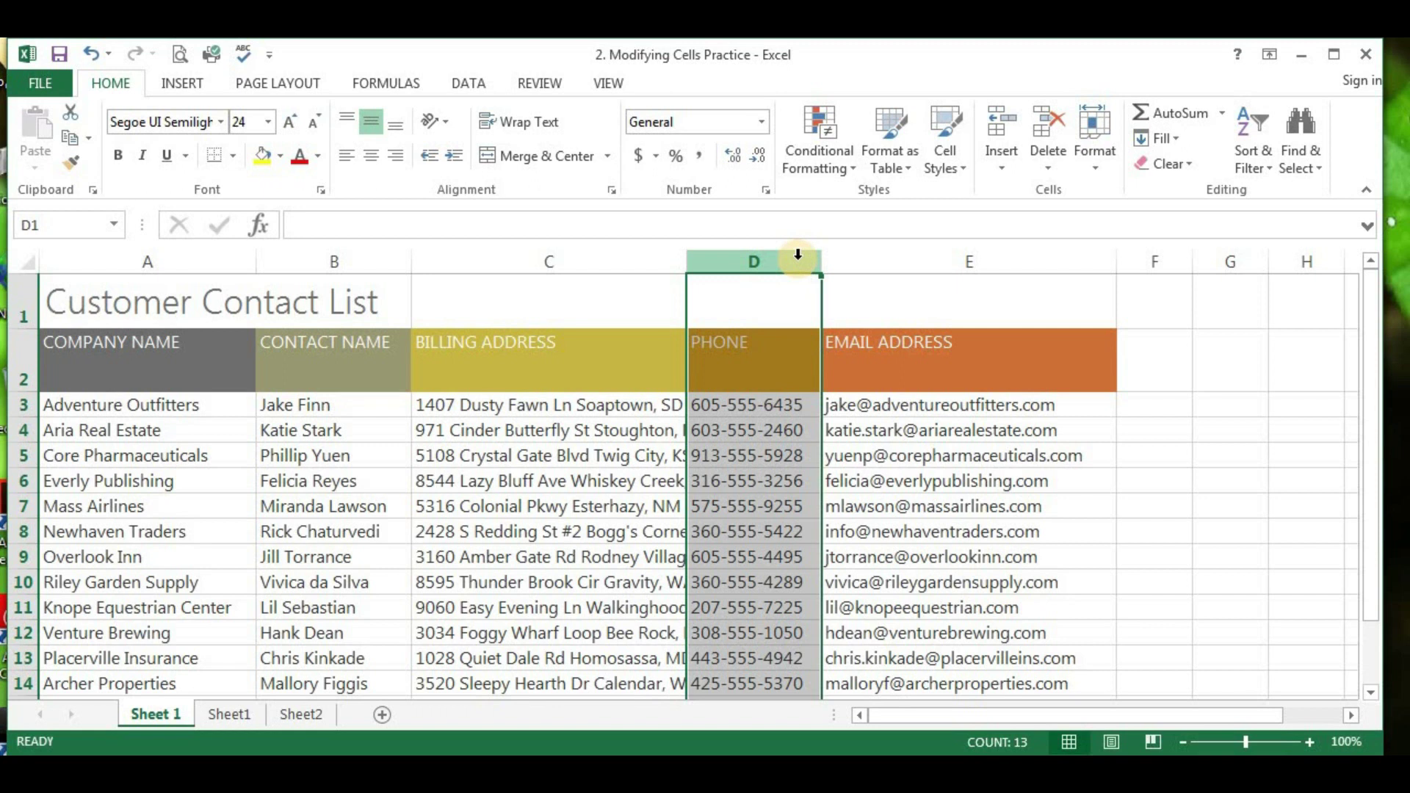
{"action": "left_click", "coordinate": [998, 127]}
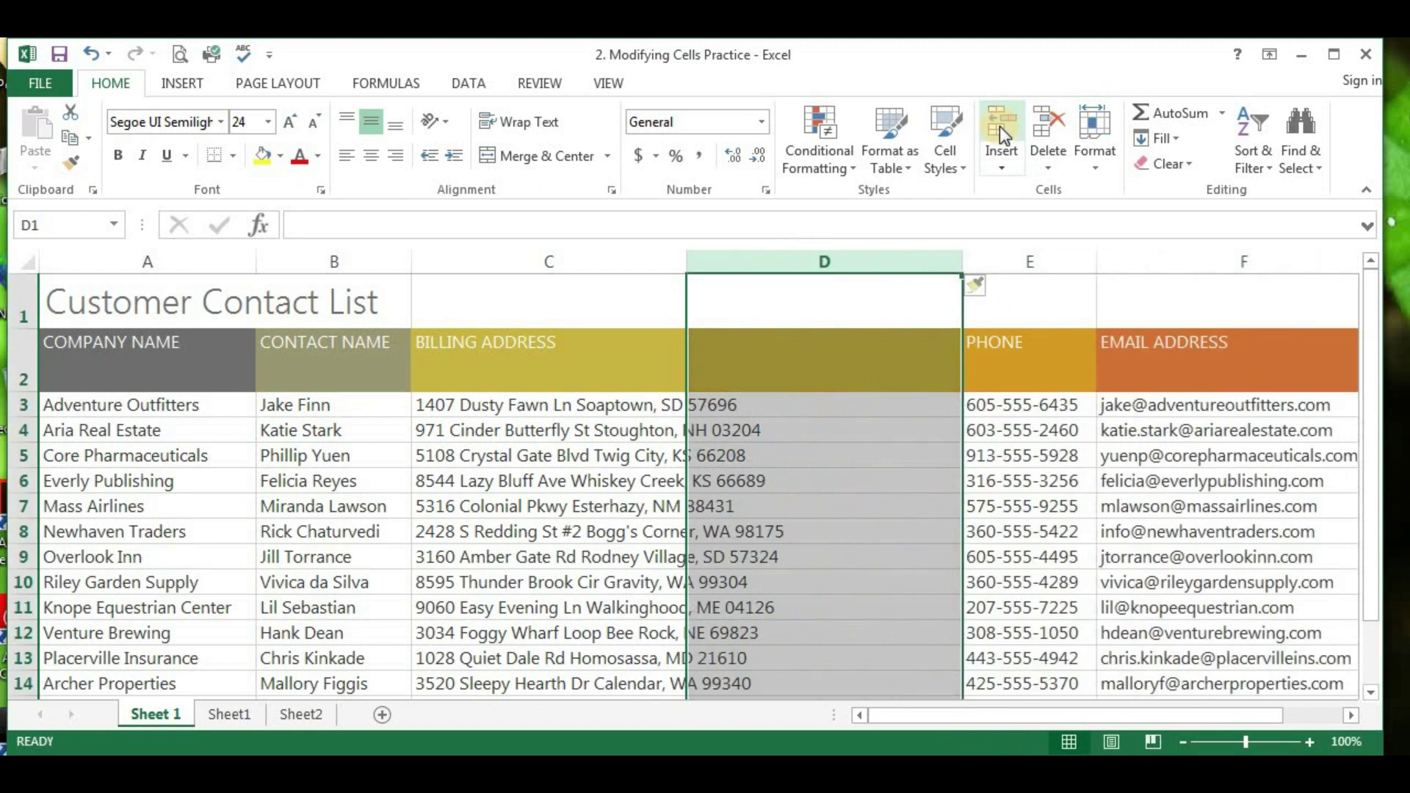
{"action": "left_click", "coordinate": [1073, 260]}
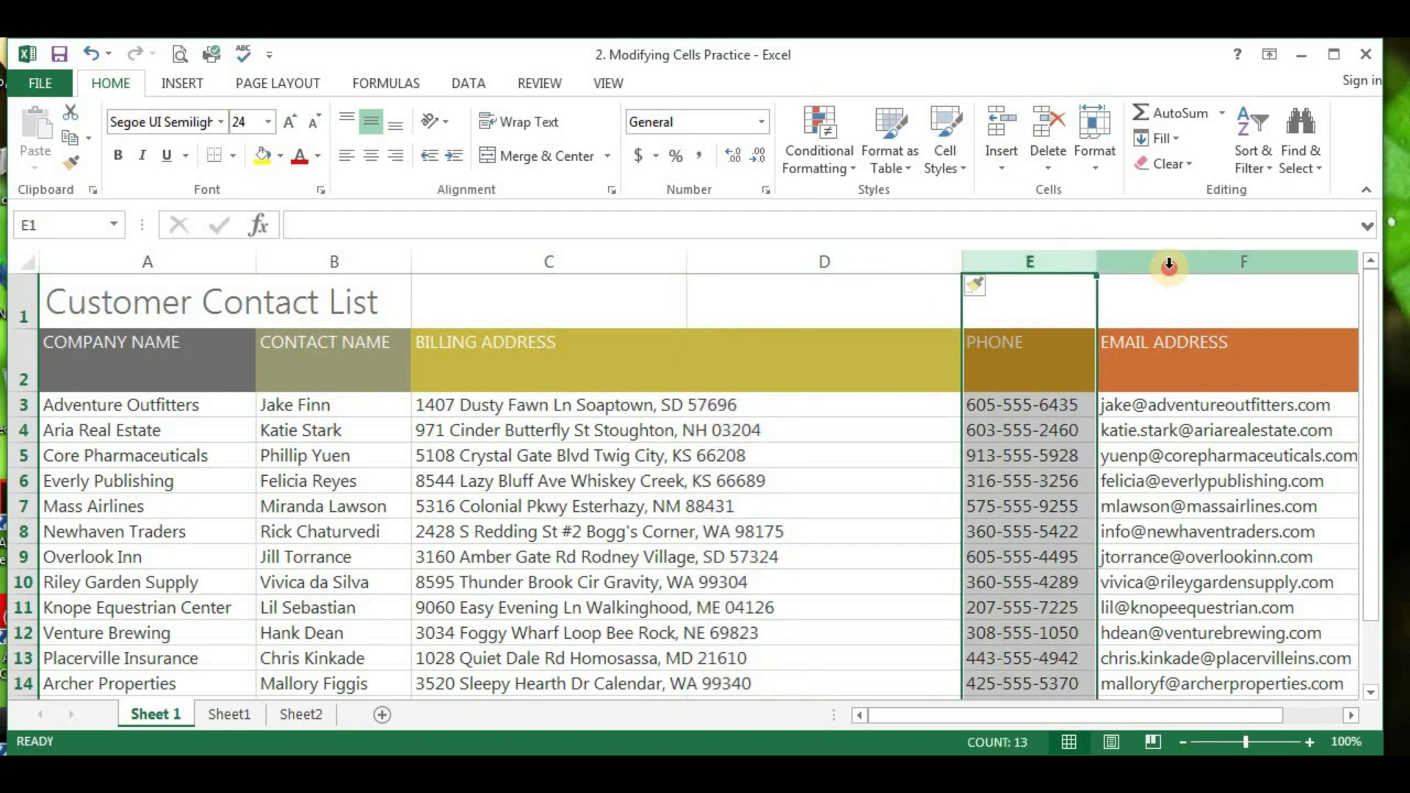
{"action": "left_click", "coordinate": [1169, 262]}
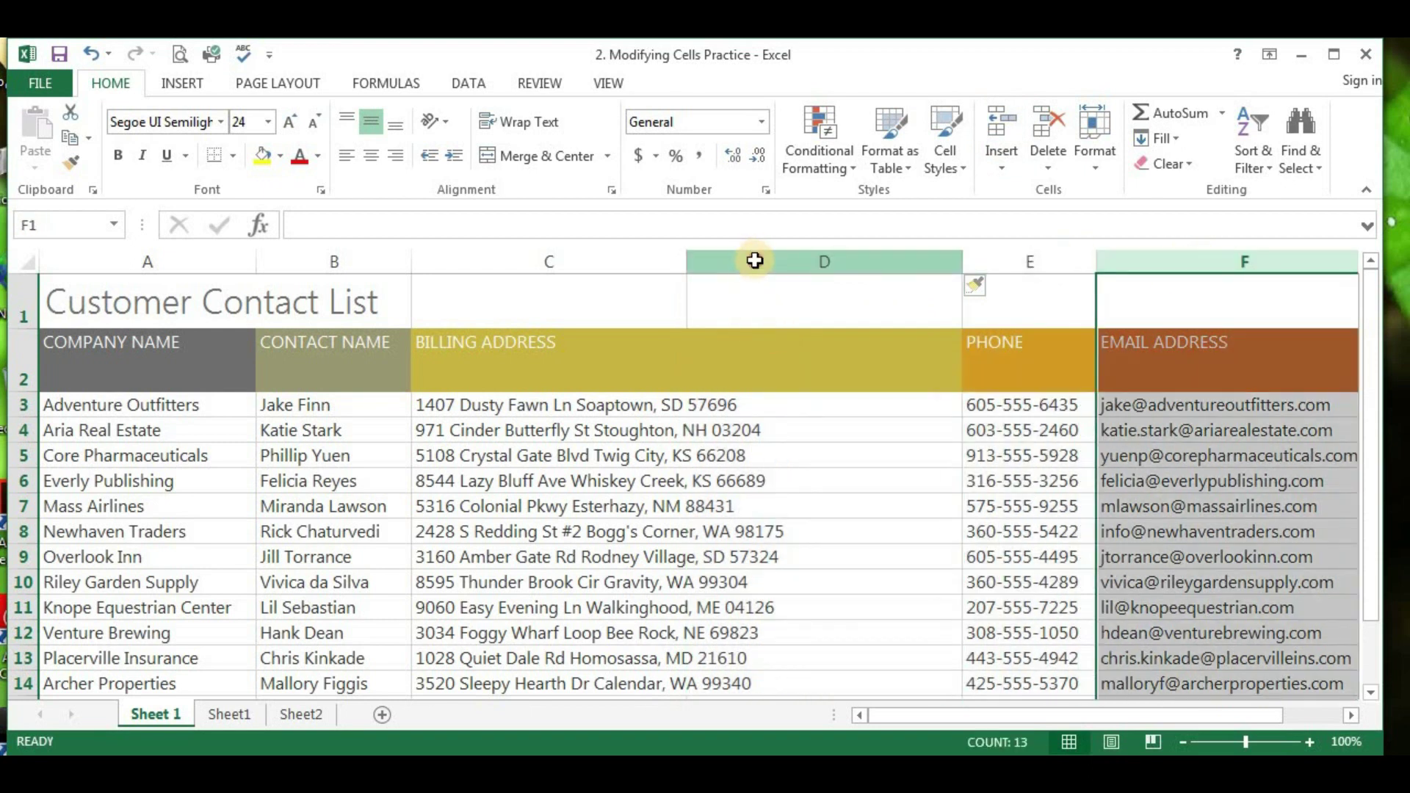
{"action": "left_click", "coordinate": [754, 260]}
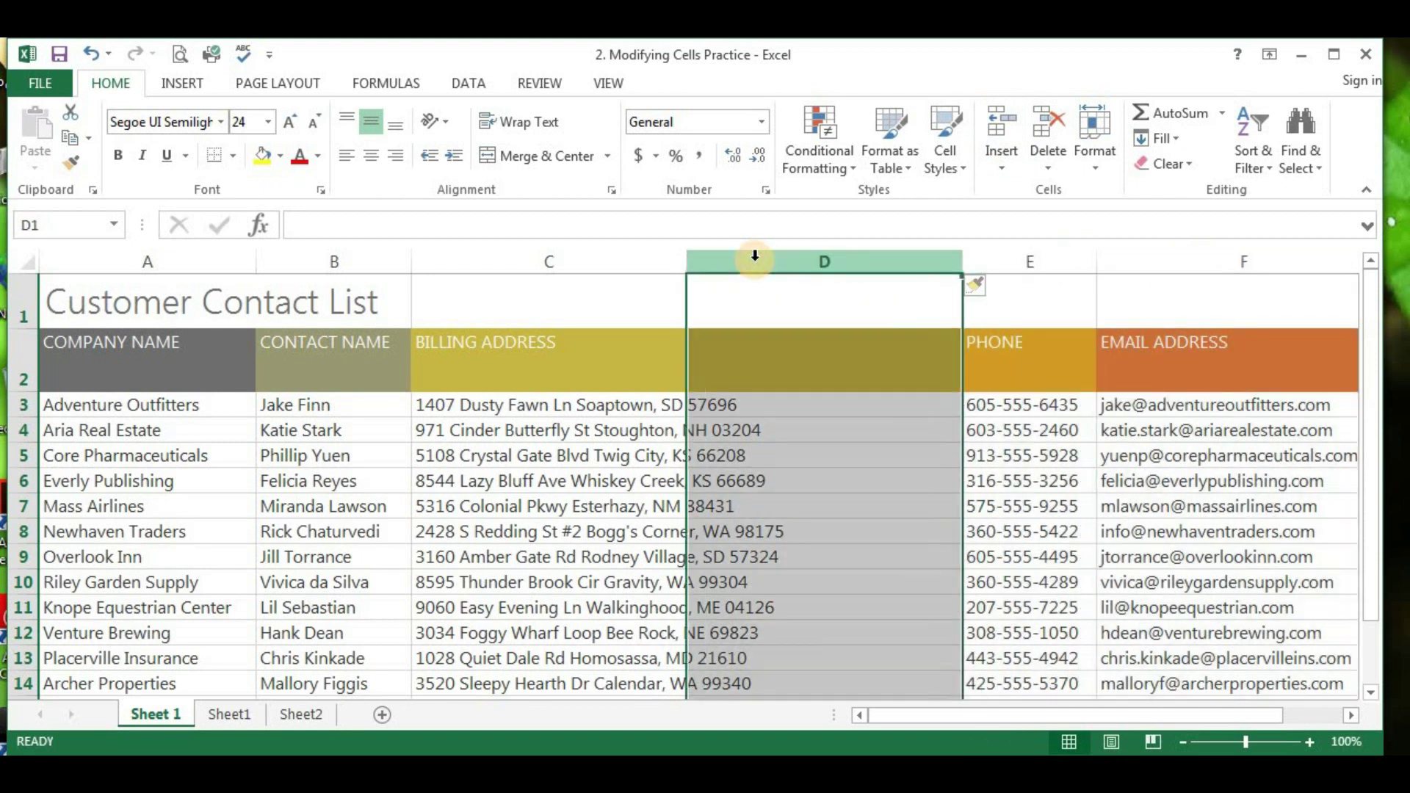
{"action": "left_click", "coordinate": [610, 261]}
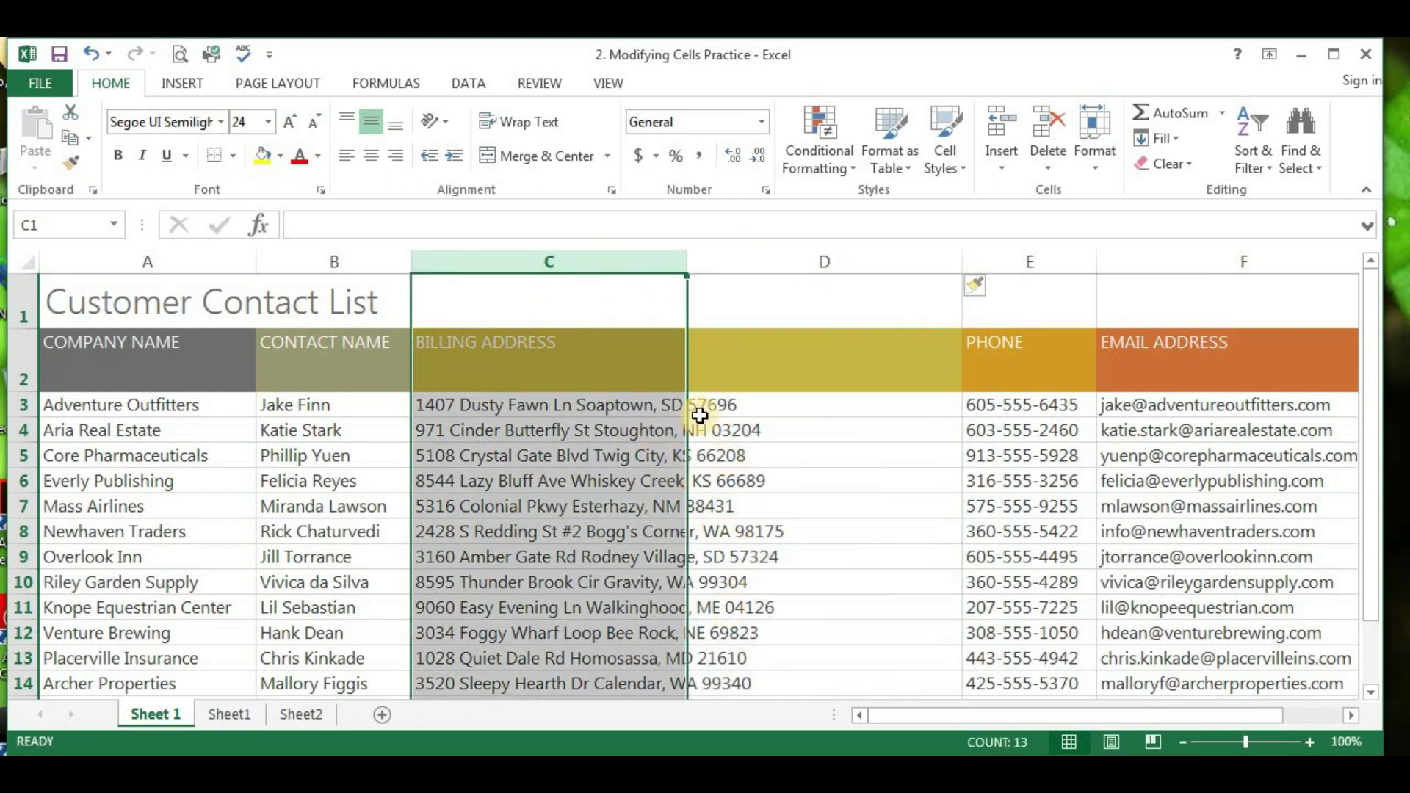
{"action": "left_click", "coordinate": [762, 262]}
Step: Check that cells D3 through D12 of the new column D are empty
{"action": "left_click", "coordinate": [810, 398]}
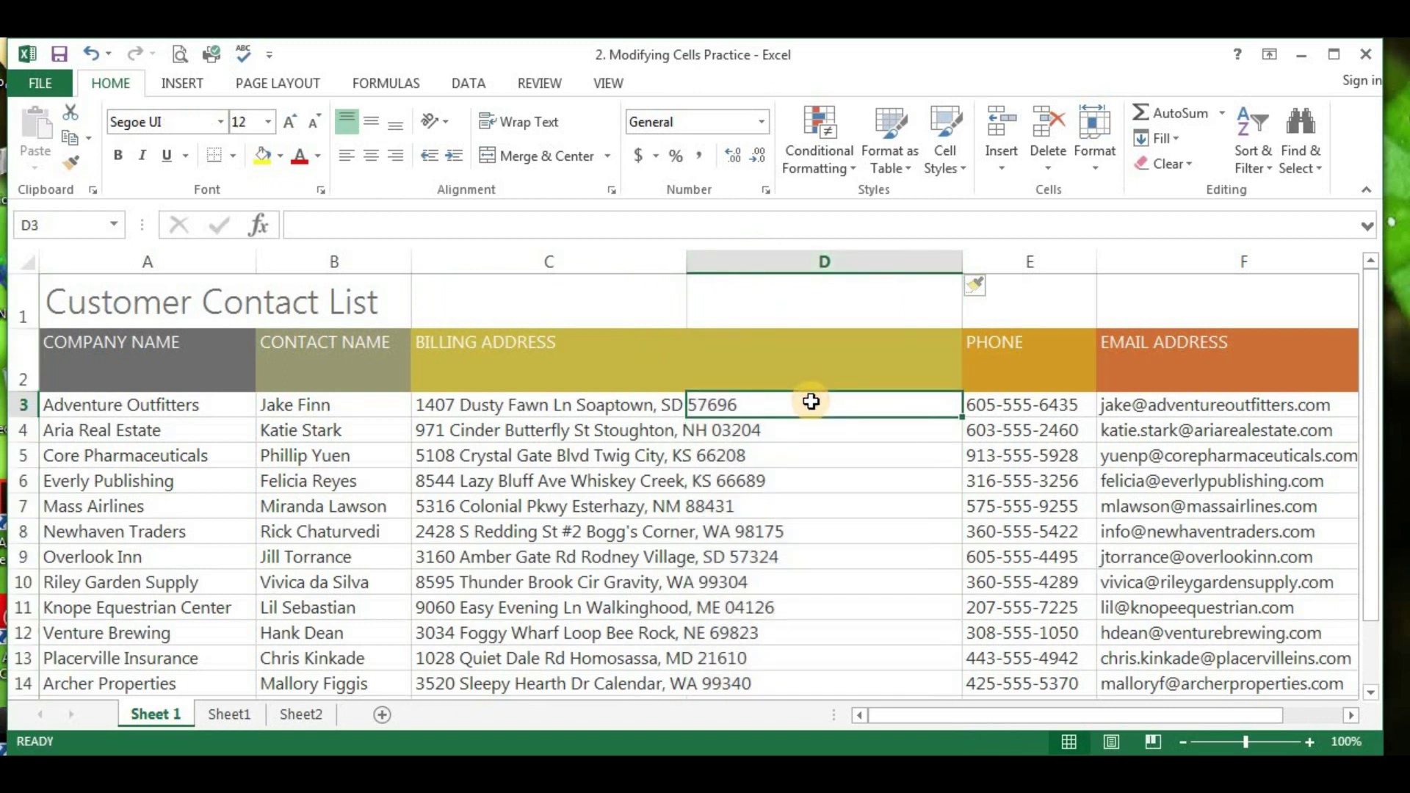
{"action": "double_click", "coordinate": [811, 403]}
{"action": "key", "text": "Escape"}
{"action": "double_click", "coordinate": [805, 438]}
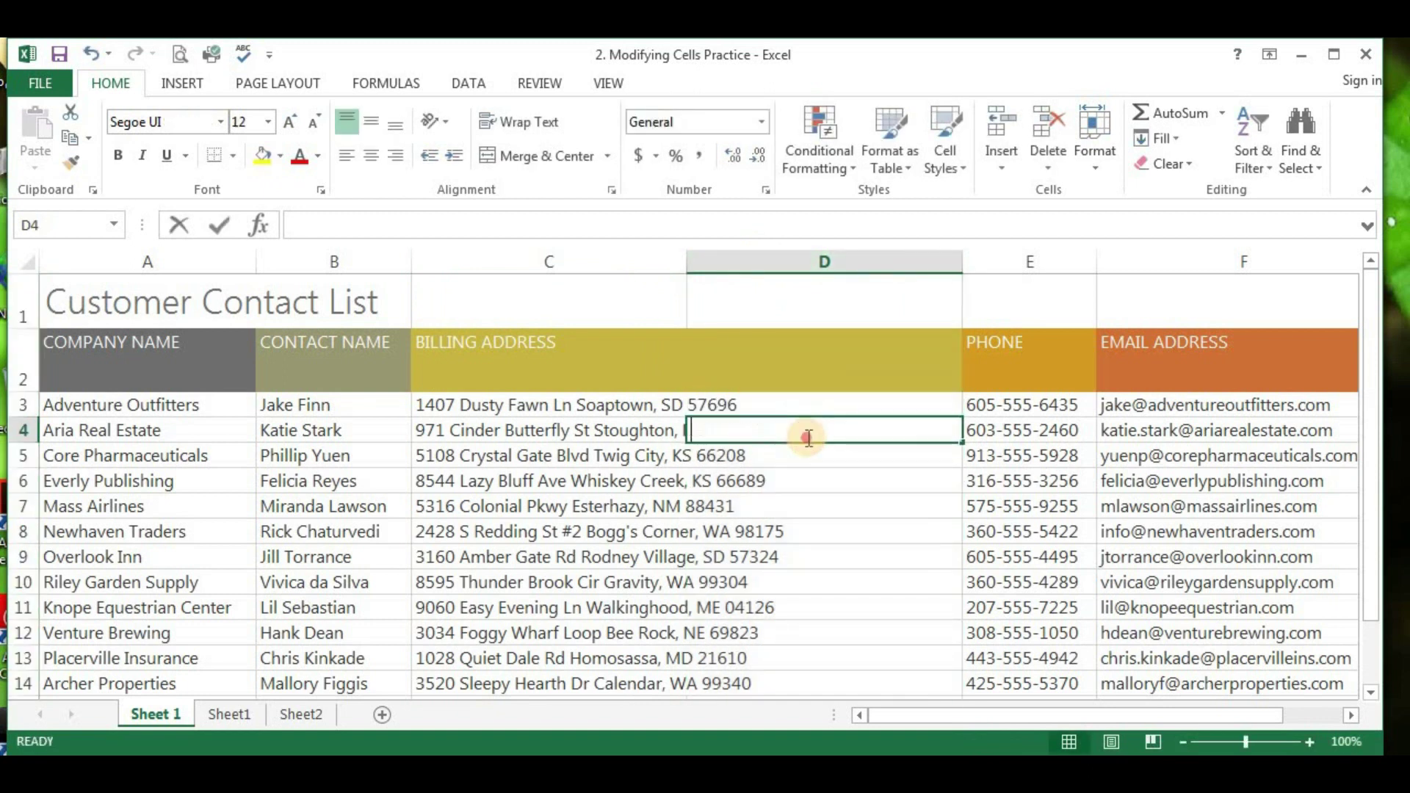
{"action": "left_click", "coordinate": [807, 489]}
{"action": "left_click", "coordinate": [818, 531]}
{"action": "left_click", "coordinate": [817, 608]}
{"action": "left_click", "coordinate": [819, 633]}
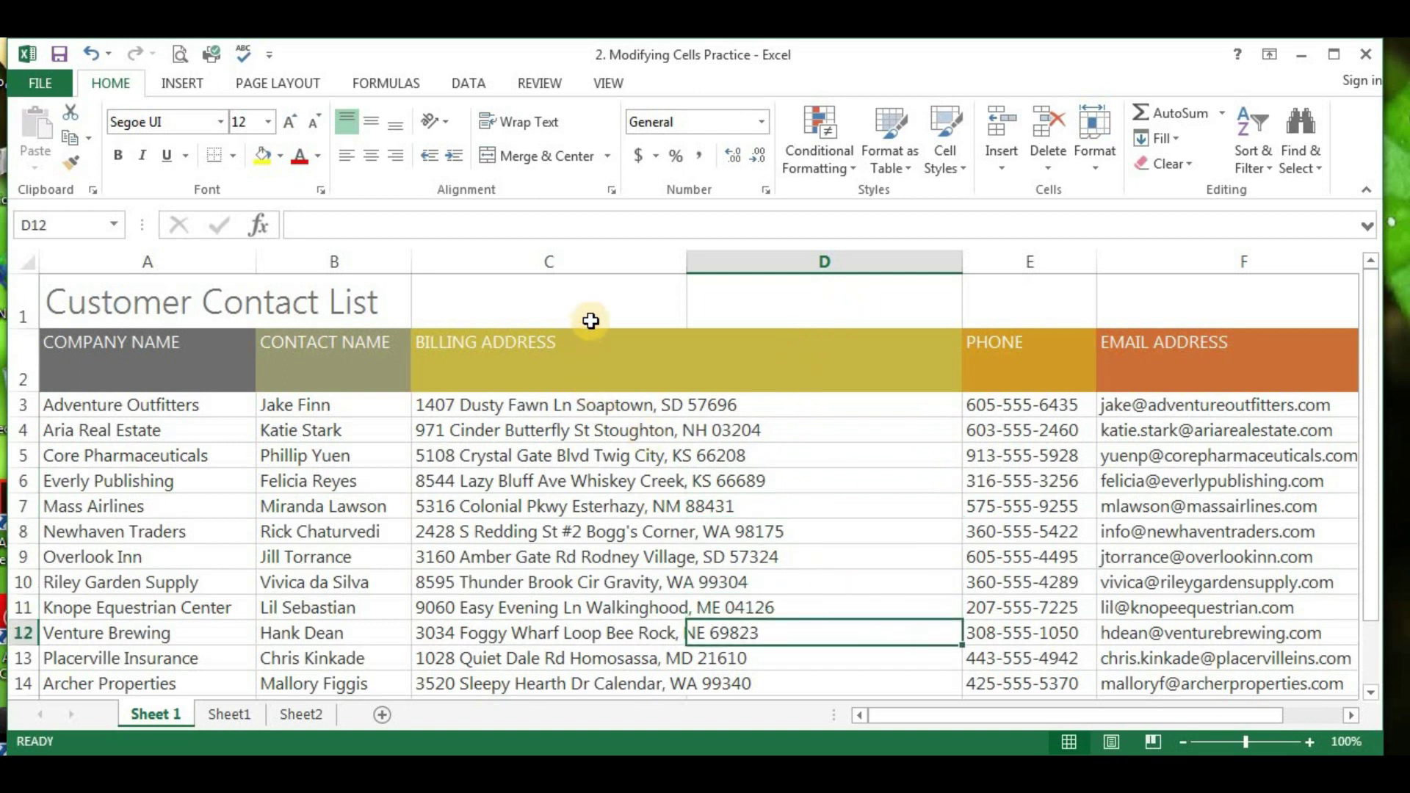
{"action": "left_click", "coordinate": [894, 248]}
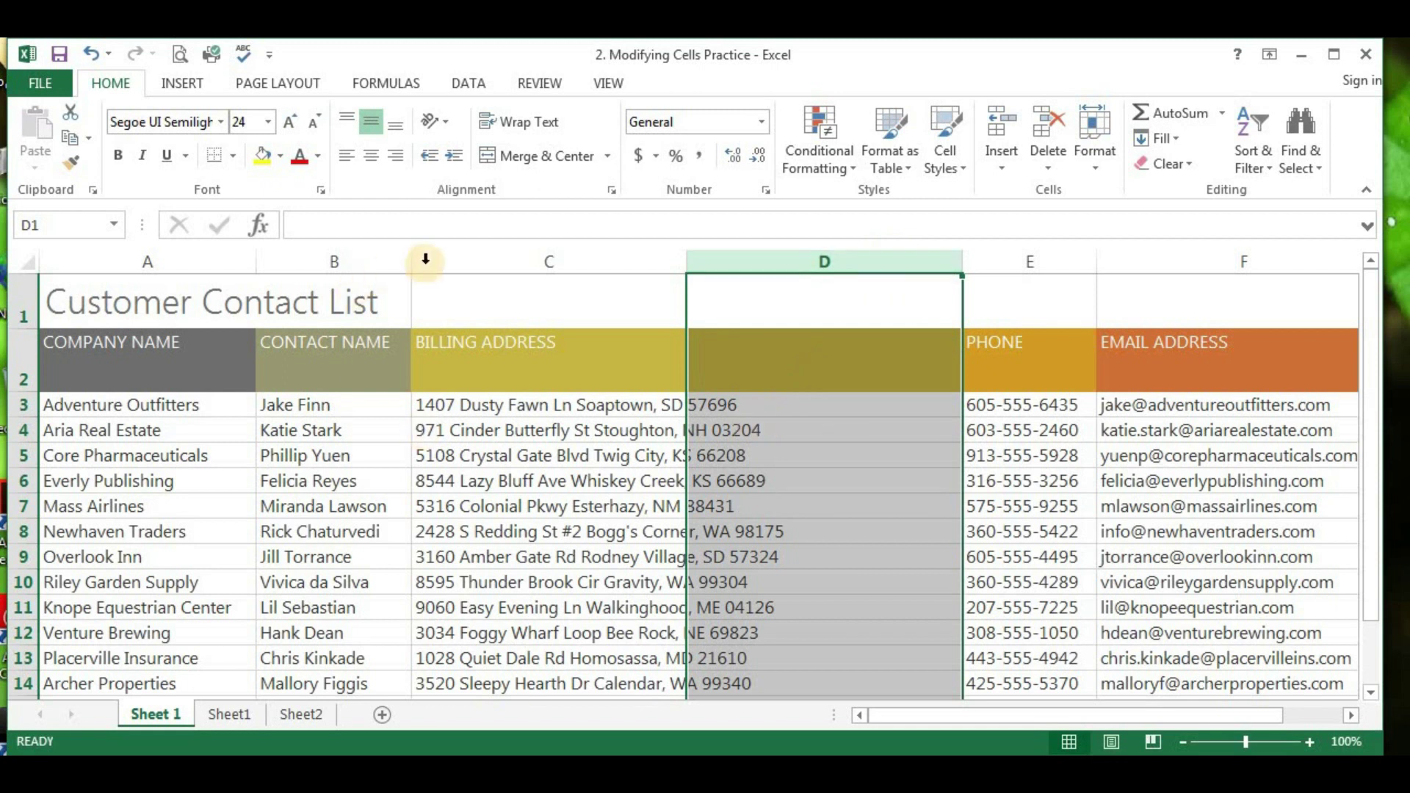
Step: Insert a blank column before the Contact Name column B
{"action": "left_click", "coordinate": [390, 258]}
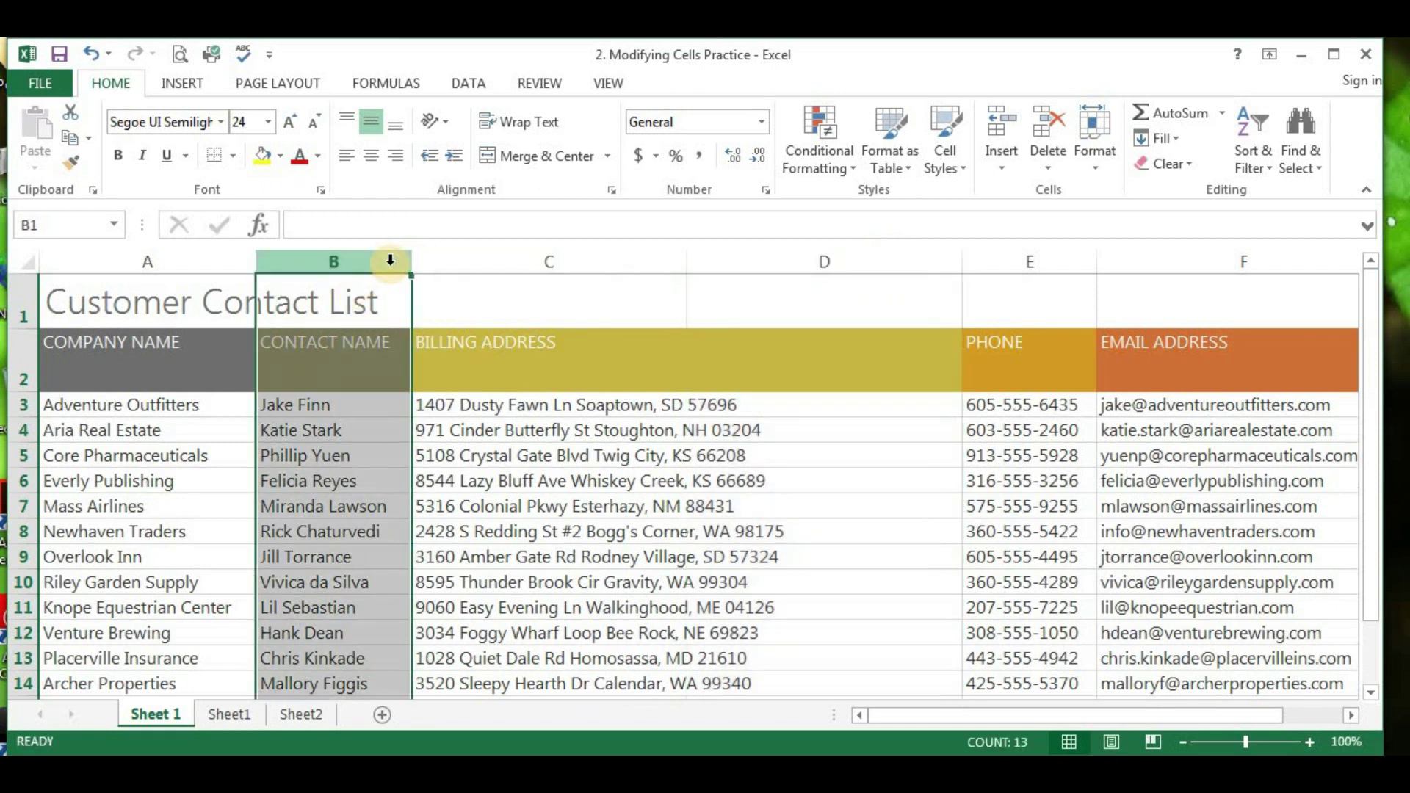
{"action": "left_click", "coordinate": [1003, 132]}
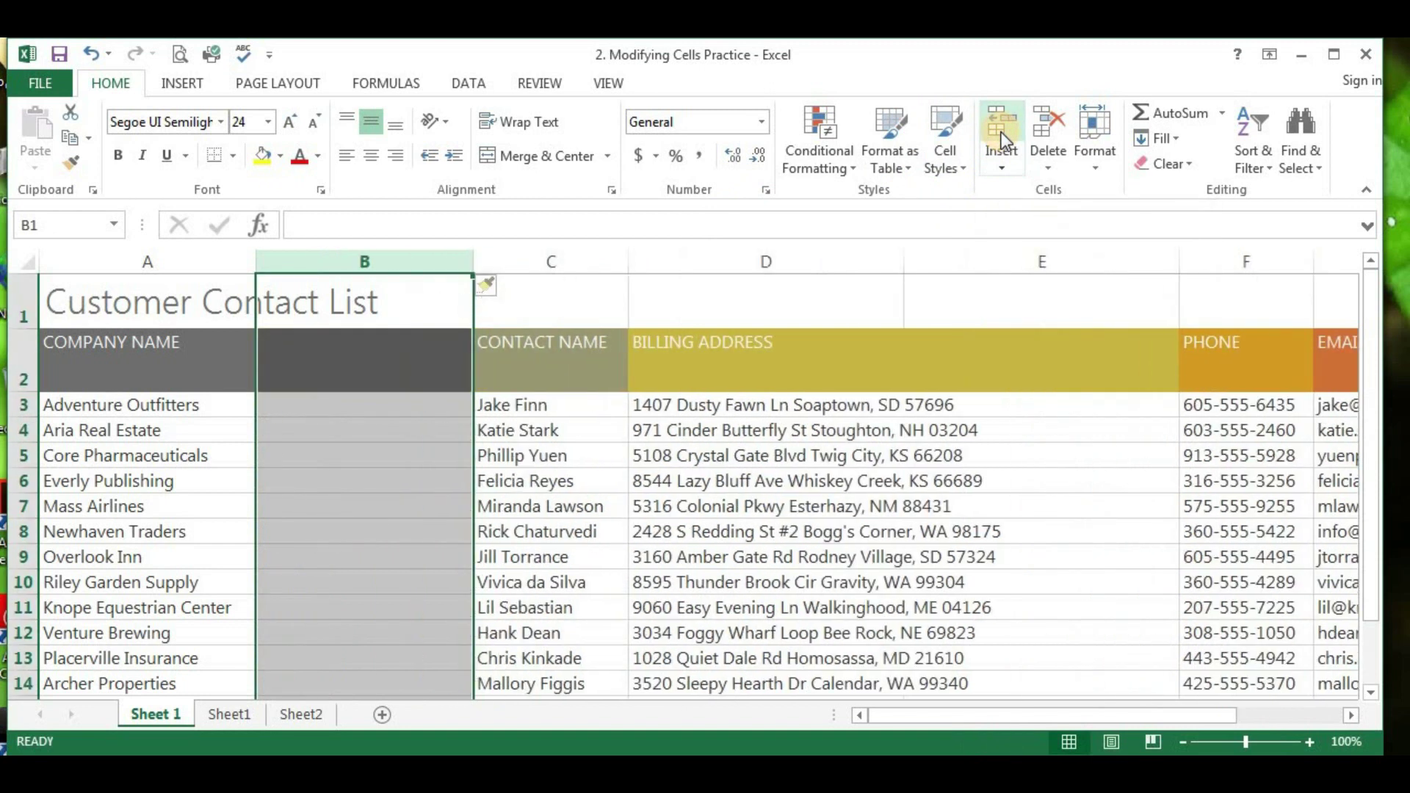
{"action": "scroll", "coordinate": [598, 438], "scroll_direction": "down", "scroll_amount": 2}
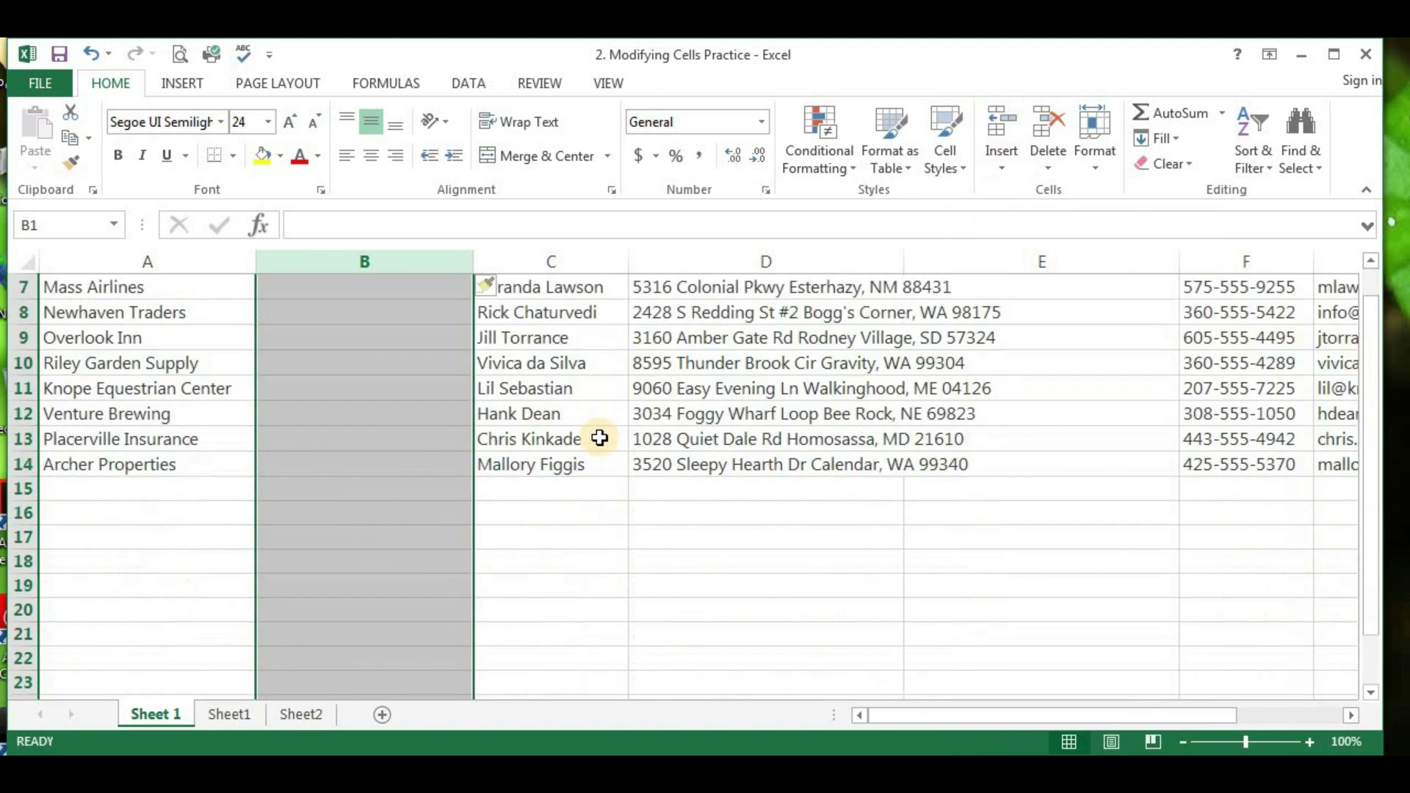
{"action": "scroll", "coordinate": [444, 447], "scroll_direction": "up", "scroll_amount": 1}
{"action": "scroll", "coordinate": [444, 447], "scroll_direction": "up", "scroll_amount": 1}
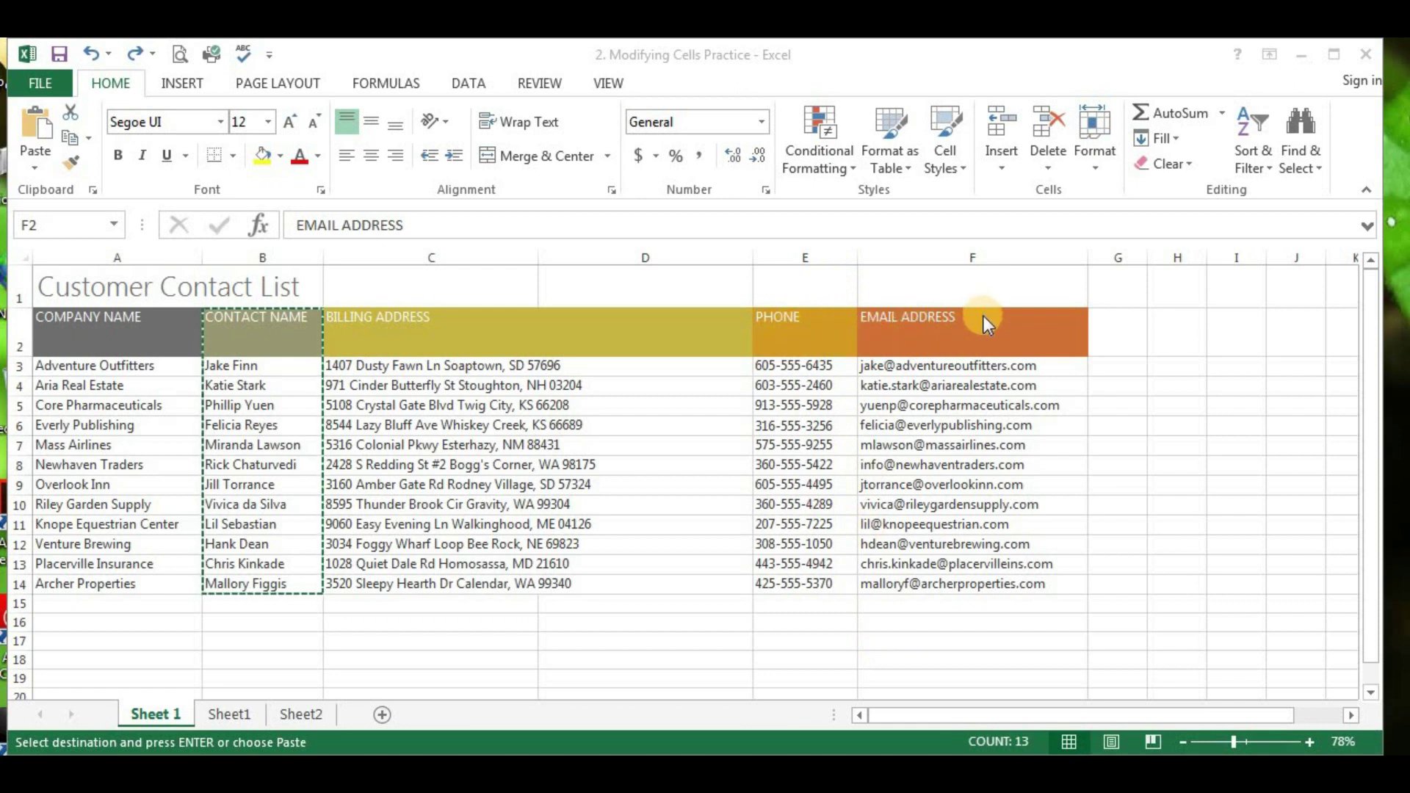
Step: Attempt dragging the Contact Name cells and cancel the overwrite prompt
{"action": "left_click", "coordinate": [211, 314]}
{"action": "left_click_drag", "start_coordinate": [211, 314], "coordinate": [263, 564]}
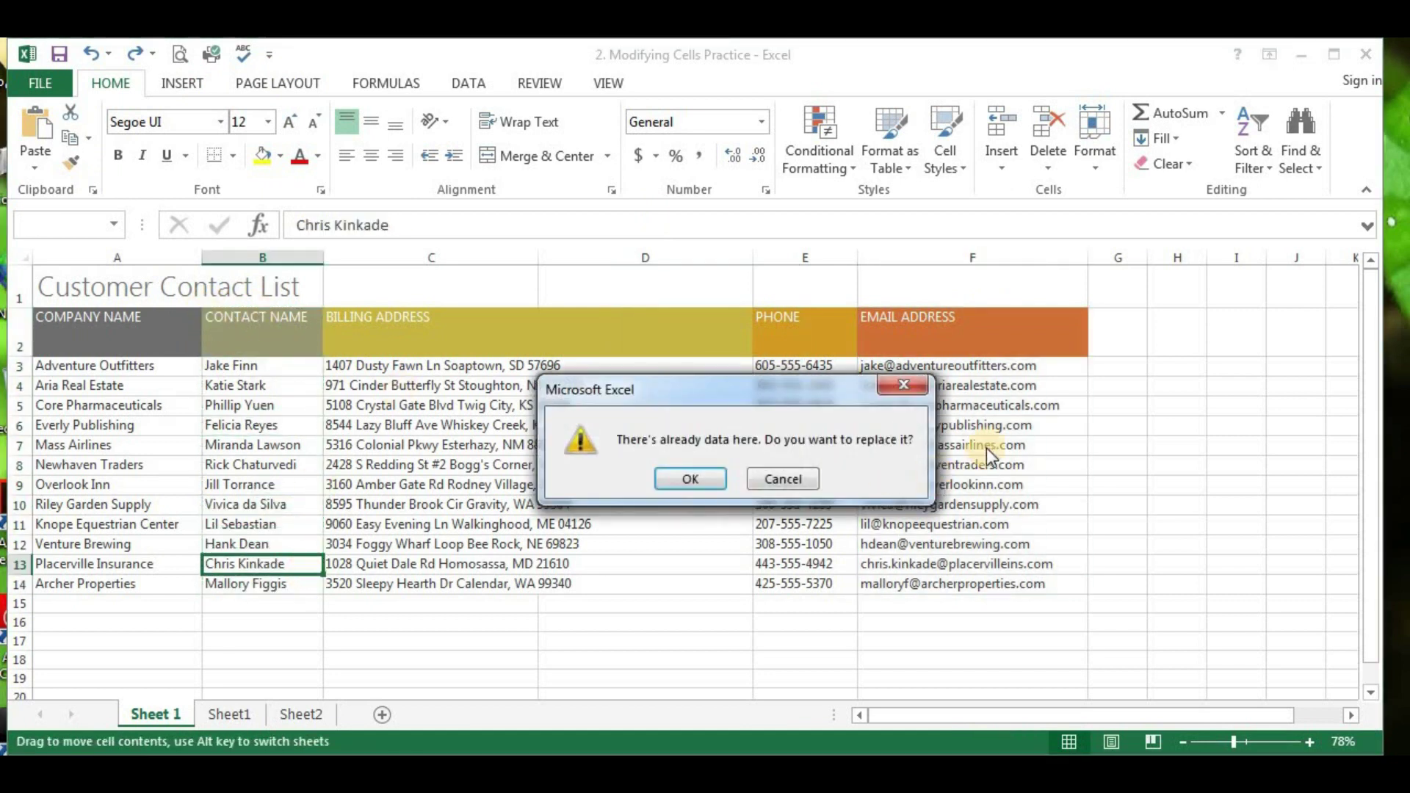
{"action": "key", "text": "Escape"}
Step: Cut B2:B14 and insert the cut cells at F2:F14, before Email Address
{"action": "left_click_drag", "start_coordinate": [220, 315], "coordinate": [283, 583]}
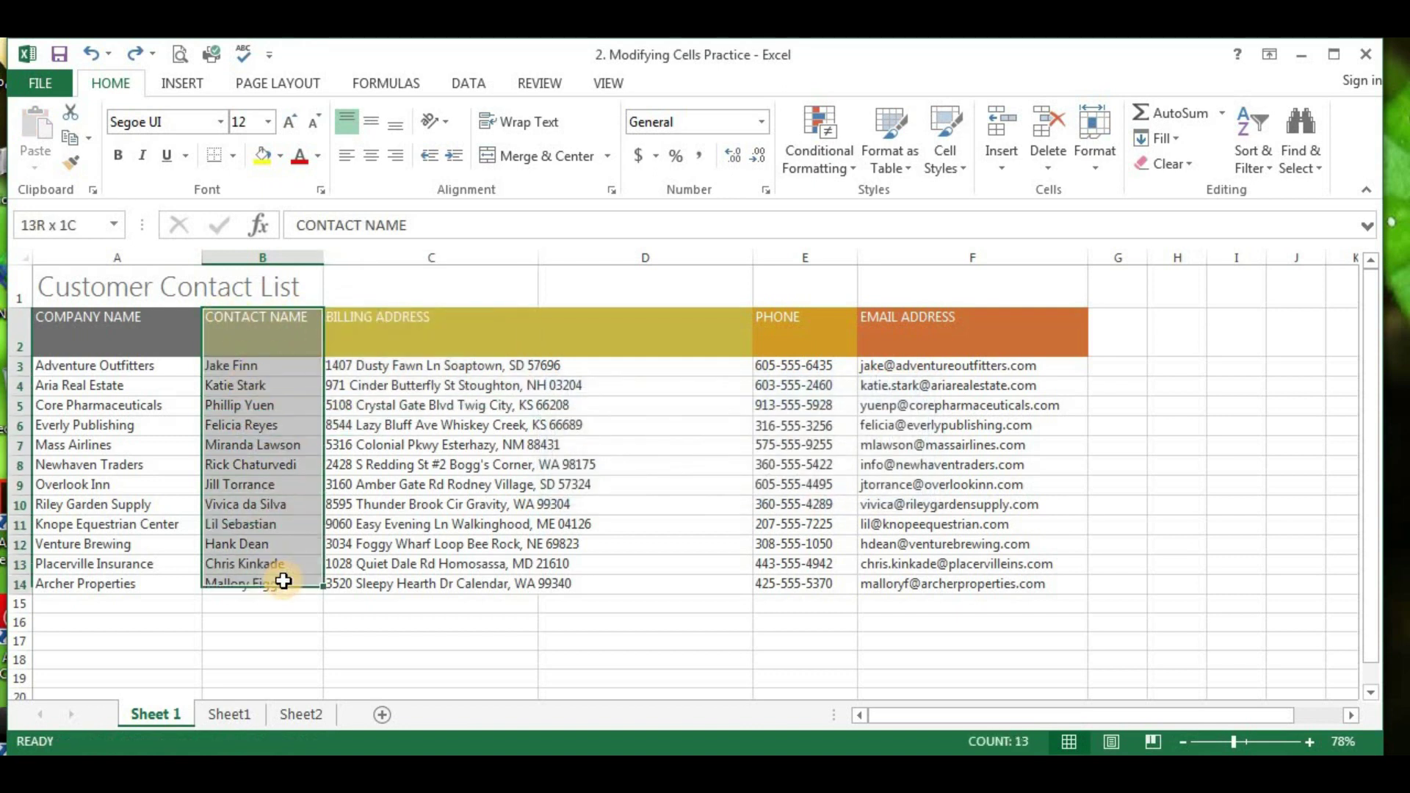
{"action": "left_click", "coordinate": [70, 112]}
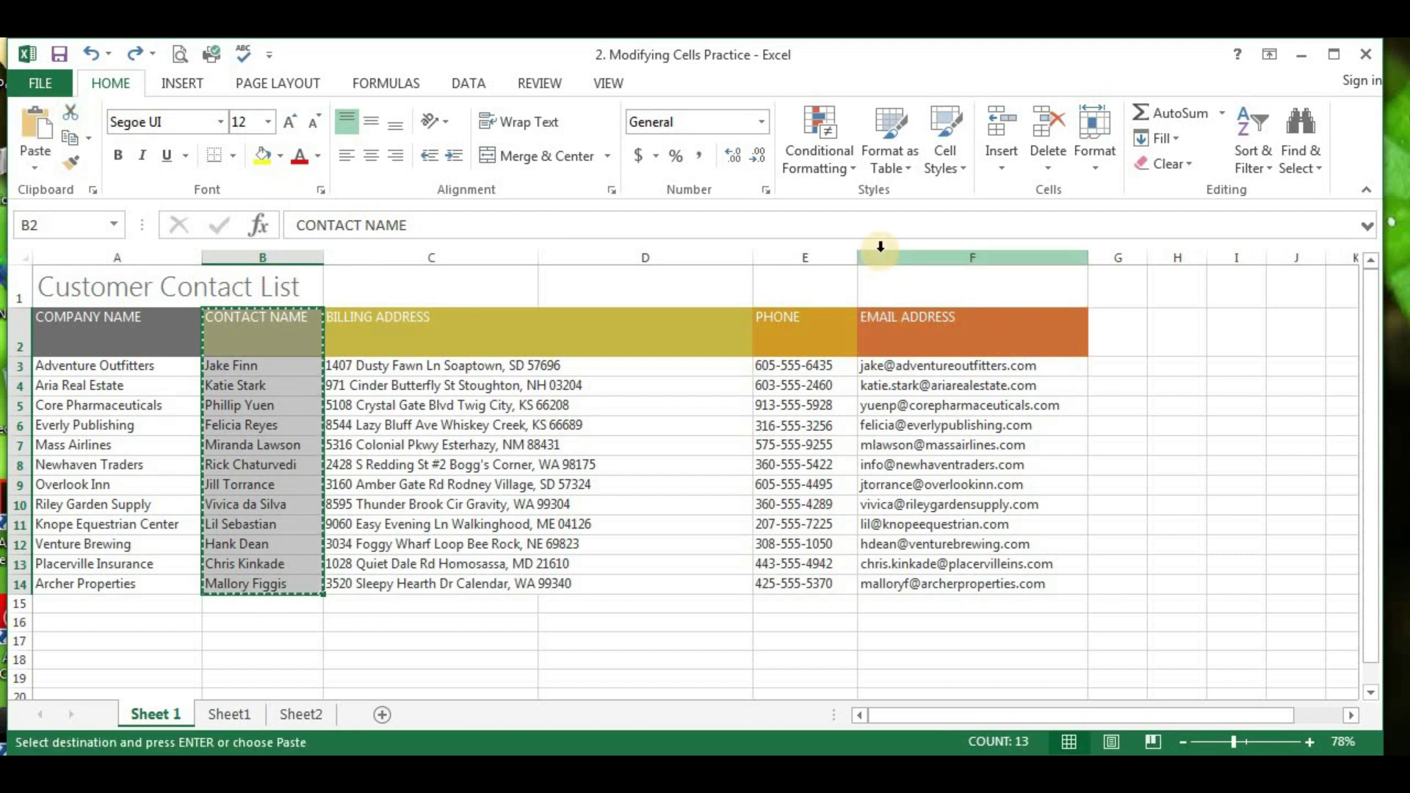
{"action": "left_click", "coordinate": [873, 318]}
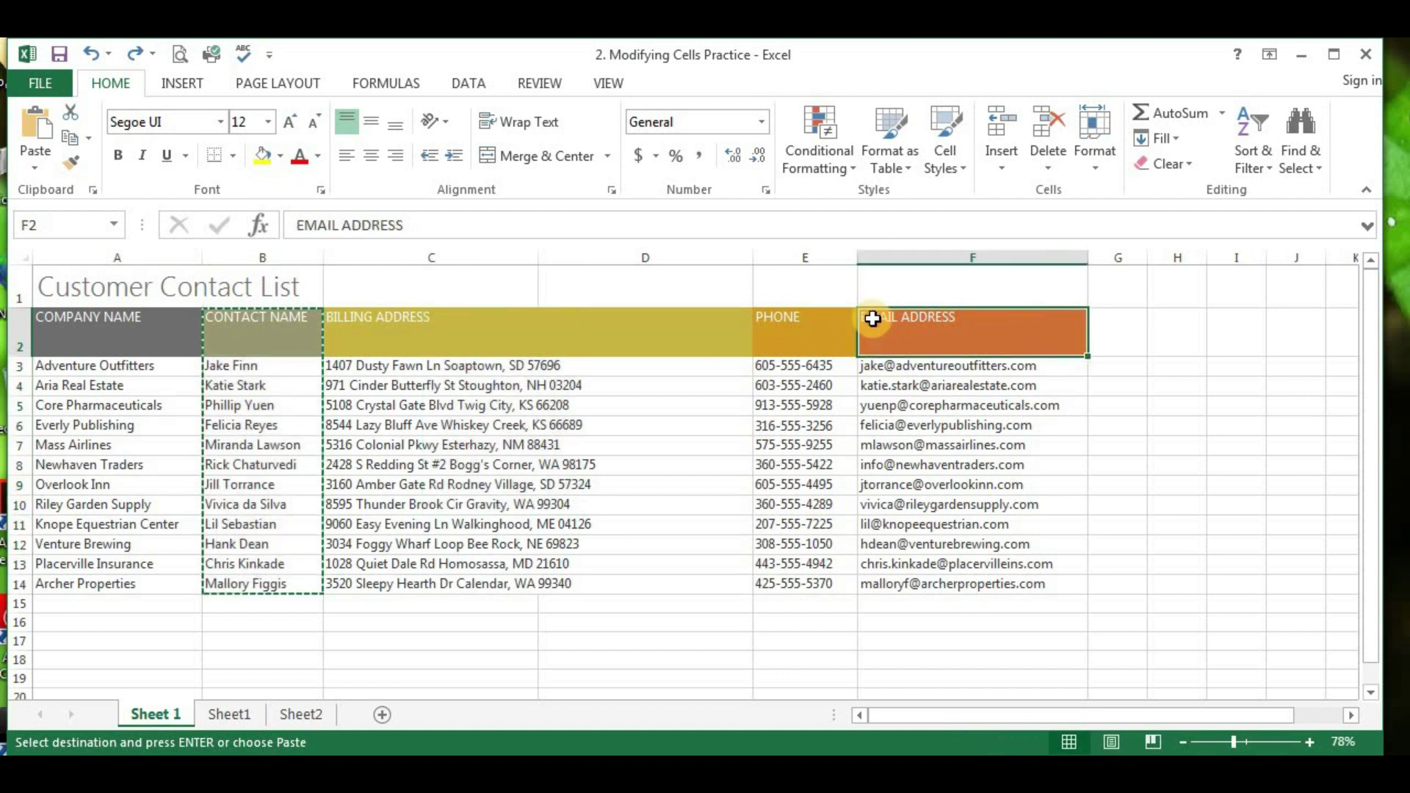
{"action": "left_click_drag", "start_coordinate": [873, 318], "coordinate": [984, 580]}
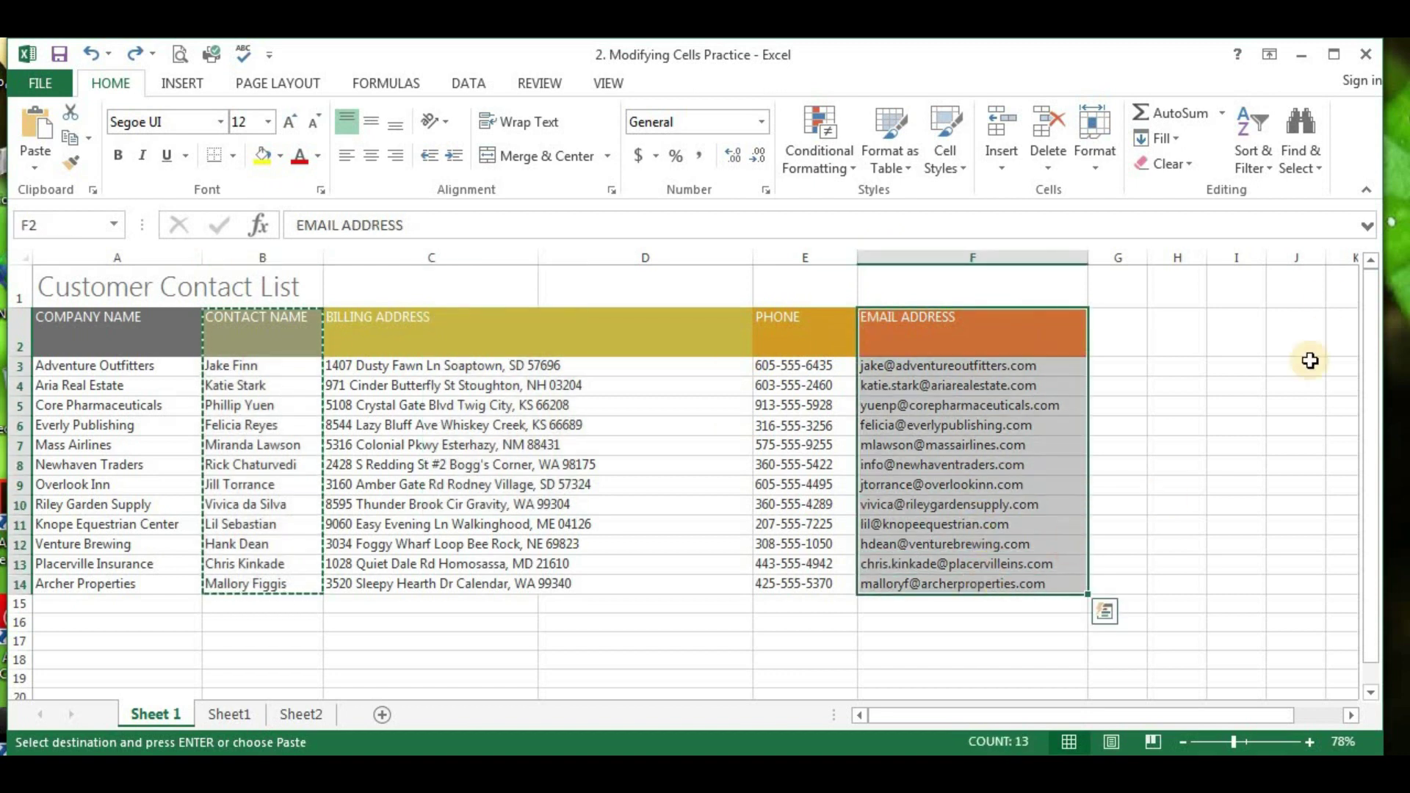
{"action": "left_click", "coordinate": [998, 129]}
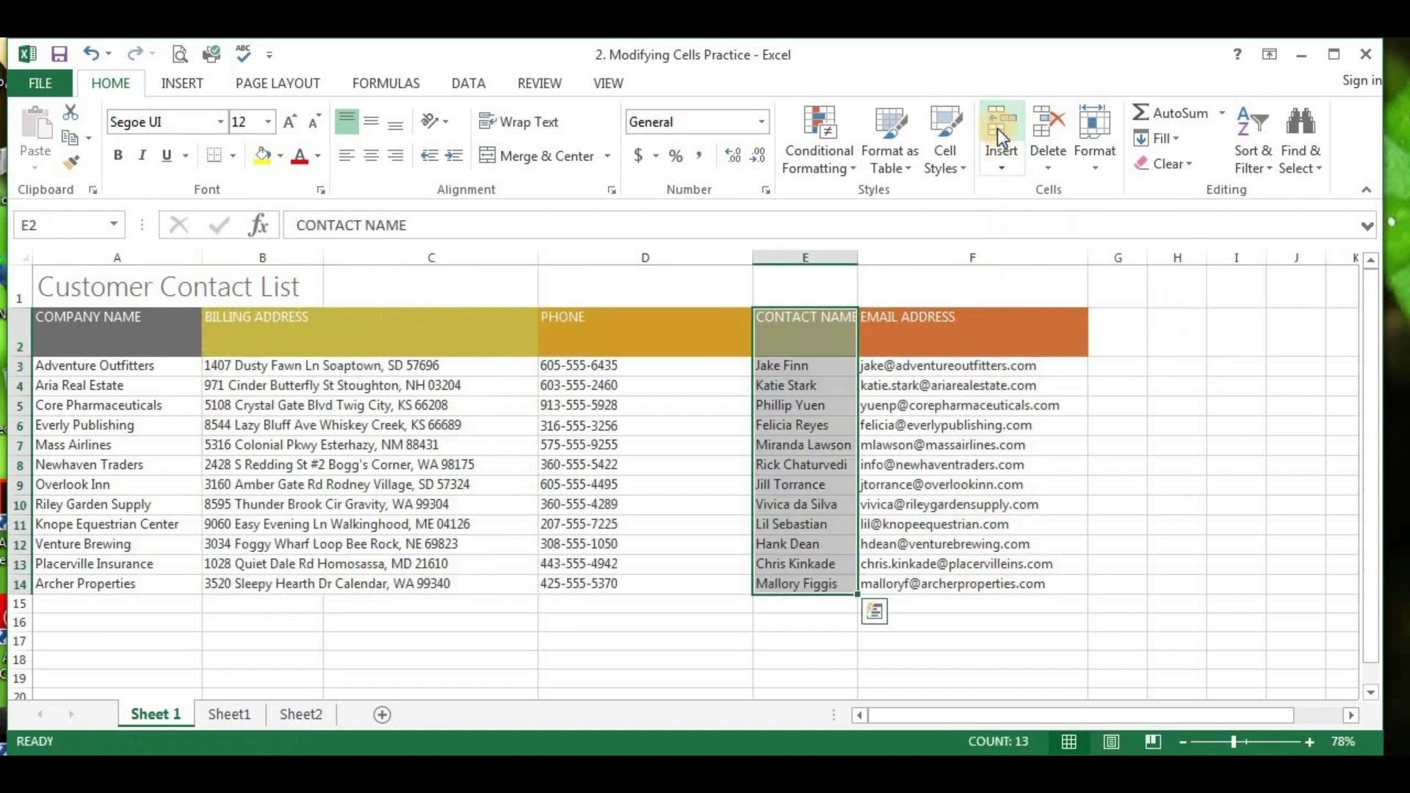
{"action": "left_click", "coordinate": [825, 341]}
{"action": "left_click", "coordinate": [944, 329]}
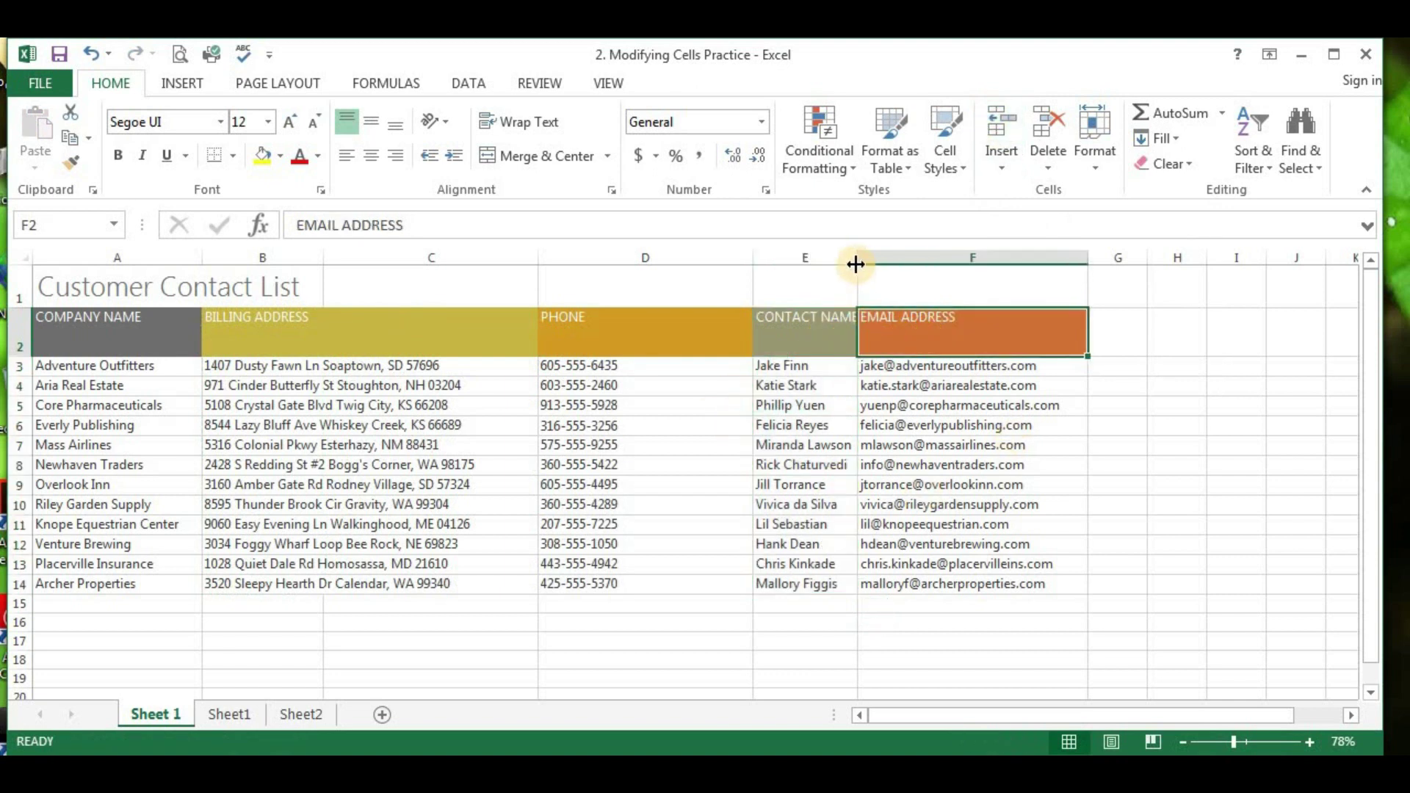
{"action": "left_click", "coordinate": [1186, 404]}
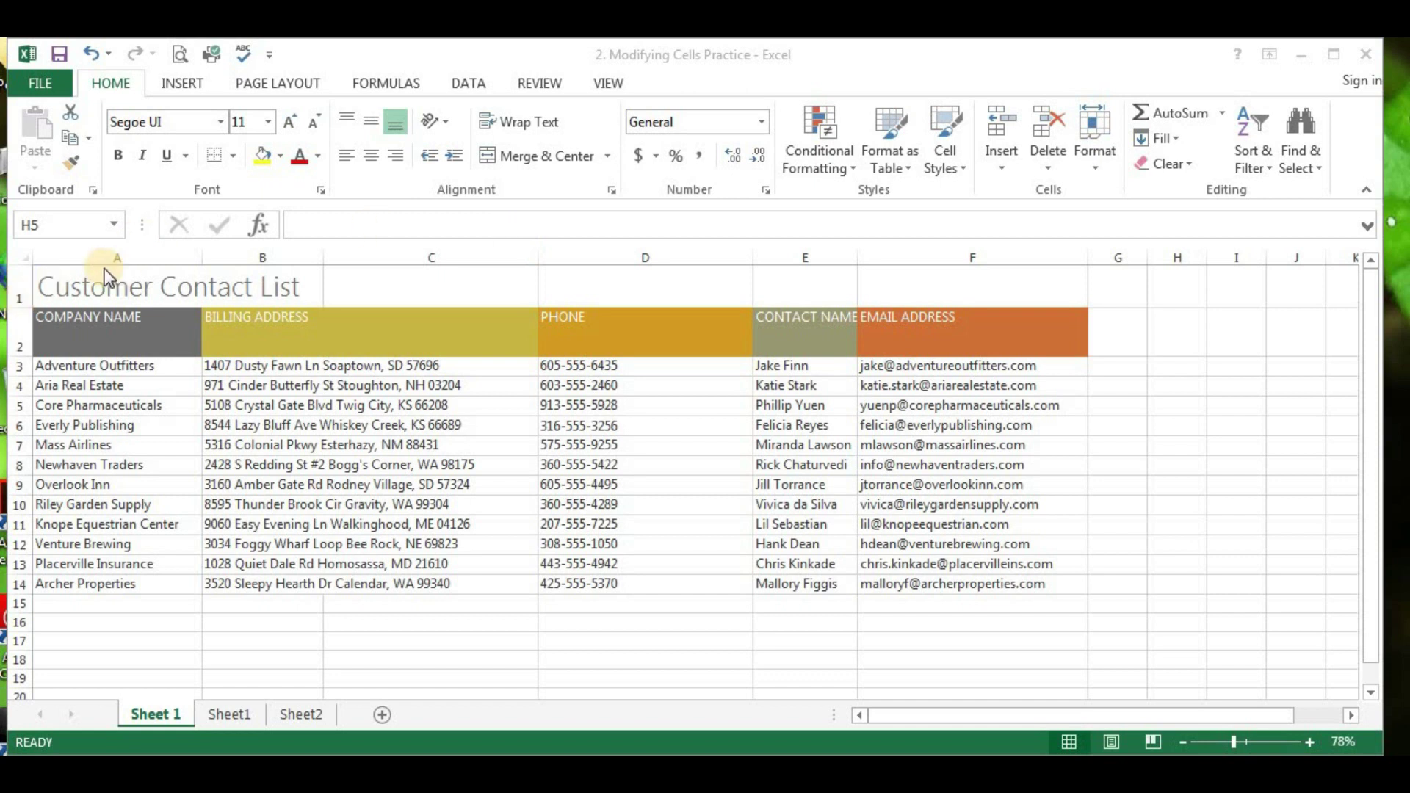
{"action": "left_click", "coordinate": [109, 368]}
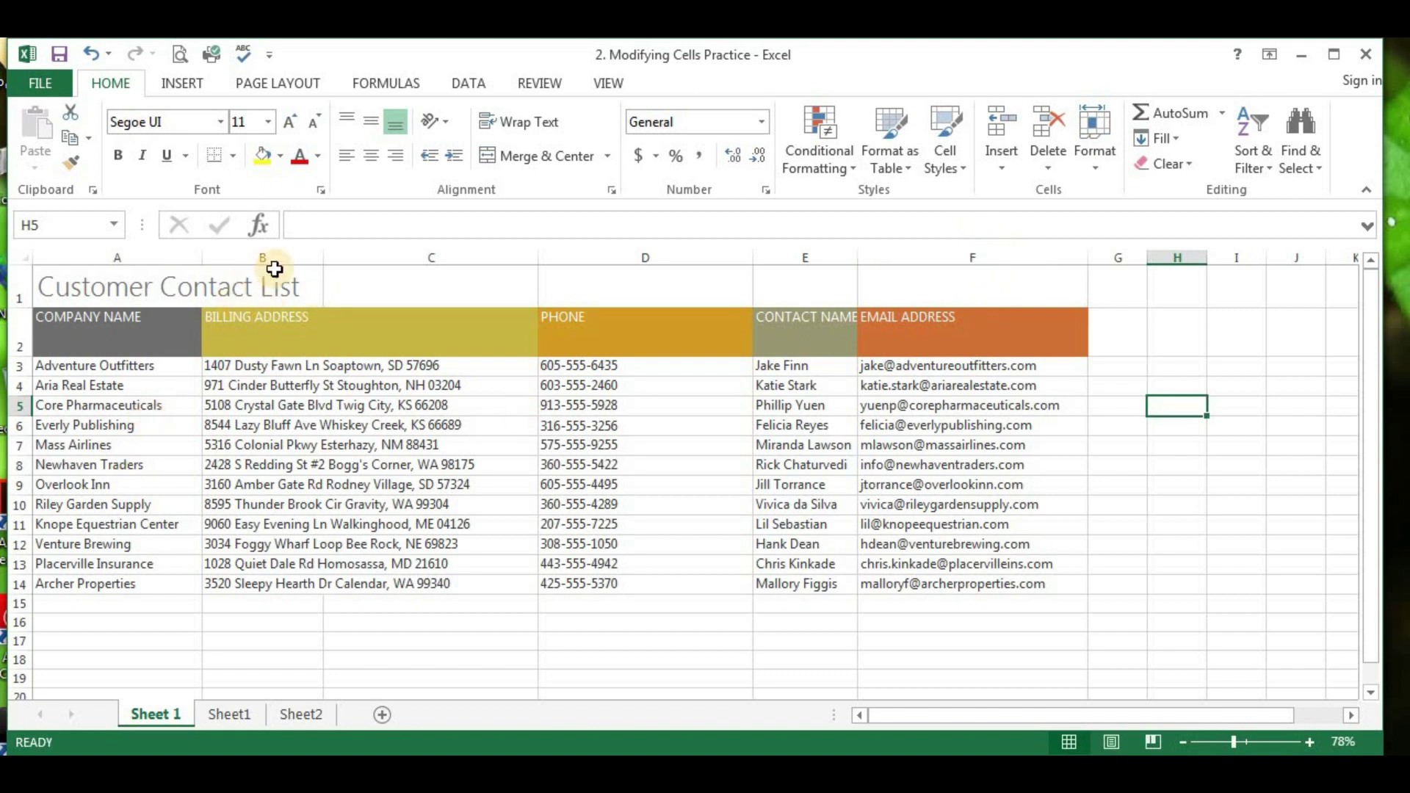
Step: Hide columns B through E using the right-click Hide command
{"action": "mouse_move", "coordinate": [277, 254]}
{"action": "left_mouse_down"}
{"action": "mouse_move", "coordinate": [724, 328]}
{"action": "mouse_move", "coordinate": [812, 329]}
{"action": "left_mouse_up"}
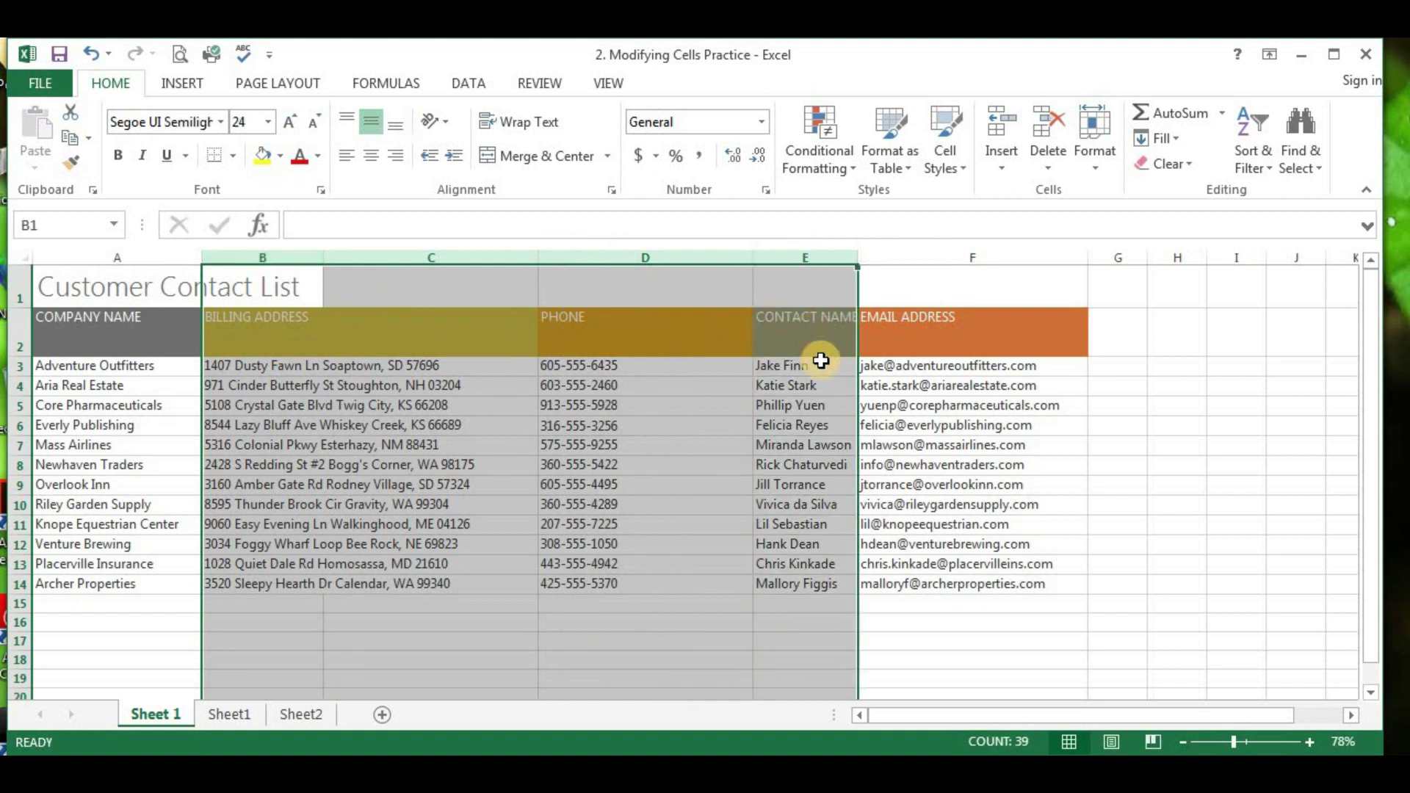
{"action": "right_click", "coordinate": [821, 362]}
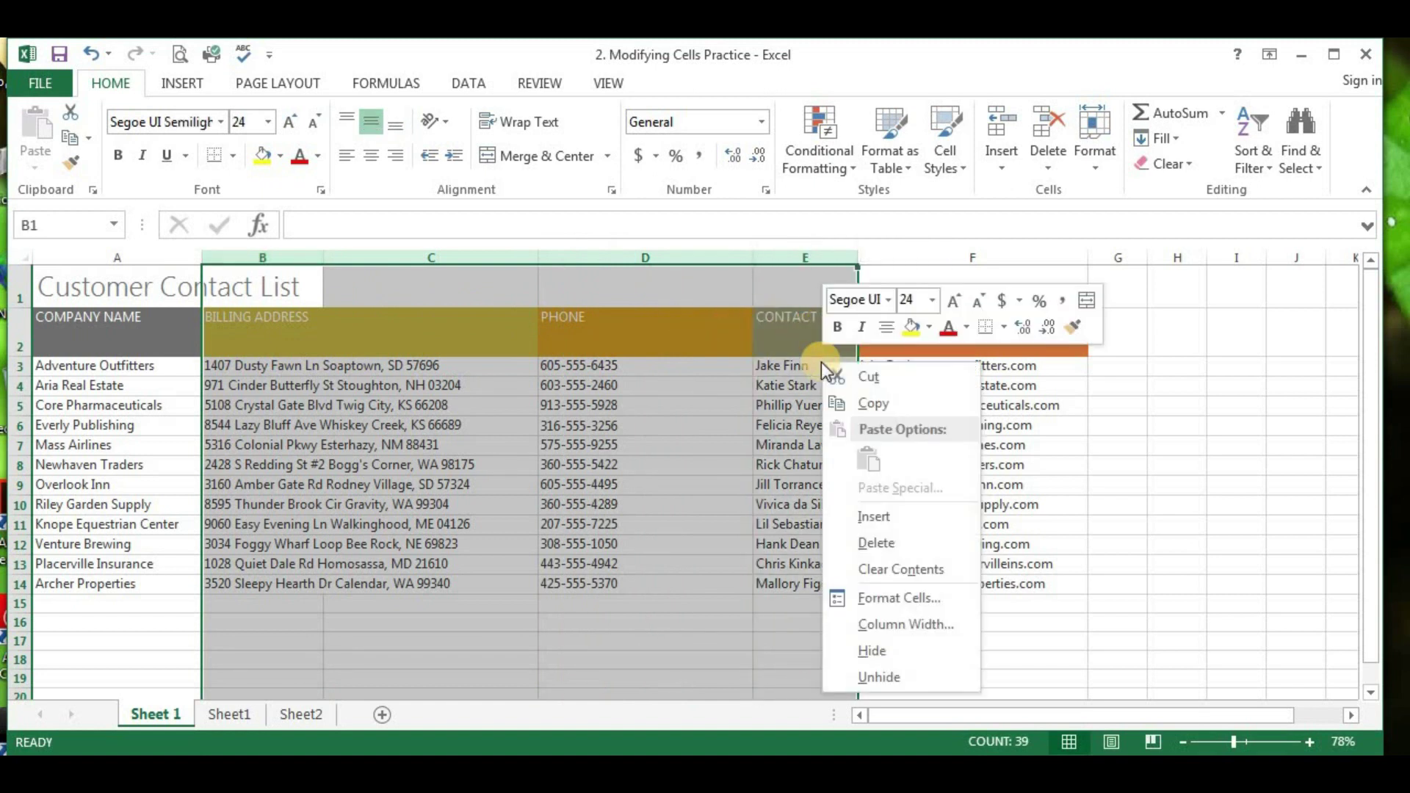
{"action": "left_click", "coordinate": [888, 660]}
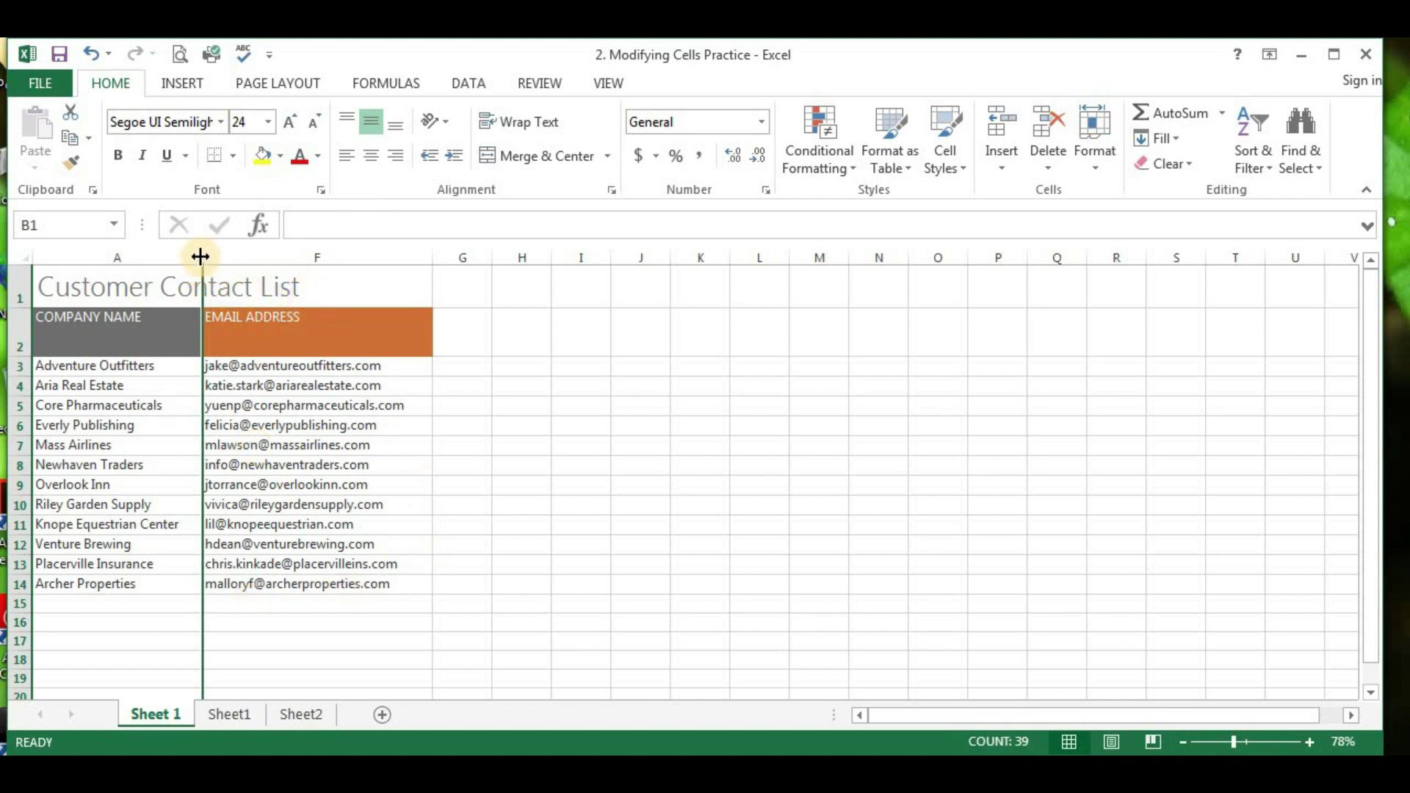
{"action": "left_click", "coordinate": [581, 425]}
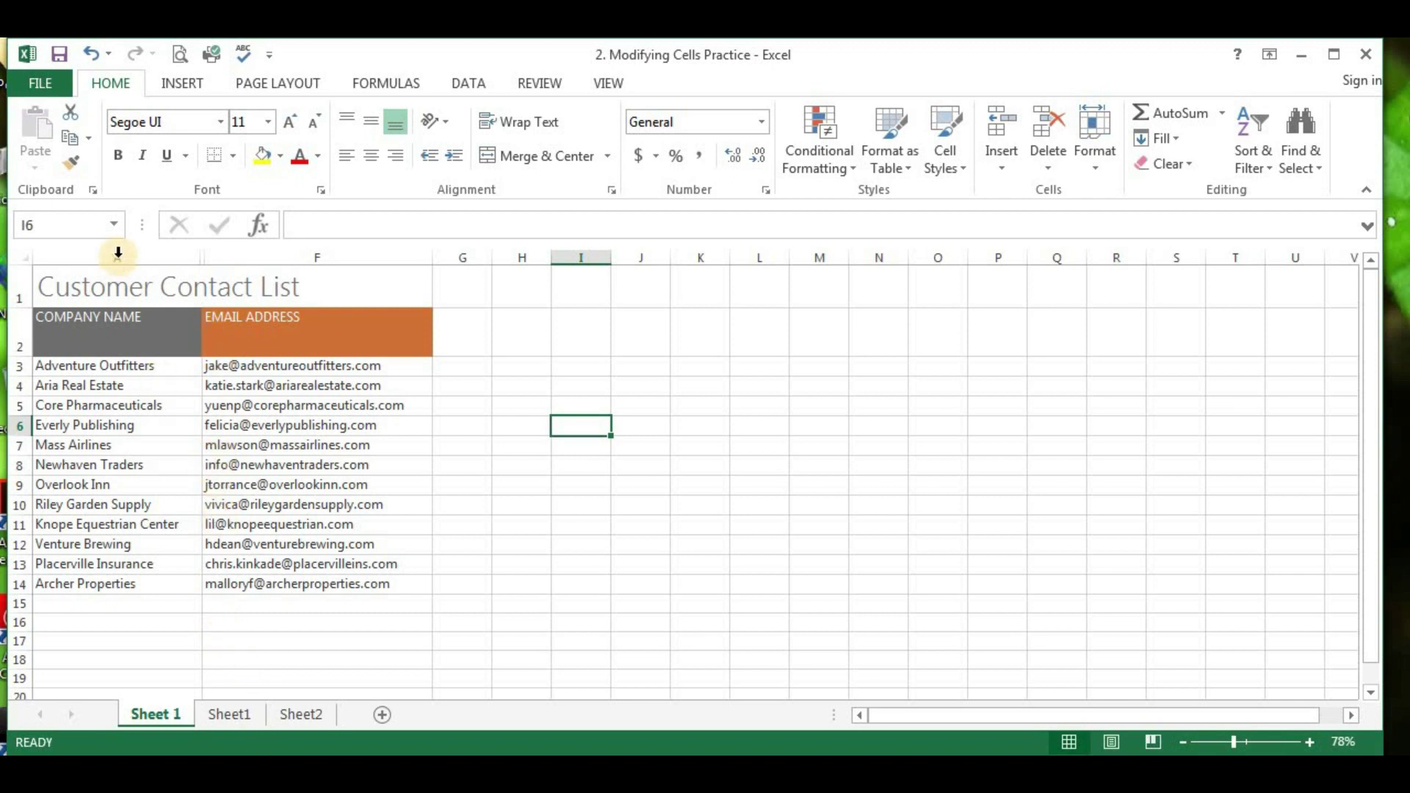
Step: Select columns A through F, unhide columns B–E, then undo the last change
{"action": "left_click", "coordinate": [80, 254]}
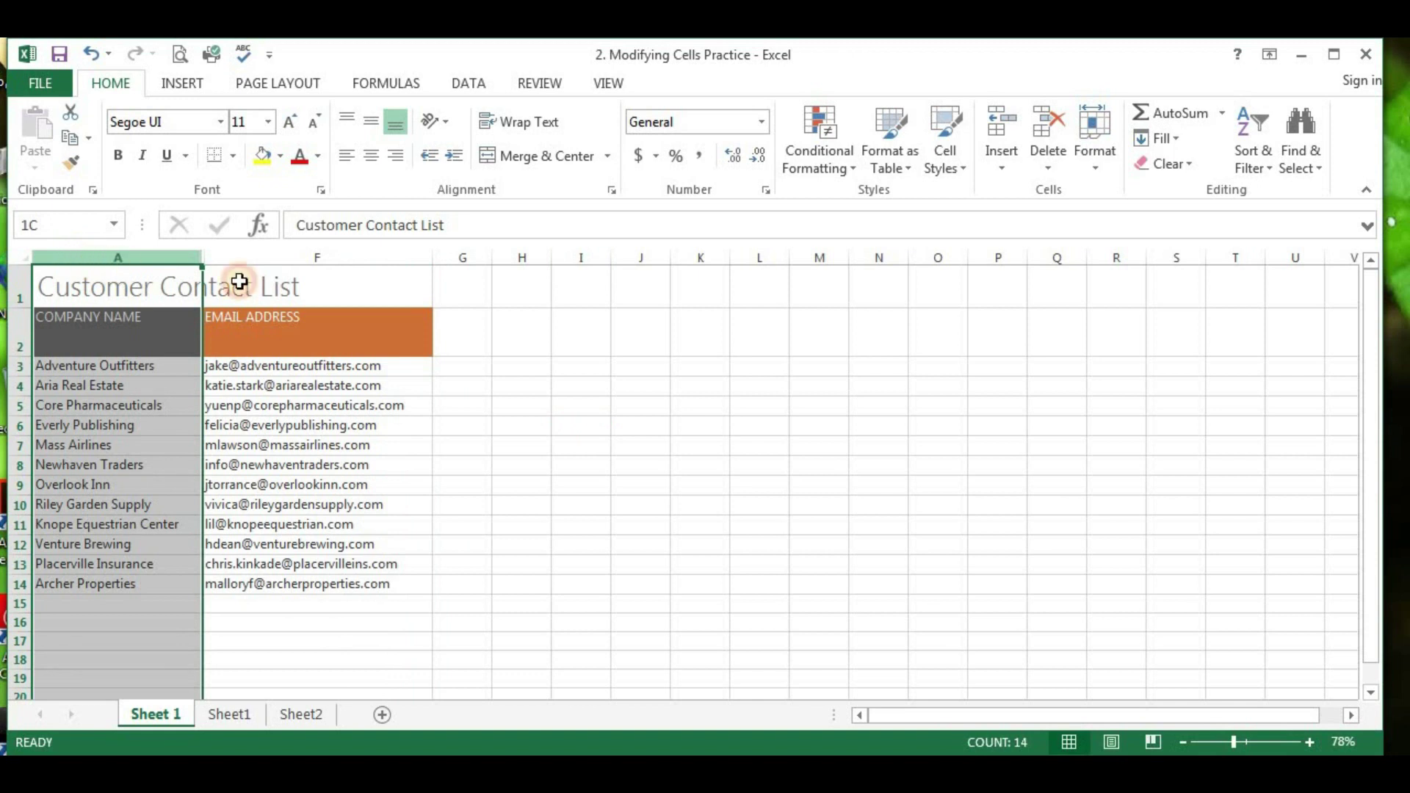
{"action": "left_click_drag", "start_coordinate": [239, 282], "coordinate": [291, 302]}
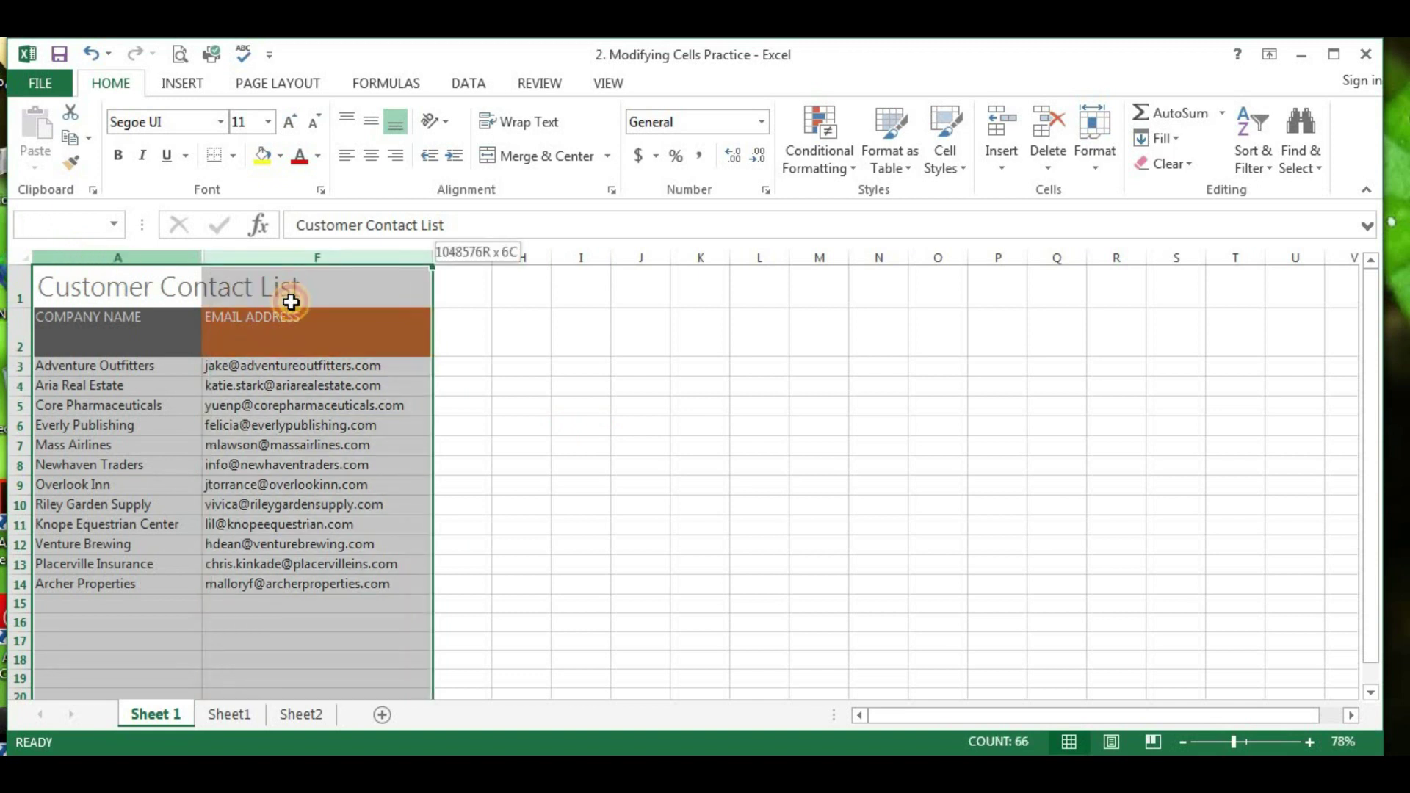
{"action": "left_click_drag", "start_coordinate": [291, 302], "coordinate": [293, 302]}
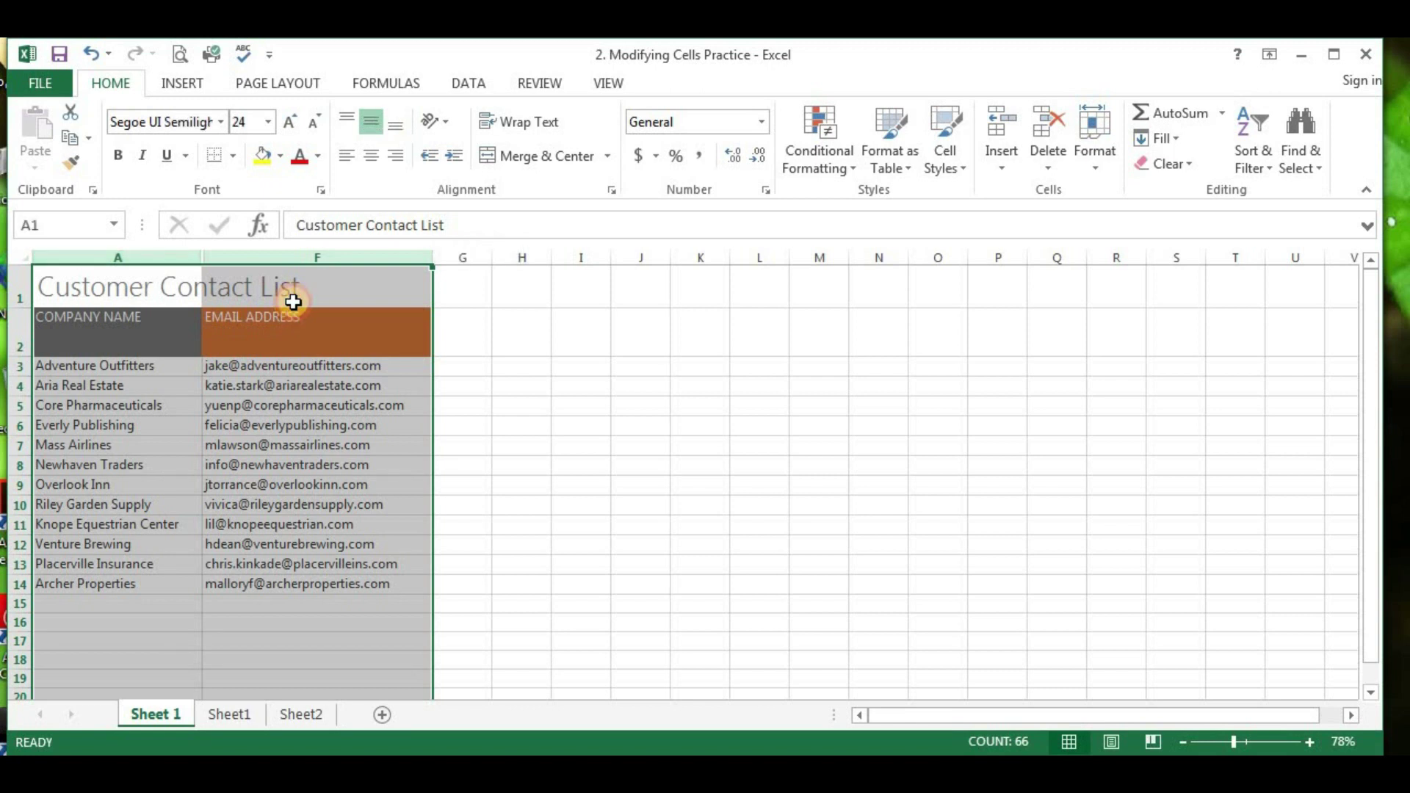
{"action": "right_click", "coordinate": [419, 431]}
{"action": "left_click", "coordinate": [496, 745]}
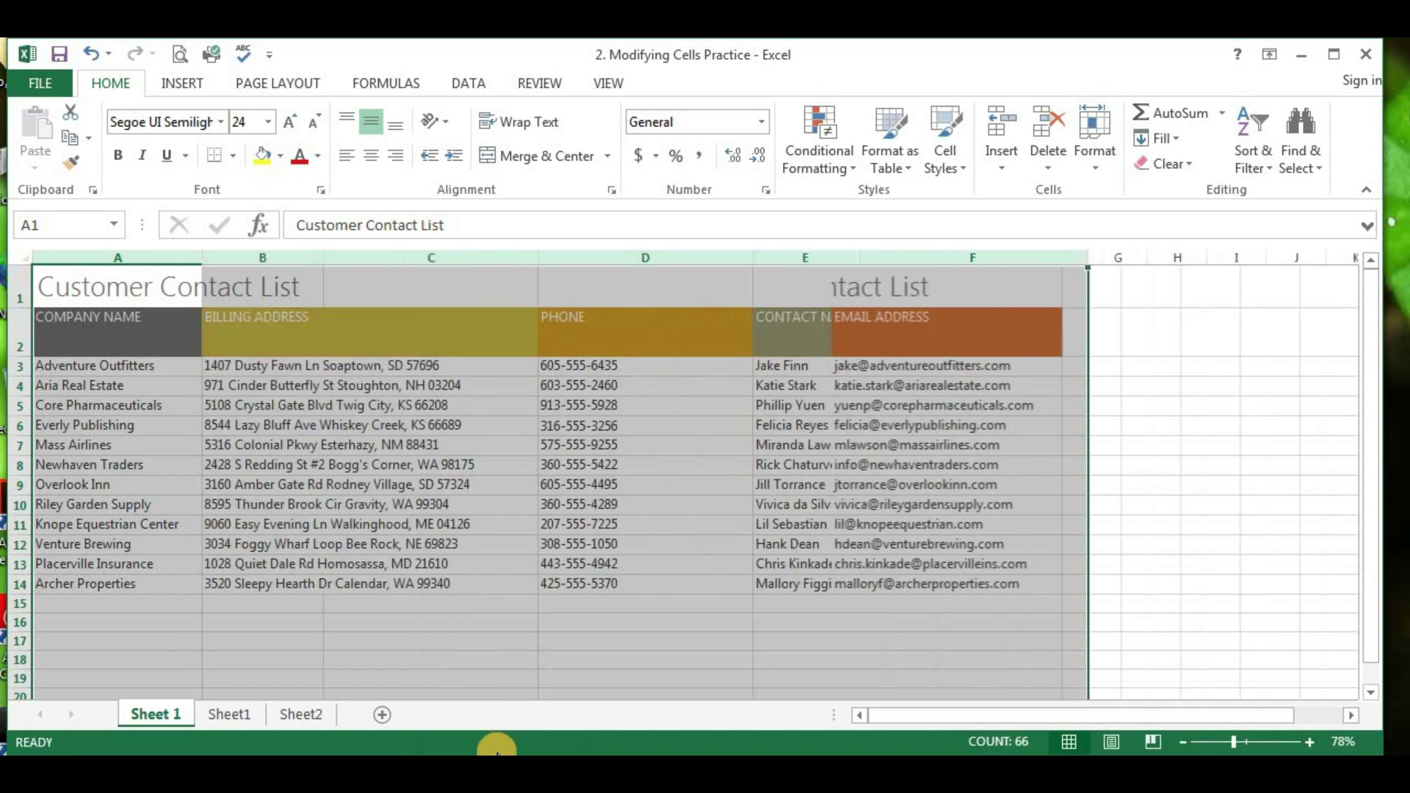
{"action": "left_click", "coordinate": [1117, 383]}
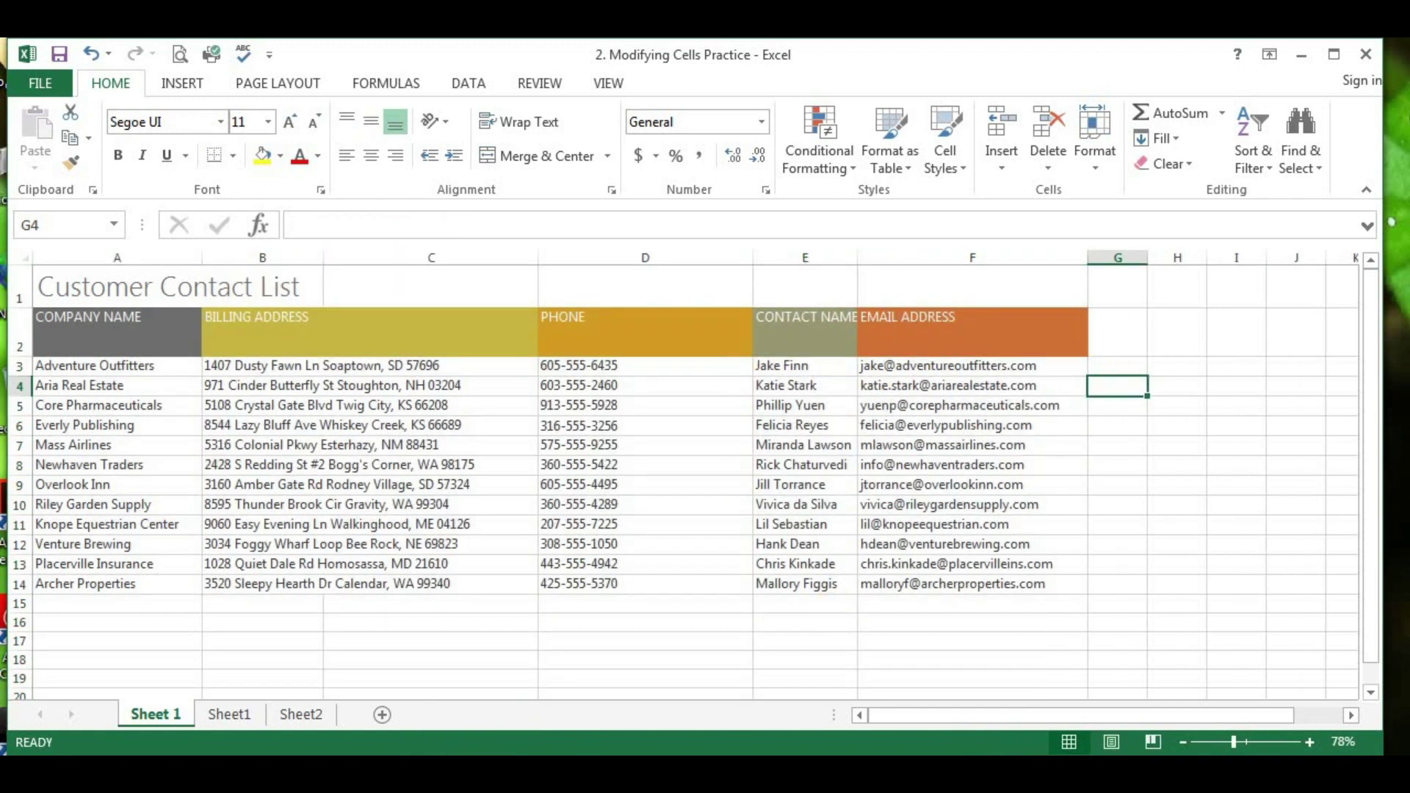
{"action": "key", "text": "ctrl+z"}
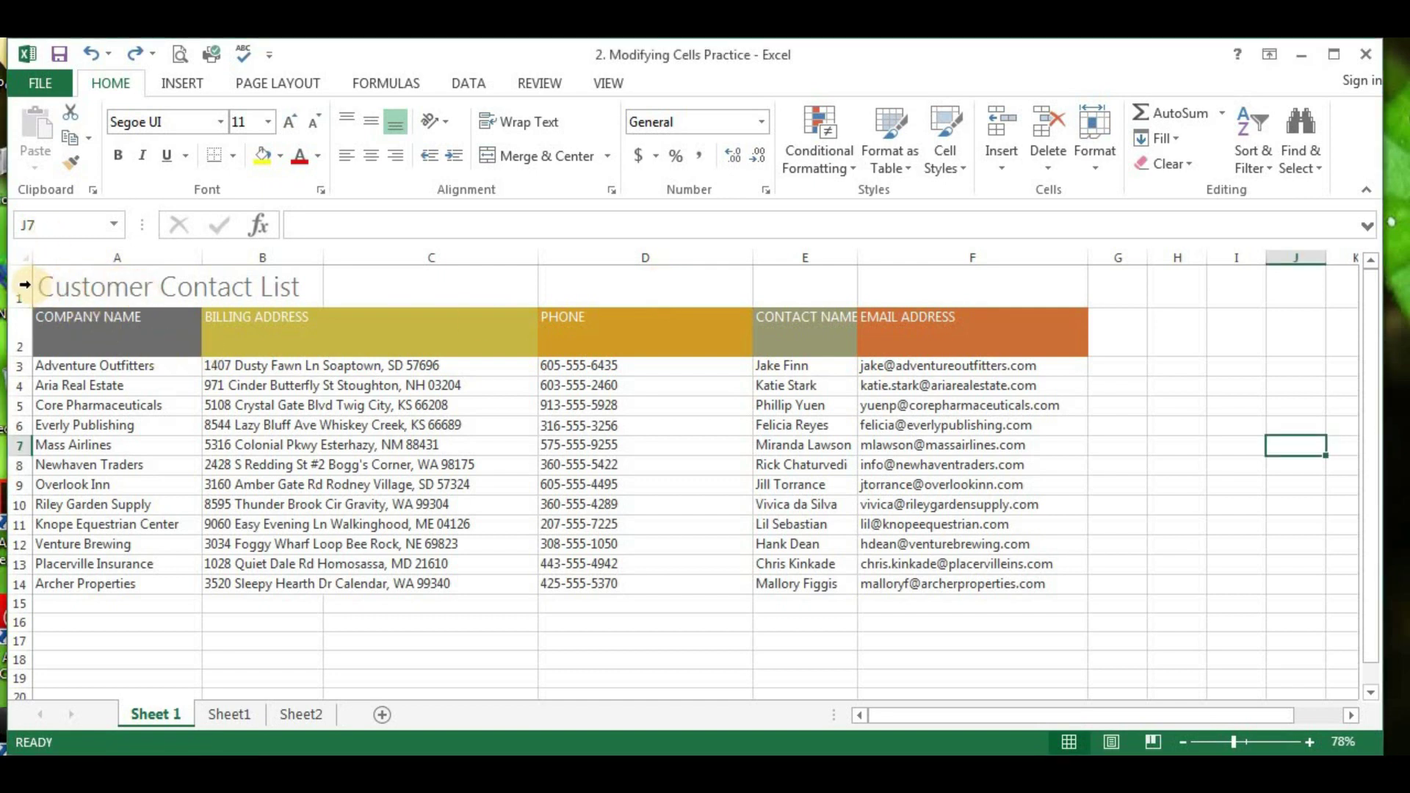
Step: Merge and center the Customer Contact List title across A1:F1
{"action": "left_click_drag", "start_coordinate": [41, 274], "coordinate": [961, 269]}
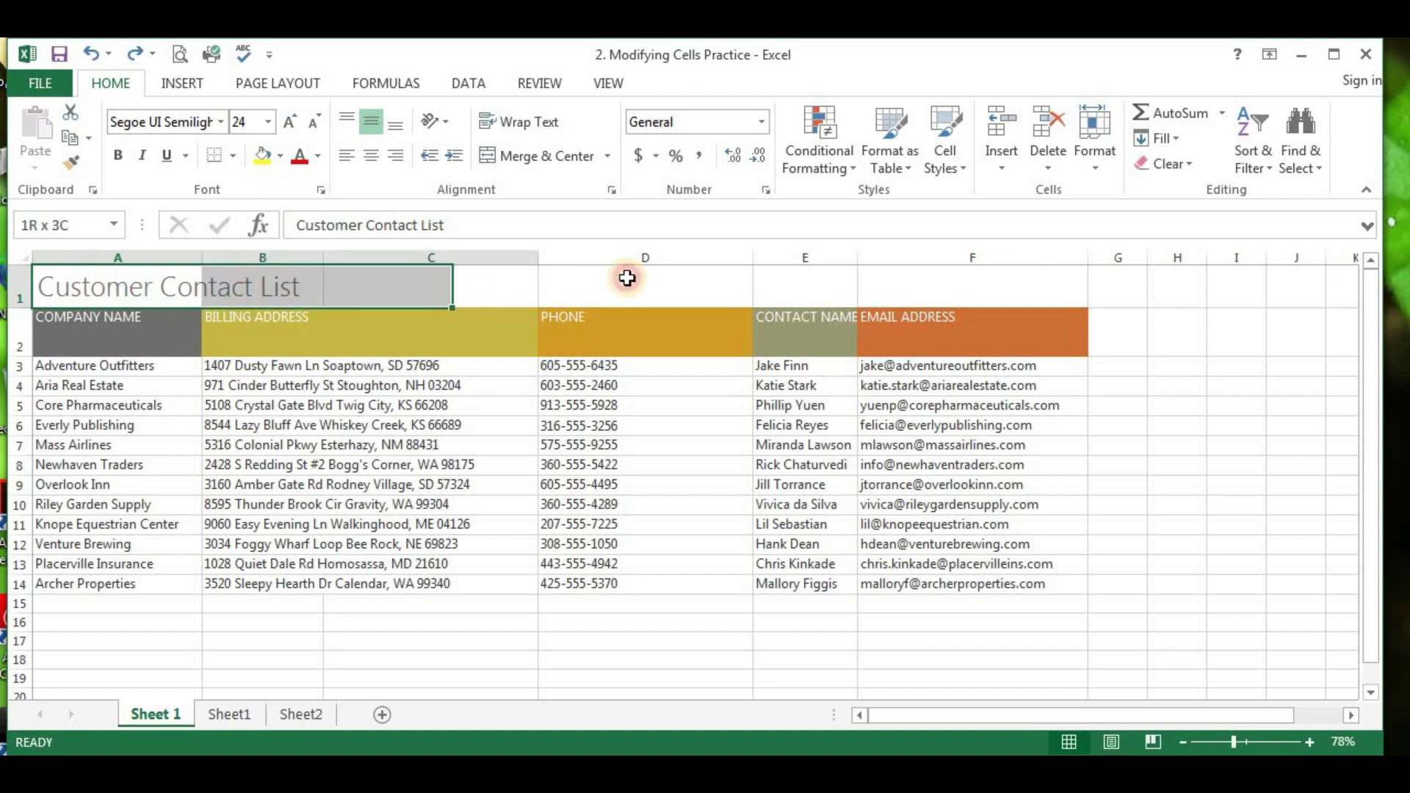
{"action": "left_click_drag", "start_coordinate": [961, 269], "coordinate": [1003, 269]}
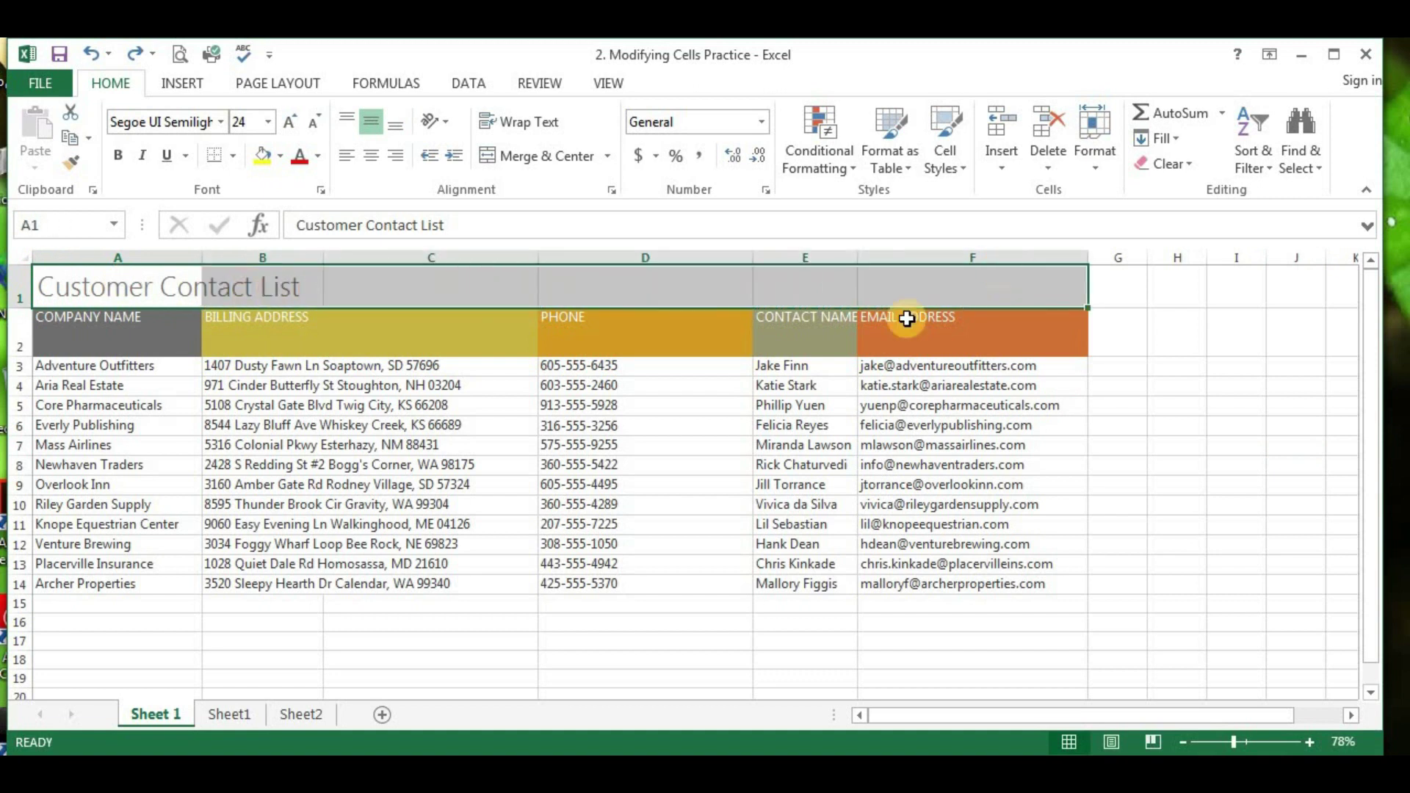
{"action": "left_click", "coordinate": [512, 160]}
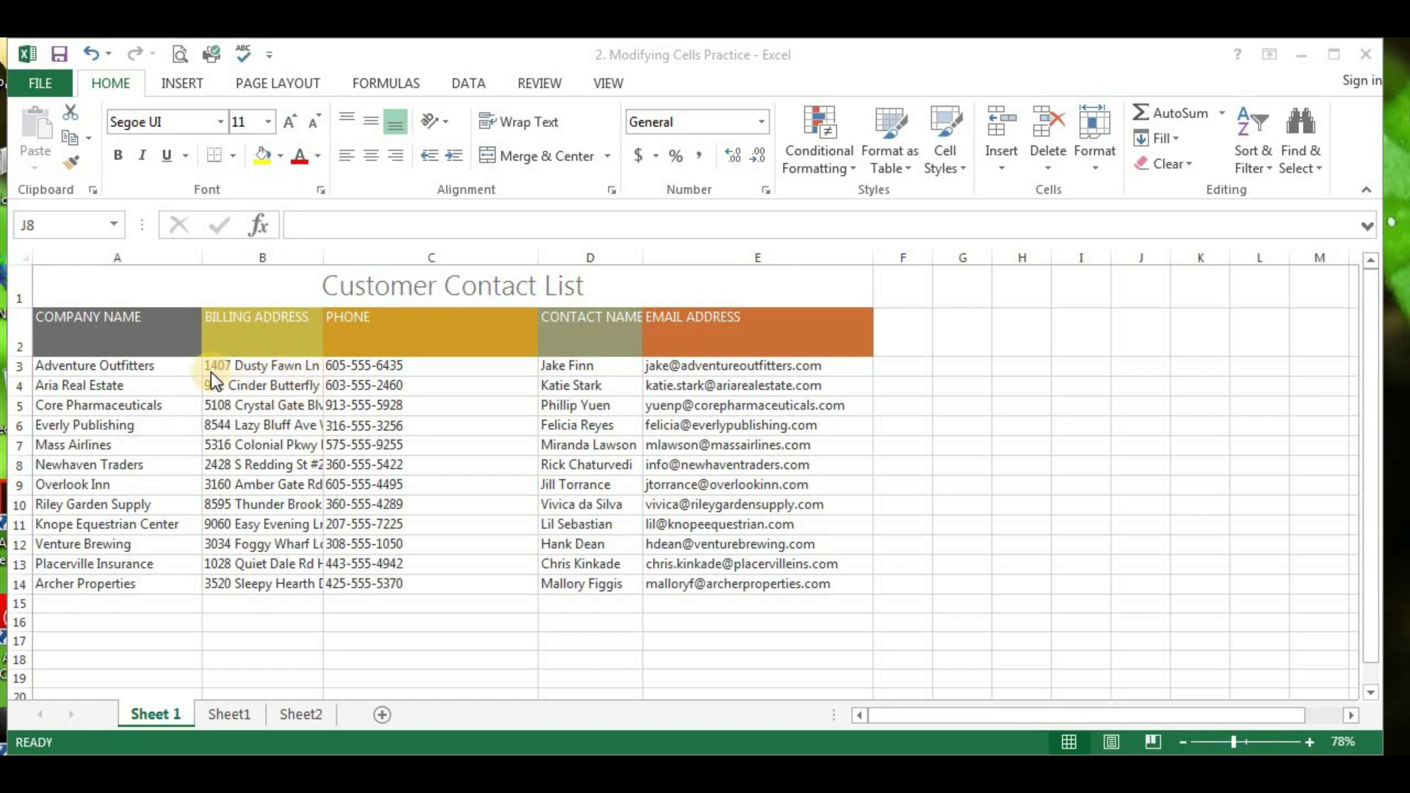
{"action": "left_click", "coordinate": [272, 365]}
{"action": "double_click", "coordinate": [272, 365]}
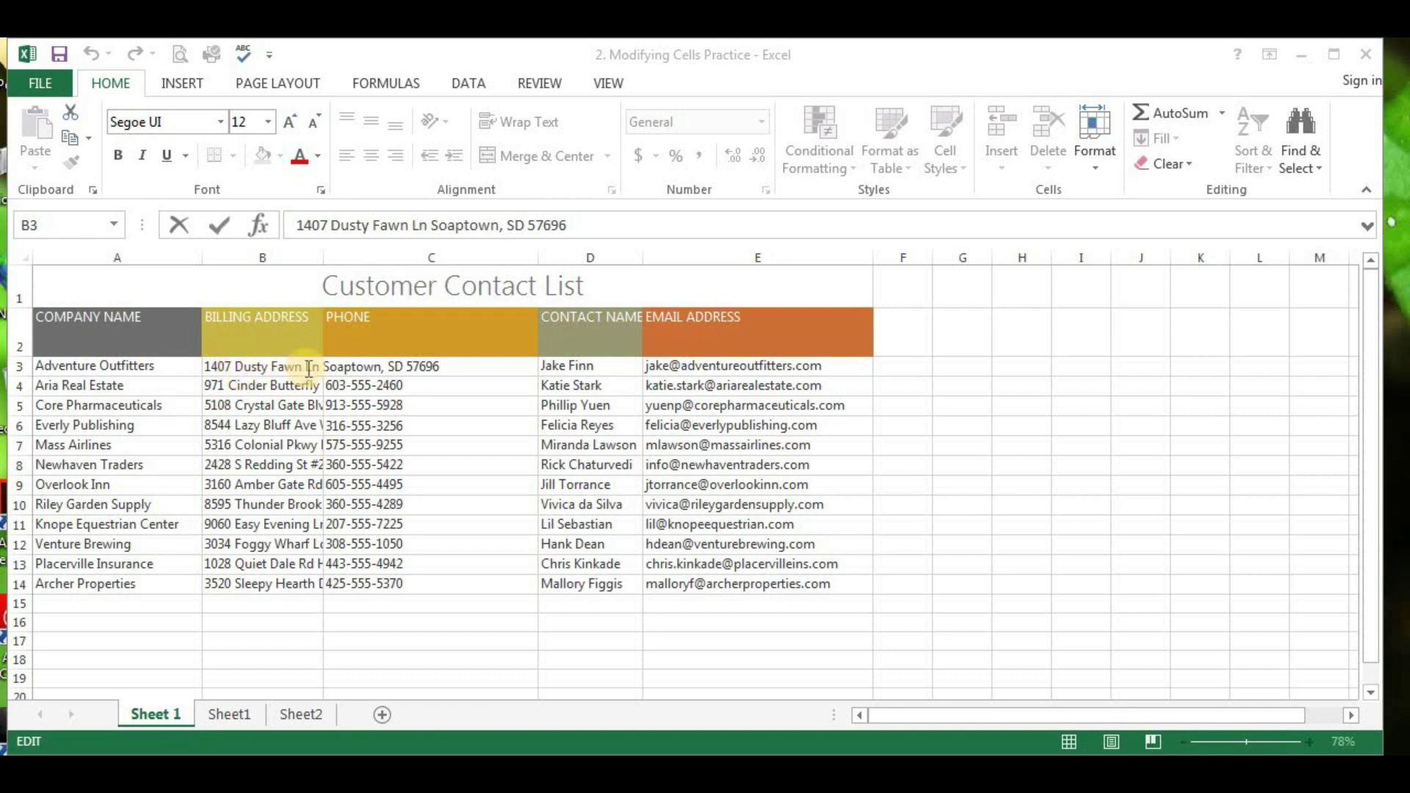
{"action": "double_click", "coordinate": [250, 366]}
{"action": "double_click", "coordinate": [282, 366]}
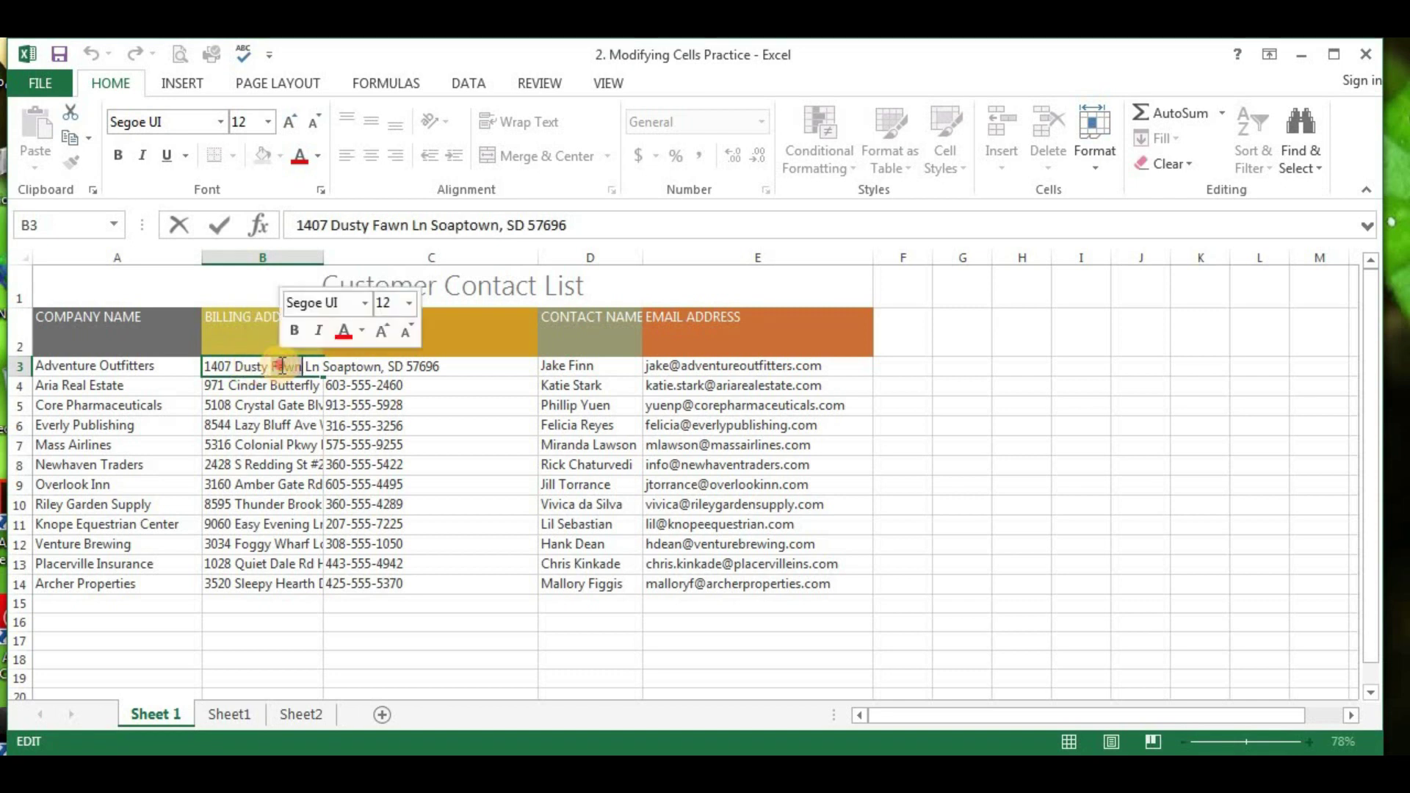
{"action": "left_click_drag", "start_coordinate": [440, 366], "coordinate": [323, 367]}
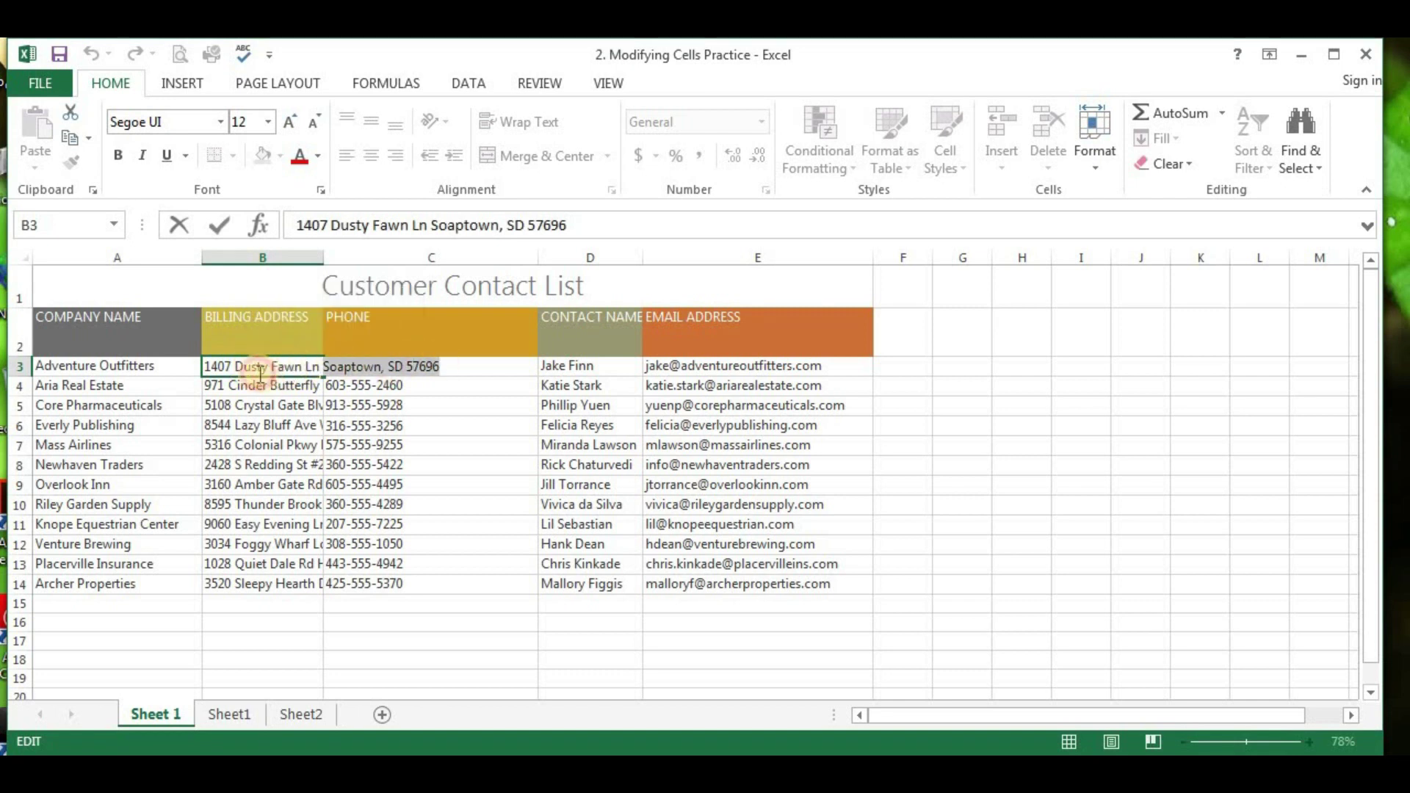
{"action": "key", "text": "Delete"}
{"action": "left_click", "coordinate": [256, 388]}
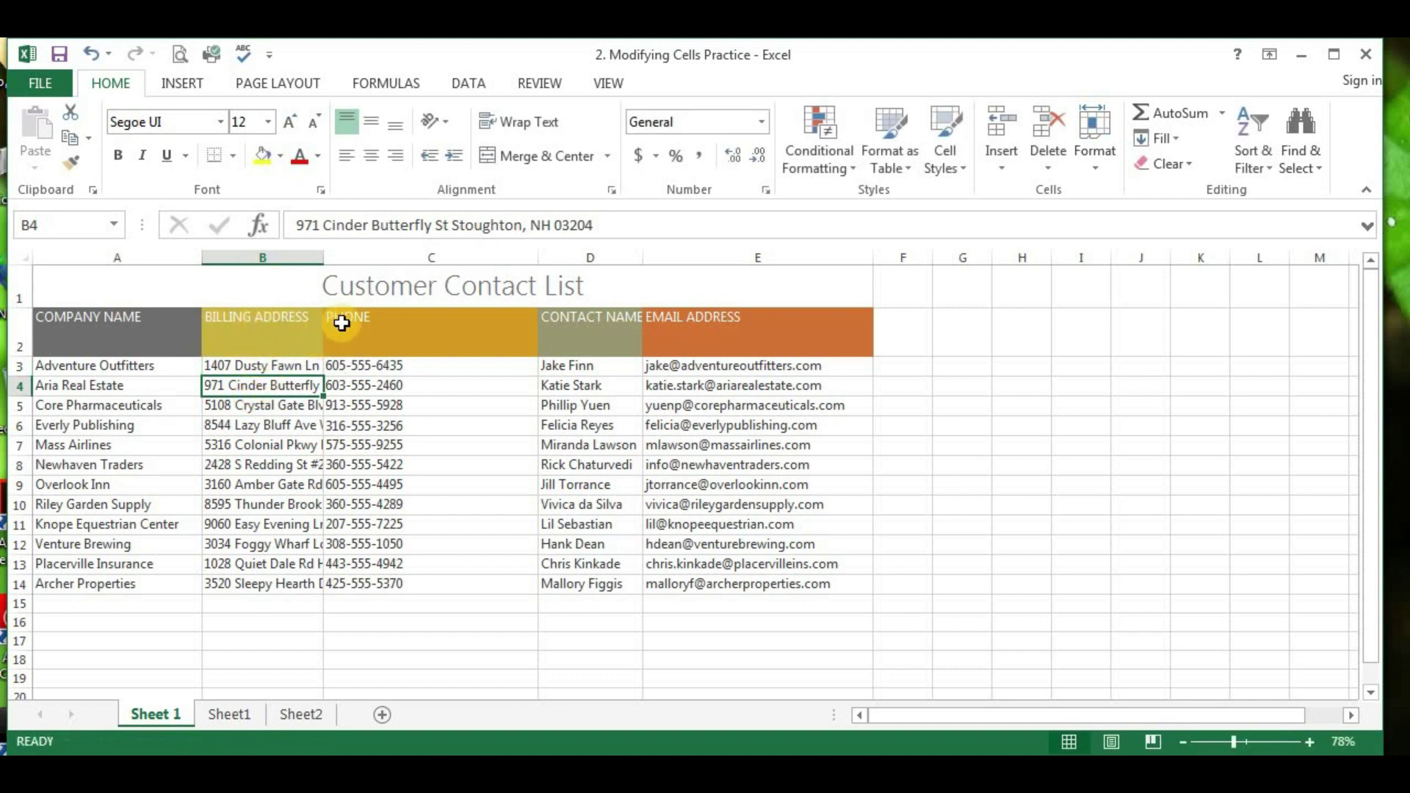
{"action": "double_click", "coordinate": [273, 388]}
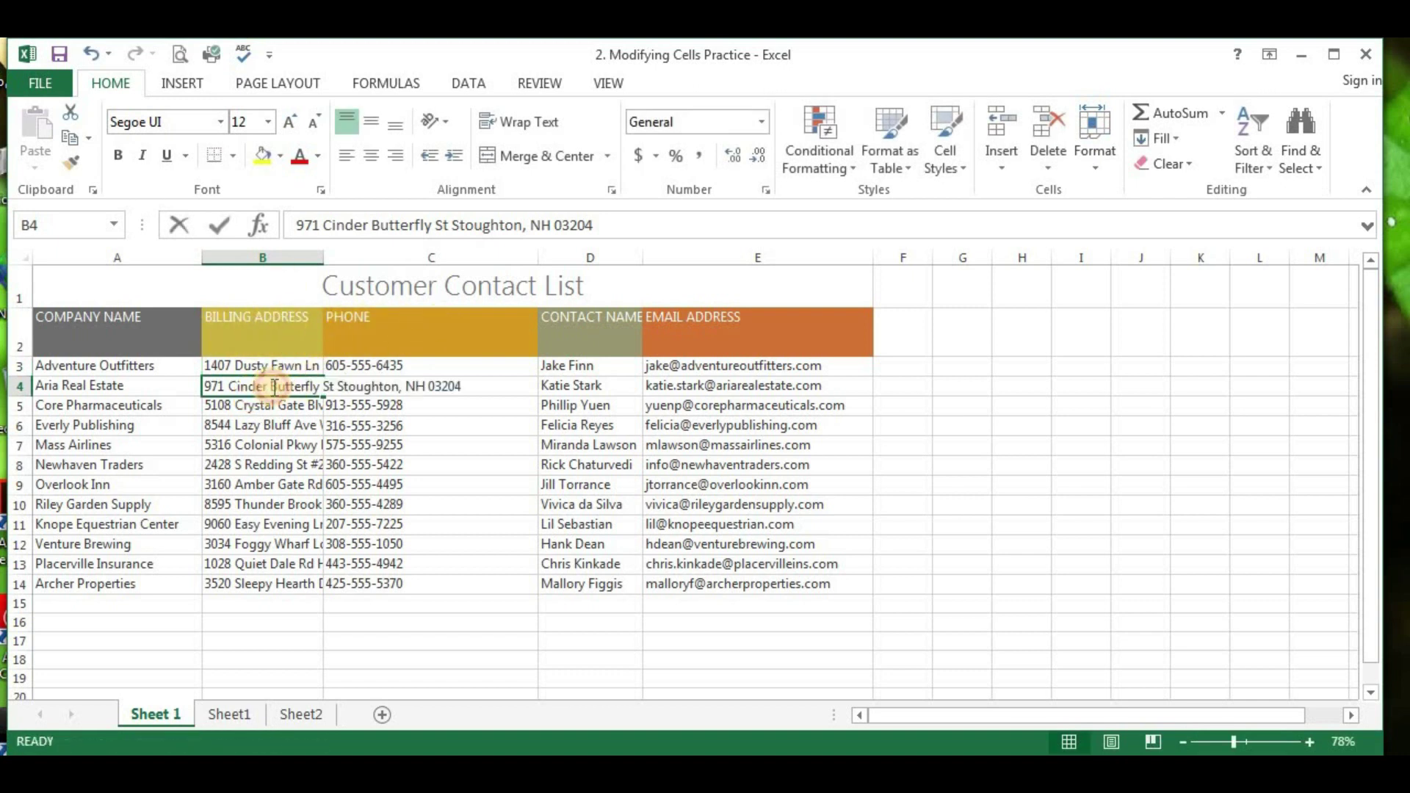
{"action": "double_click", "coordinate": [282, 406]}
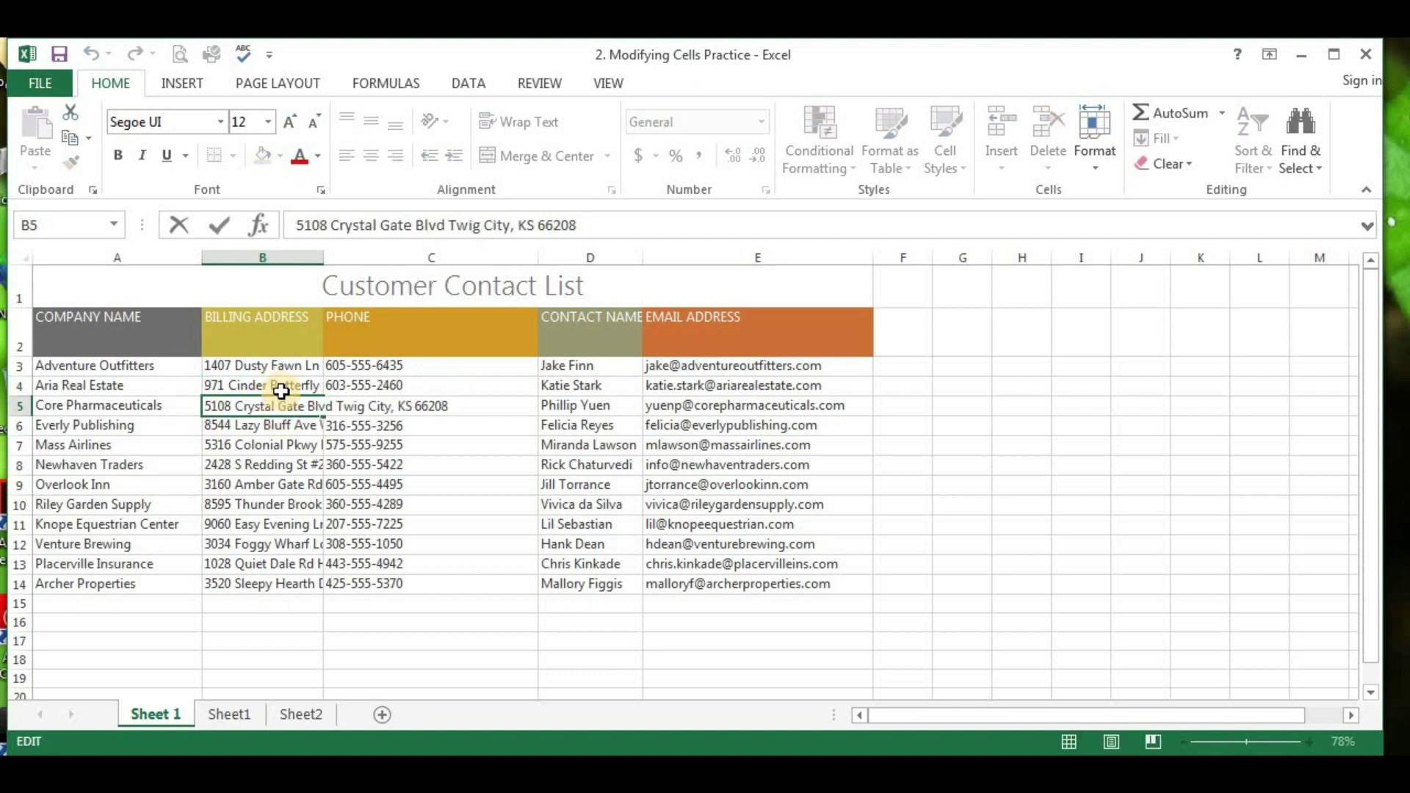
{"action": "left_click", "coordinate": [281, 390]}
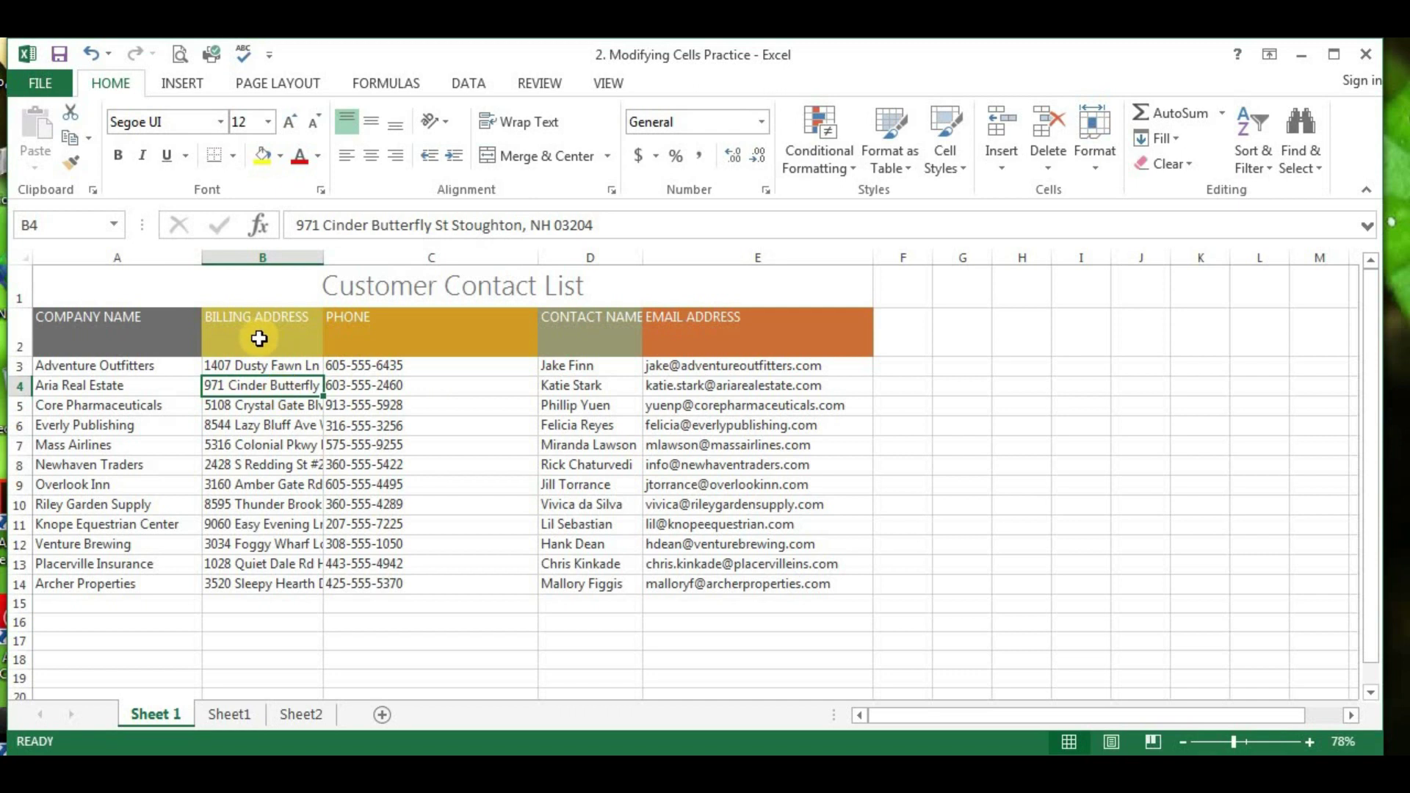
{"action": "left_click", "coordinate": [210, 363]}
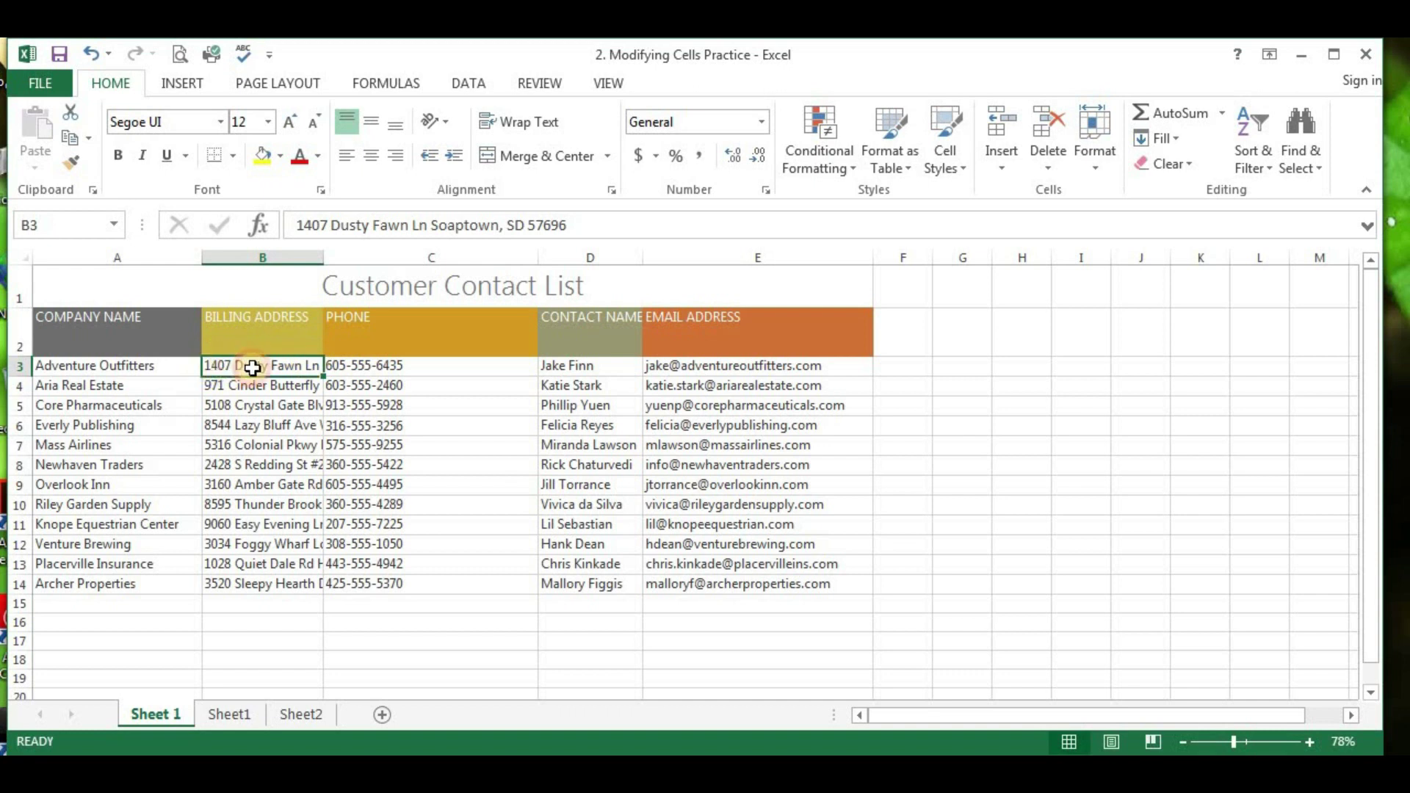
{"action": "left_click_drag", "start_coordinate": [323, 375], "coordinate": [324, 594]}
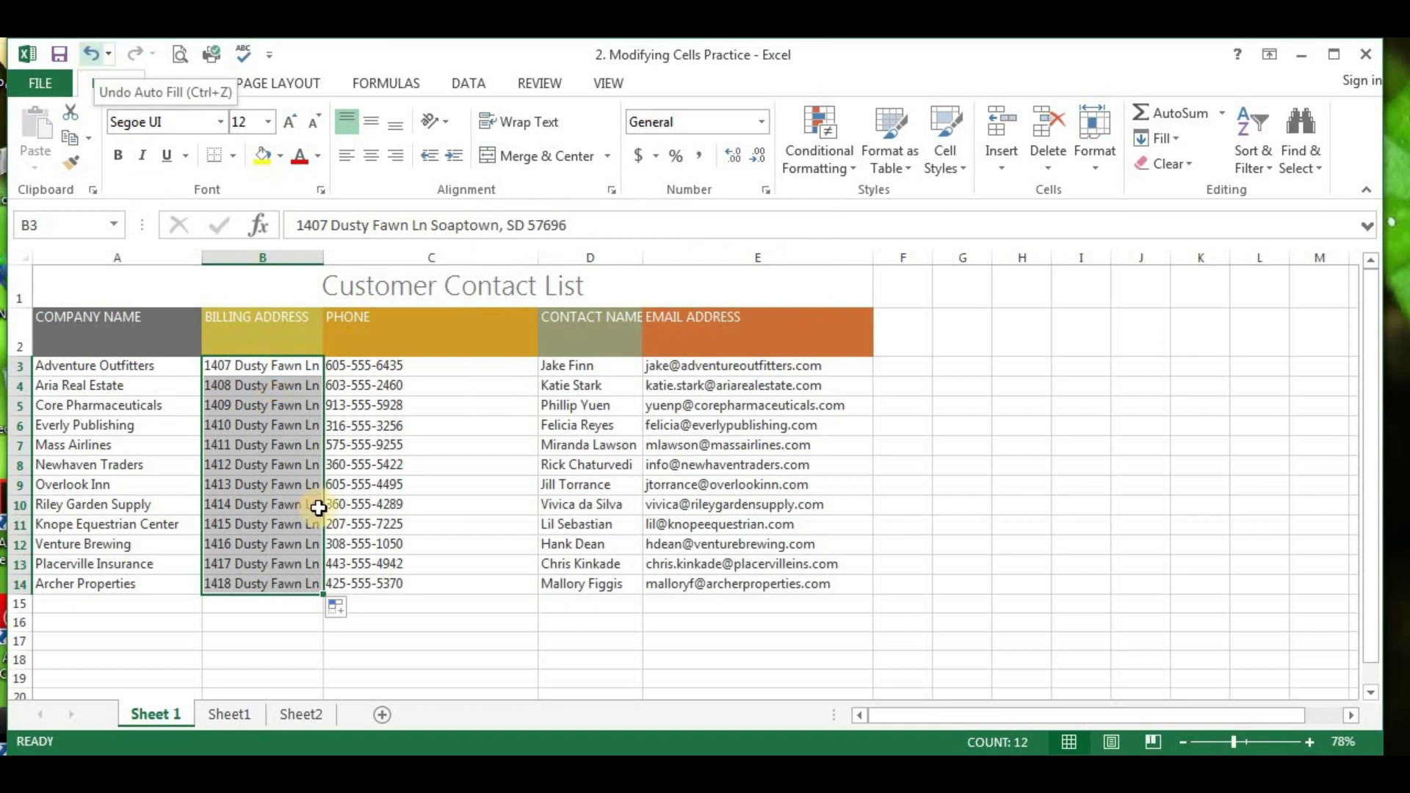
Step: Undo the address auto fill and wrap column B's billing addresses onto multiple lines
{"action": "left_click", "coordinate": [91, 56]}
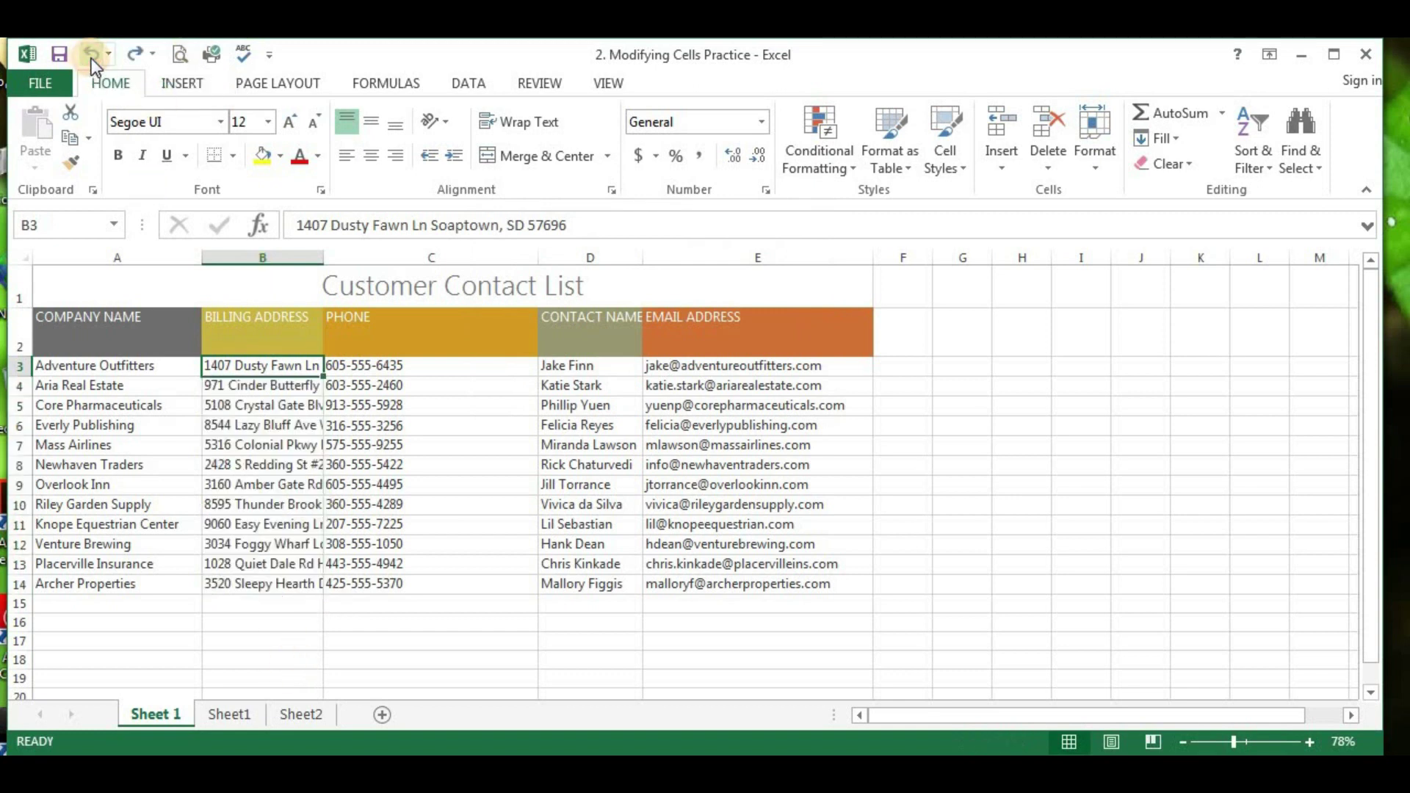
{"action": "left_click", "coordinate": [286, 525]}
{"action": "left_click", "coordinate": [279, 250]}
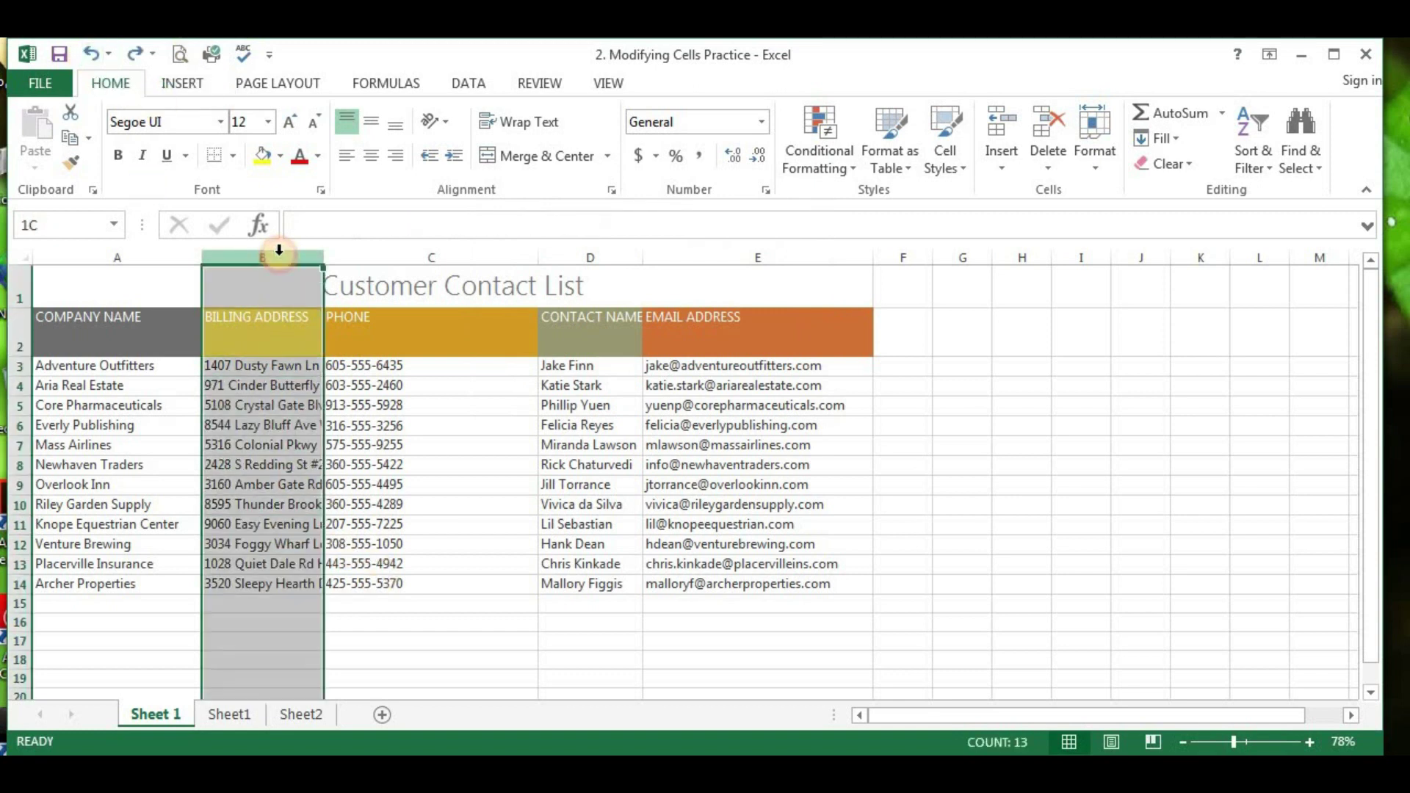
{"action": "left_click", "coordinate": [526, 126]}
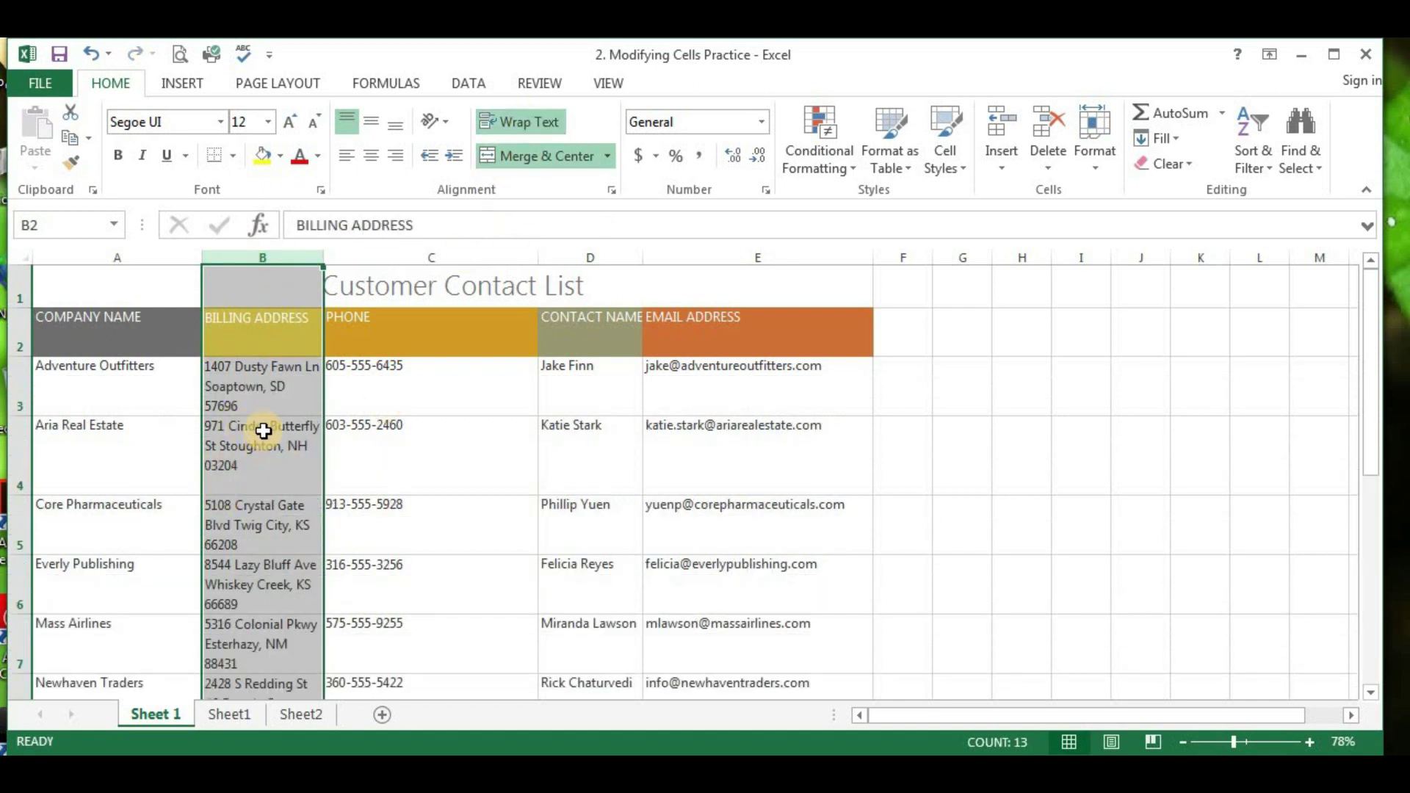
{"action": "left_click", "coordinate": [353, 406]}
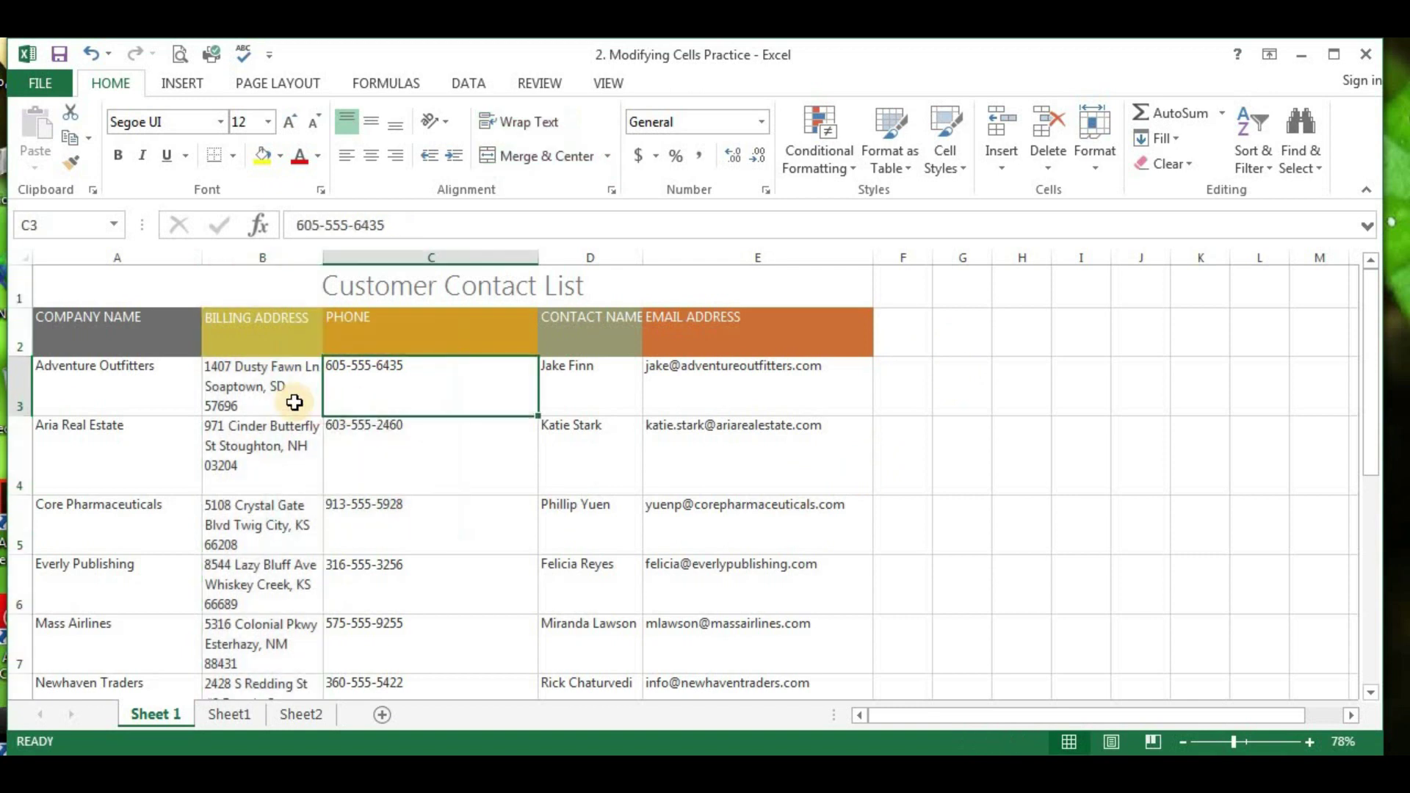
{"action": "left_click", "coordinate": [295, 403]}
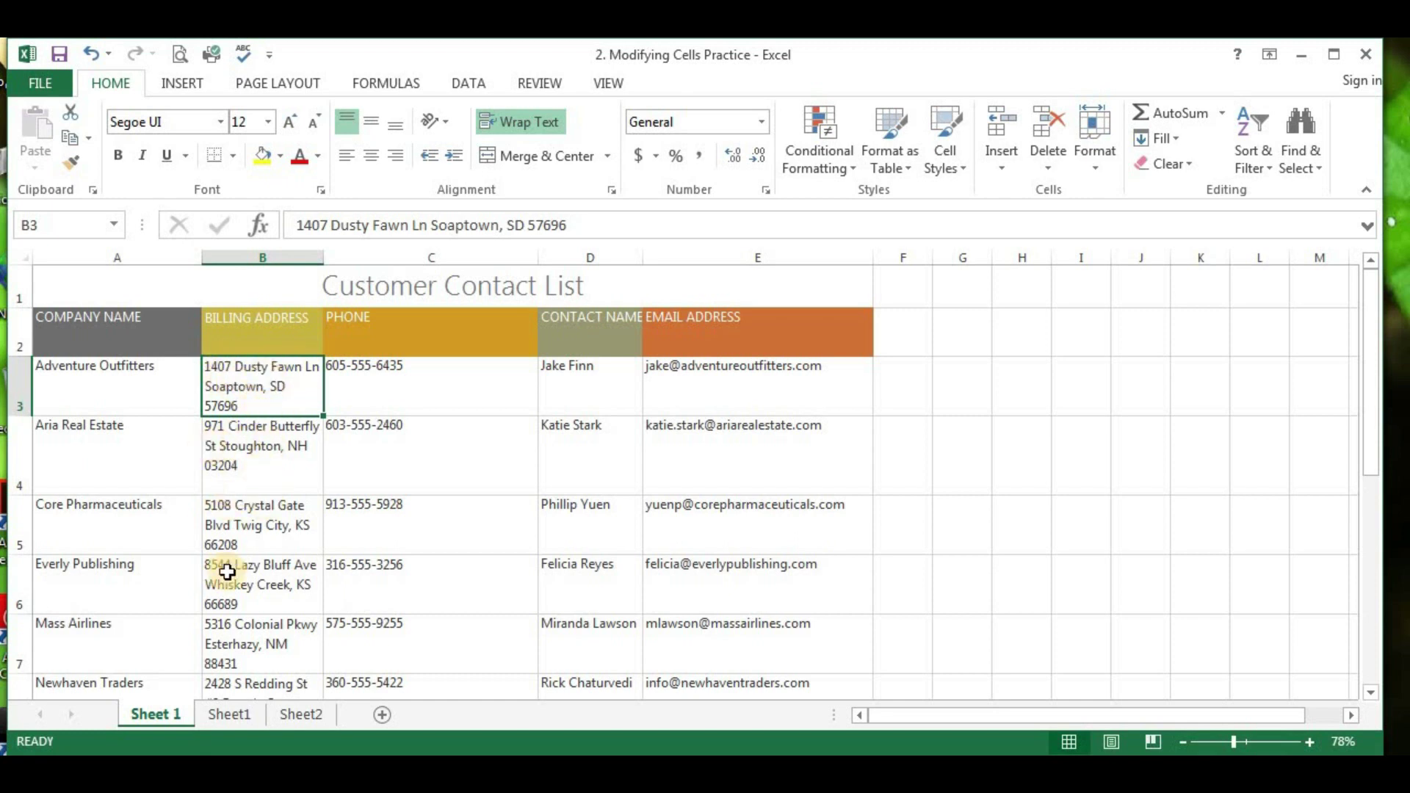
{"action": "scroll", "coordinate": [294, 544], "scroll_direction": "down", "scroll_amount": 1}
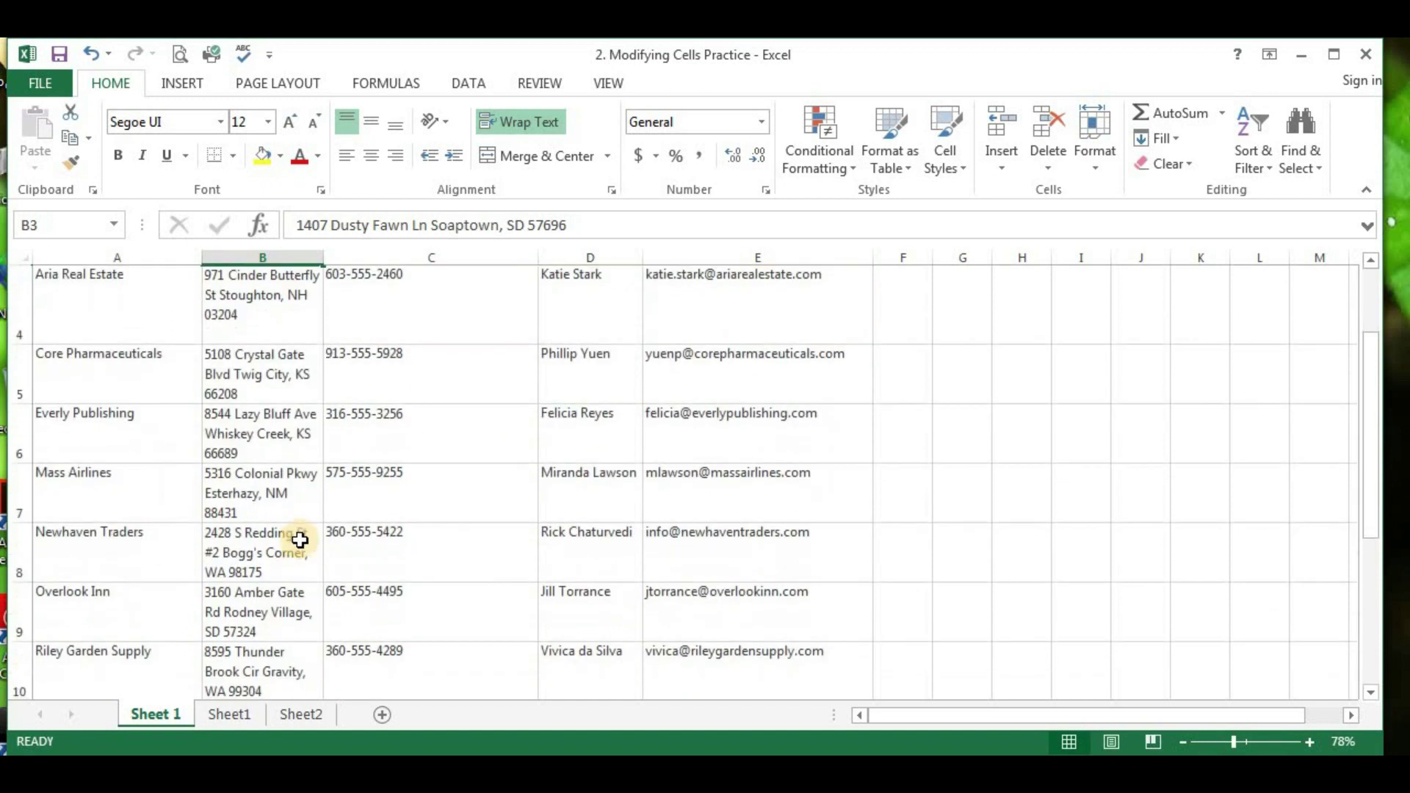
{"action": "scroll", "coordinate": [297, 541], "scroll_direction": "down", "scroll_amount": 2}
{"action": "scroll", "coordinate": [286, 540], "scroll_direction": "up", "scroll_amount": 3}
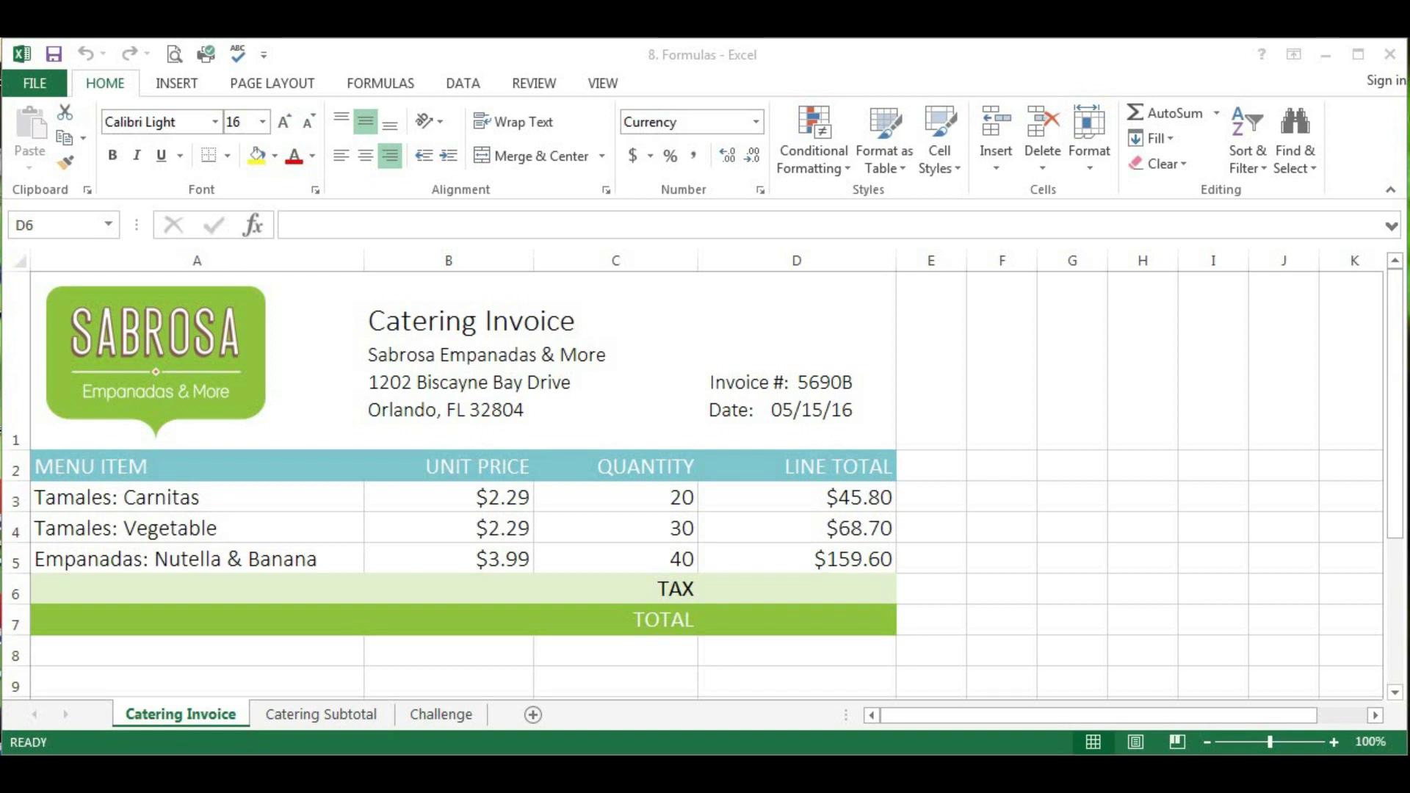
Step: Start a new sticky note listing / division, * multiplication, + addition, - minus and = equal
{"action": "key", "text": "super"}
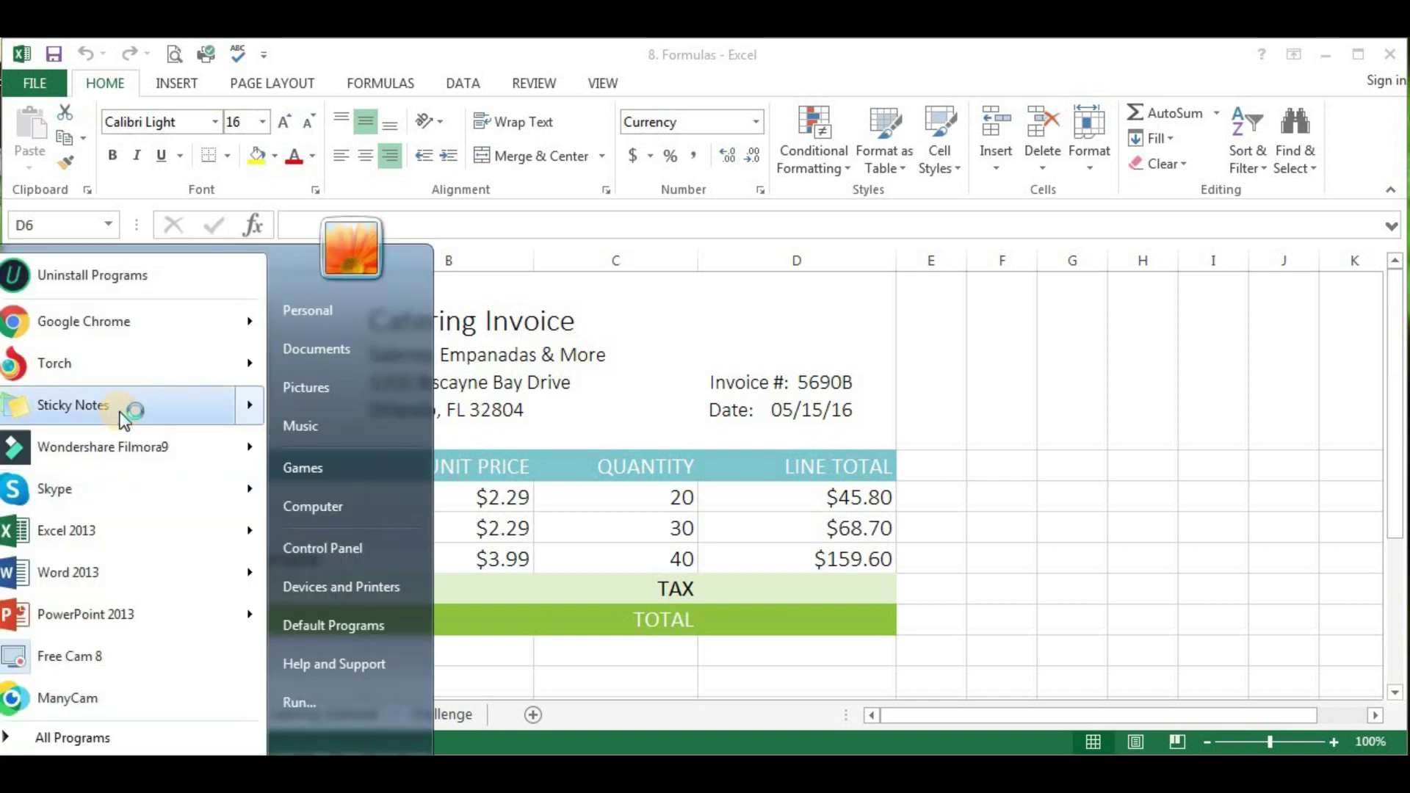
{"action": "left_click", "coordinate": [125, 411]}
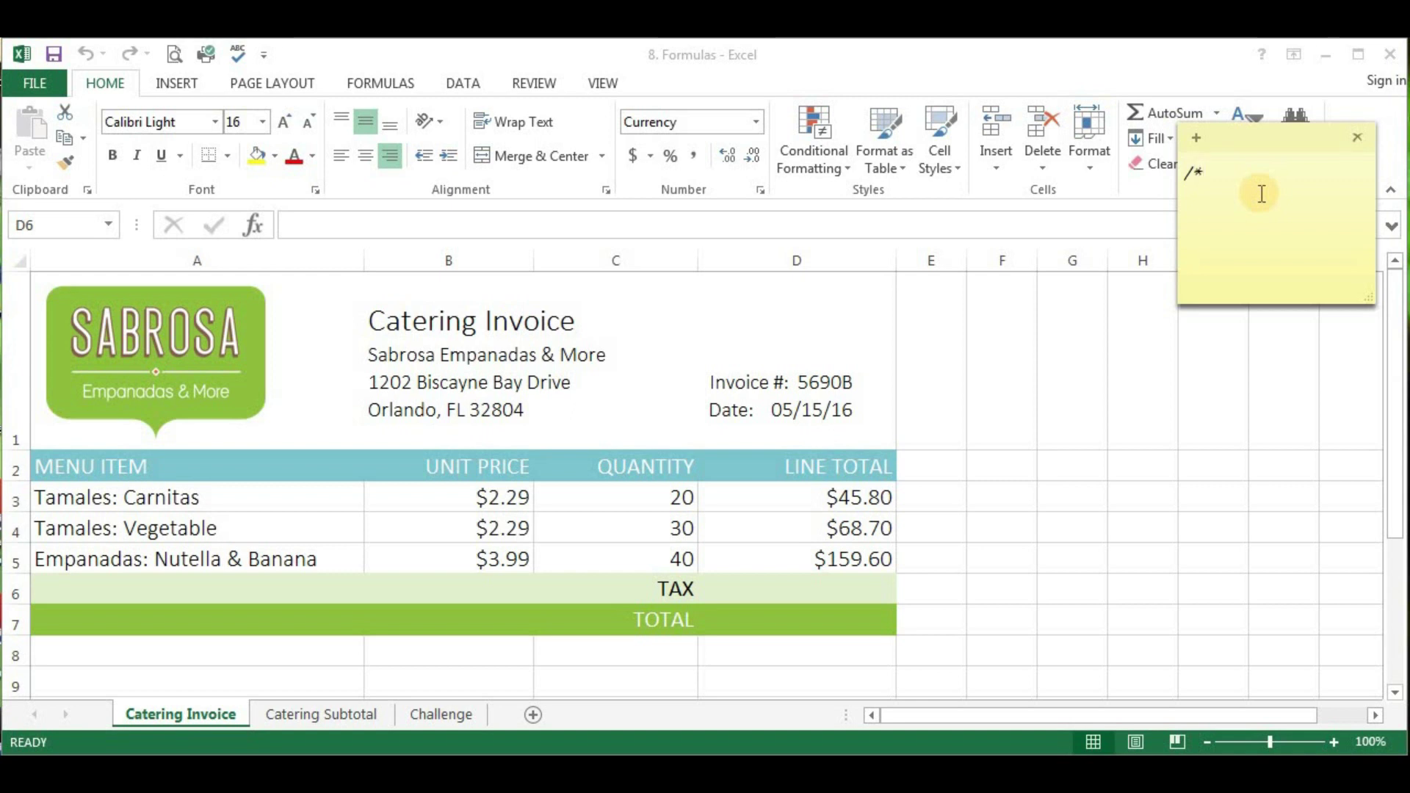
{"action": "type", "text": "division"}
{"action": "key", "text": "Return"}
{"action": "key", "text": "Return"}
{"action": "type", "text": "multiplication \\"}
{"action": "key", "text": "BackSpace"}
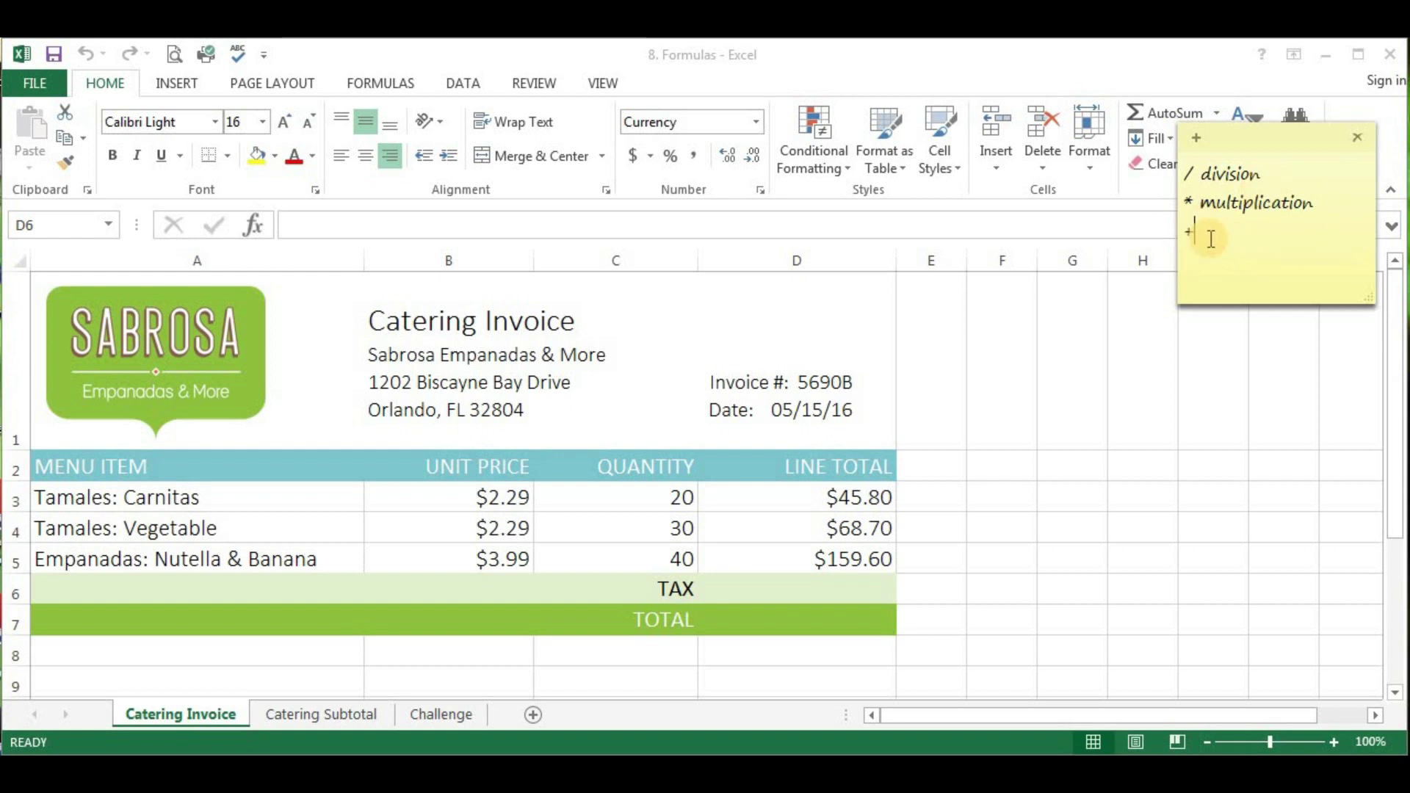
{"action": "type", "text": "addi"}
{"action": "type", "text": "tion -"}
{"action": "type", "text": " minu"}
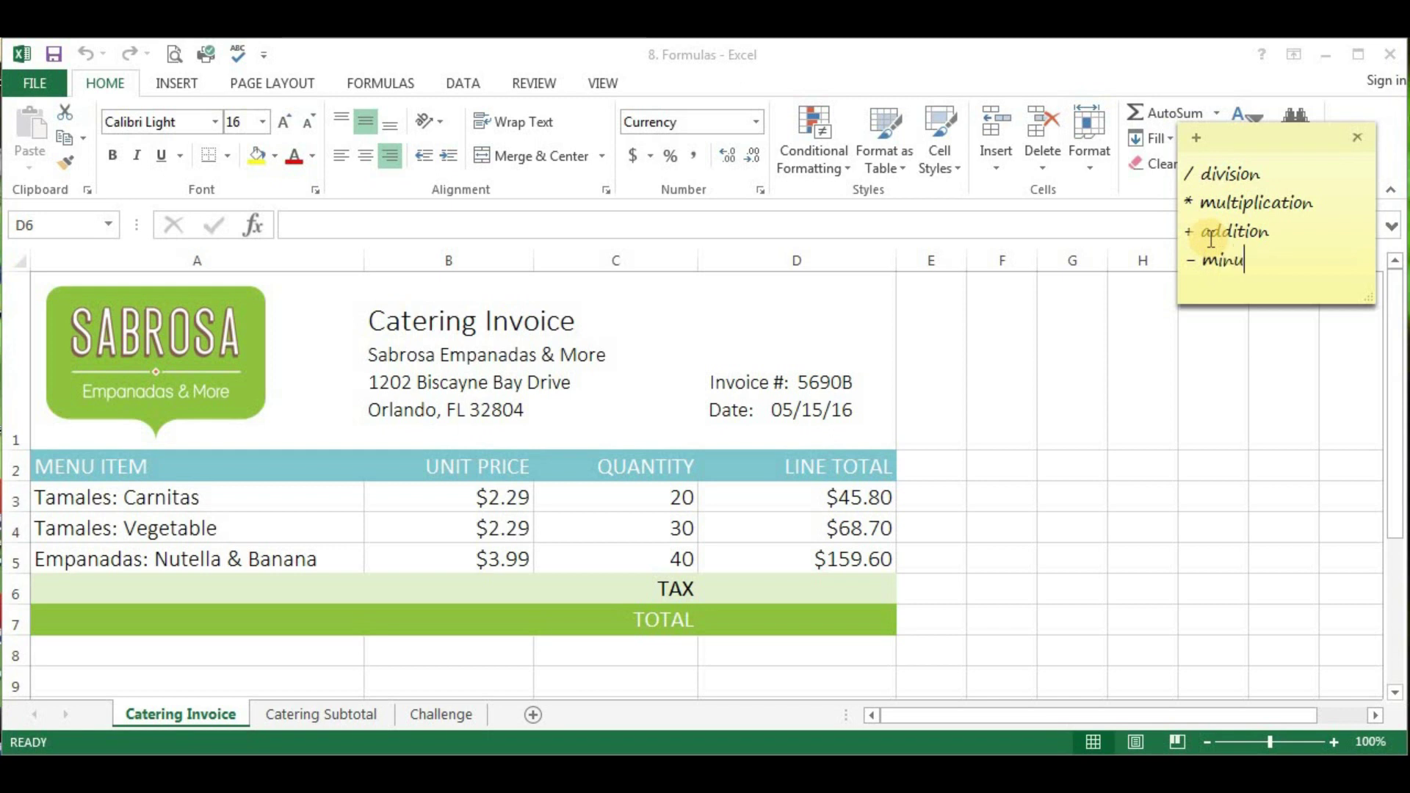
{"action": "key", "text": "Return"}
{"action": "key", "text": "Return"}
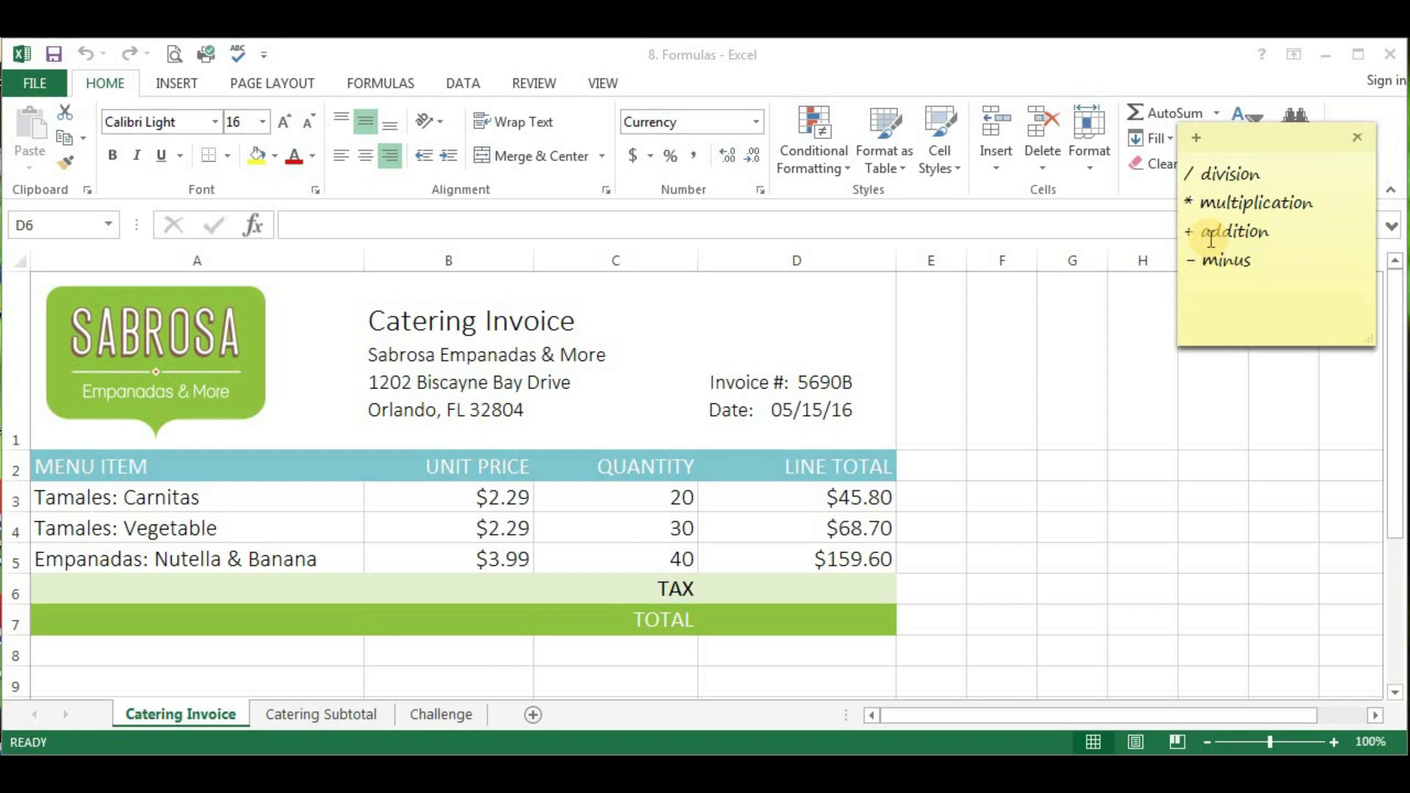
{"action": "type", "text": "qual."}
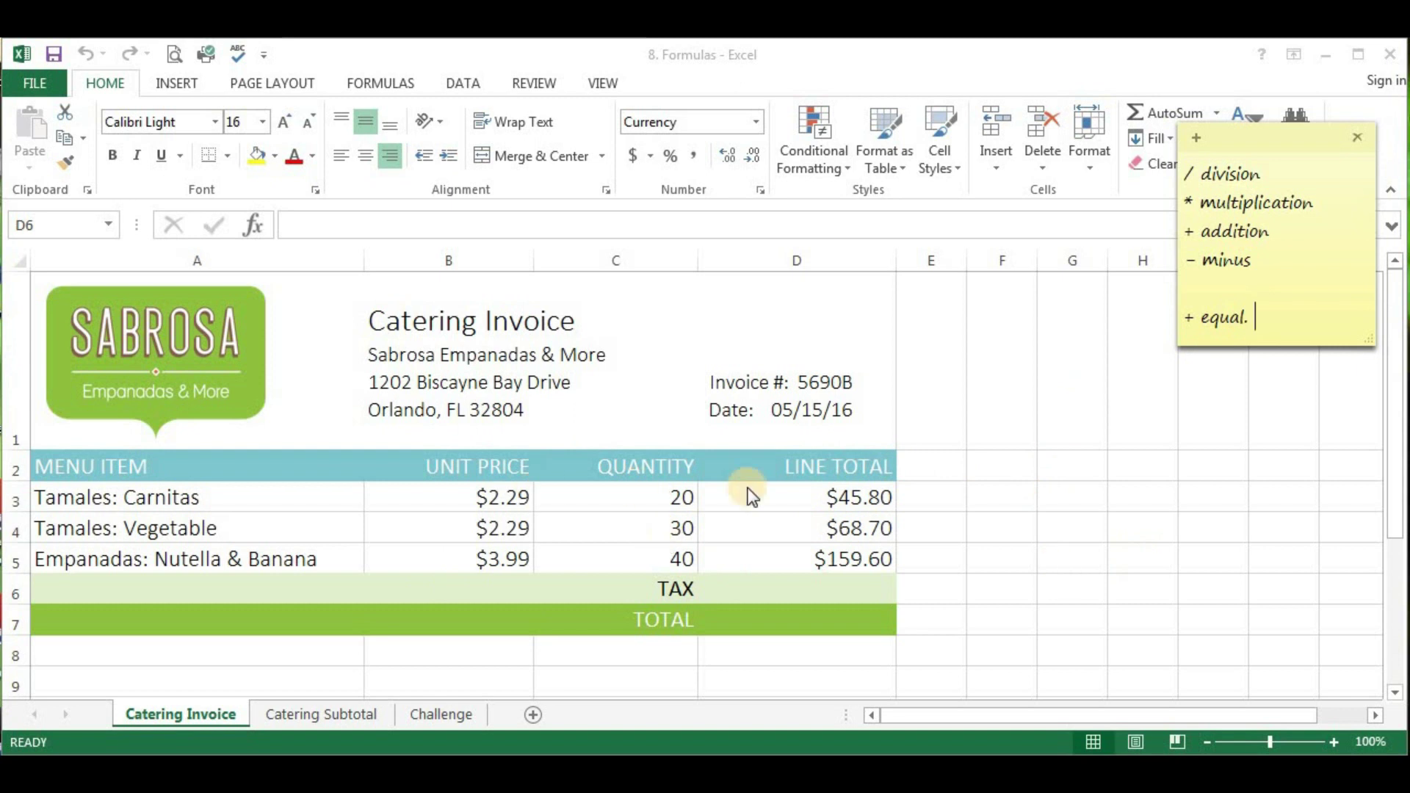
Step: Review the D3:D5 line-total formulas against the Carnitas unit price and quantity, then select D3:D5
{"action": "left_click", "coordinate": [875, 525]}
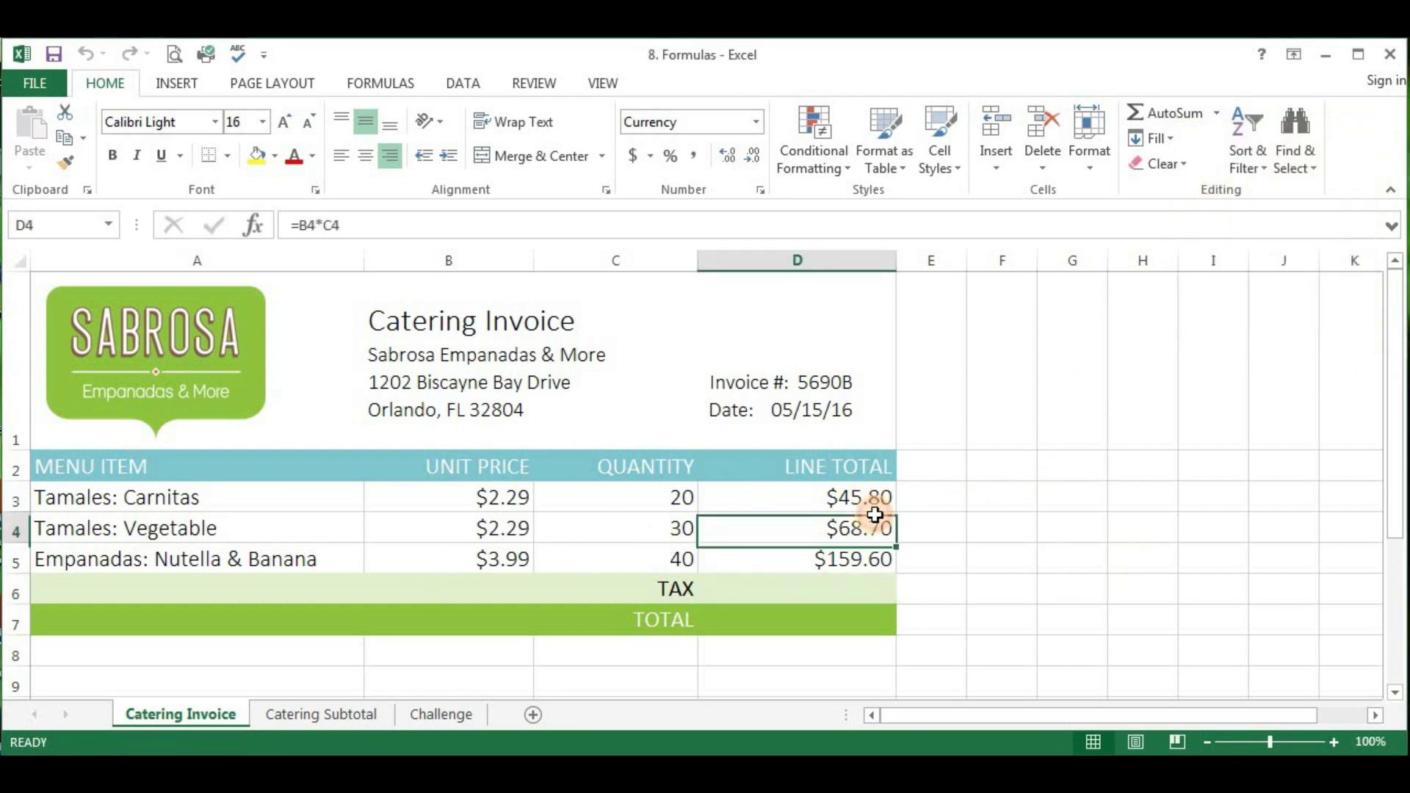
{"action": "left_click", "coordinate": [875, 497]}
{"action": "left_click", "coordinate": [878, 531]}
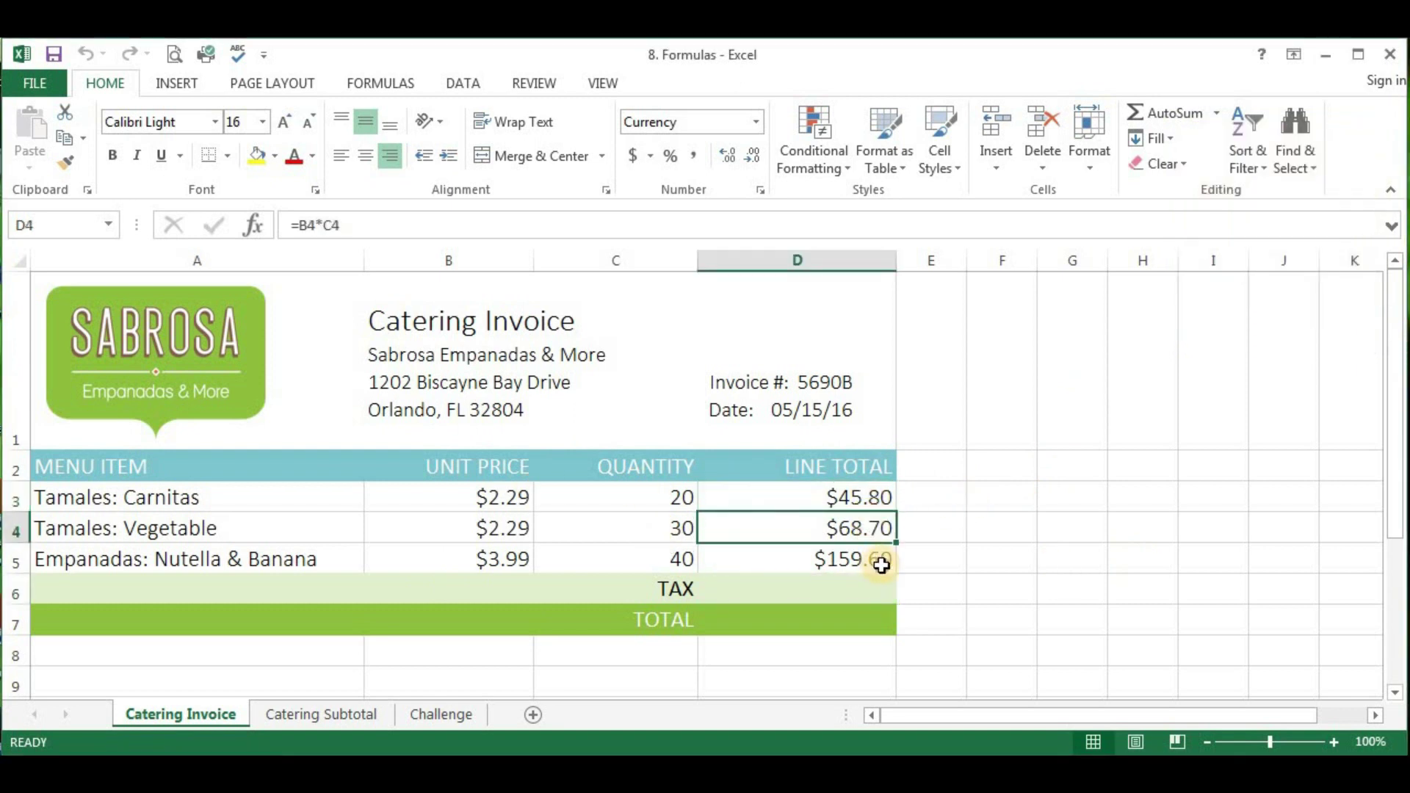
{"action": "left_click", "coordinate": [881, 563]}
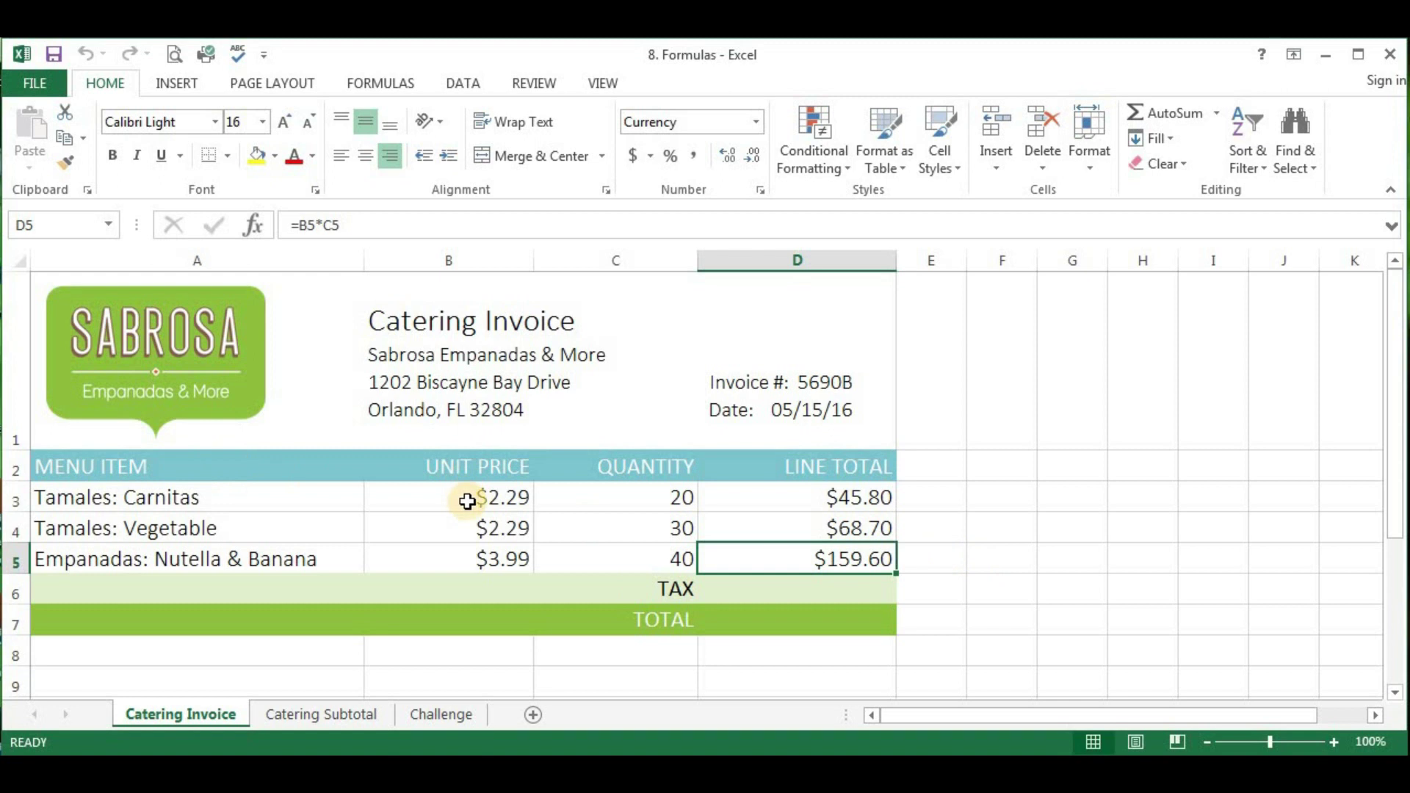
{"action": "left_click", "coordinate": [496, 493]}
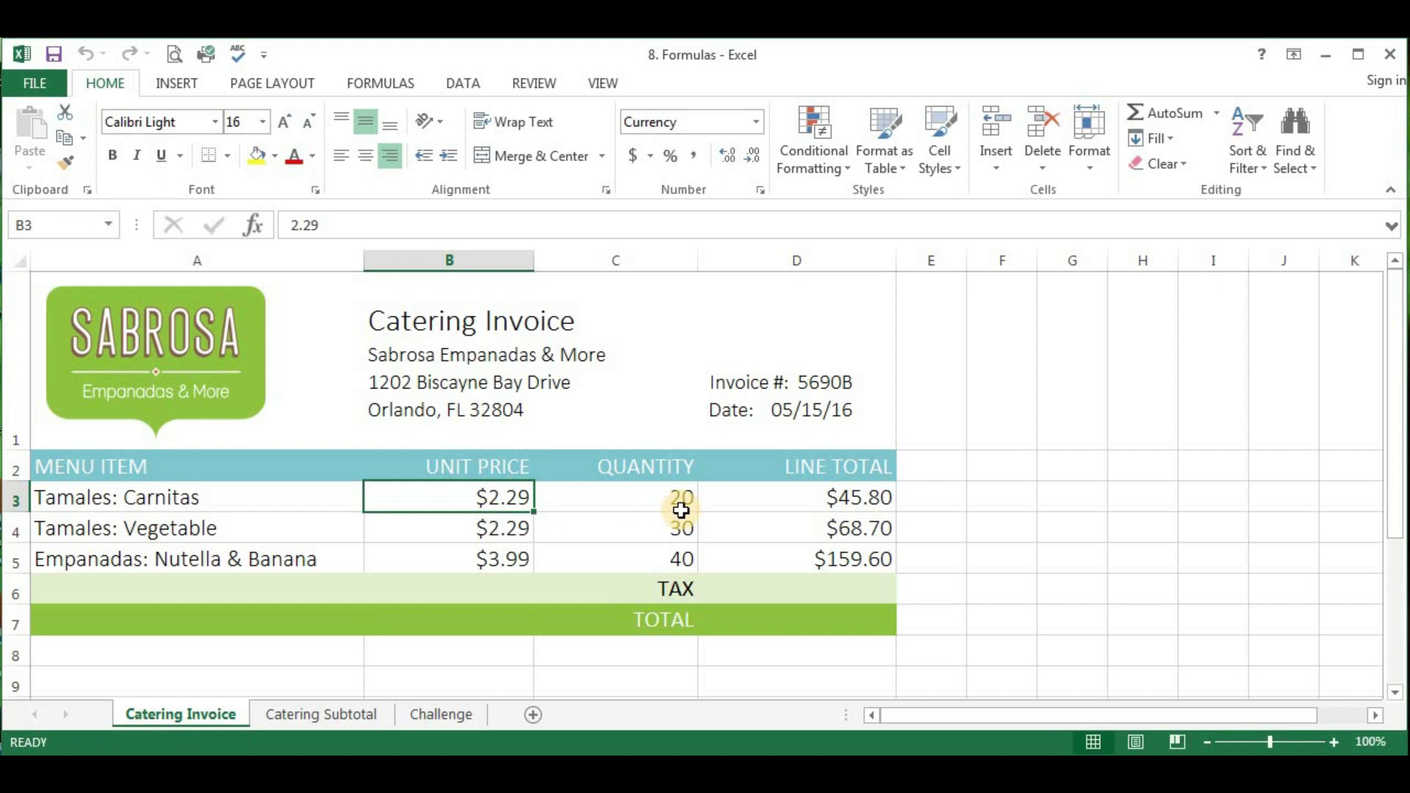
{"action": "left_click", "coordinate": [641, 494]}
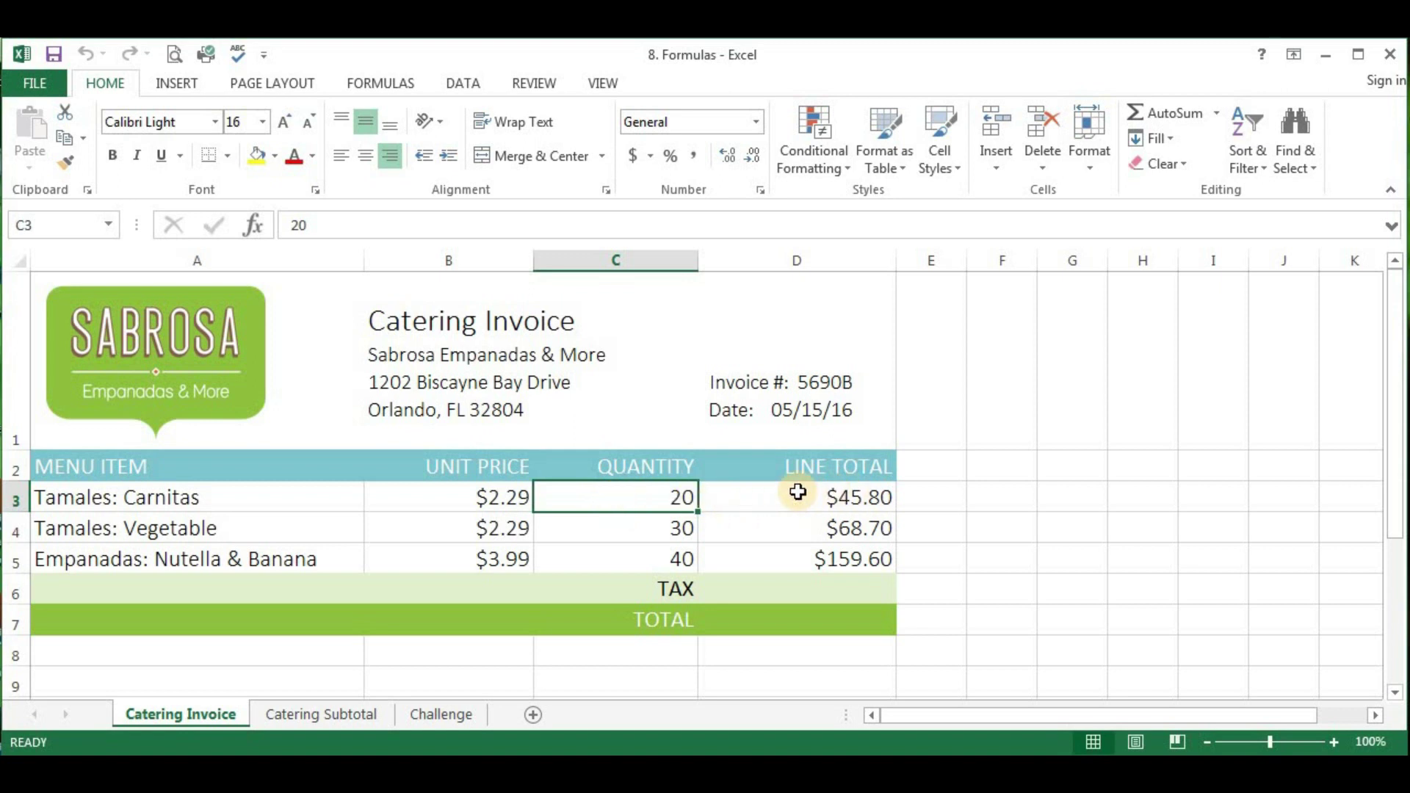
{"action": "left_click_drag", "start_coordinate": [796, 495], "coordinate": [875, 562]}
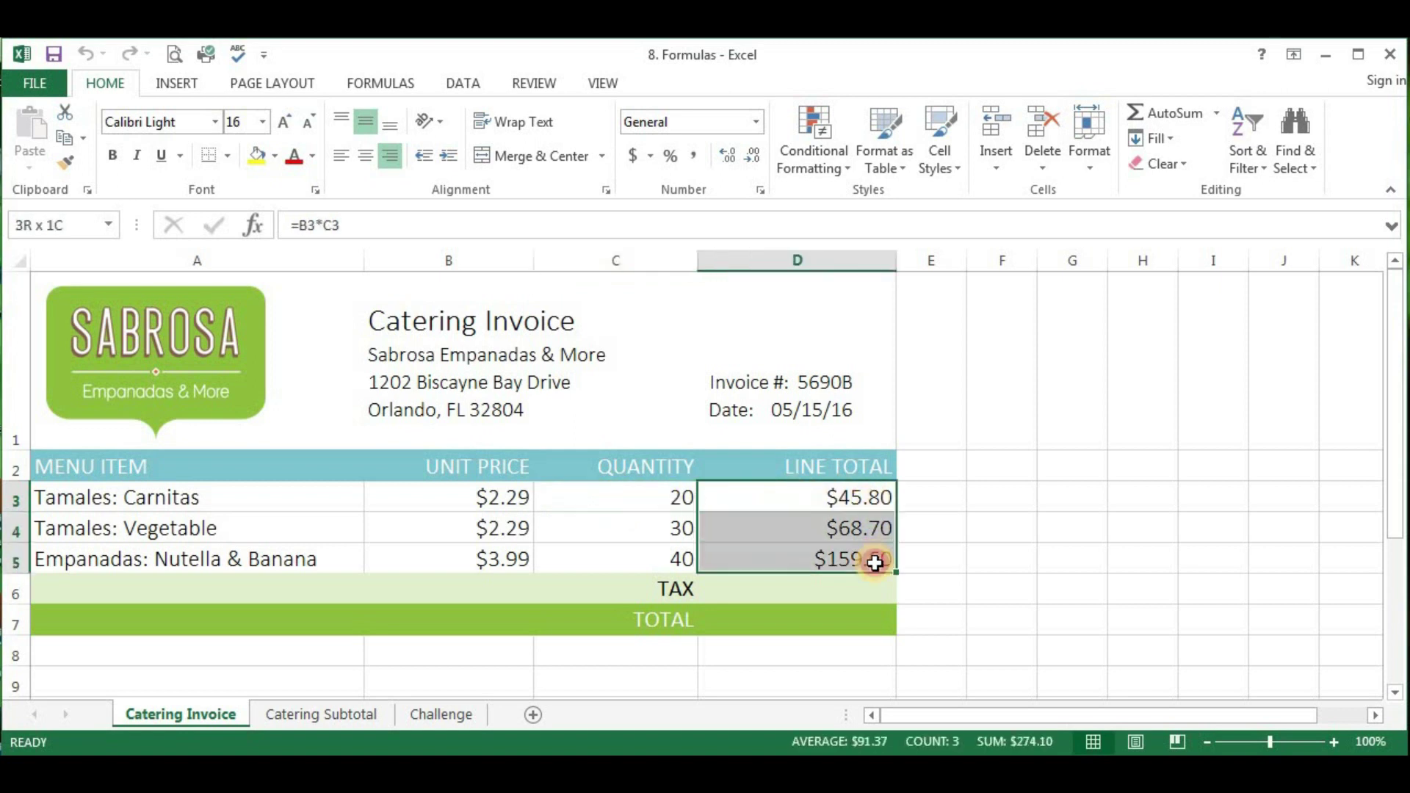
Step: Clear the old line totals and enter =B3*C3 in D3, giving $45.80
{"action": "key", "text": "Delete"}
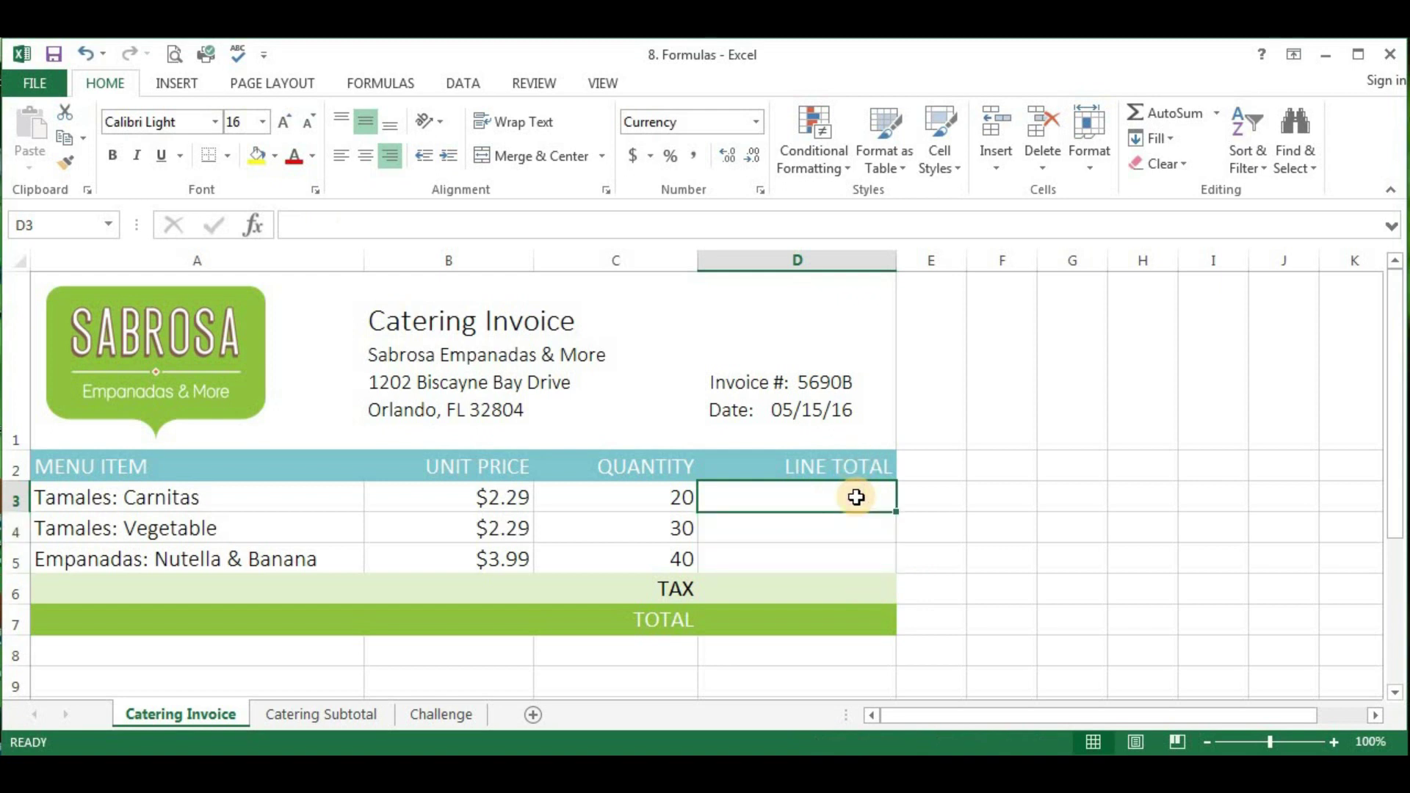
{"action": "type", "text": "+"}
{"action": "key", "text": "BackSpace"}
{"action": "type", "text": "="}
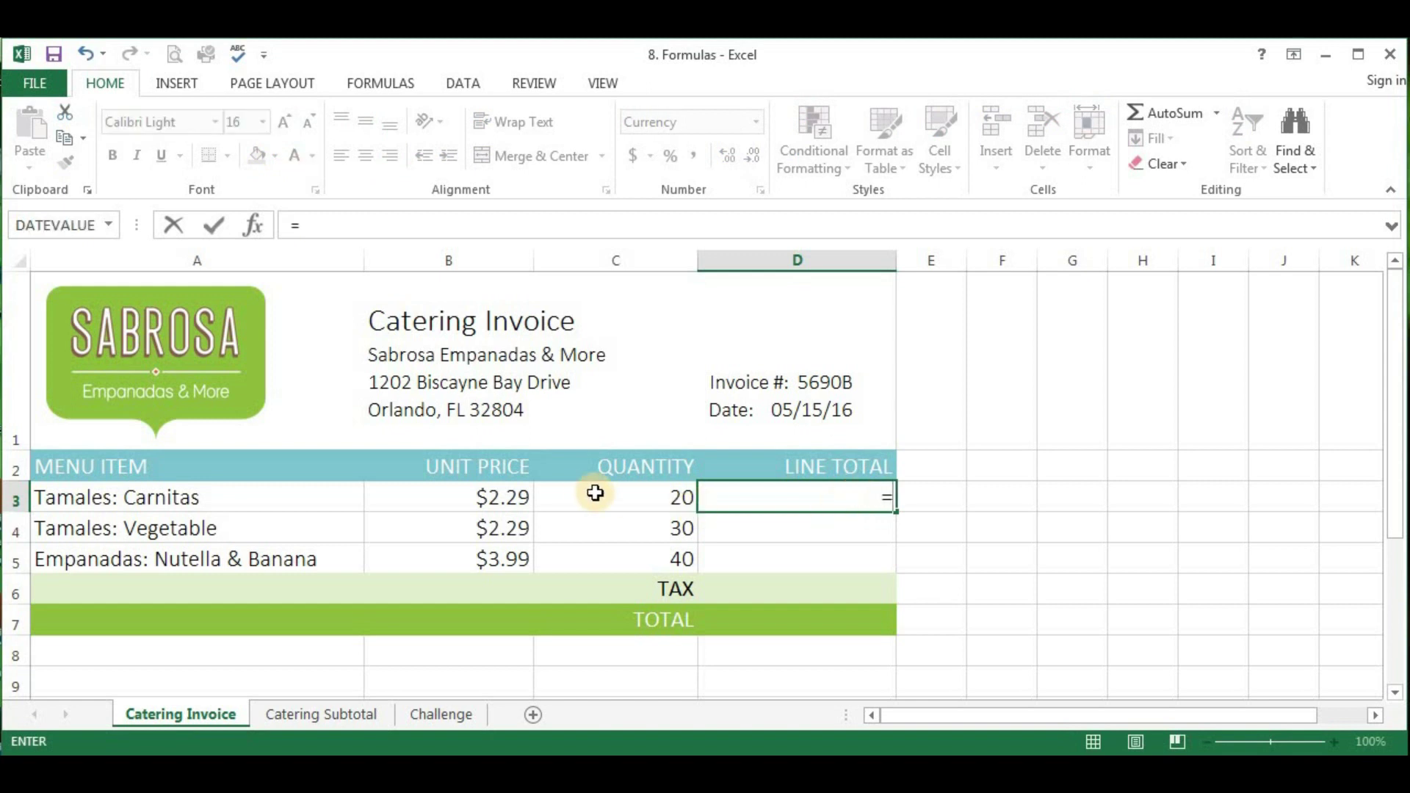
{"action": "left_click", "coordinate": [519, 497]}
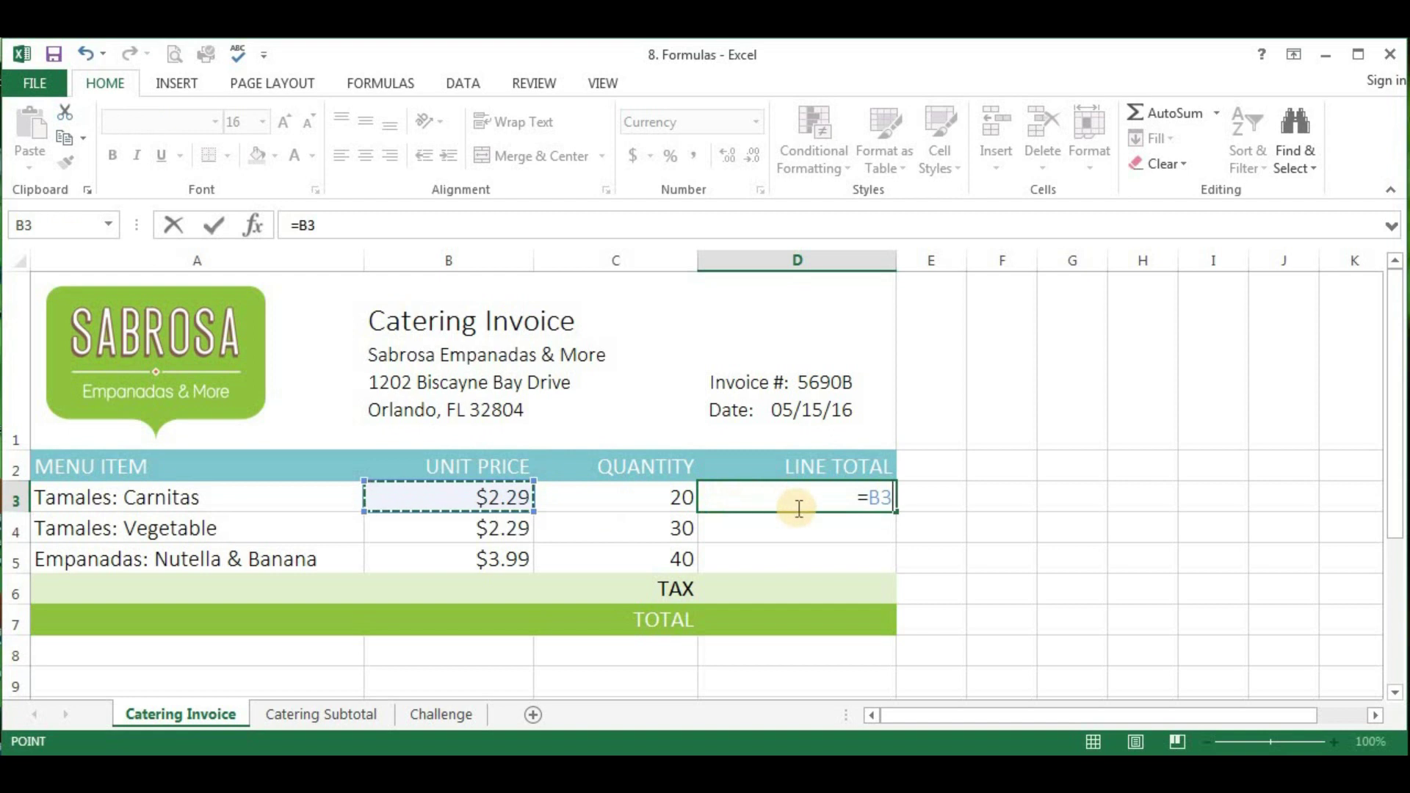
{"action": "type", "text": "*"}
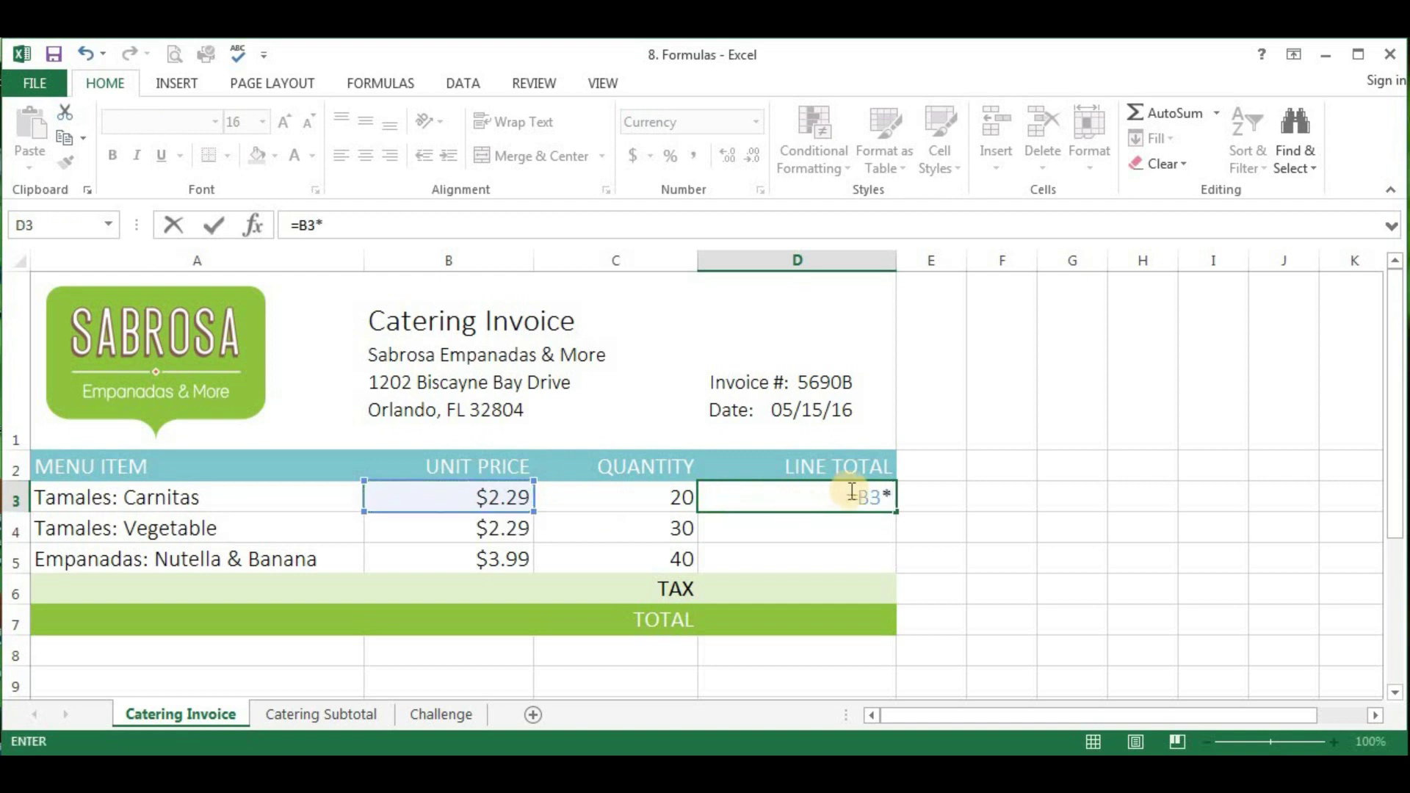
{"action": "left_click", "coordinate": [627, 497]}
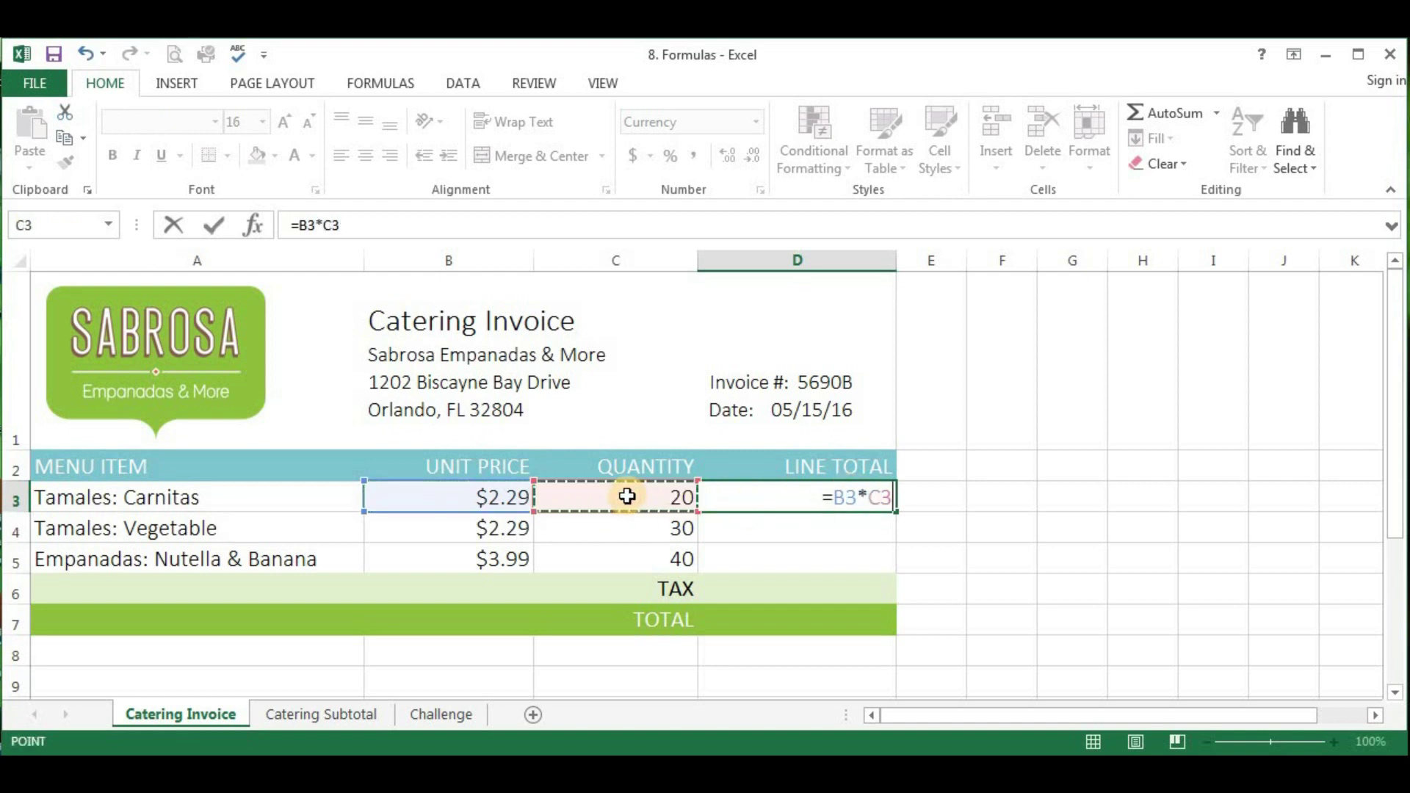
{"action": "key", "text": "Return"}
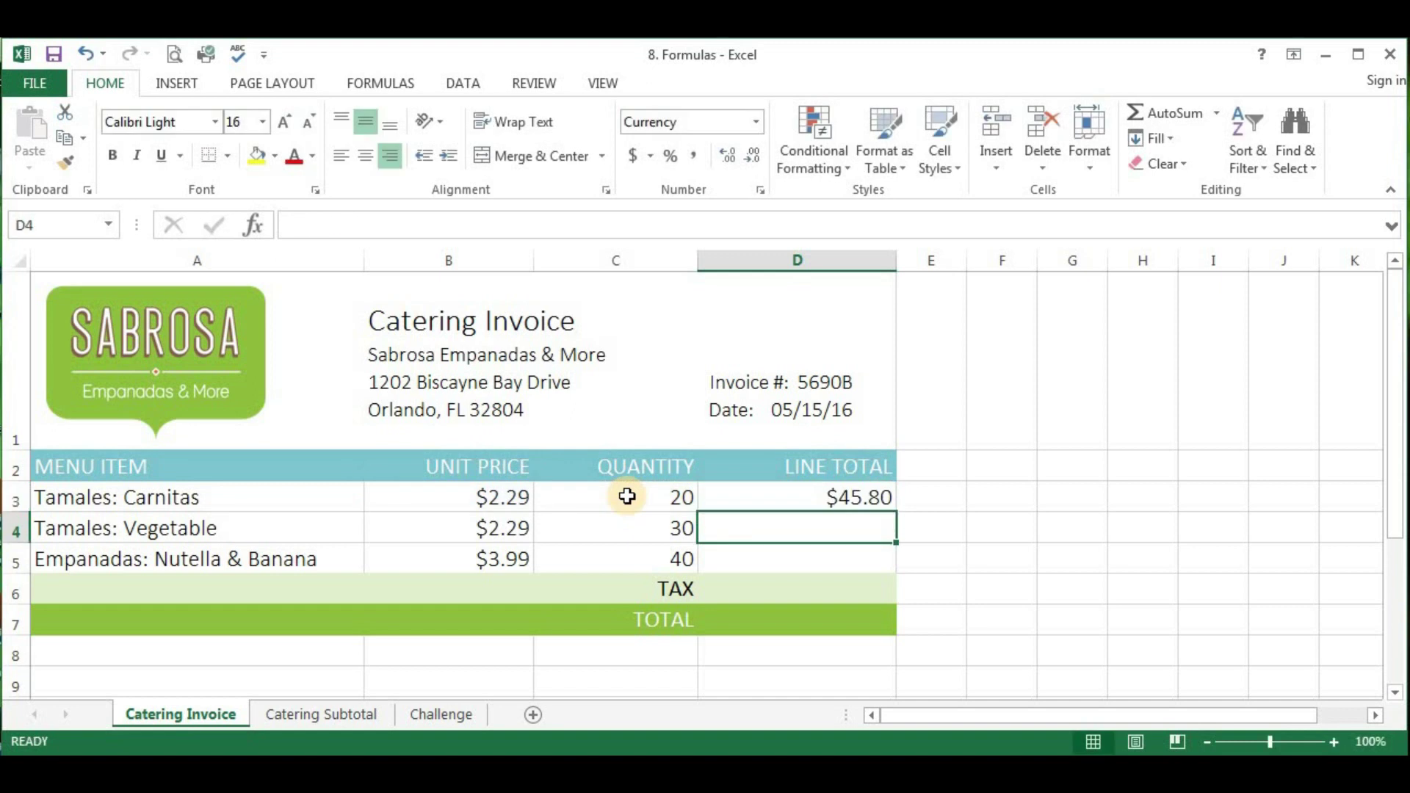
{"action": "left_click", "coordinate": [778, 497]}
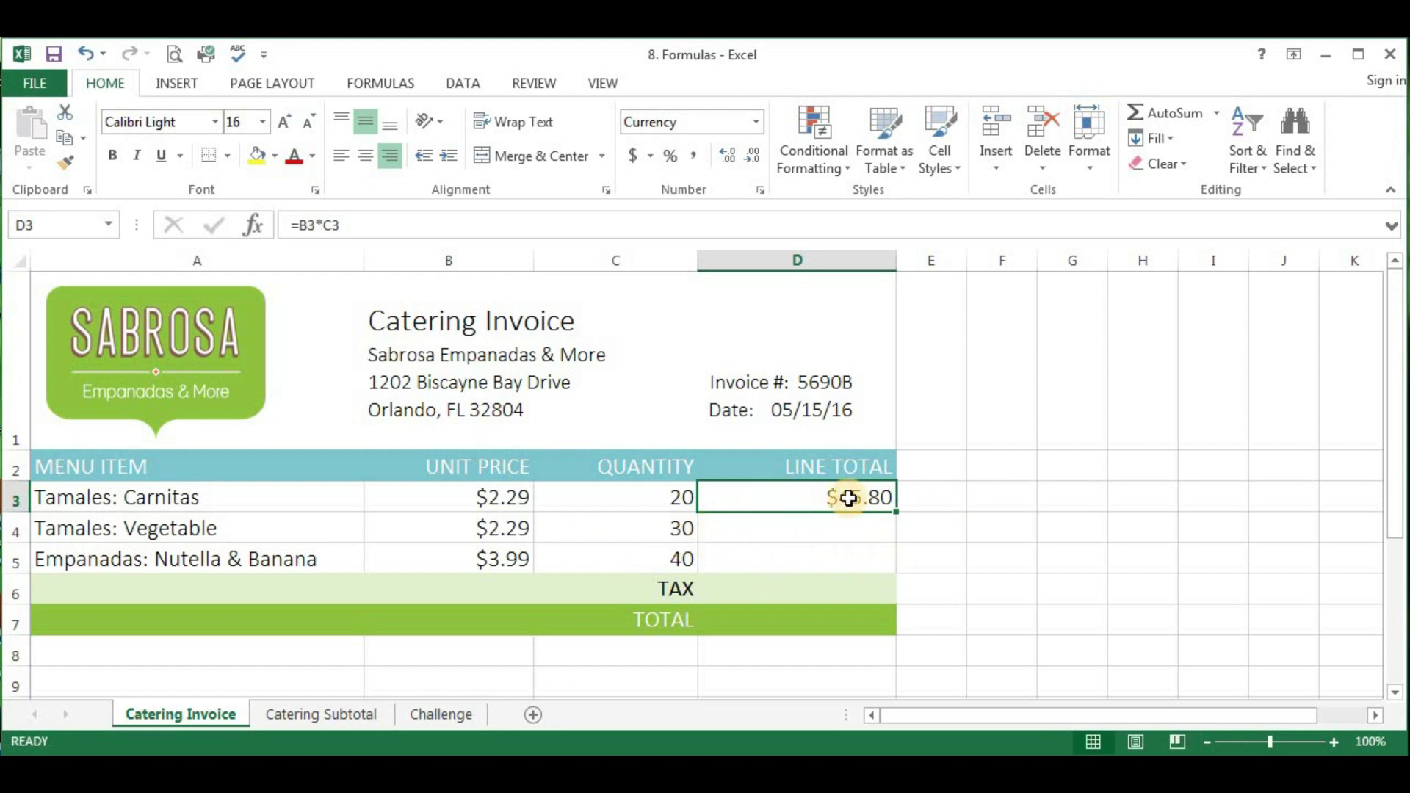
Step: Fill the D3 formula down to D5, giving $68.70 and $159.60
{"action": "left_click", "coordinate": [575, 506]}
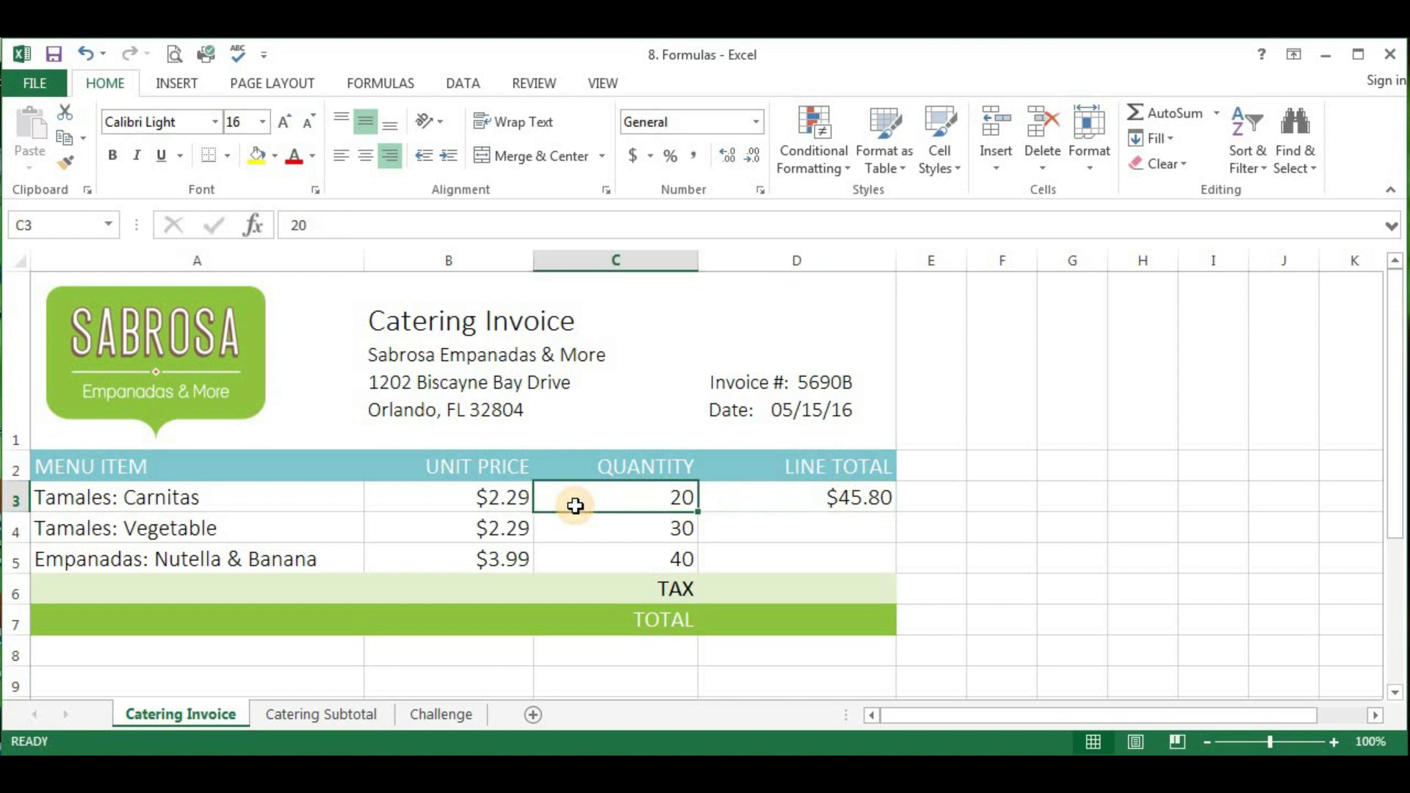
{"action": "left_click", "coordinate": [797, 498]}
{"action": "left_click_drag", "start_coordinate": [897, 512], "coordinate": [891, 566]}
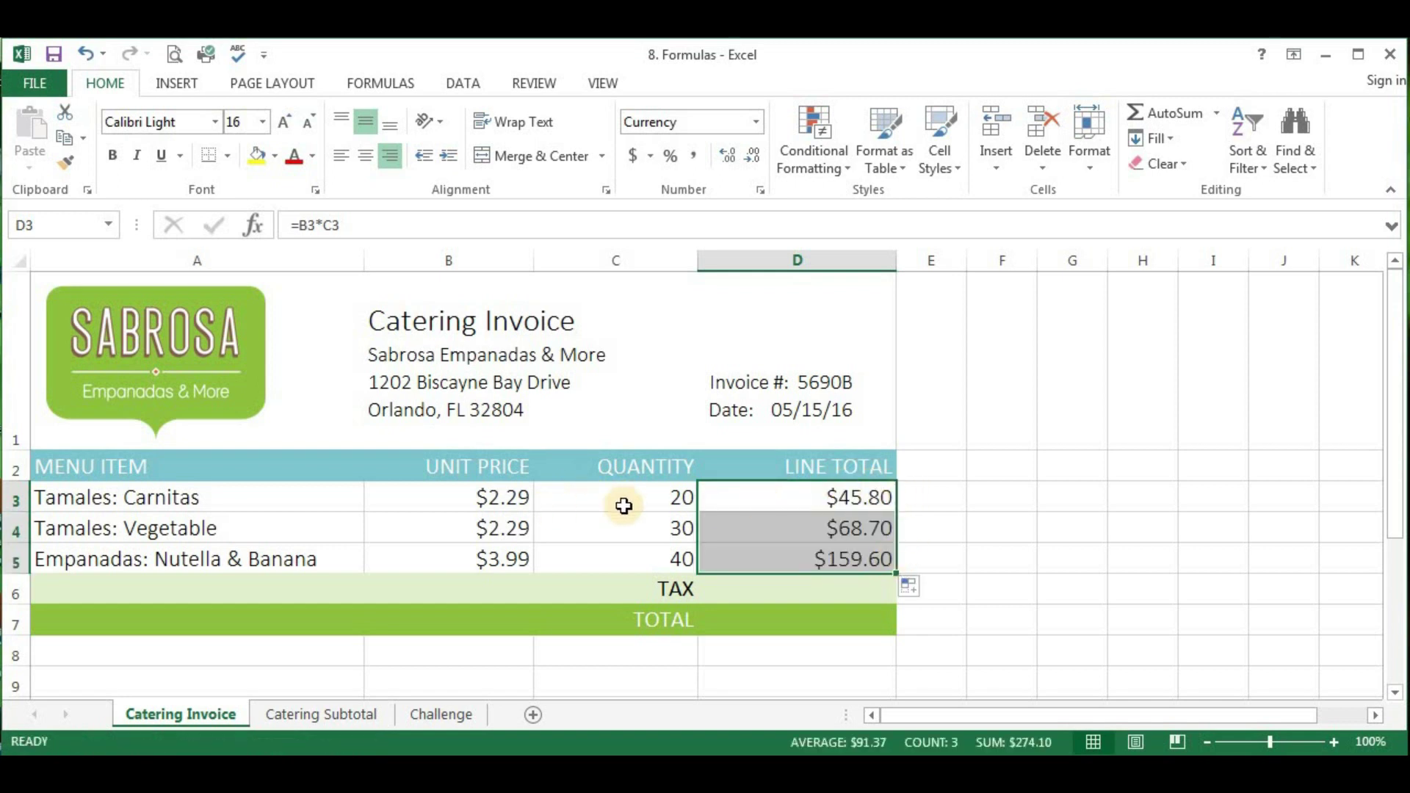
{"action": "left_click", "coordinate": [998, 557]}
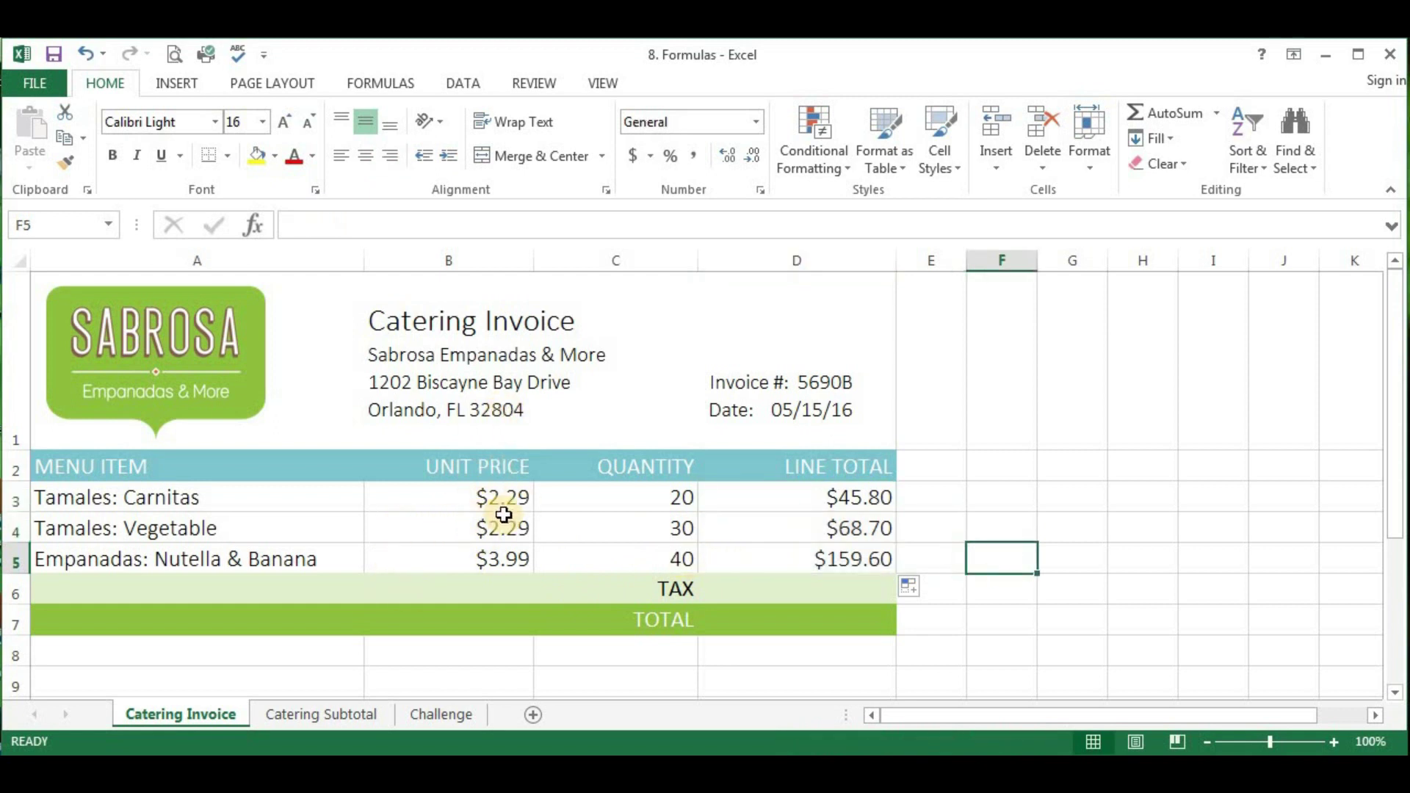
Step: Highlight invoice rows 3, 4 and 5 to review each item's line total
{"action": "left_click", "coordinate": [13, 501]}
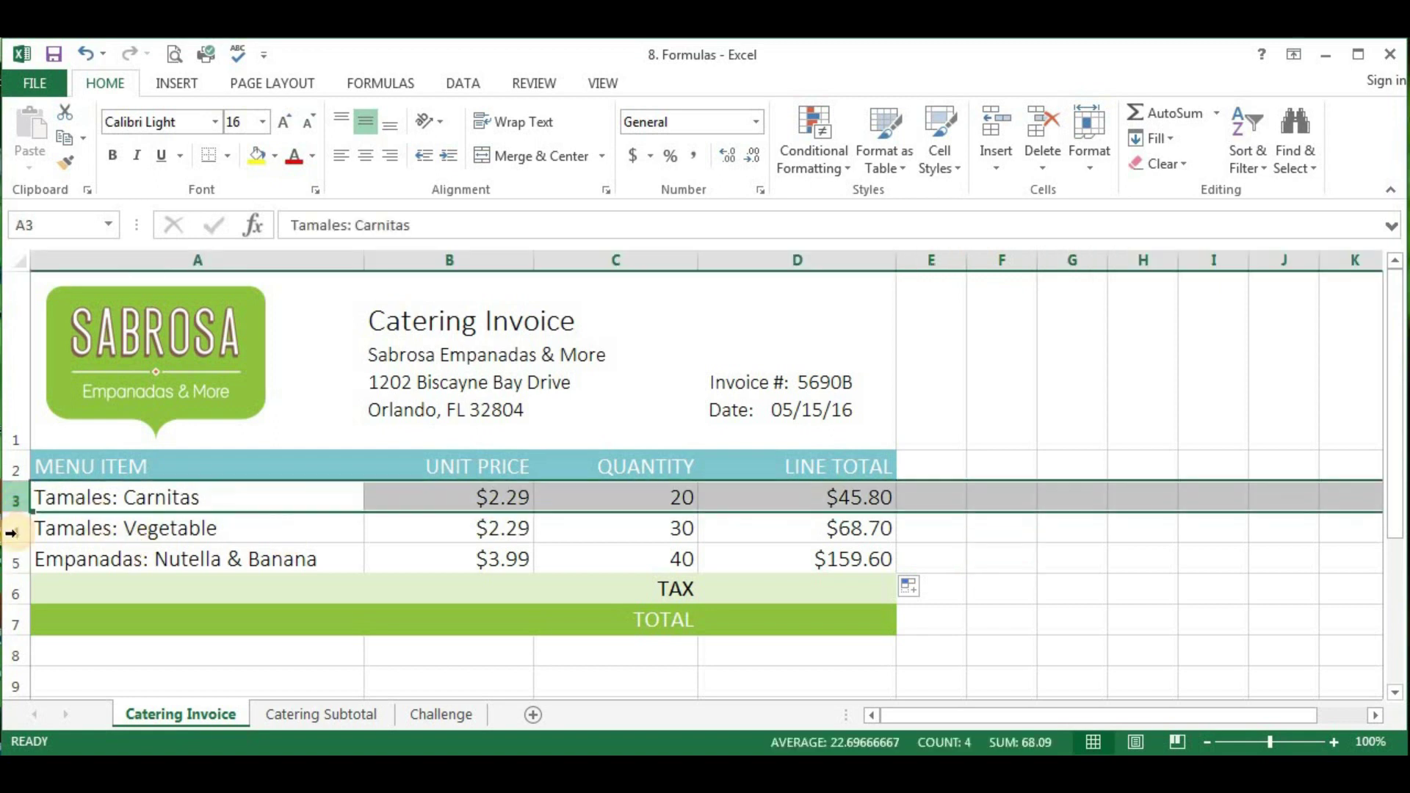
{"action": "left_click", "coordinate": [14, 530]}
{"action": "left_click", "coordinate": [11, 562]}
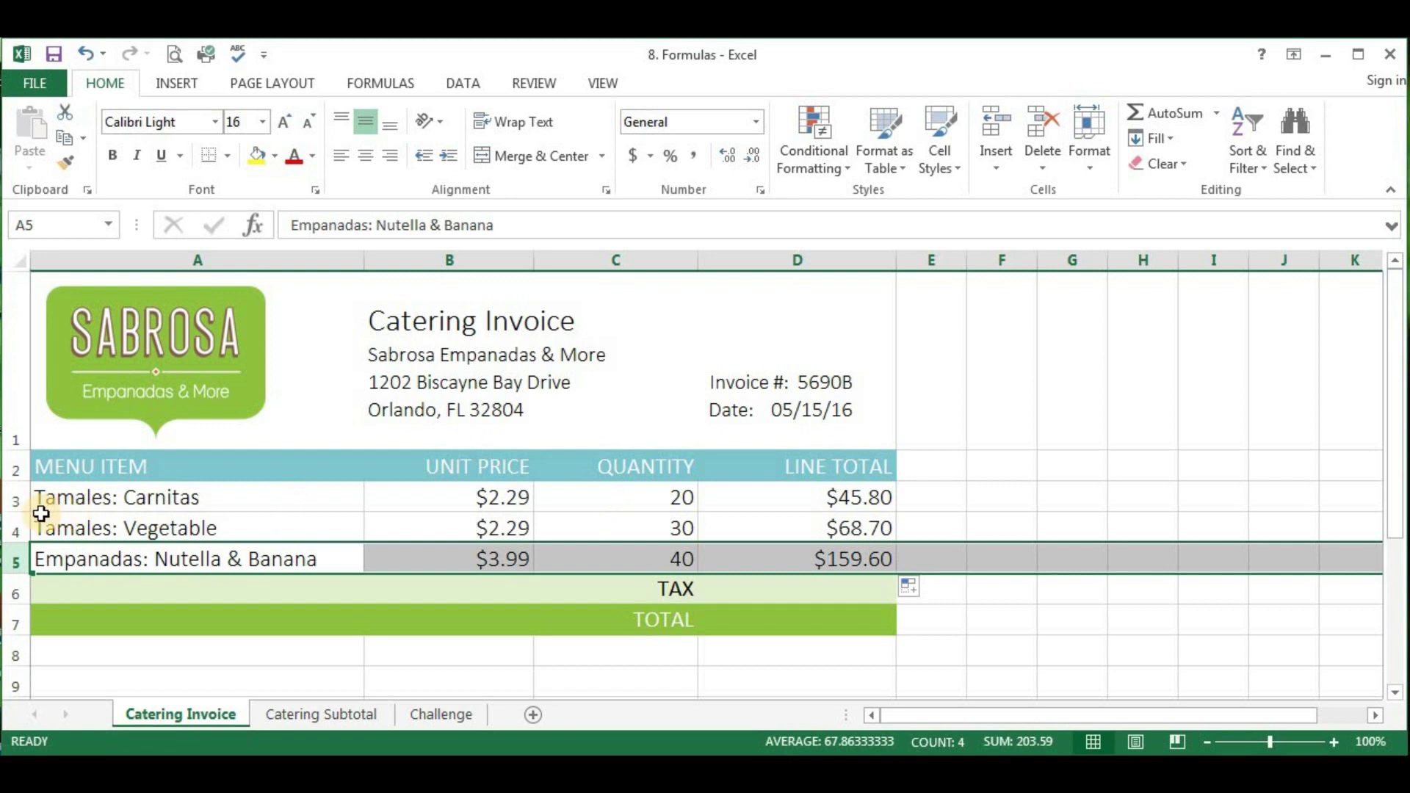
{"action": "left_click", "coordinate": [7, 504]}
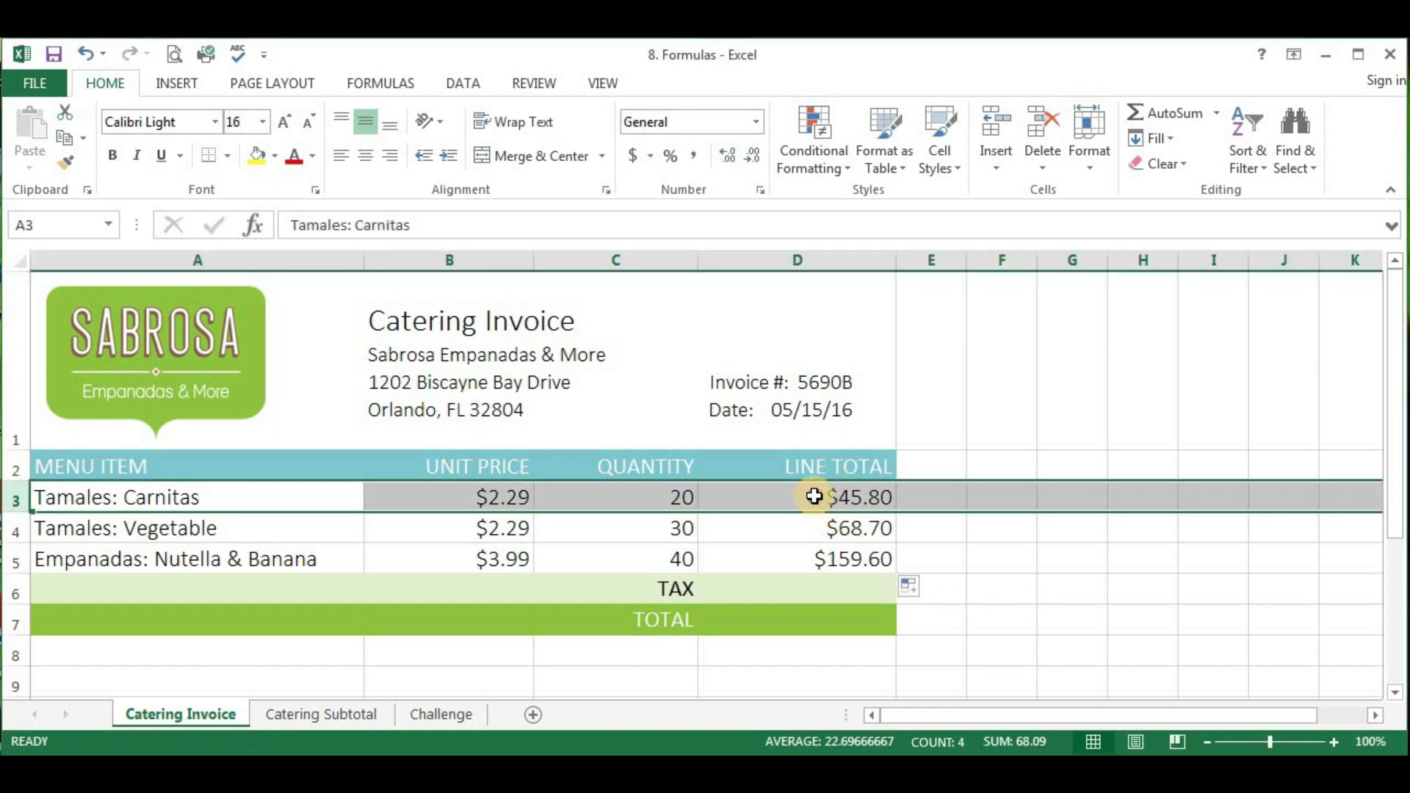
Step: Check the copied line-total formulas in D3, D4 and D5
{"action": "left_click", "coordinate": [852, 504]}
{"action": "left_click", "coordinate": [848, 528]}
{"action": "left_click", "coordinate": [839, 560]}
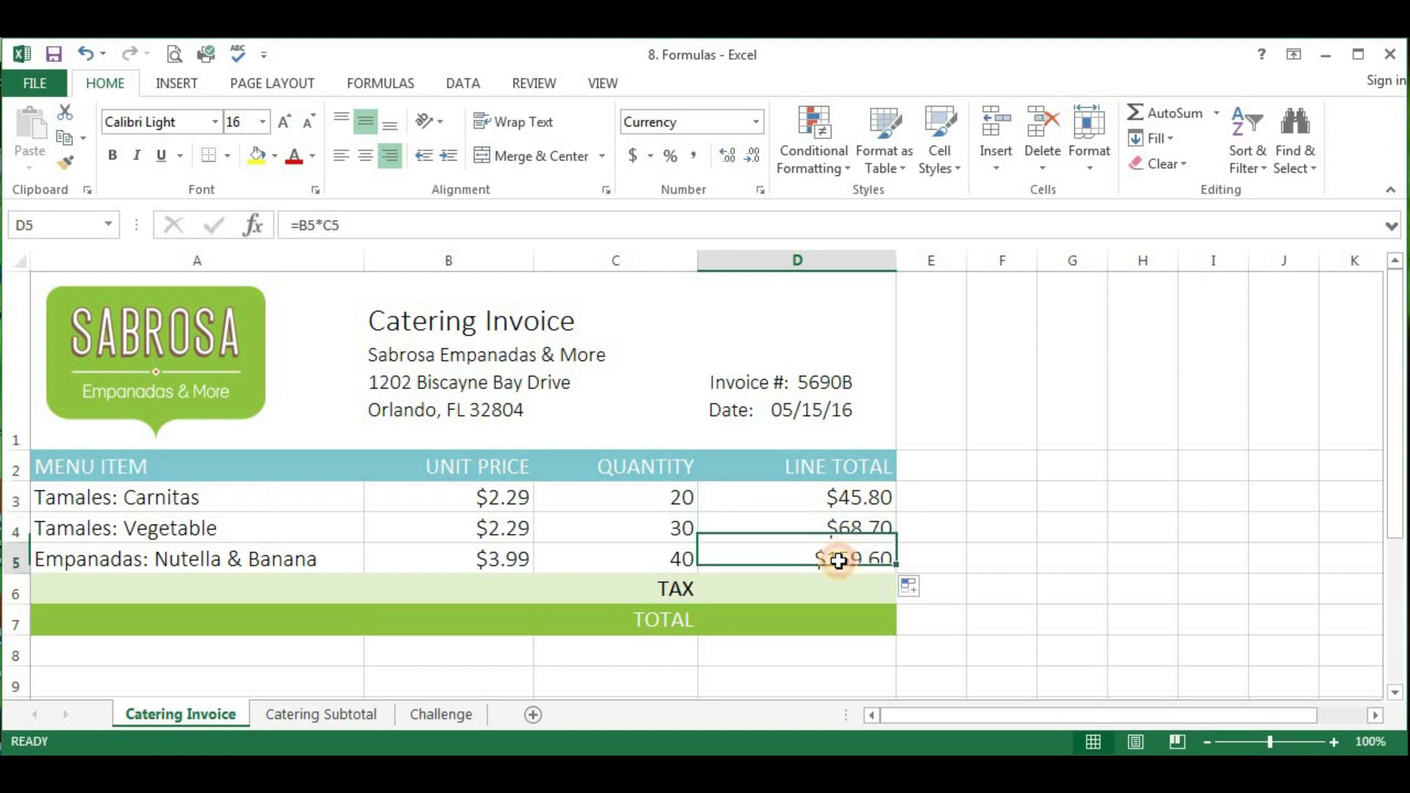
{"action": "left_click", "coordinate": [829, 590]}
Step: Enter =D3+D4+D5 in the TOTAL cell D7, showing $274.10
{"action": "left_click", "coordinate": [815, 611]}
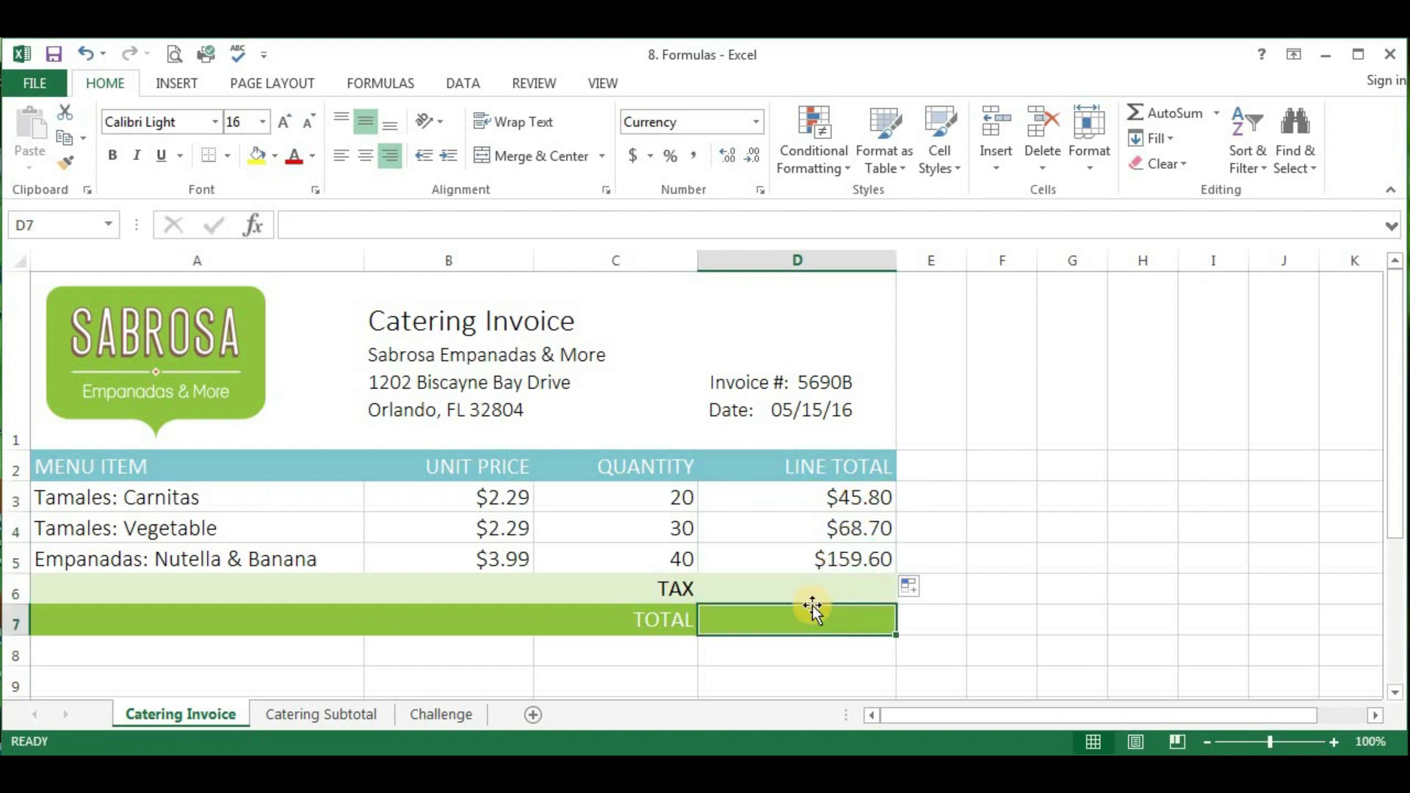
{"action": "type", "text": "="}
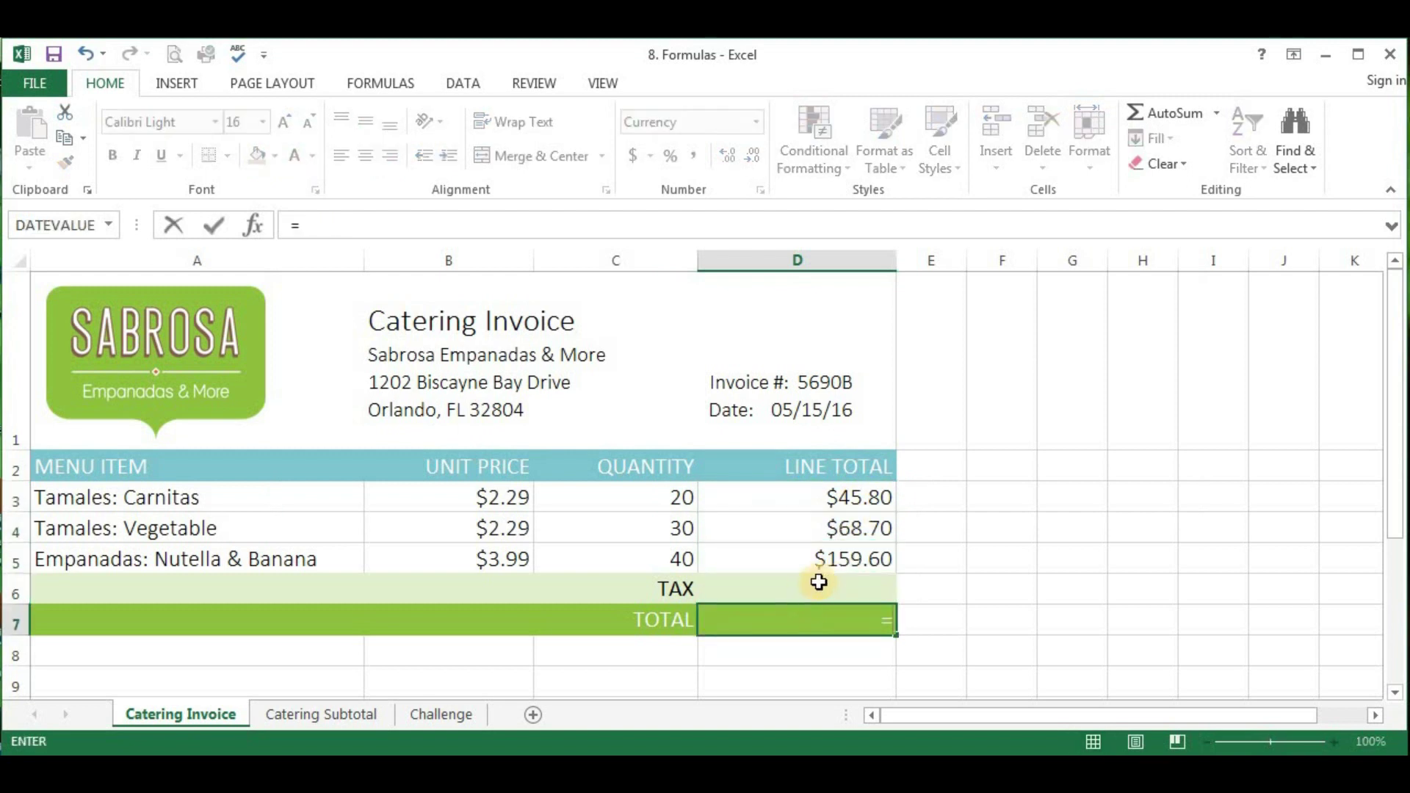
{"action": "left_click", "coordinate": [844, 497]}
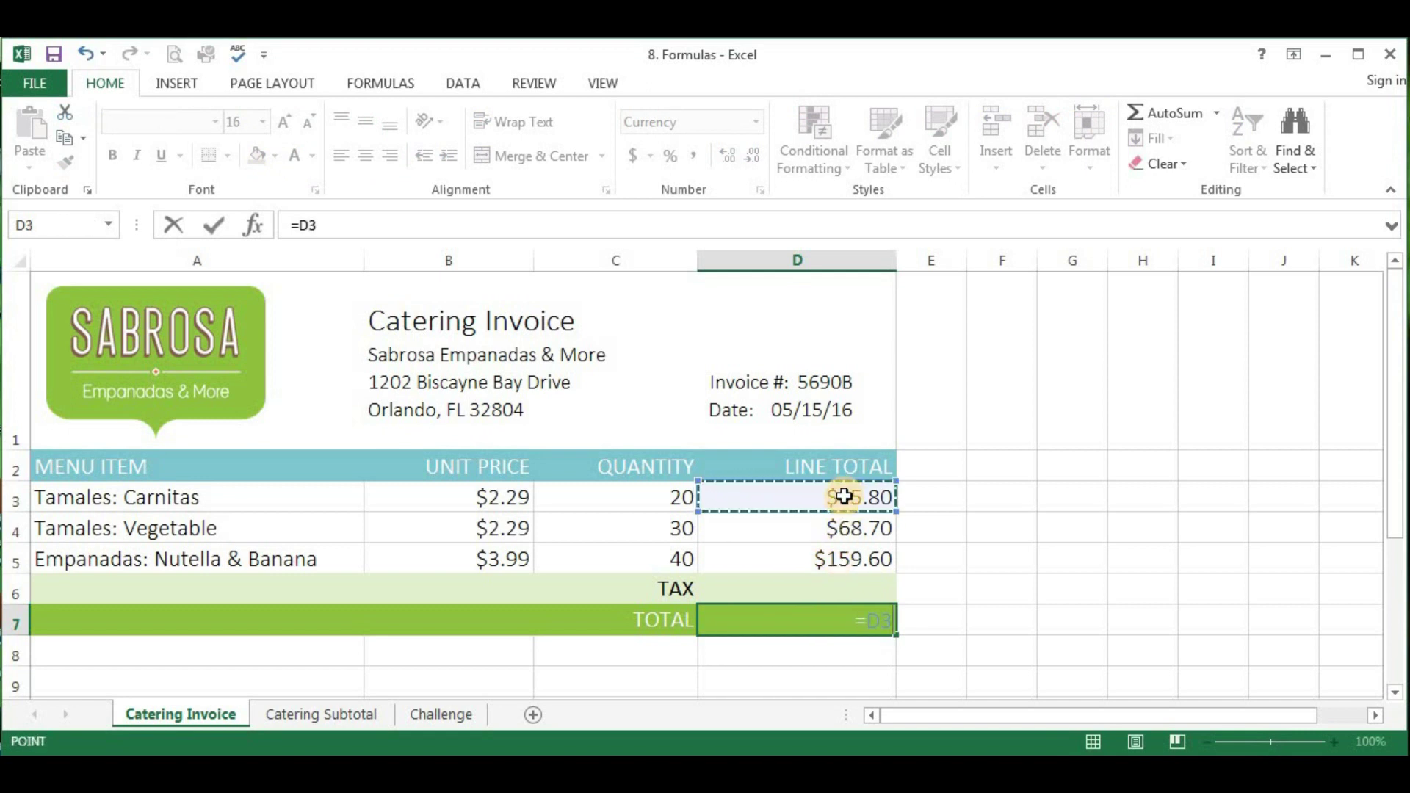
{"action": "type", "text": "+"}
{"action": "left_click", "coordinate": [867, 531]}
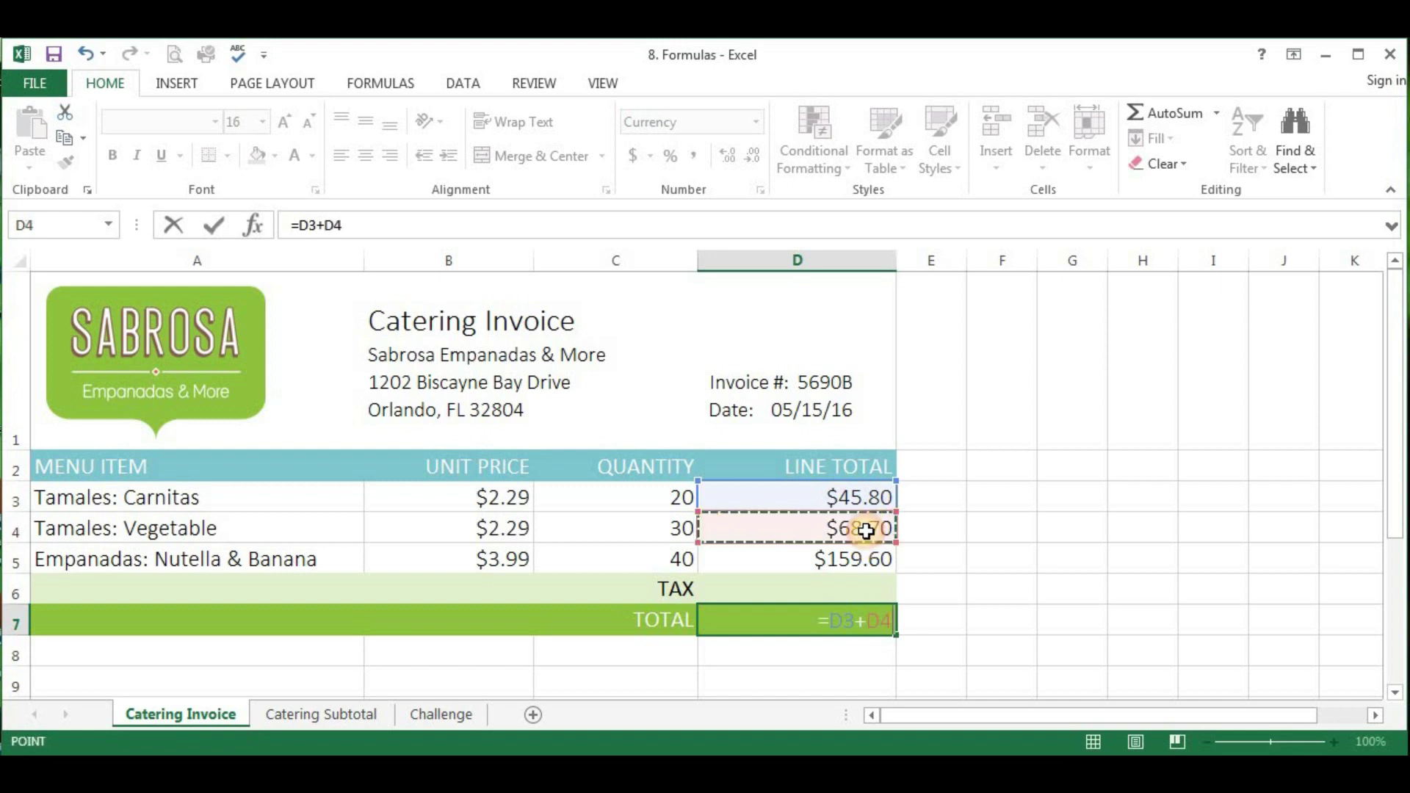
{"action": "type", "text": "+"}
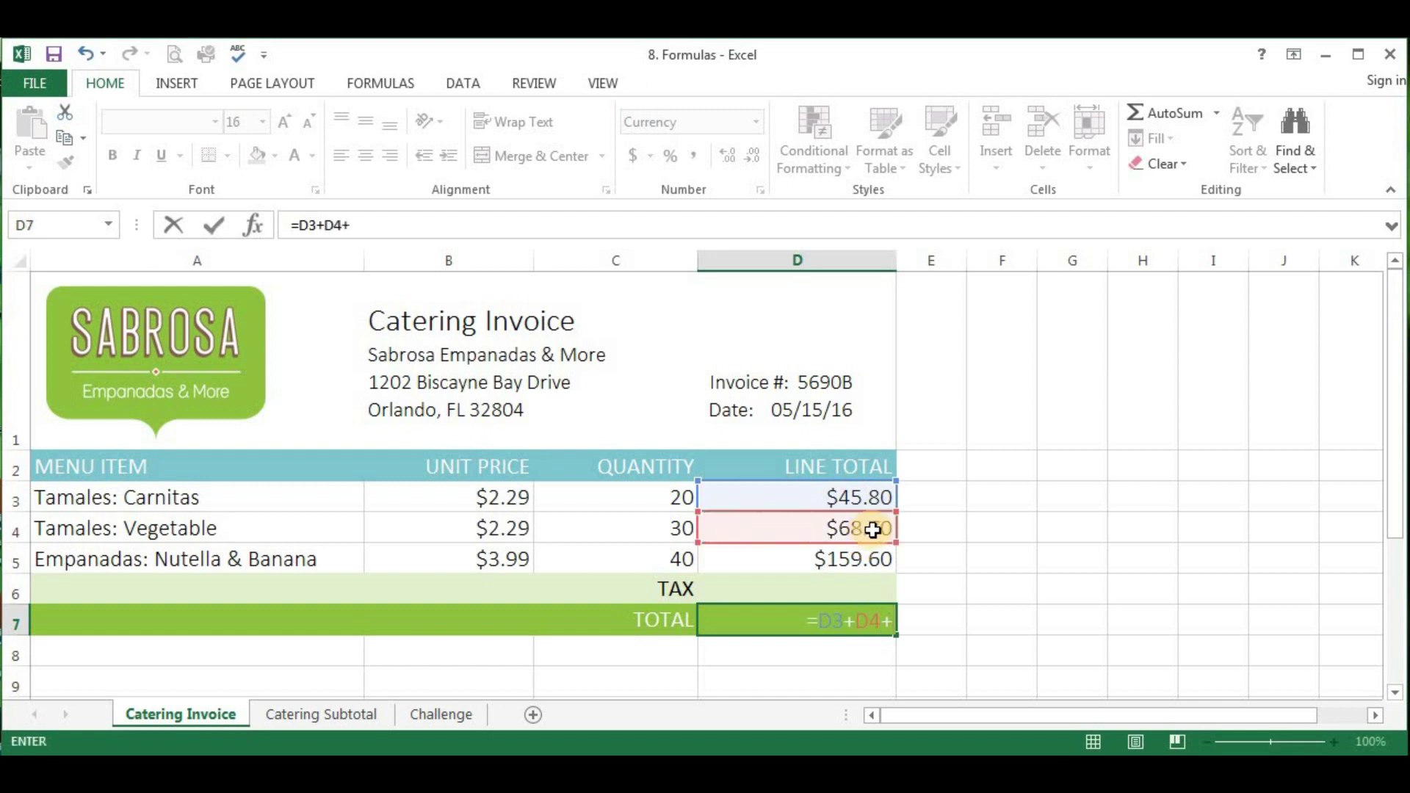
{"action": "left_click", "coordinate": [872, 561]}
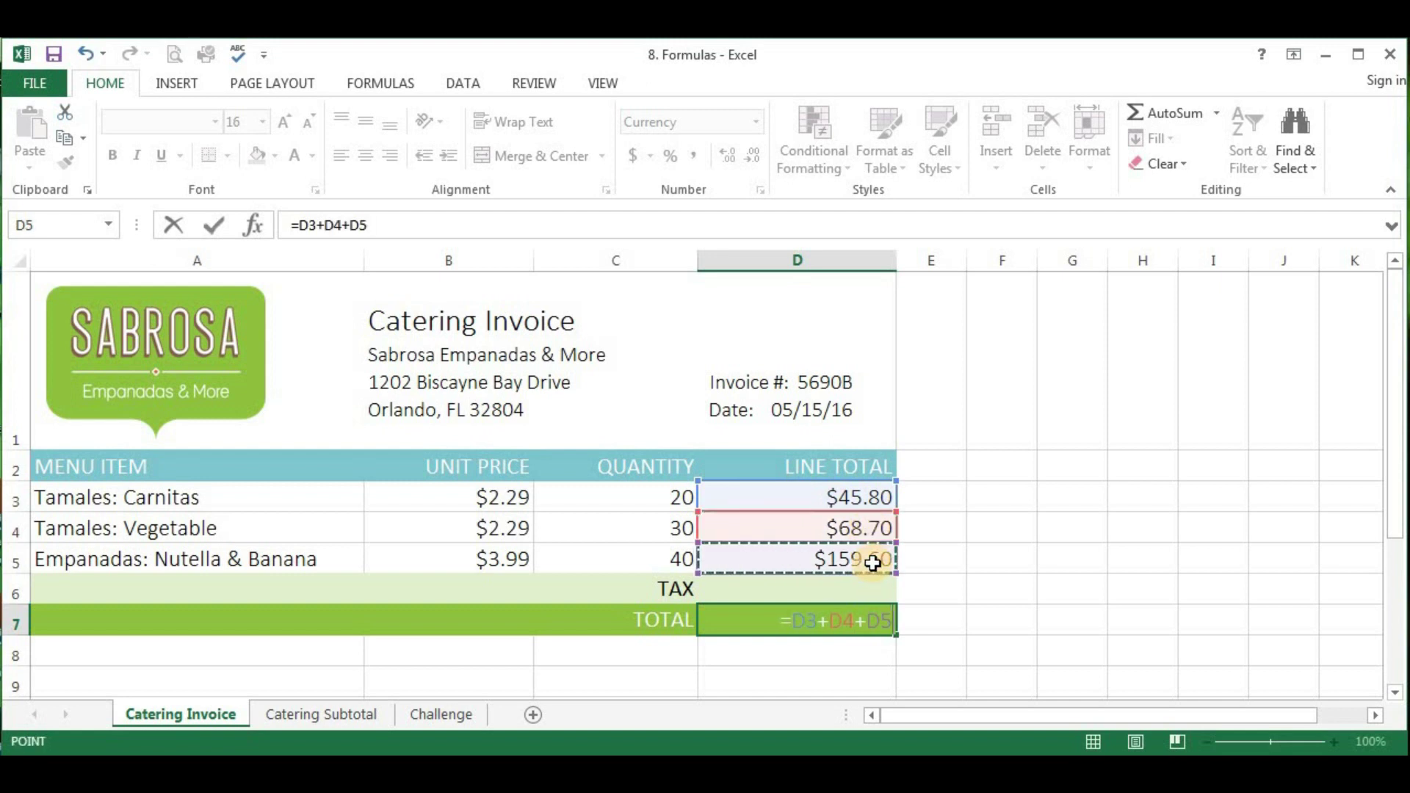
{"action": "key", "text": "Return"}
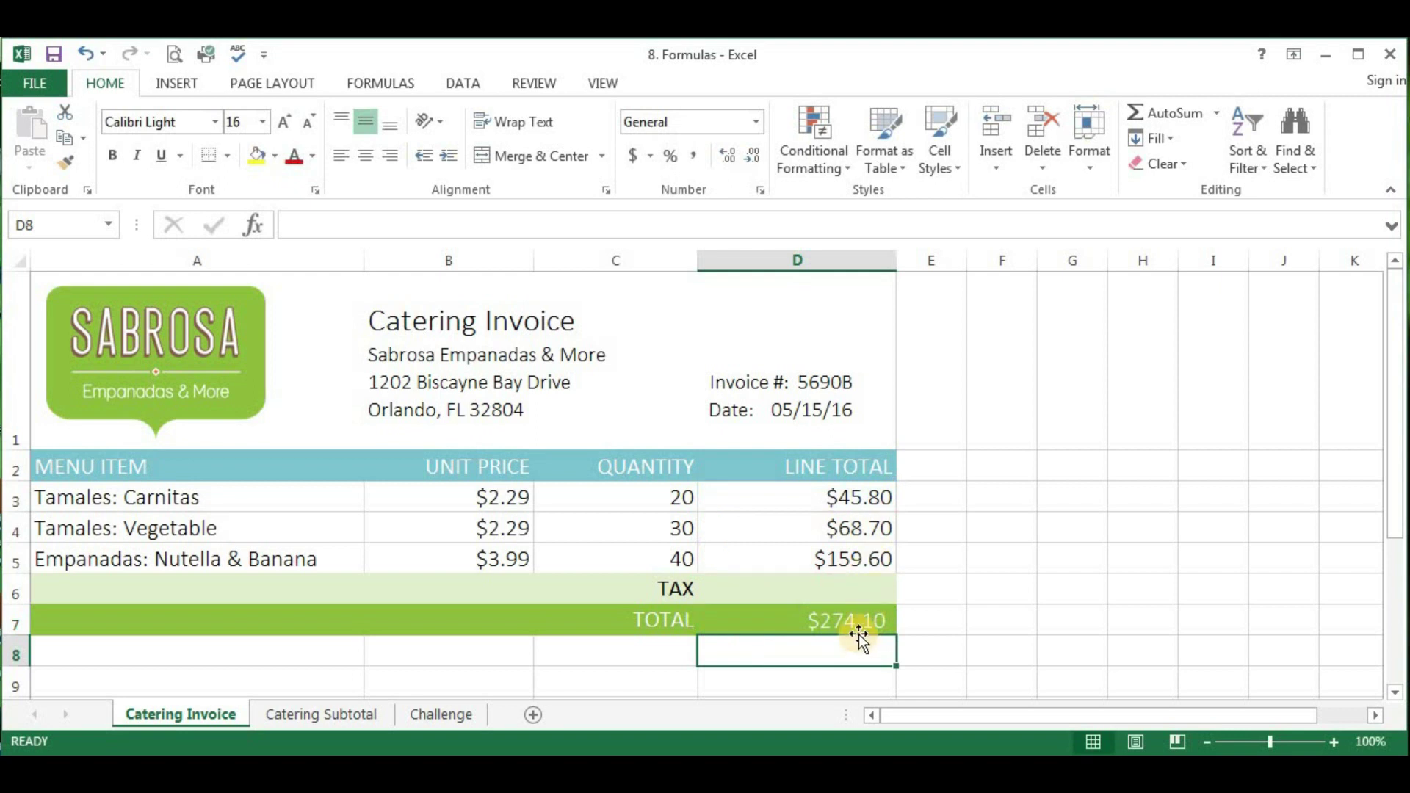
{"action": "left_click", "coordinate": [857, 621]}
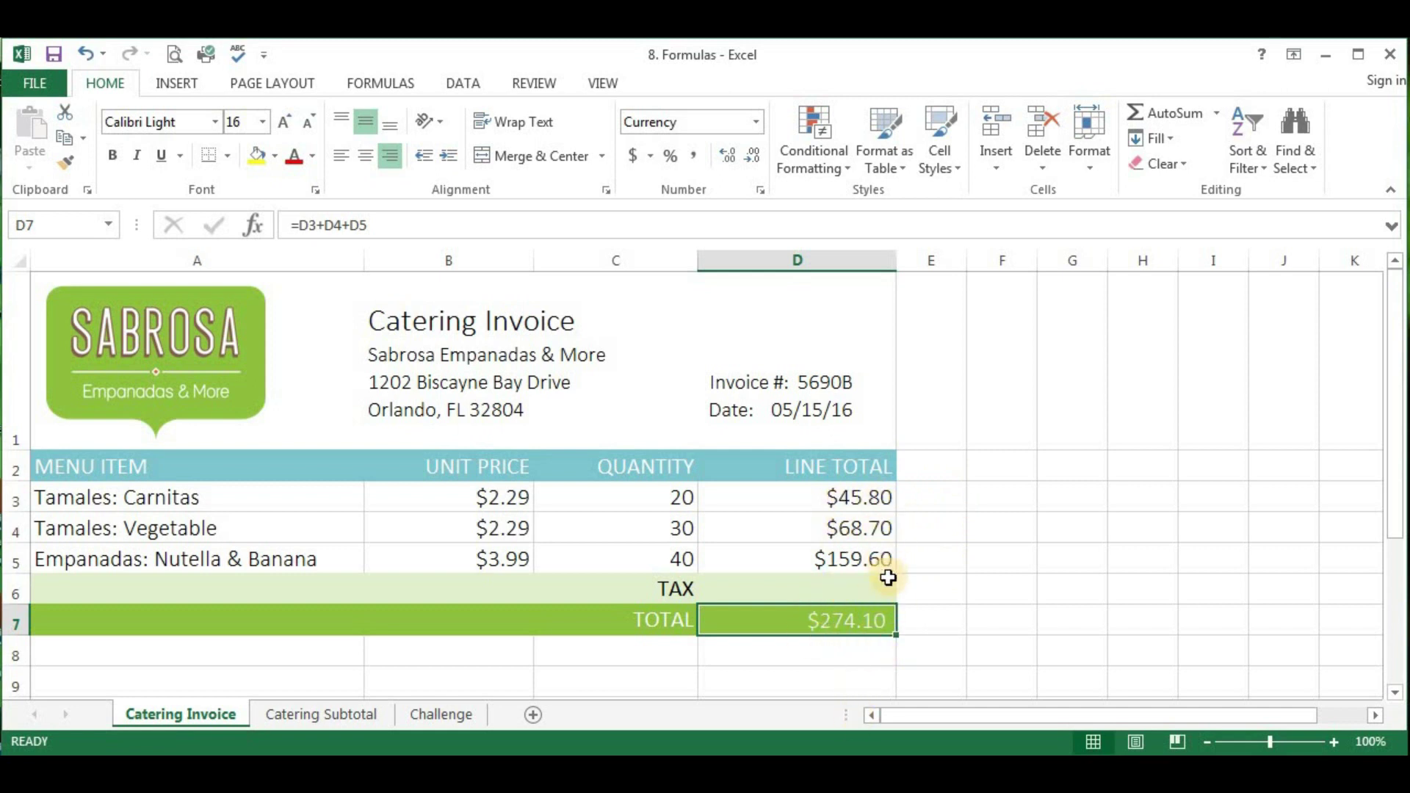
Step: Swap the D7 total for an AutoSum of D3:D6, still $274.10
{"action": "left_click", "coordinate": [931, 628]}
{"action": "left_click", "coordinate": [852, 630]}
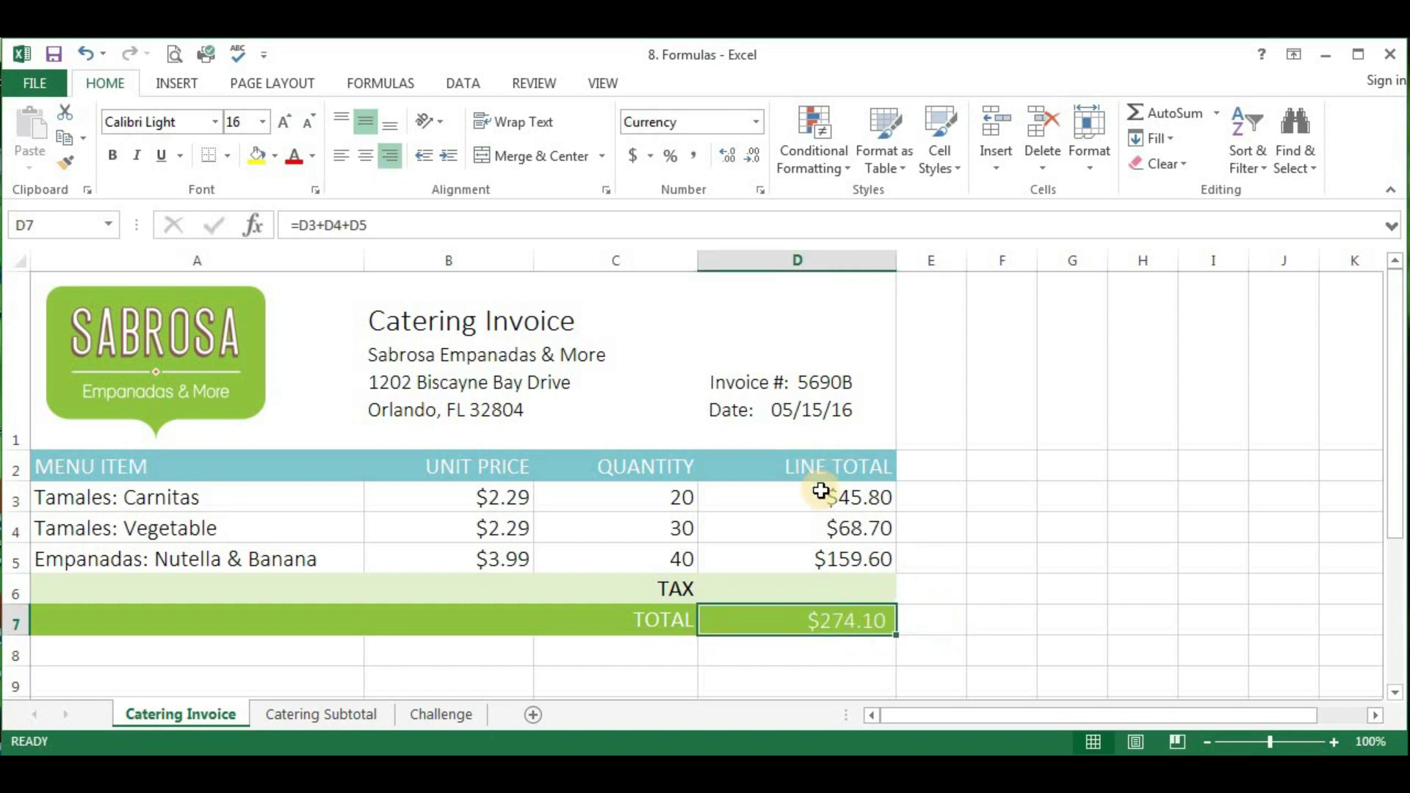
{"action": "double_click", "coordinate": [823, 621]}
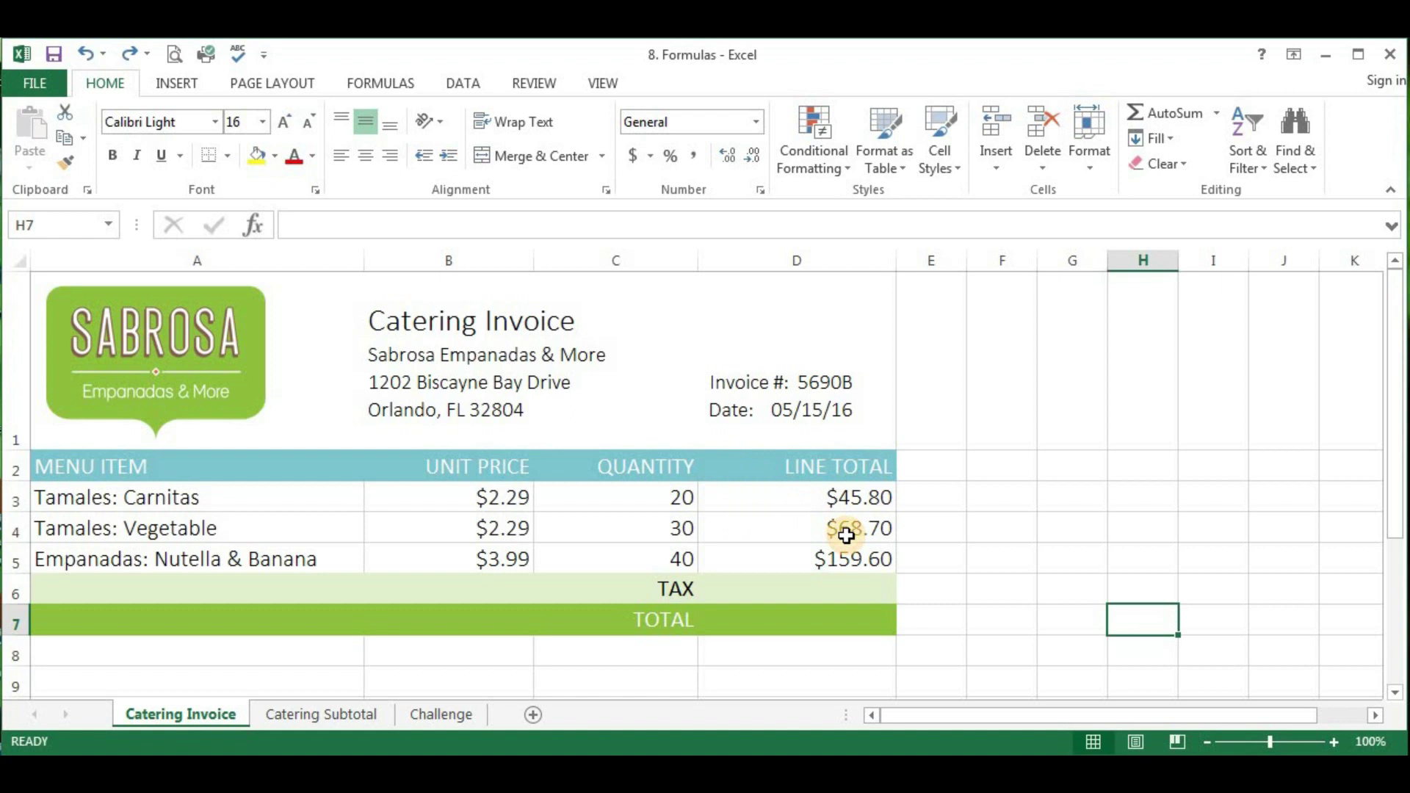
{"action": "left_click", "coordinate": [722, 499]}
{"action": "left_click_drag", "start_coordinate": [722, 499], "coordinate": [857, 619]}
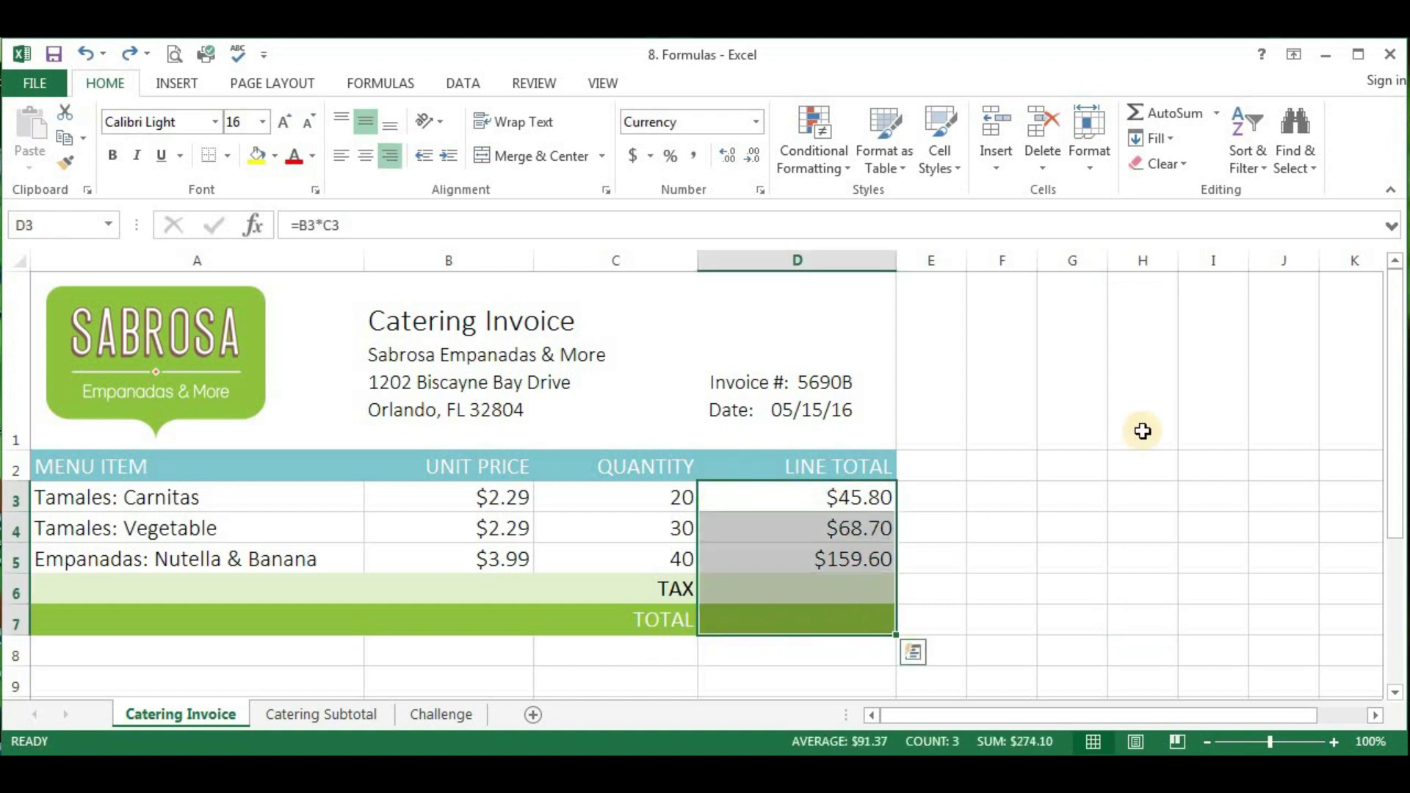
{"action": "left_click", "coordinate": [1189, 117]}
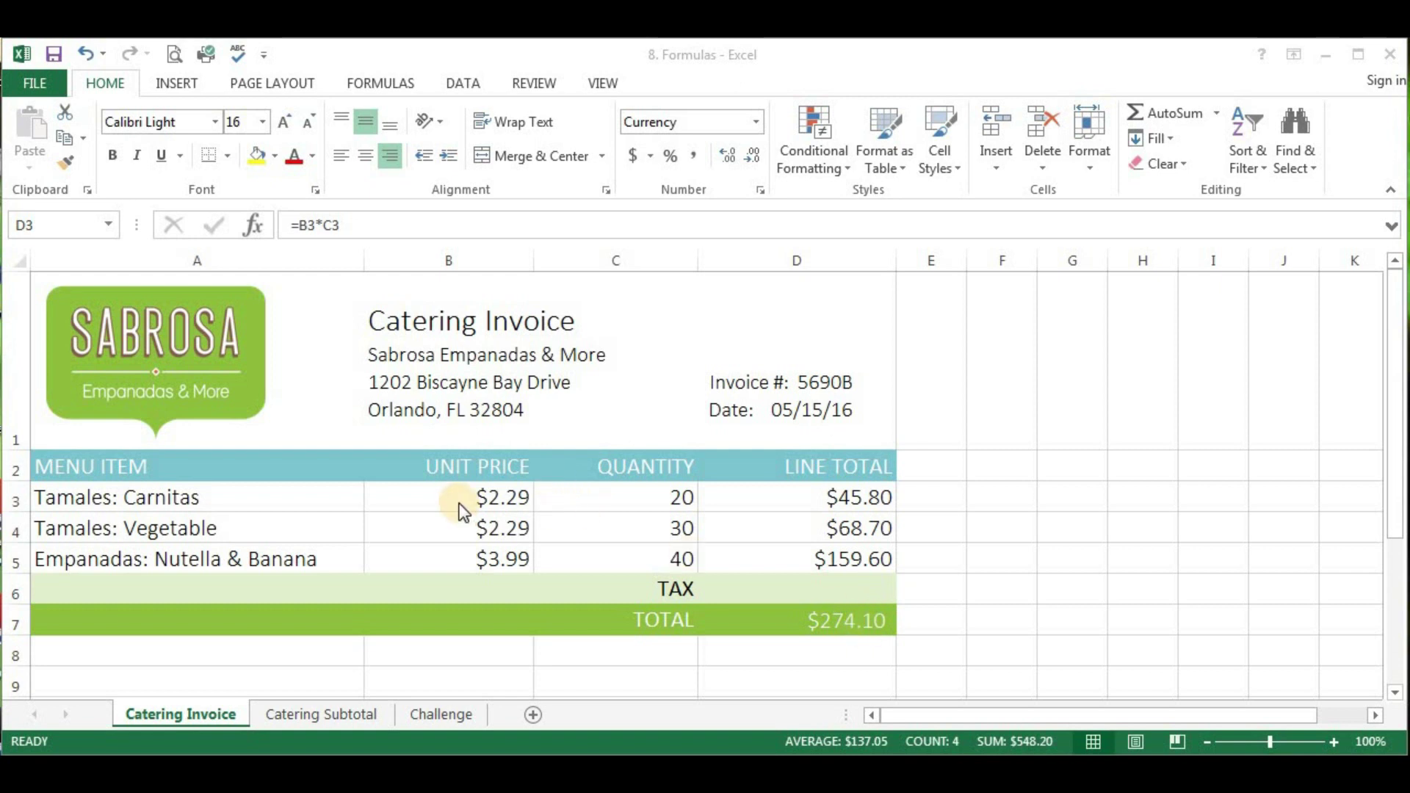
Step: Change the Tamales: Vegetable quantity in C4 to 10 and check the recalculated D4 and SUM total
{"action": "left_click", "coordinate": [684, 504]}
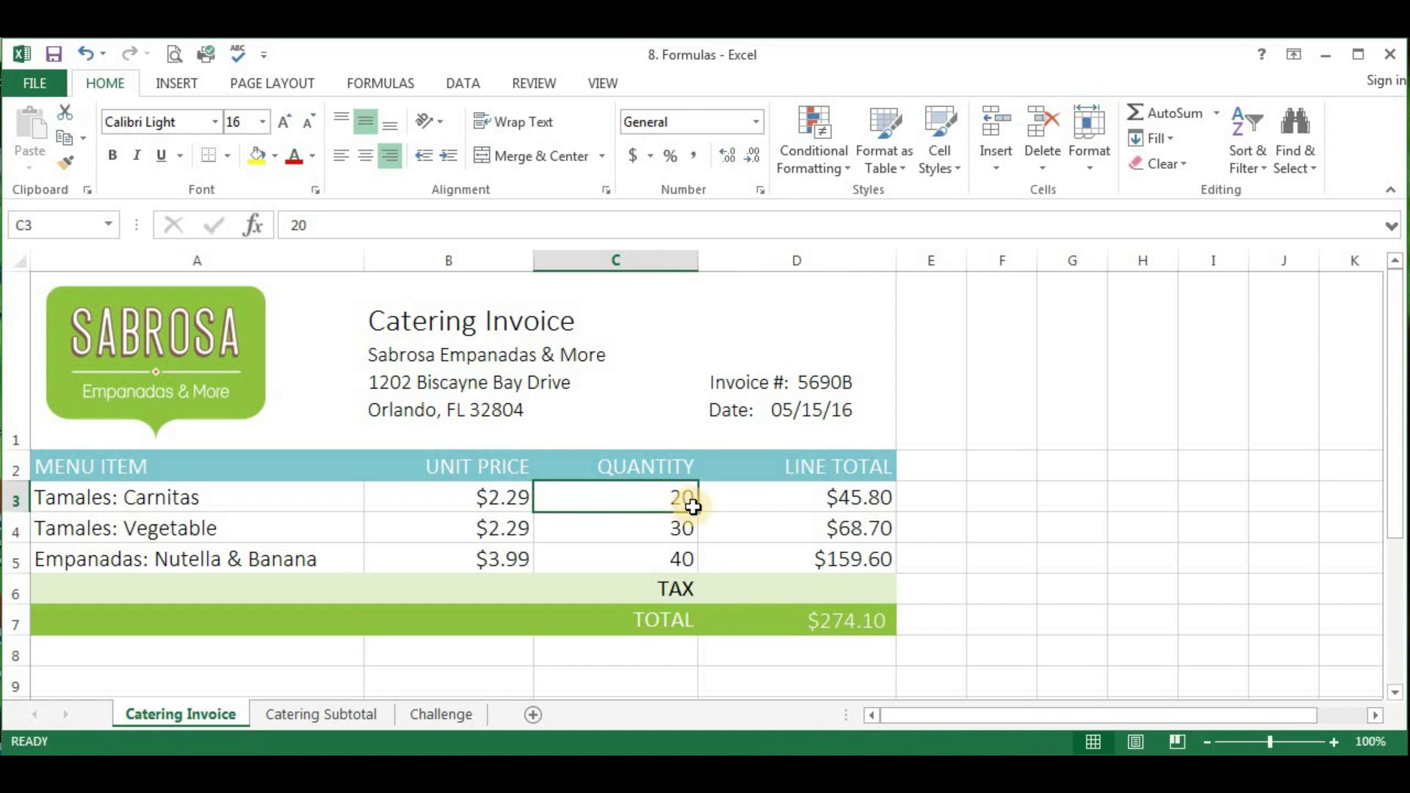
{"action": "left_click", "coordinate": [662, 528]}
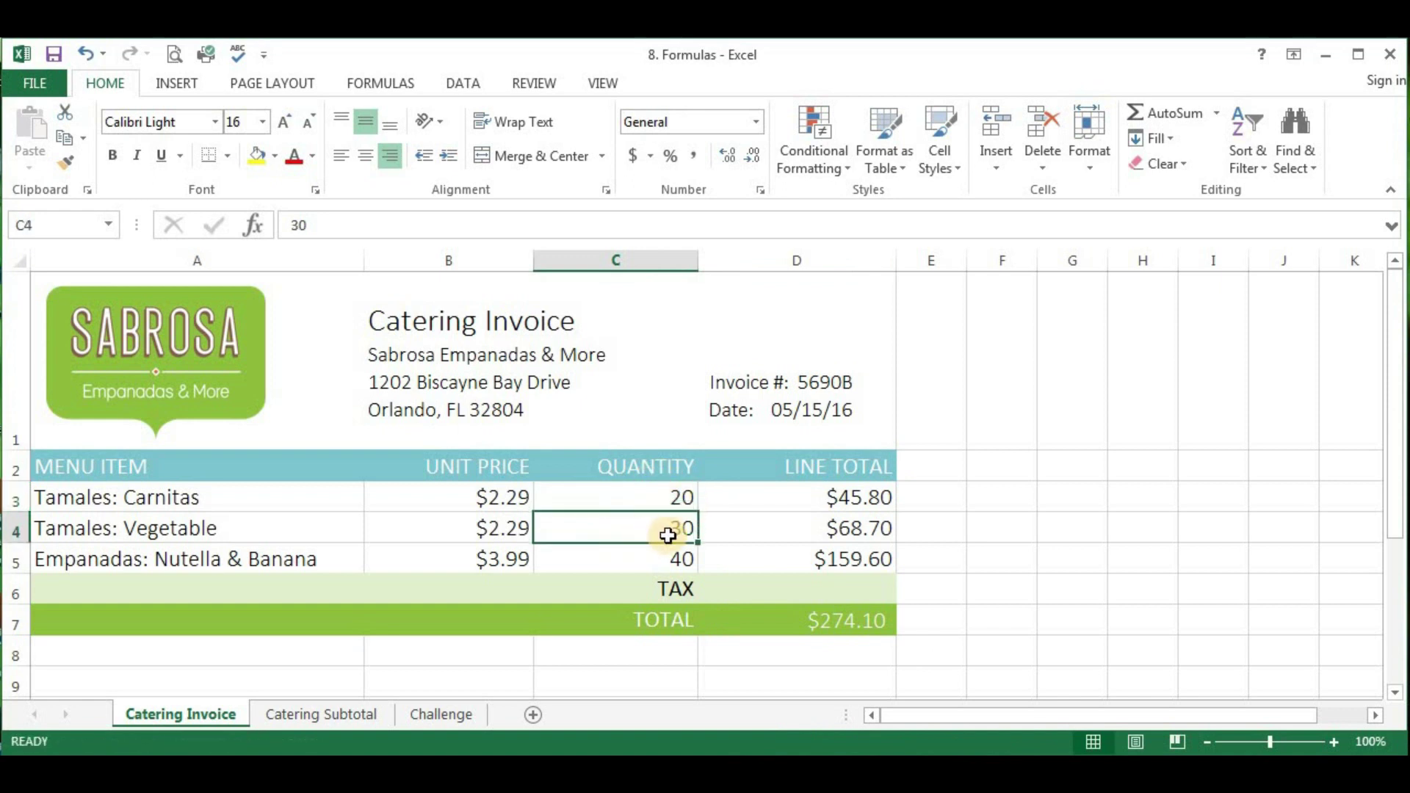
{"action": "double_click", "coordinate": [686, 530]}
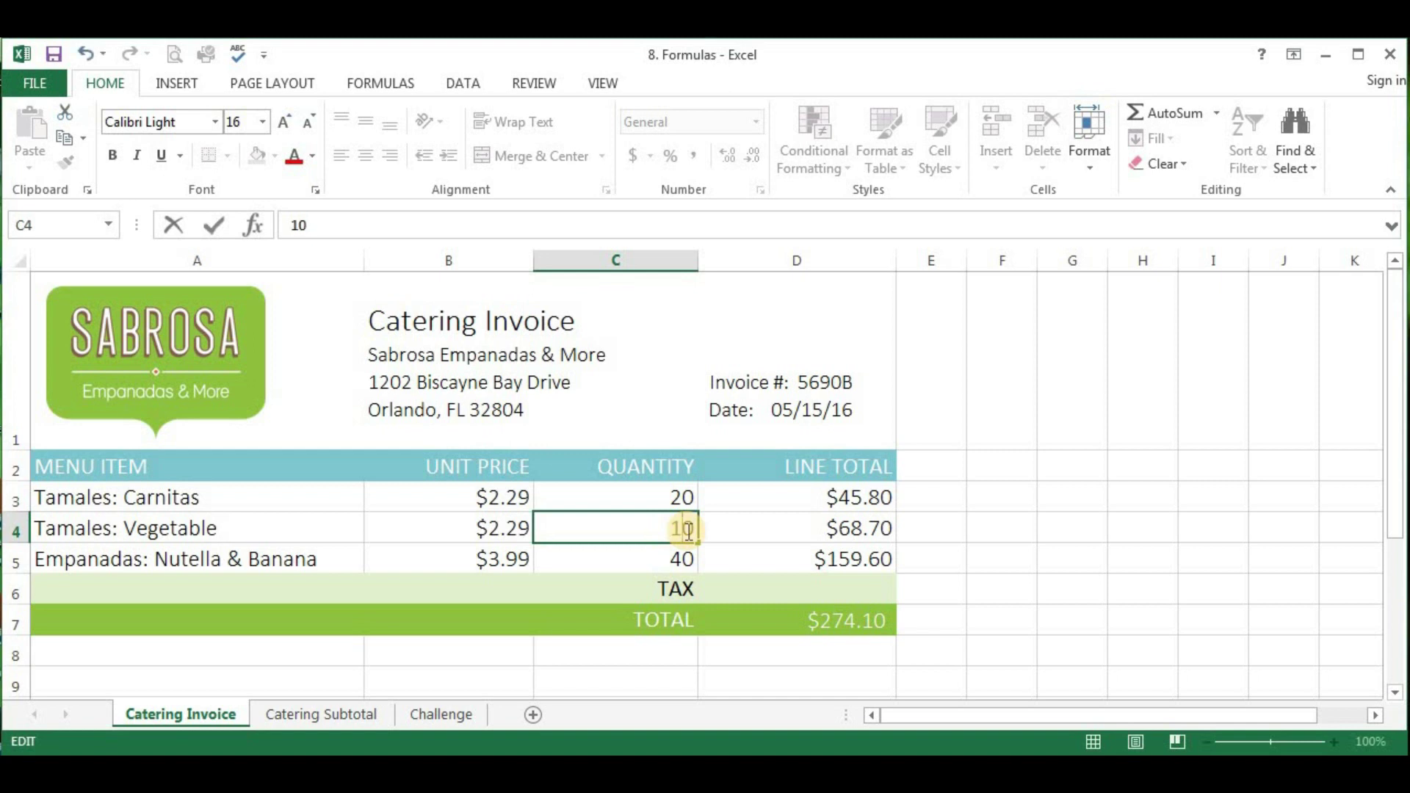
{"action": "key", "text": "Return"}
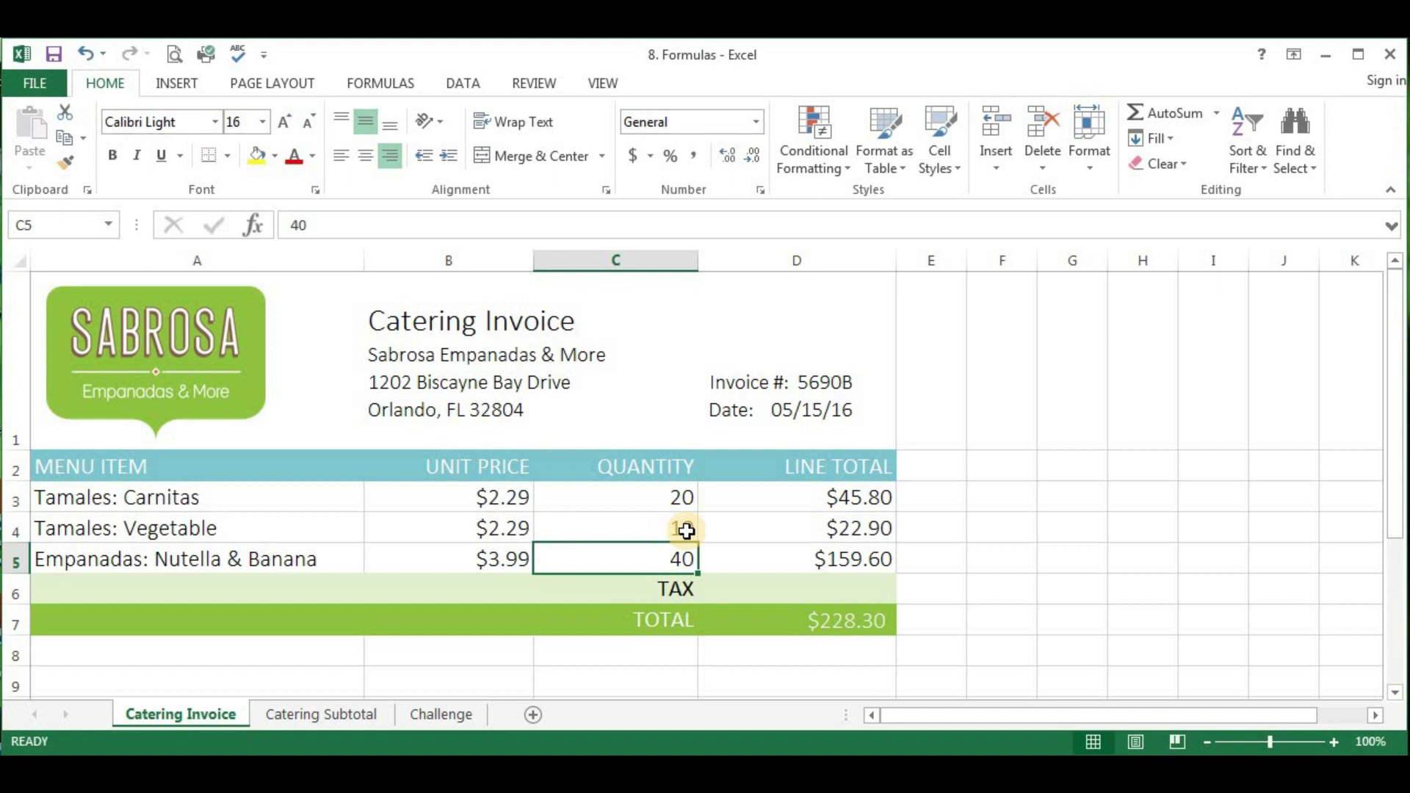
{"action": "left_click", "coordinate": [686, 530]}
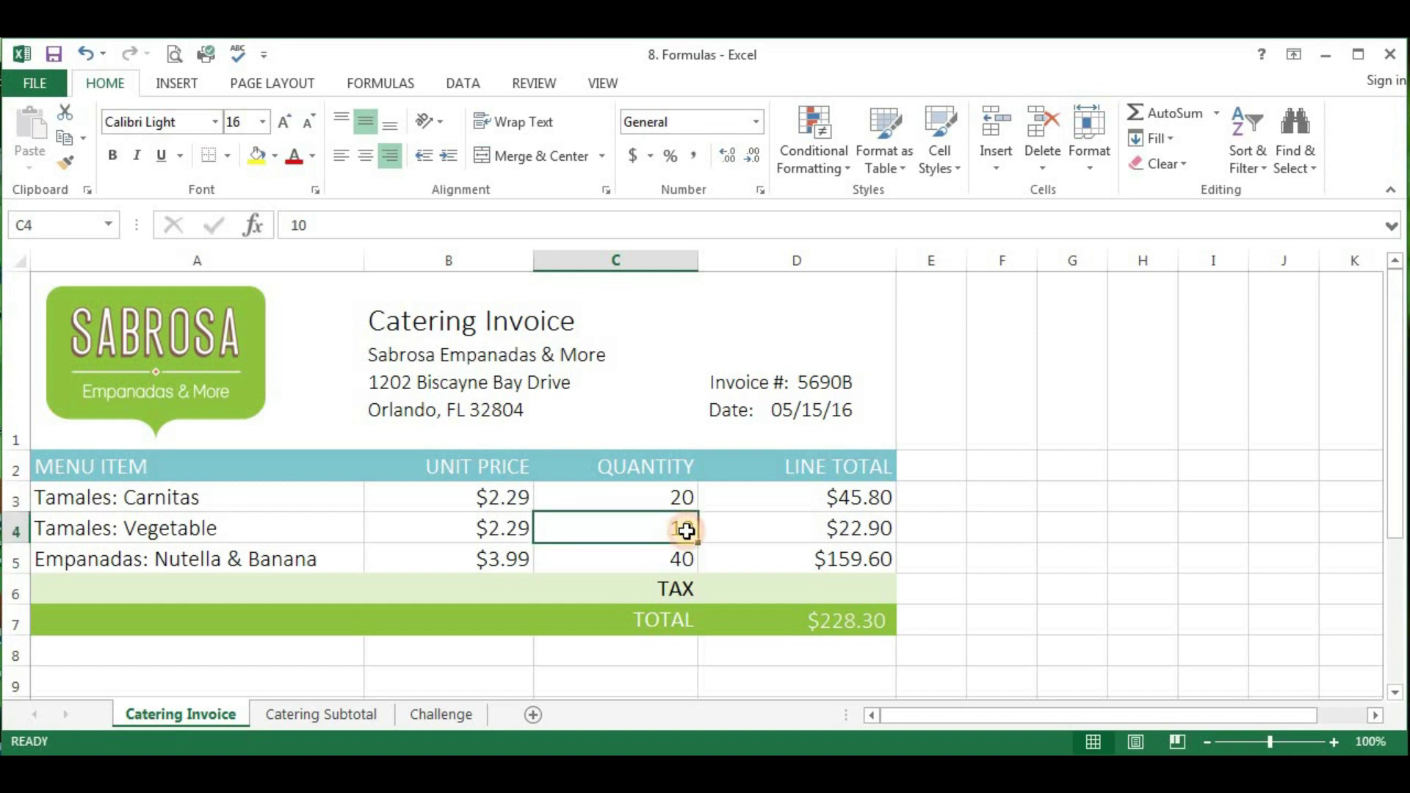
{"action": "left_click", "coordinate": [882, 526]}
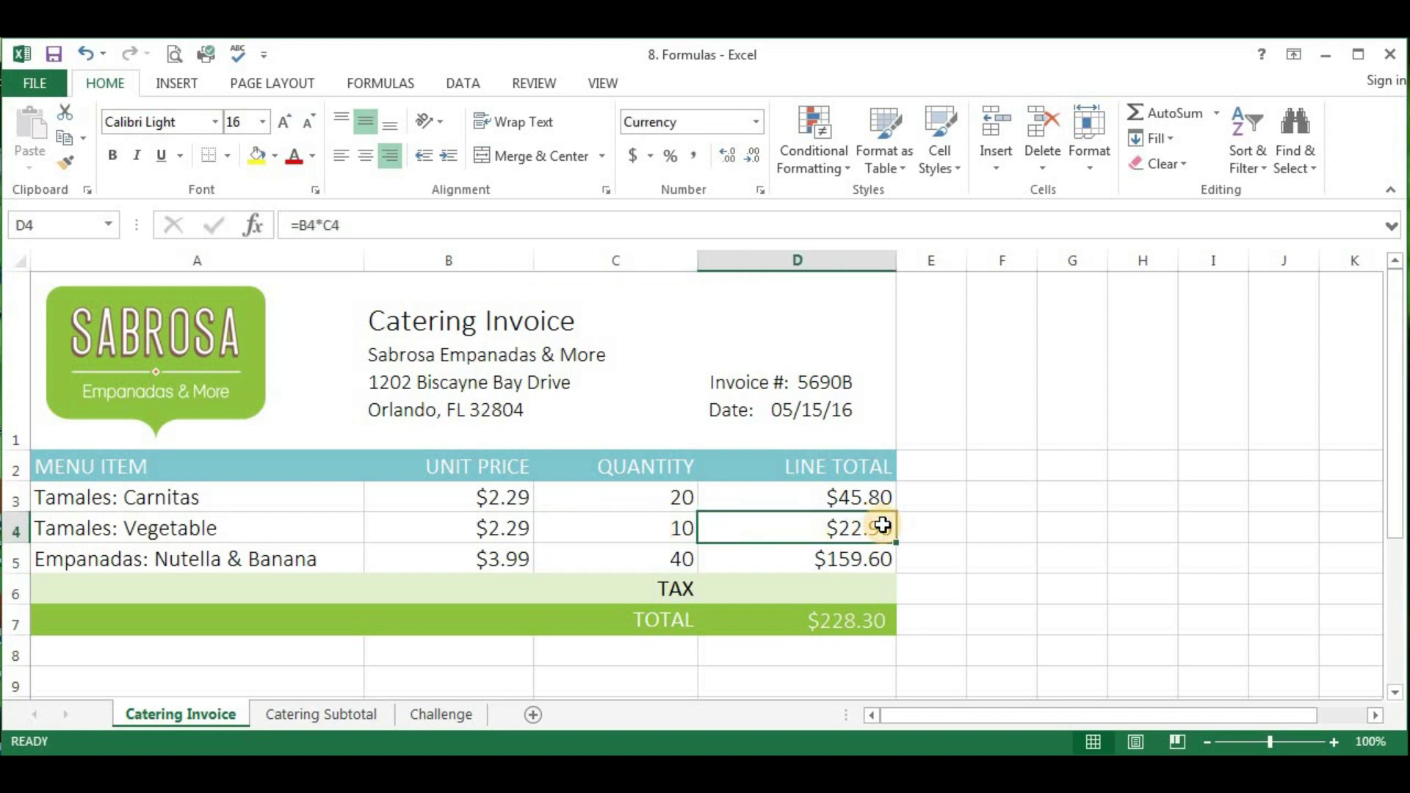
{"action": "left_click", "coordinate": [833, 626]}
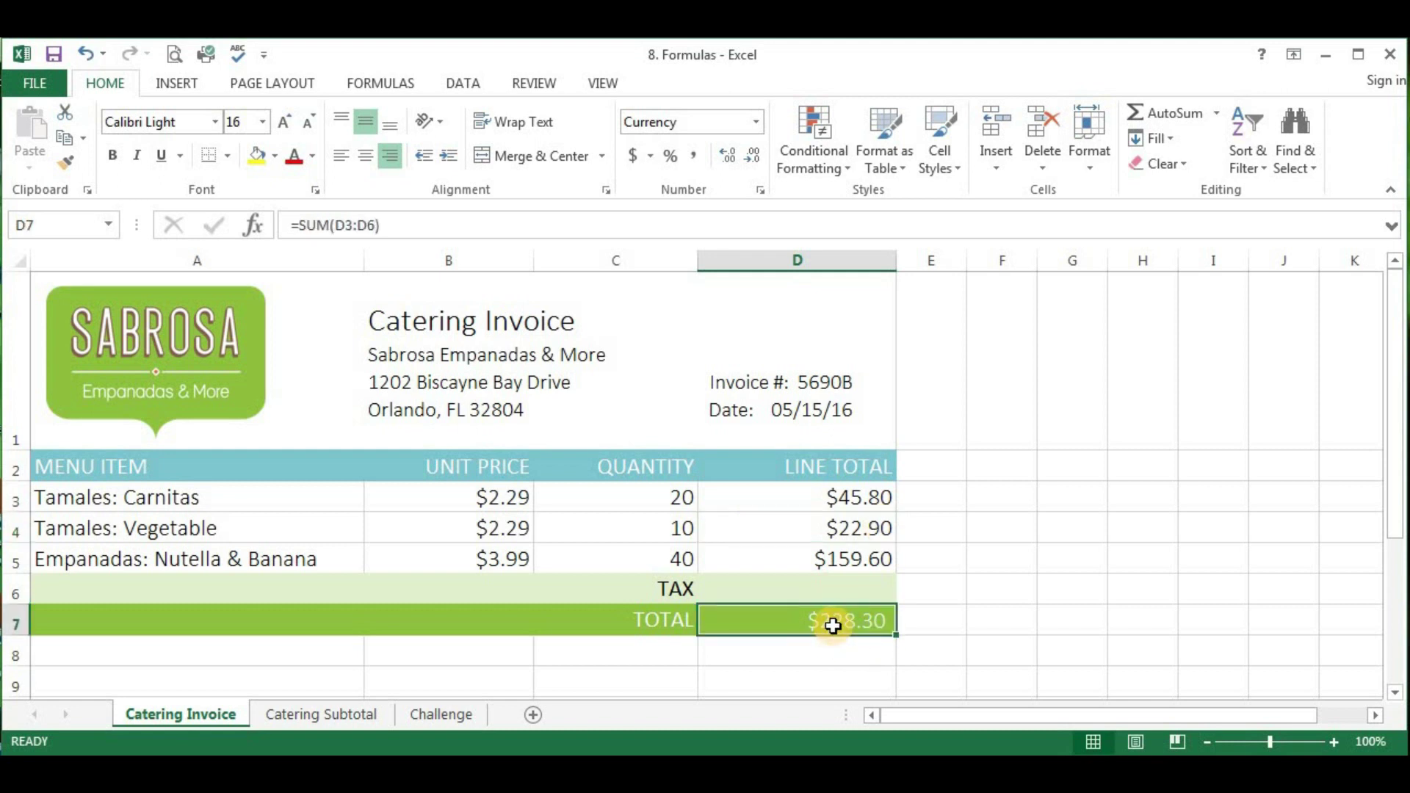
{"action": "left_click", "coordinate": [611, 534]}
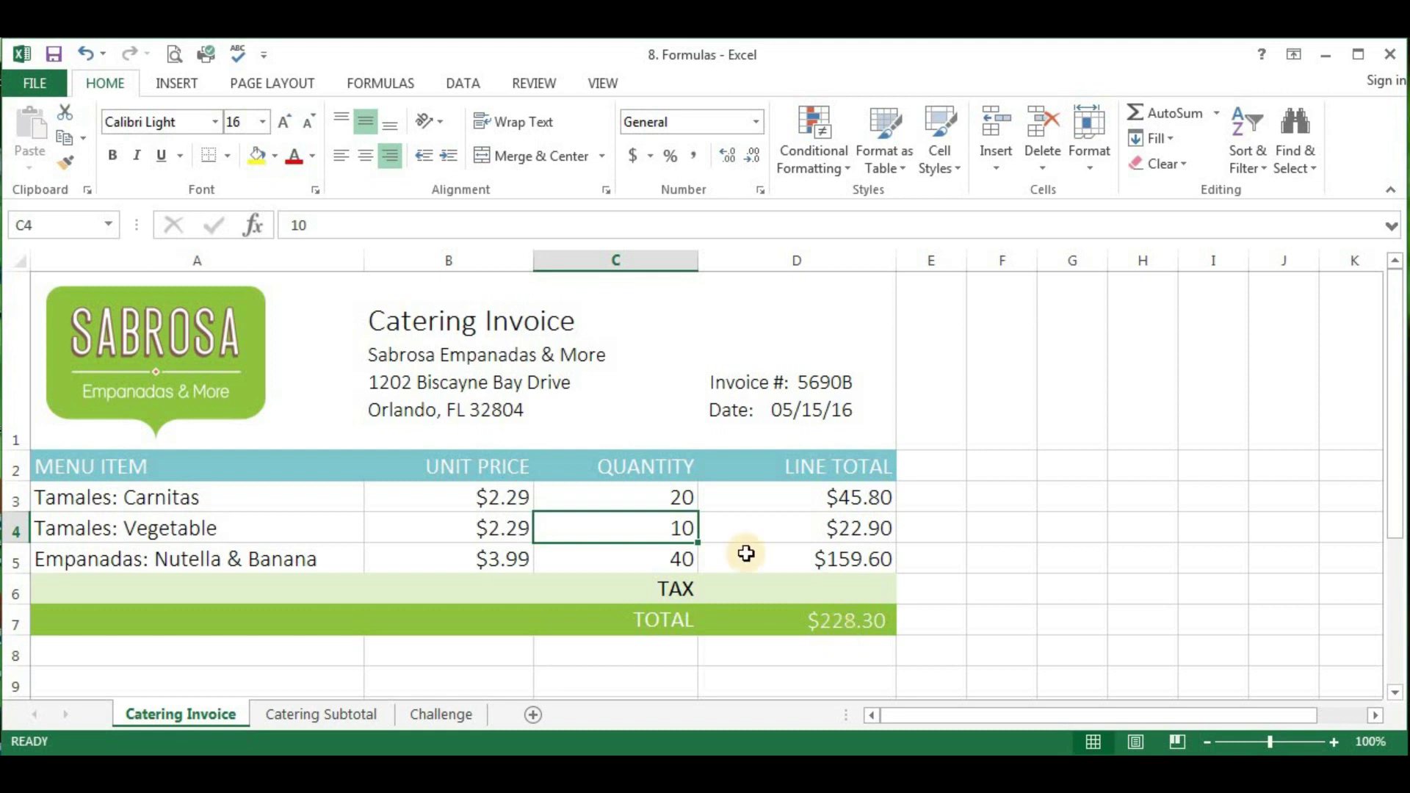
Step: Change the Nutella empanadas quantity in C5 to 20
{"action": "left_click", "coordinate": [668, 561]}
{"action": "double_click", "coordinate": [676, 556]}
{"action": "type", "text": "20"}
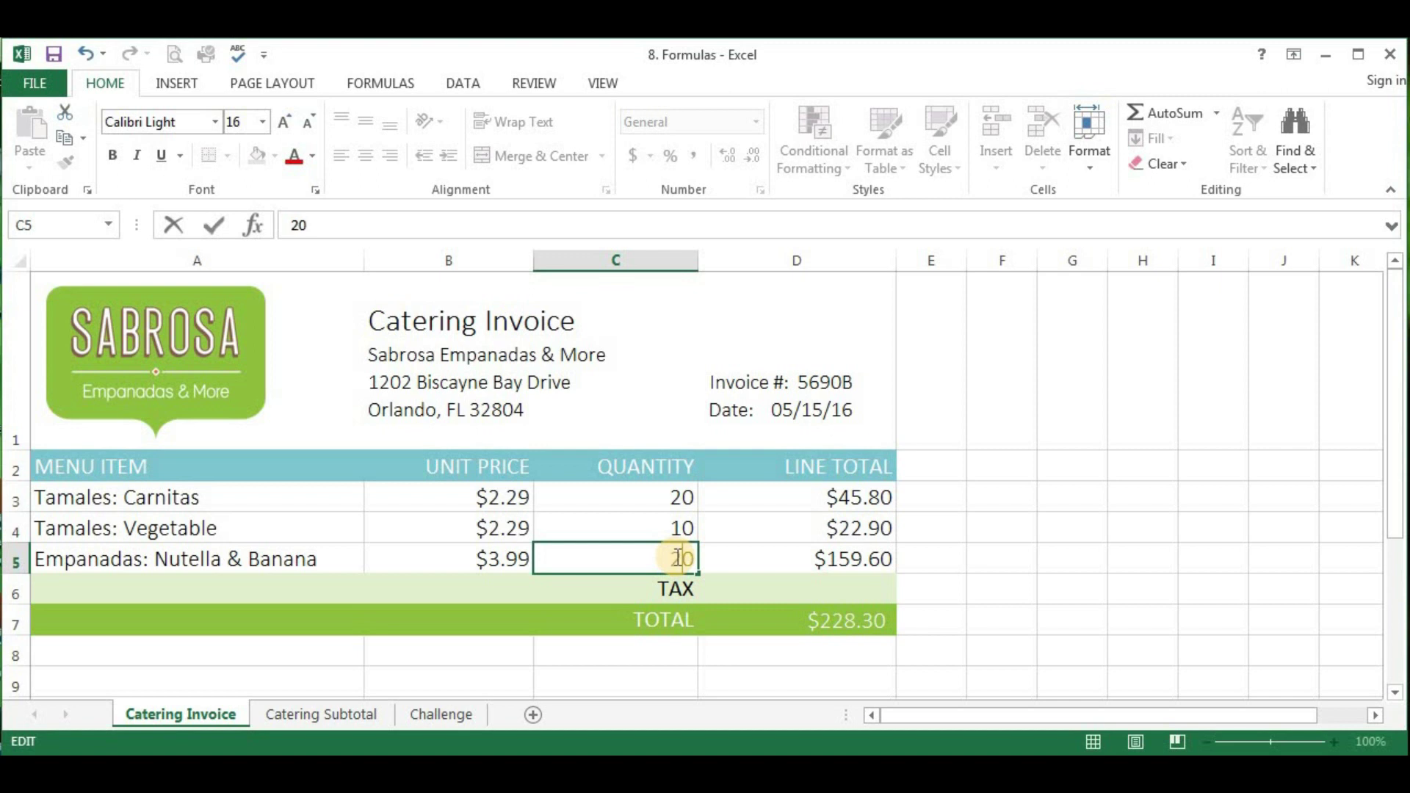
{"action": "key", "text": "Return"}
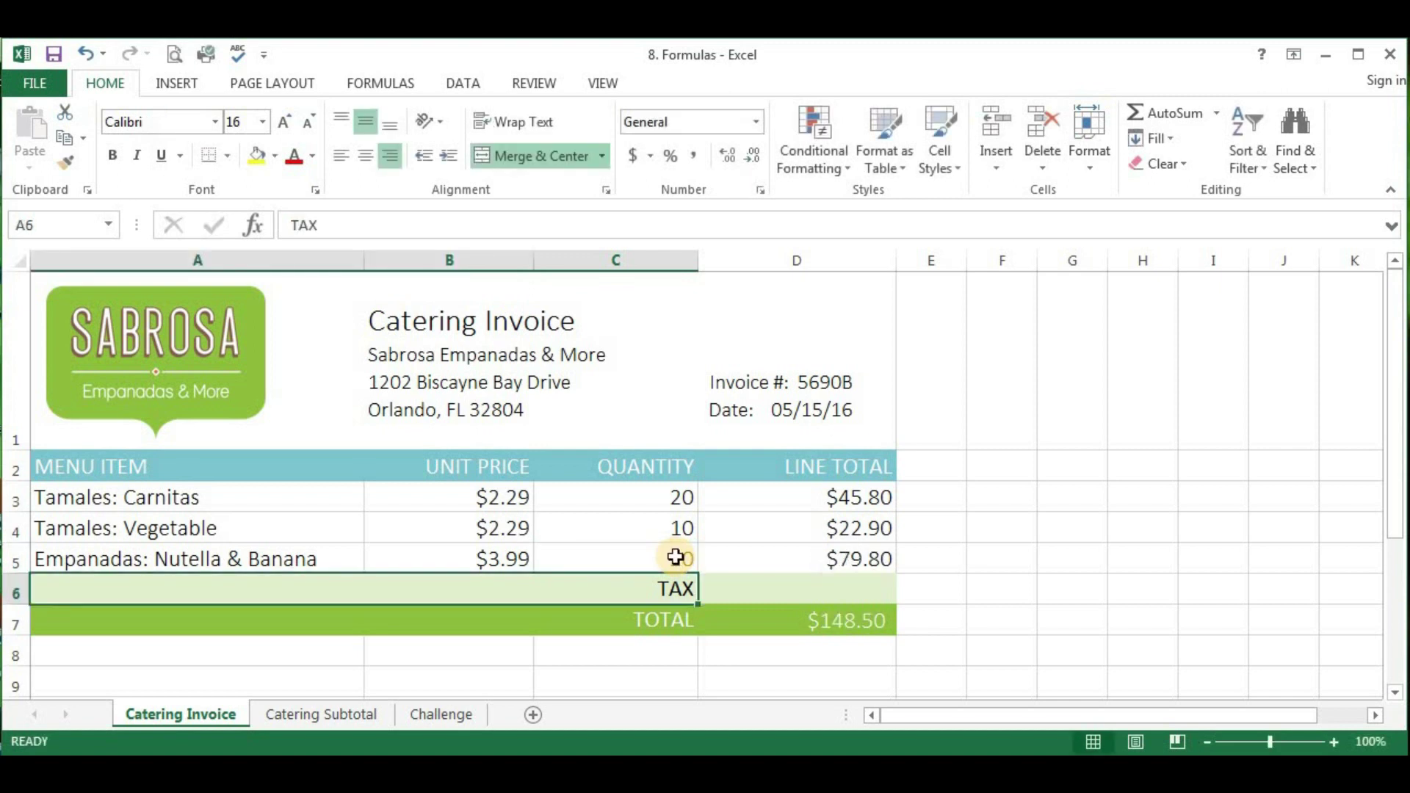